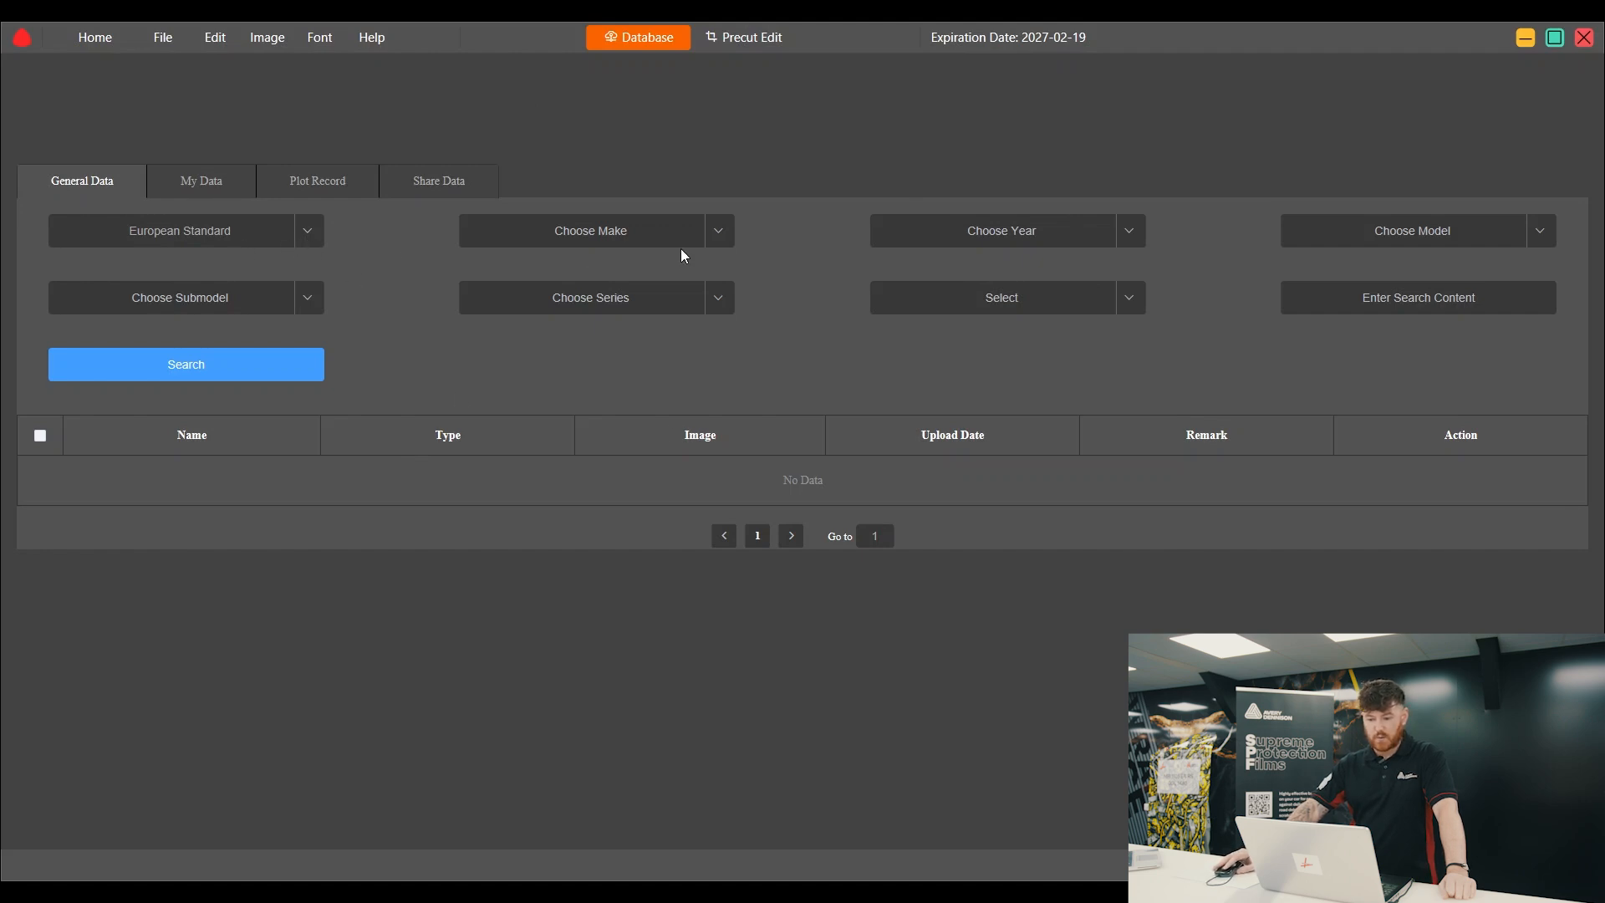
Choose European Standard as the vehicle data standard in the general pattern database.
left_click(1130, 232)
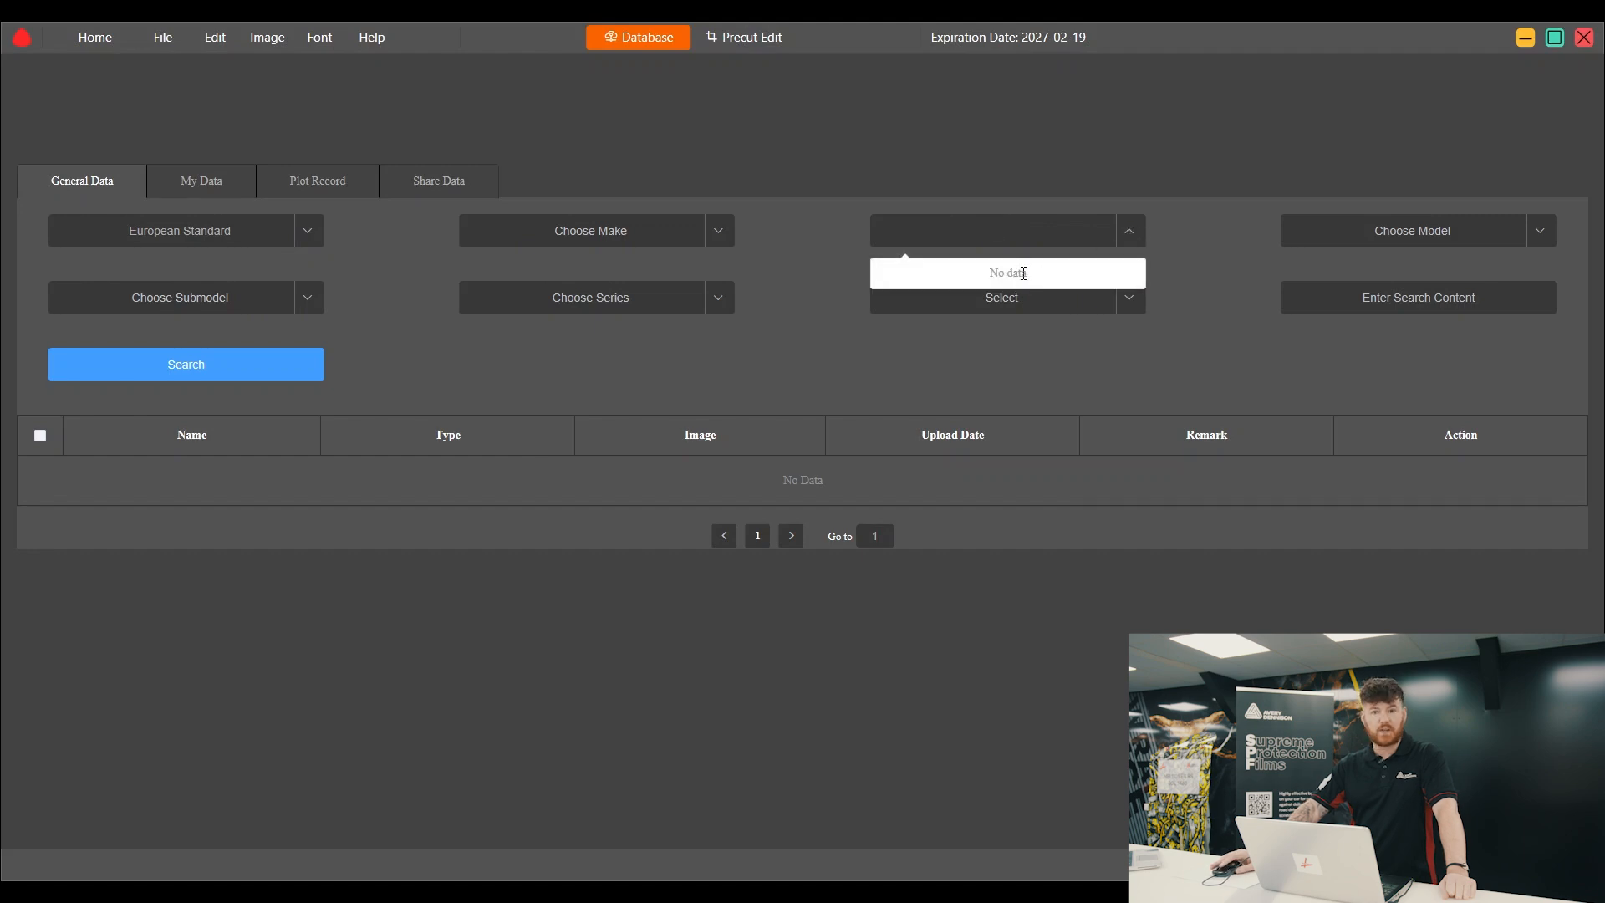
left_click(777, 341)
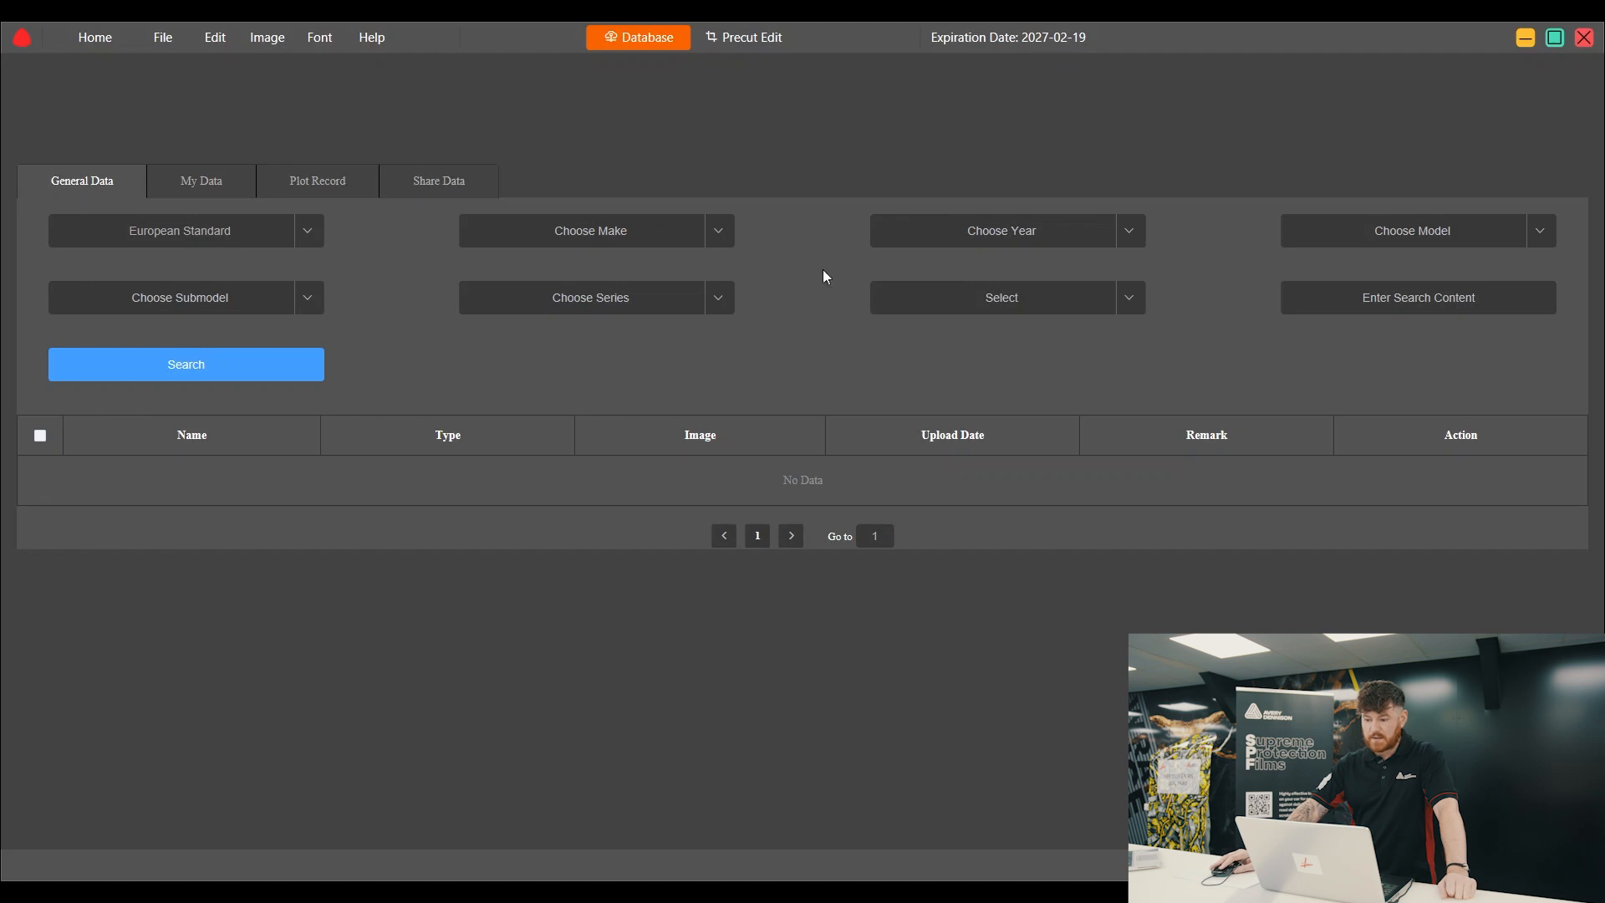
left_click(308, 242)
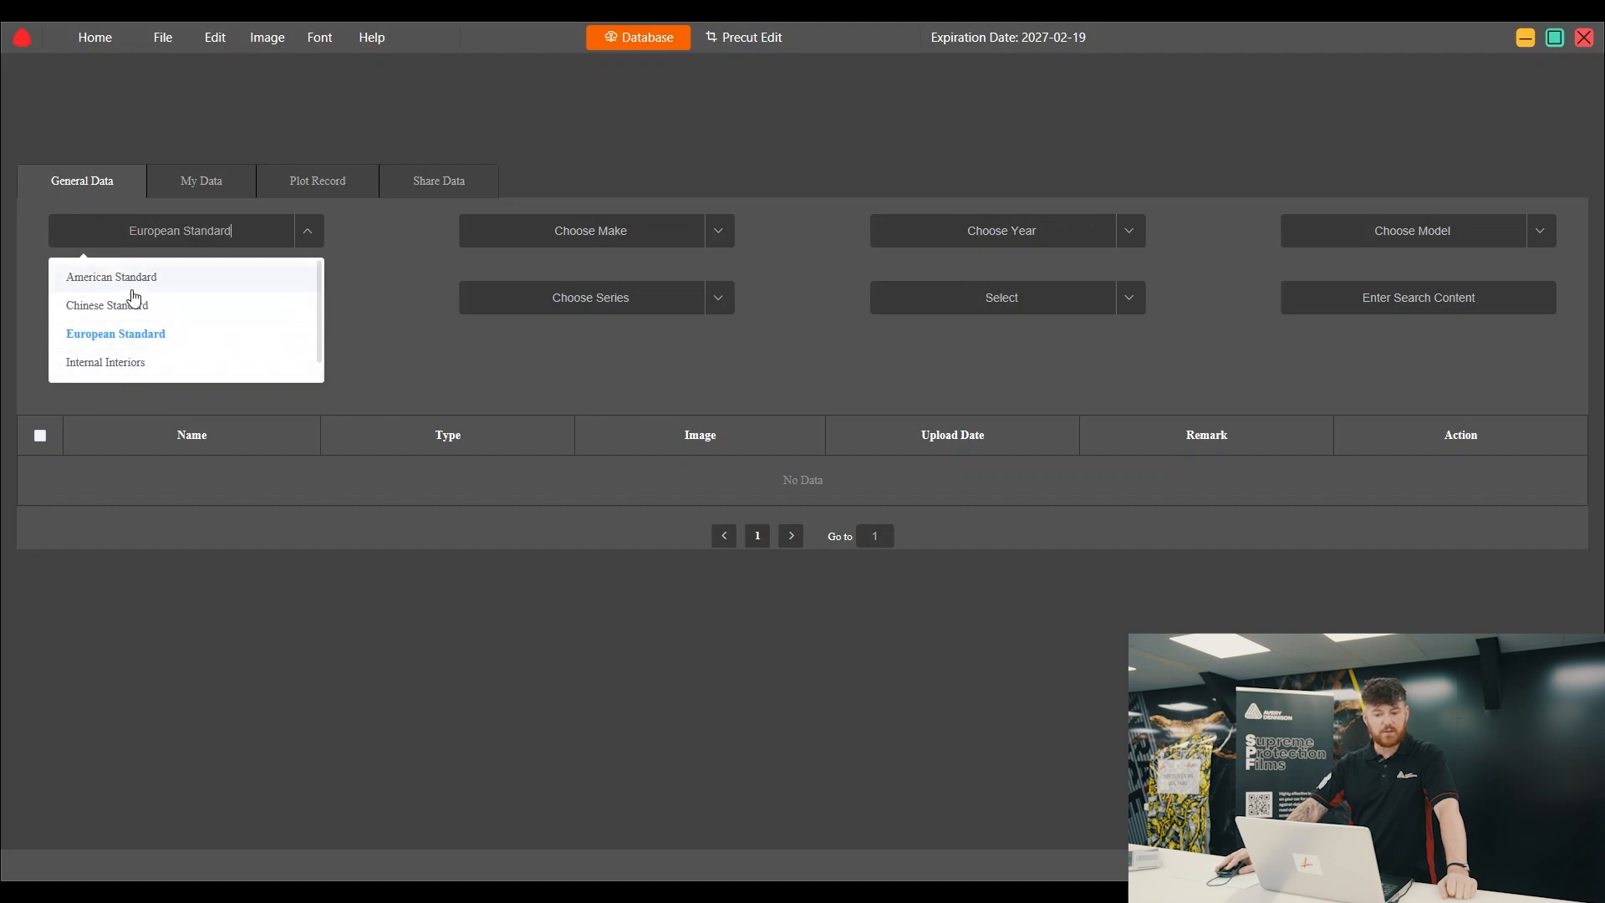
left_click(125, 335)
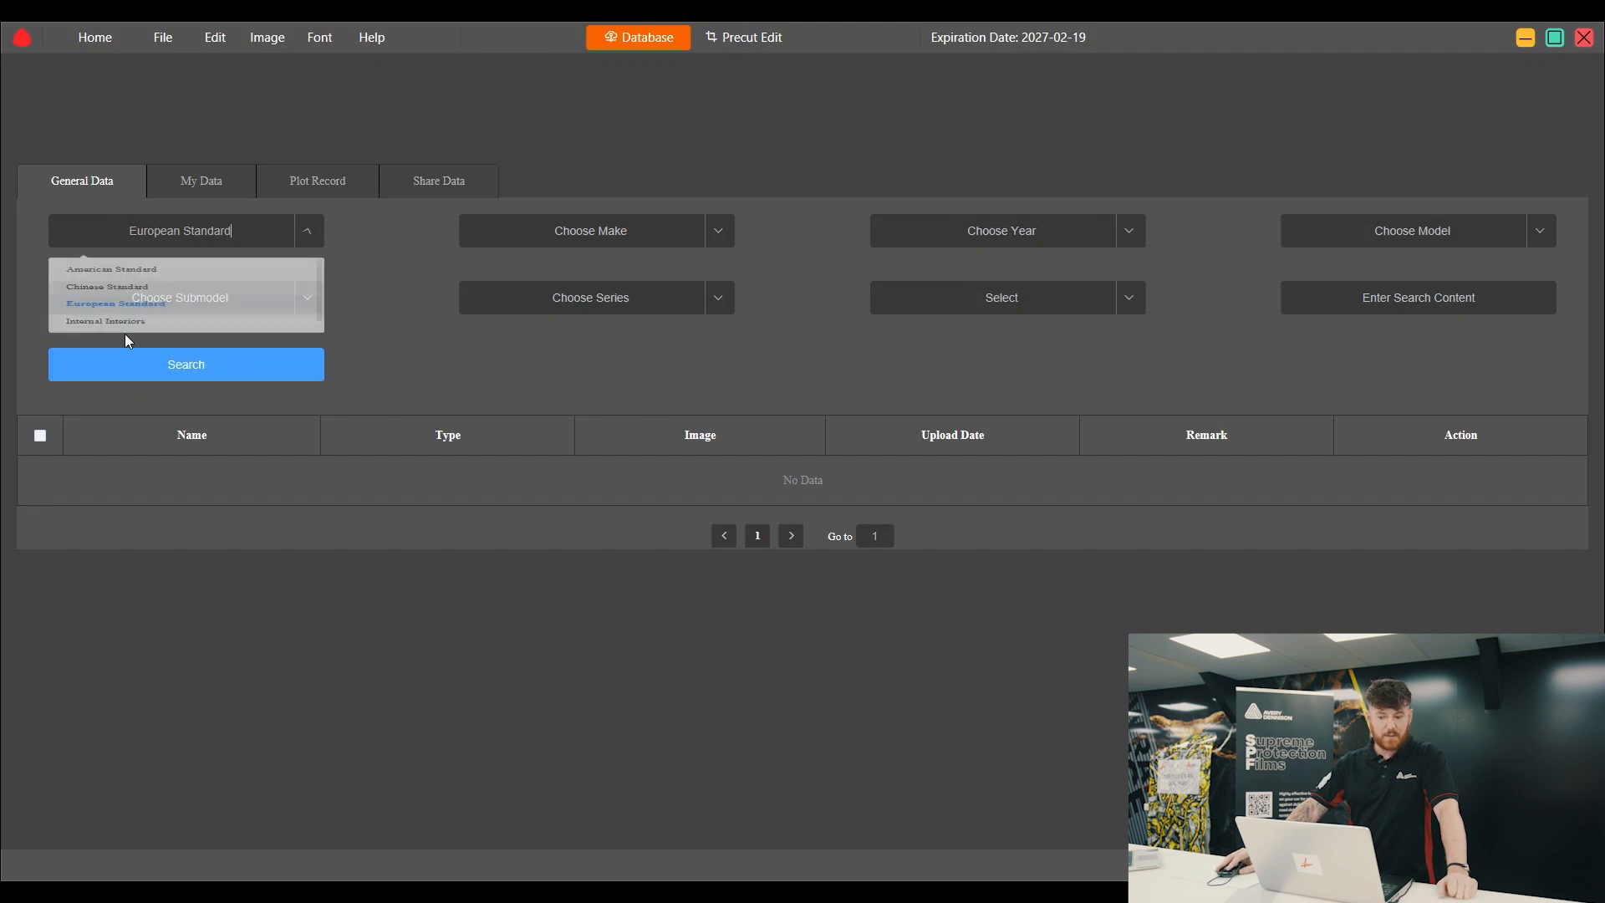
Look through the available vehicle makes and set the make to BMW.
left_click(722, 239)
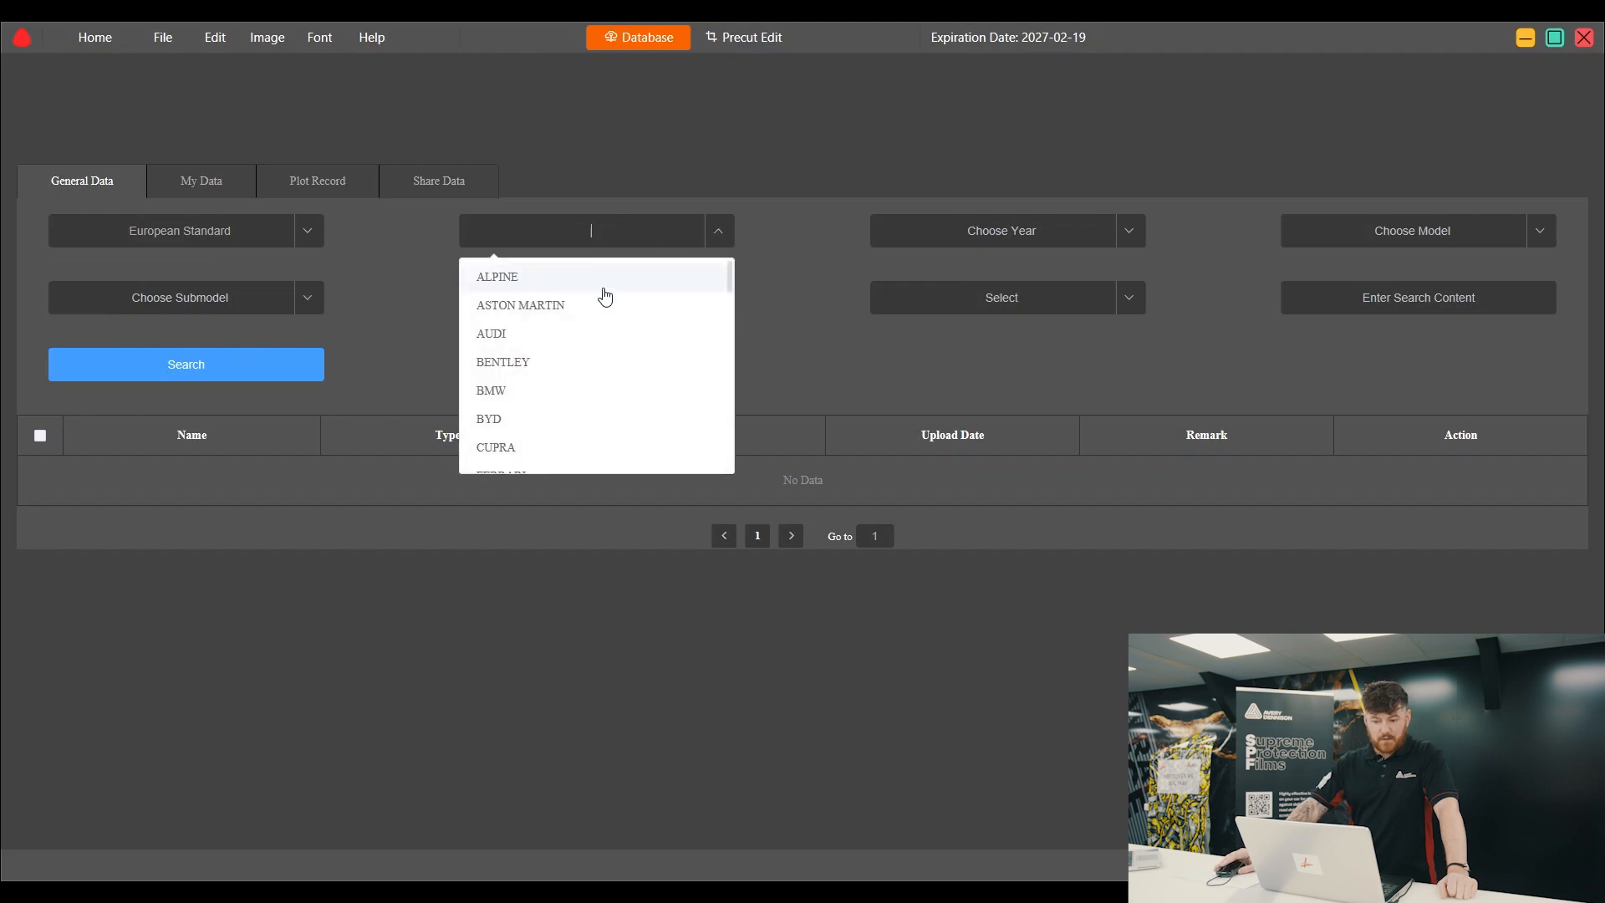
scroll(606, 287, "down", 4)
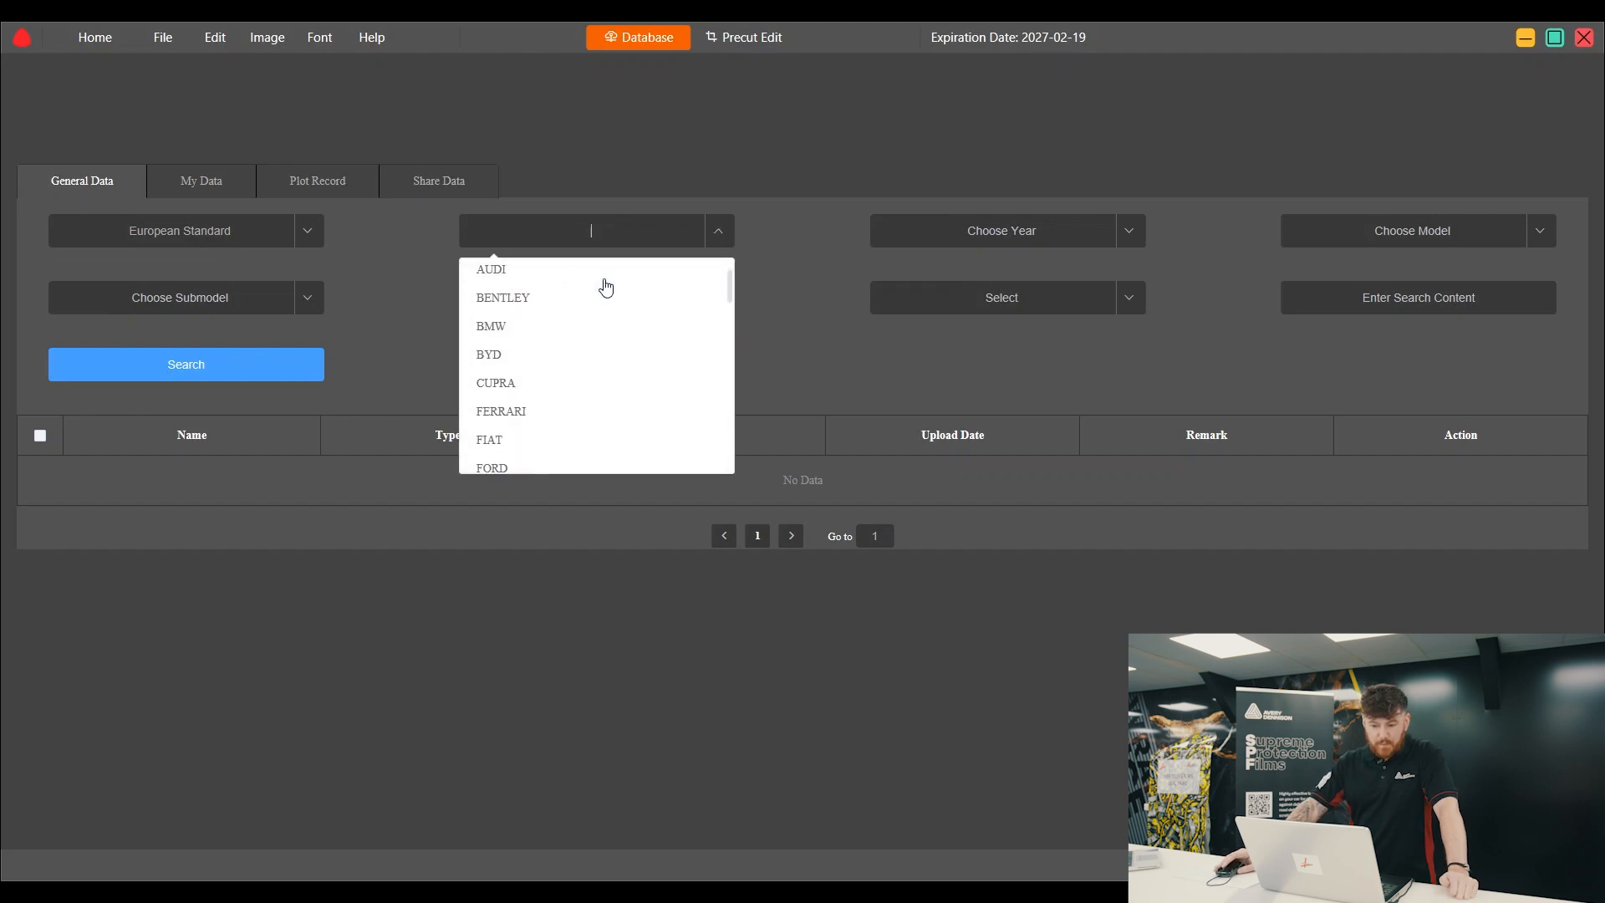
scroll(606, 289, "down", 5)
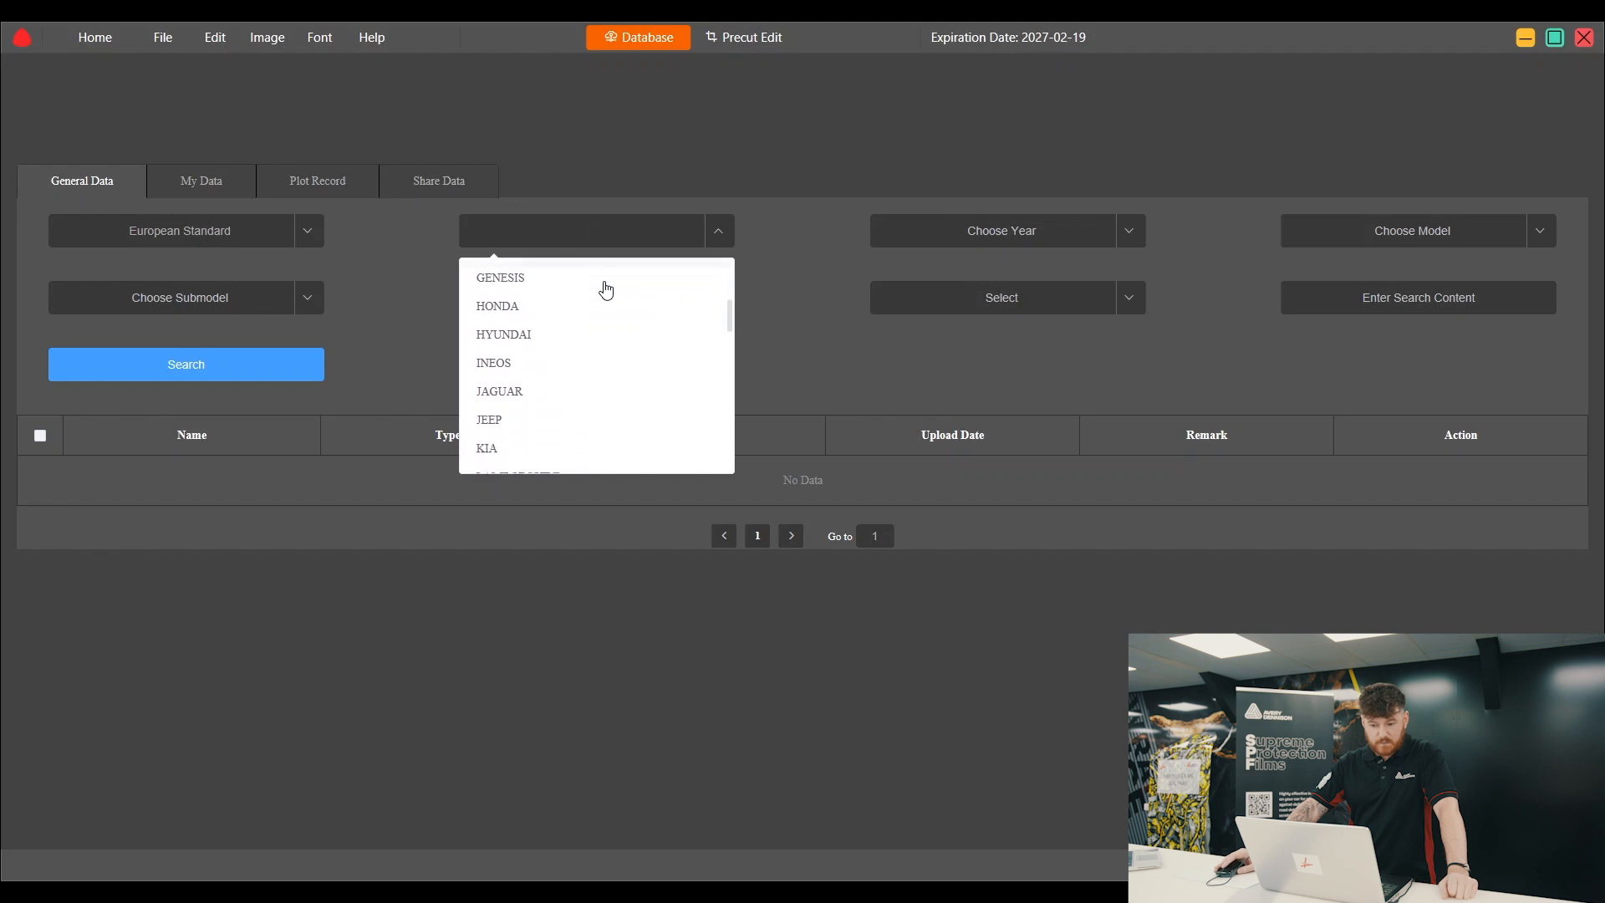
scroll(606, 292, "down", 5)
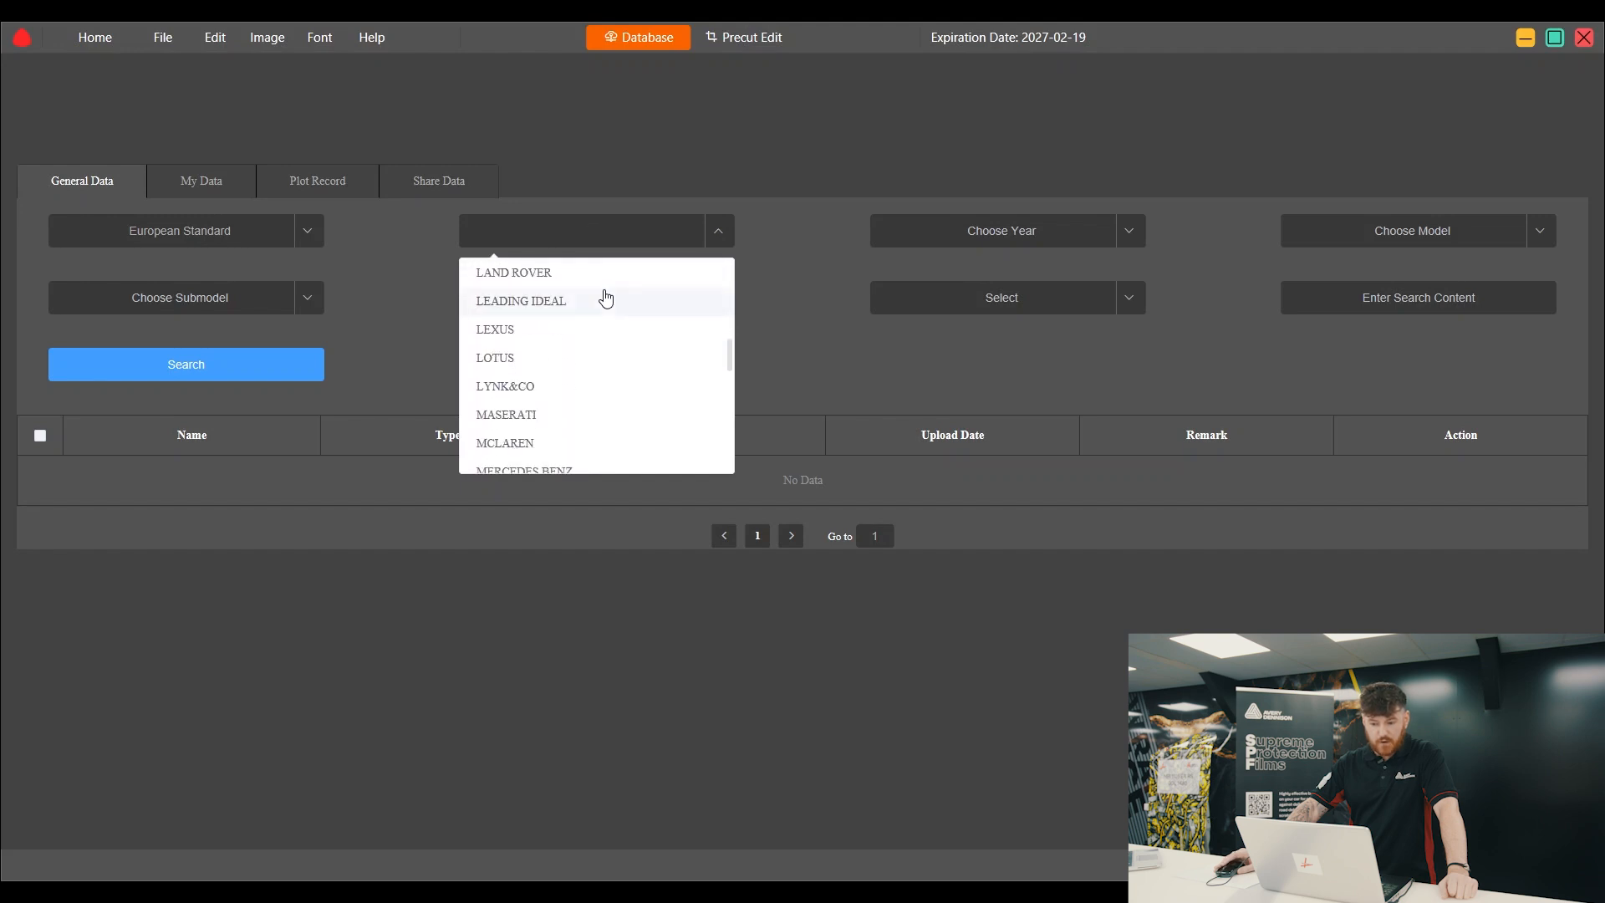
scroll(606, 302, "down", 5)
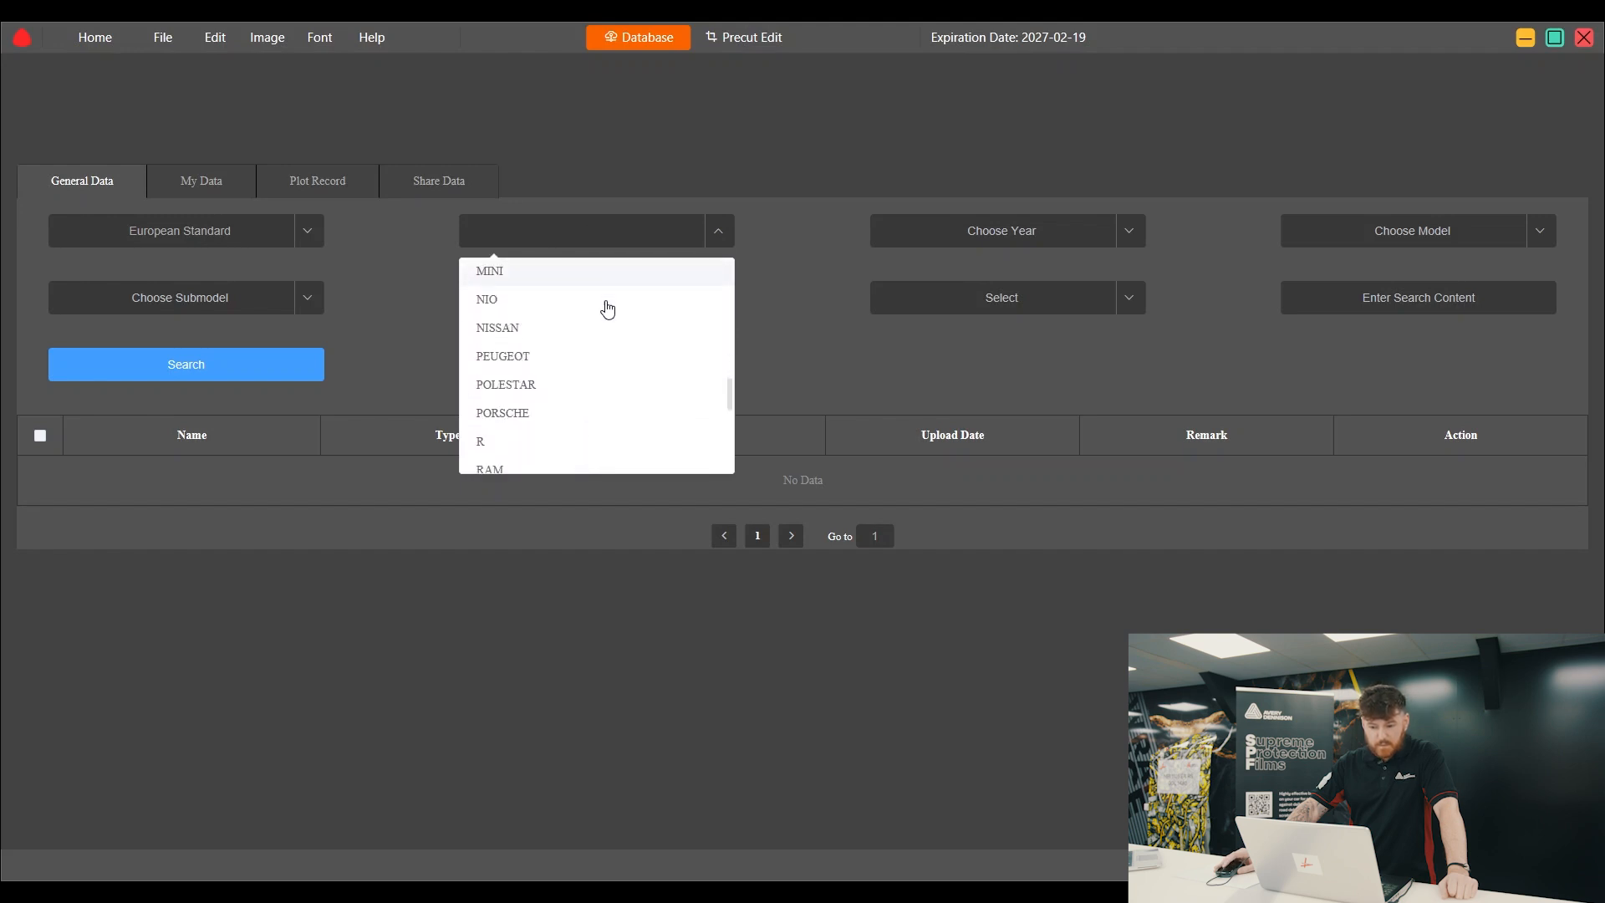
scroll(607, 313, "down", 5)
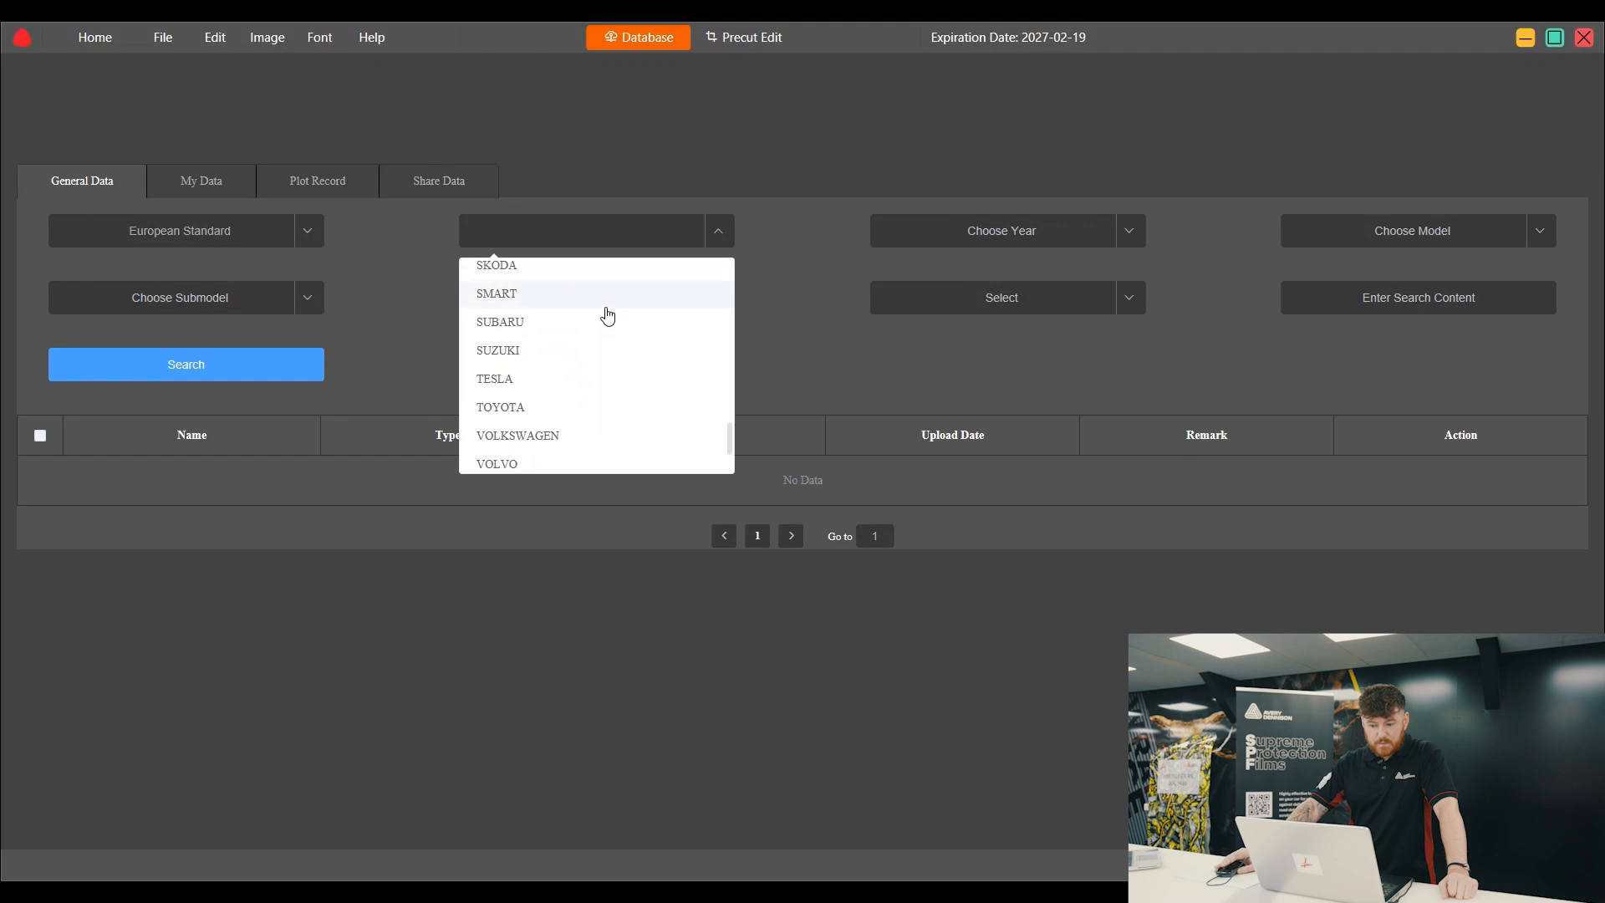
scroll(608, 342, "up", 10)
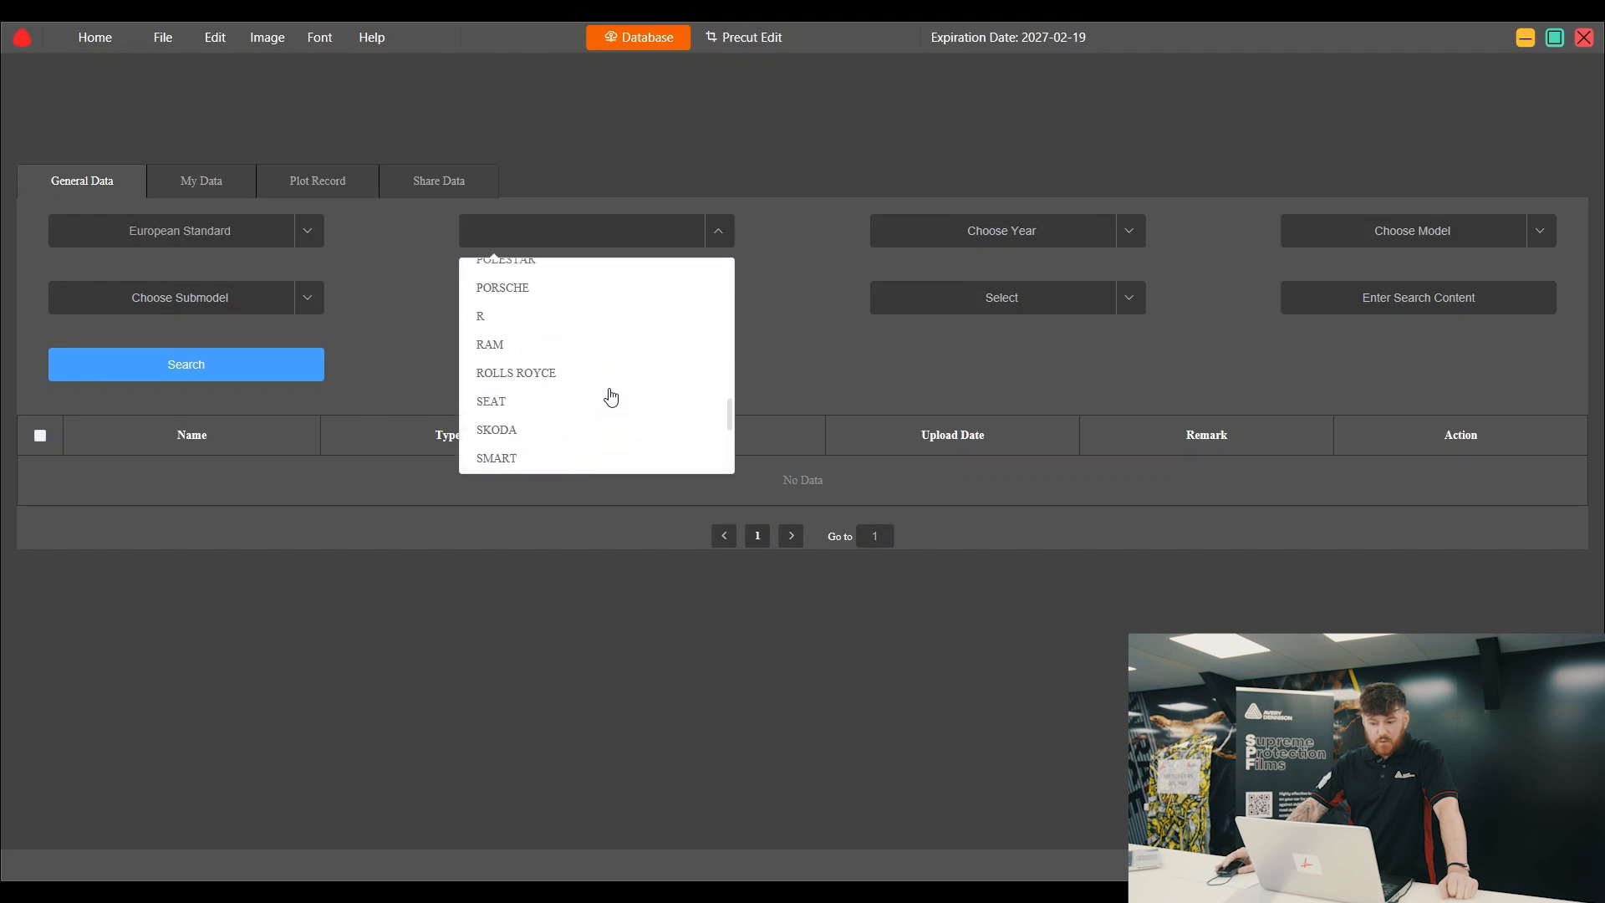
scroll(610, 390, "up", 10)
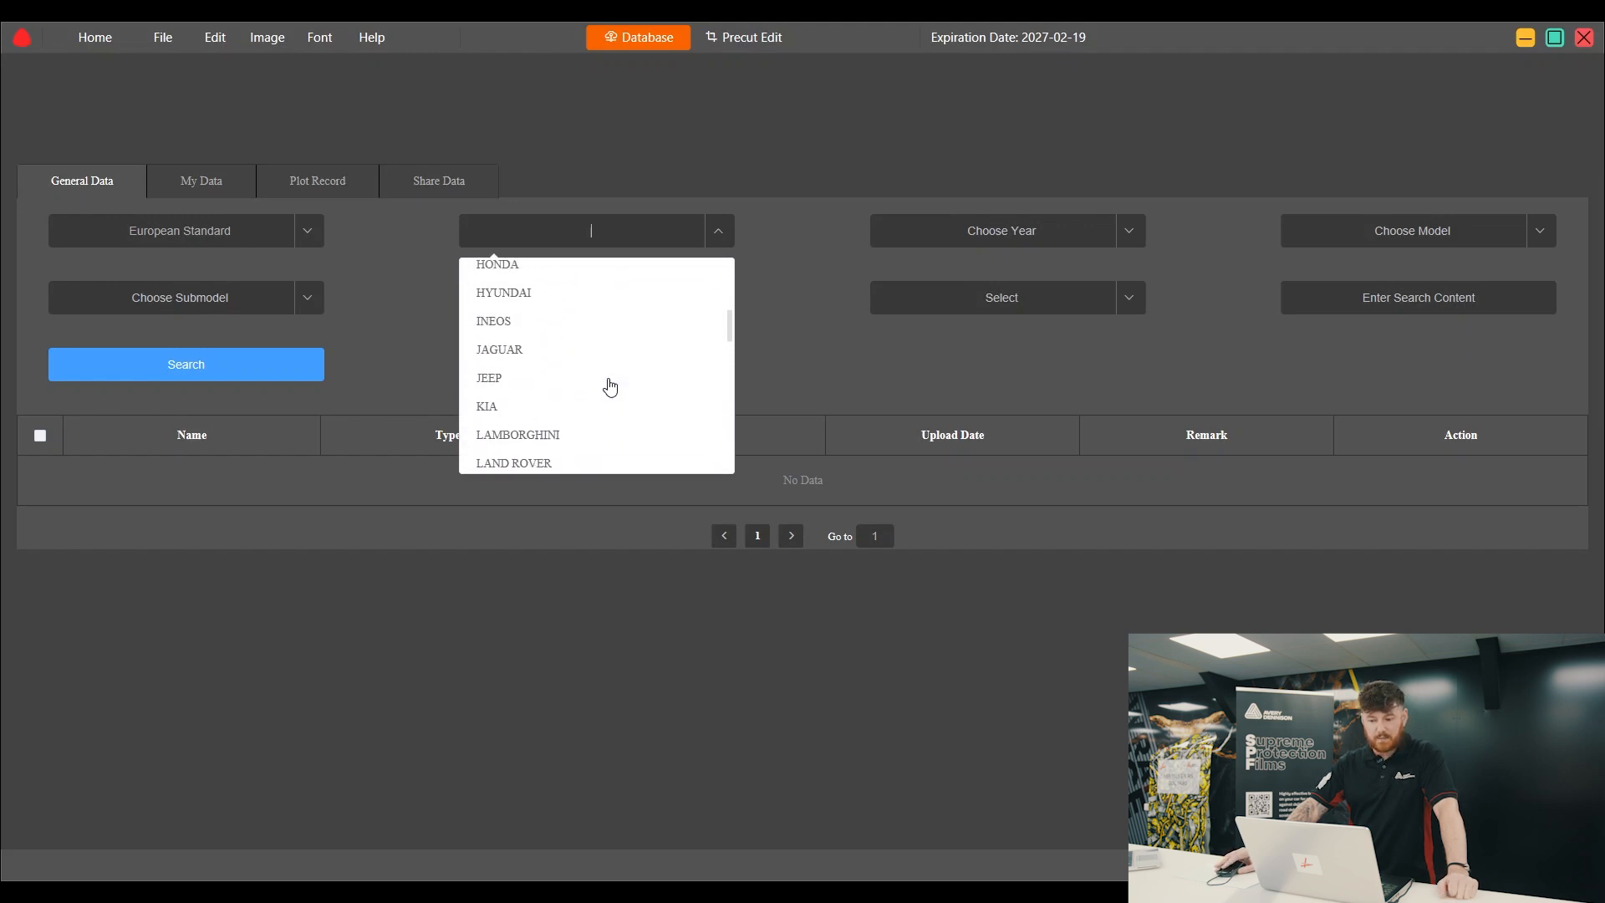
scroll(605, 386, "up", 1)
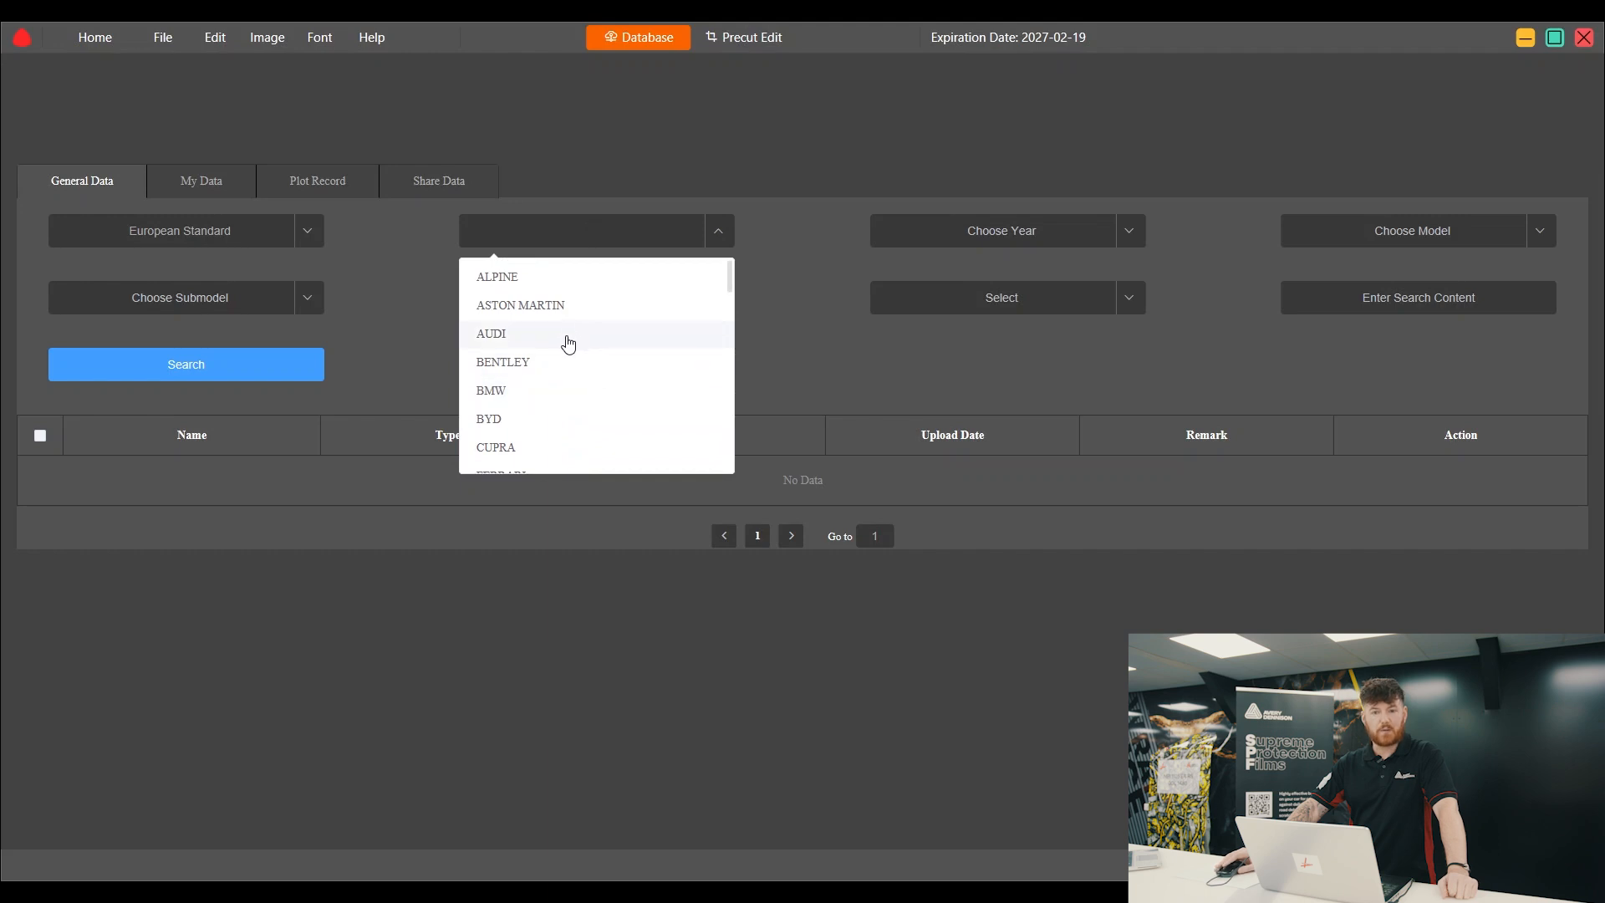
left_click(503, 391)
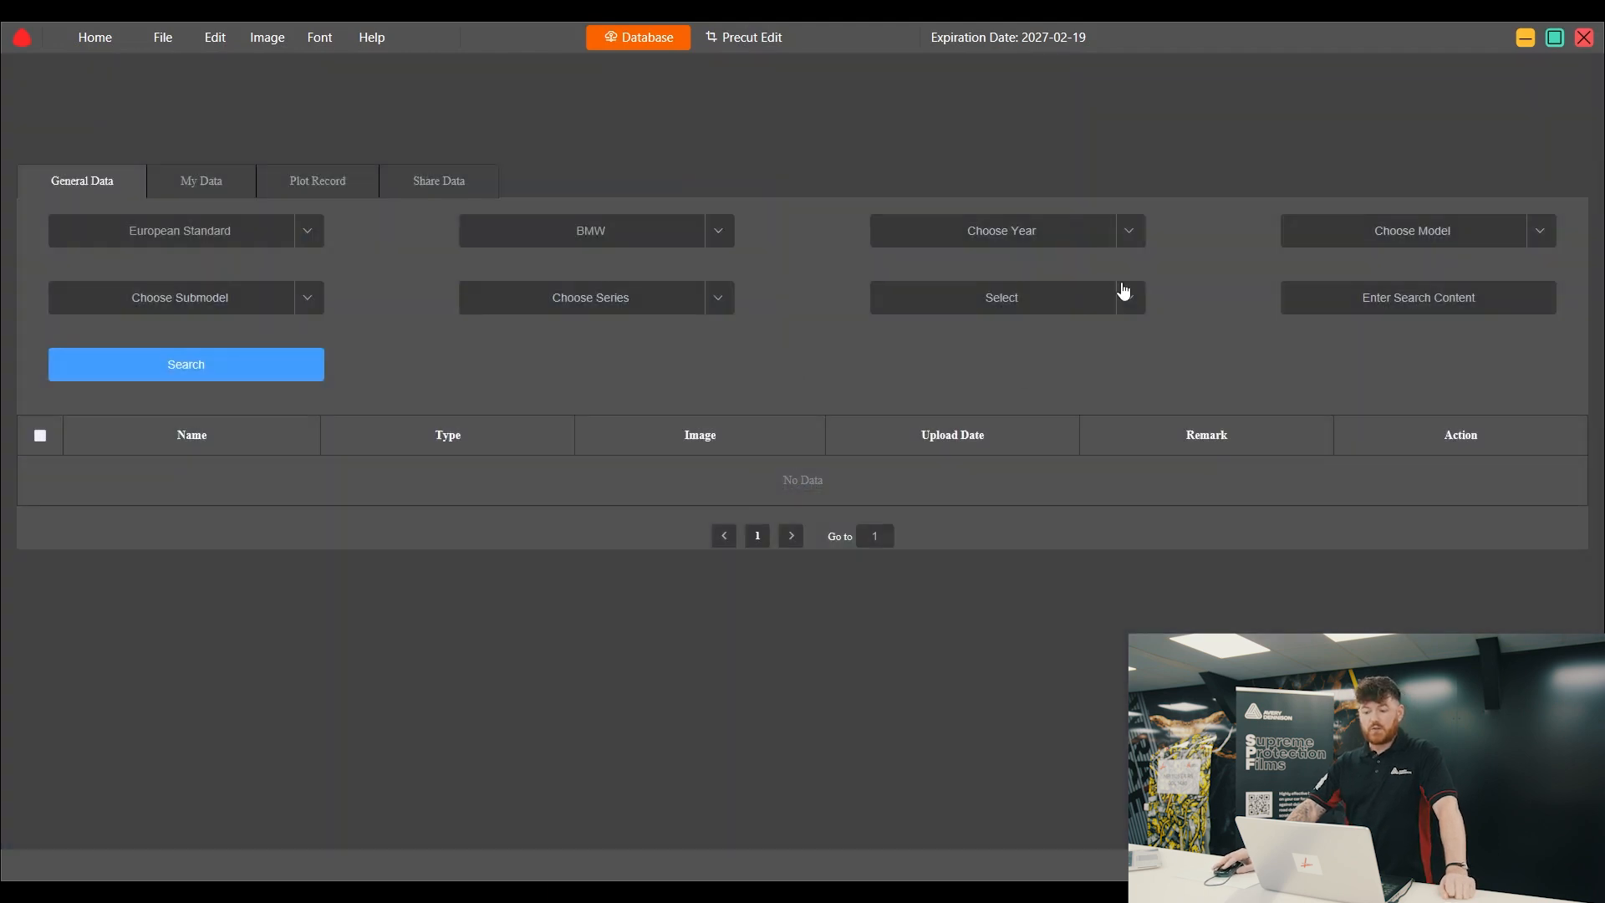
Set the year to 2020 and look through the BMW models offered for that year.
left_click(1130, 241)
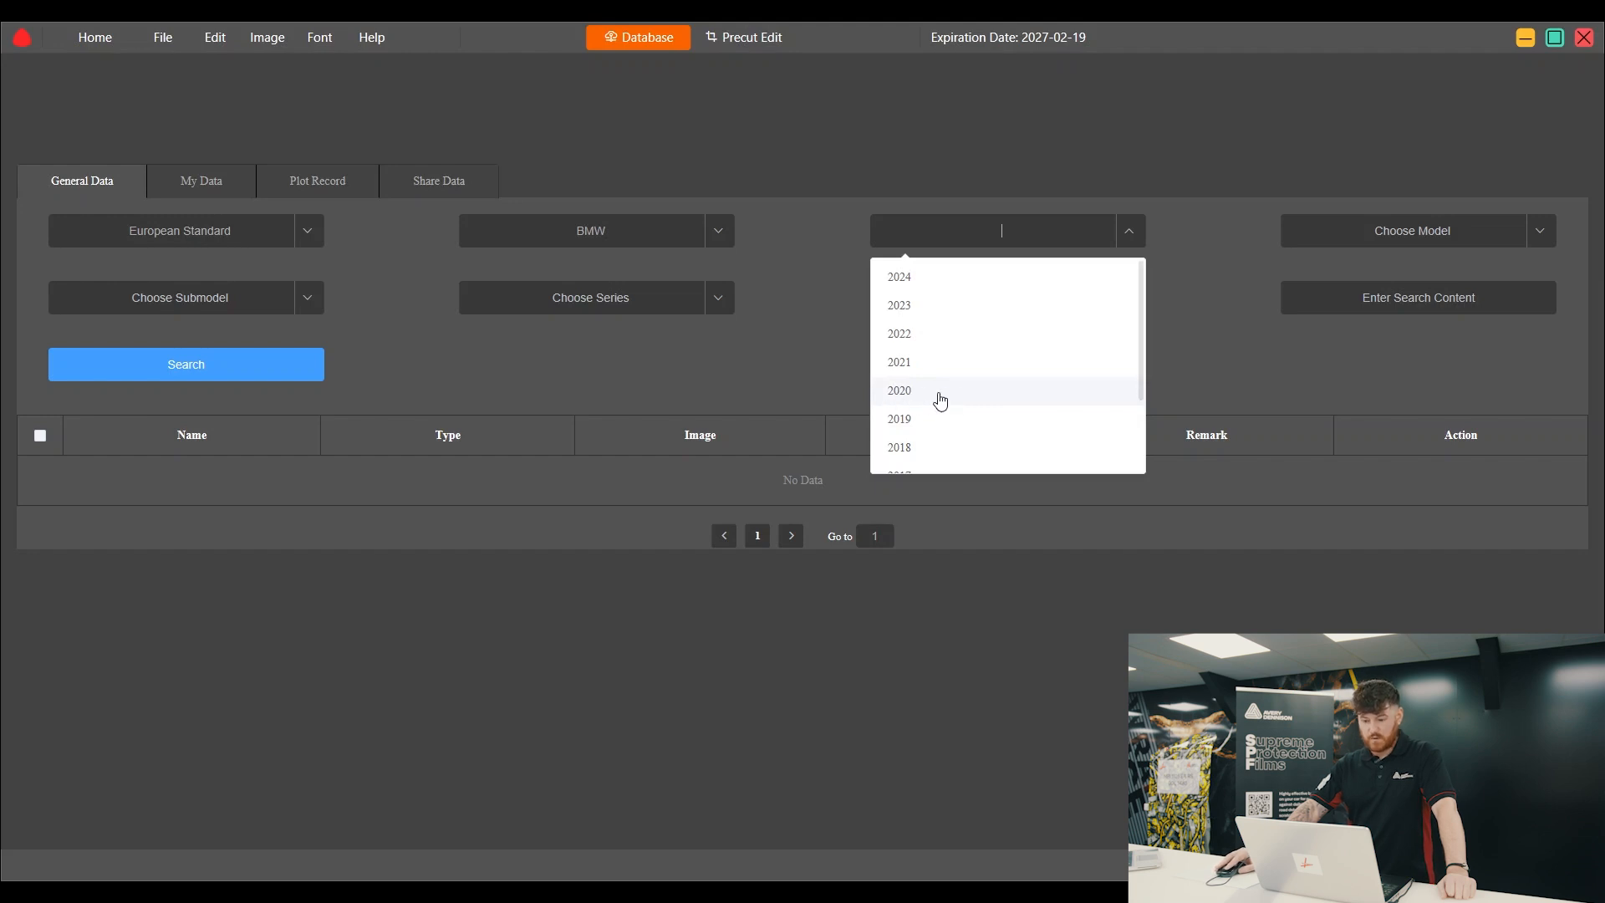
left_click(1008, 405)
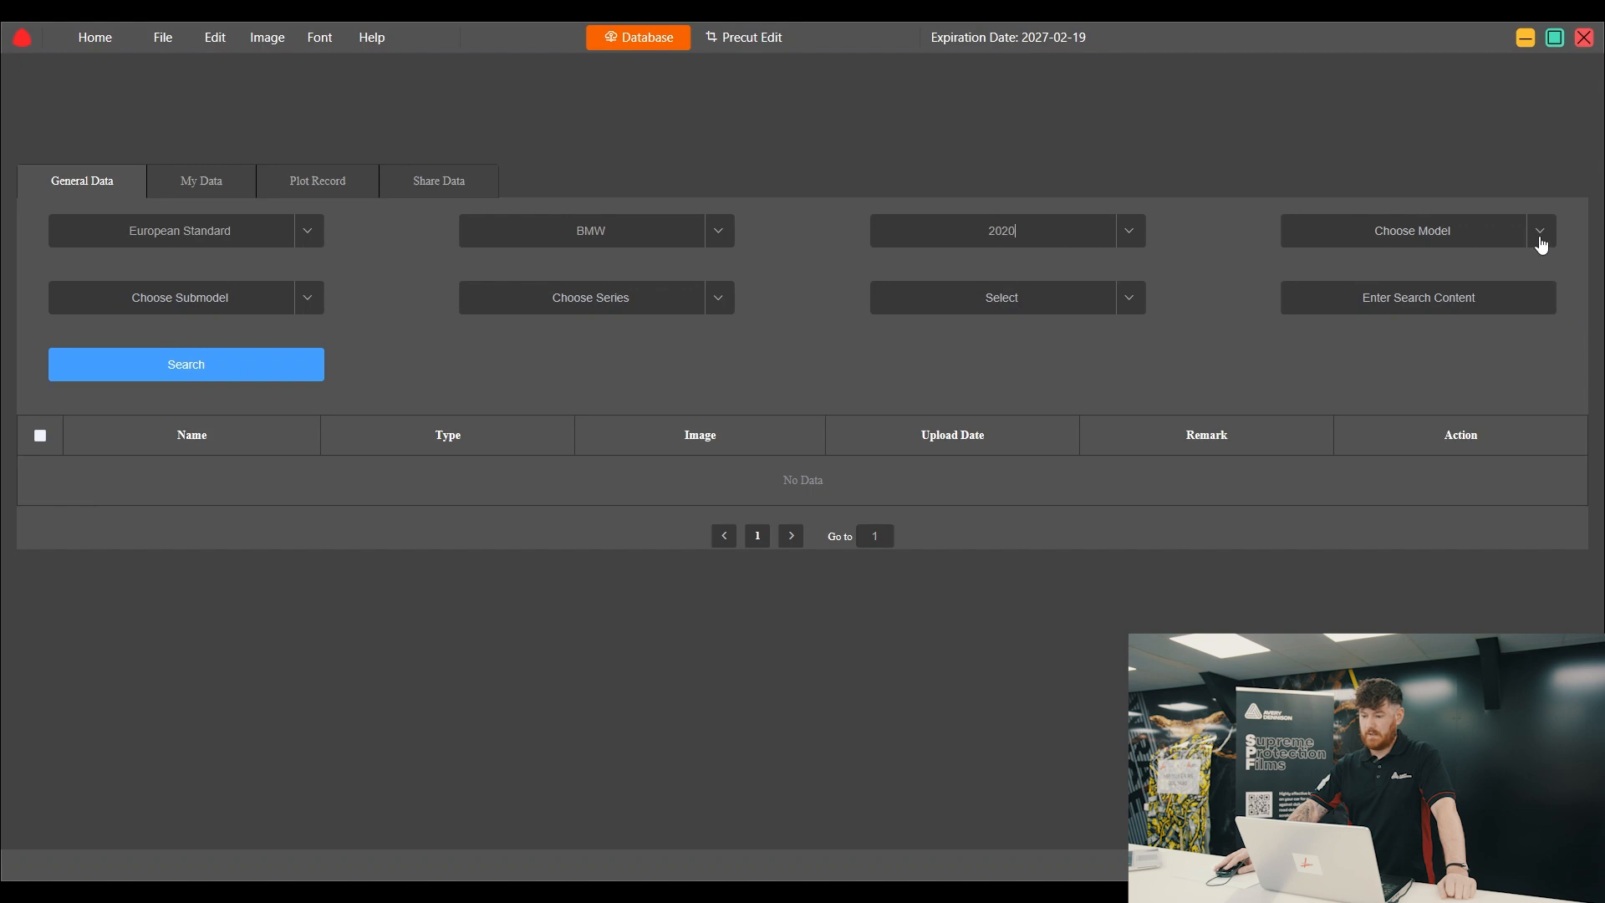
left_click(1539, 242)
scroll(1397, 300, "down", 4)
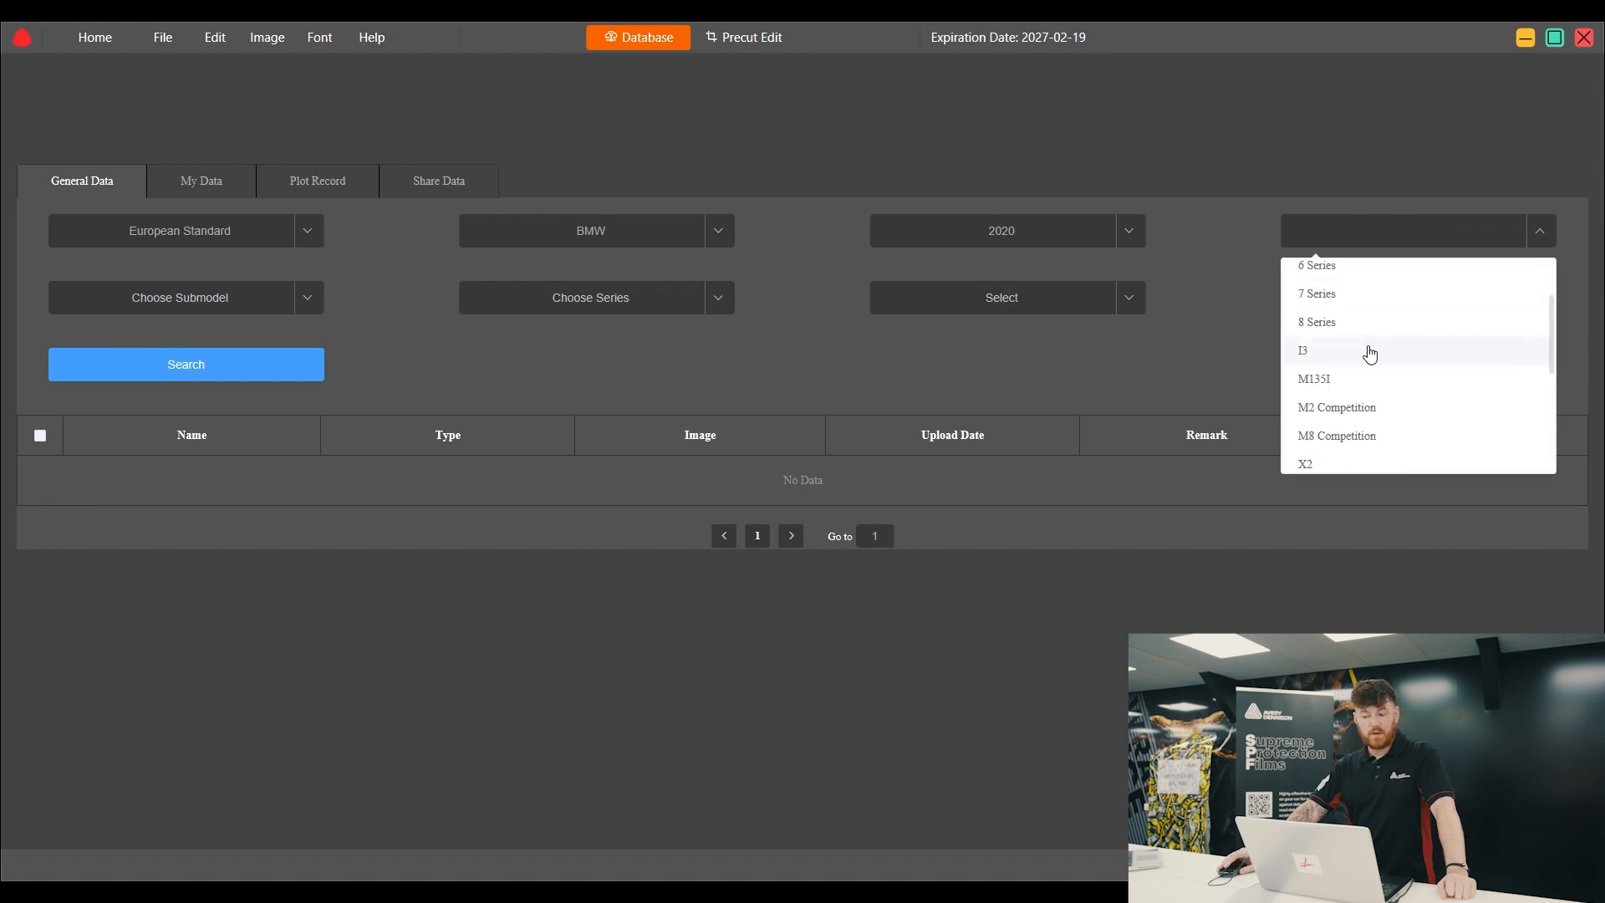
scroll(1379, 368, "down", 3)
scroll(1381, 401, "up", 1)
scroll(1381, 418, "up", 6)
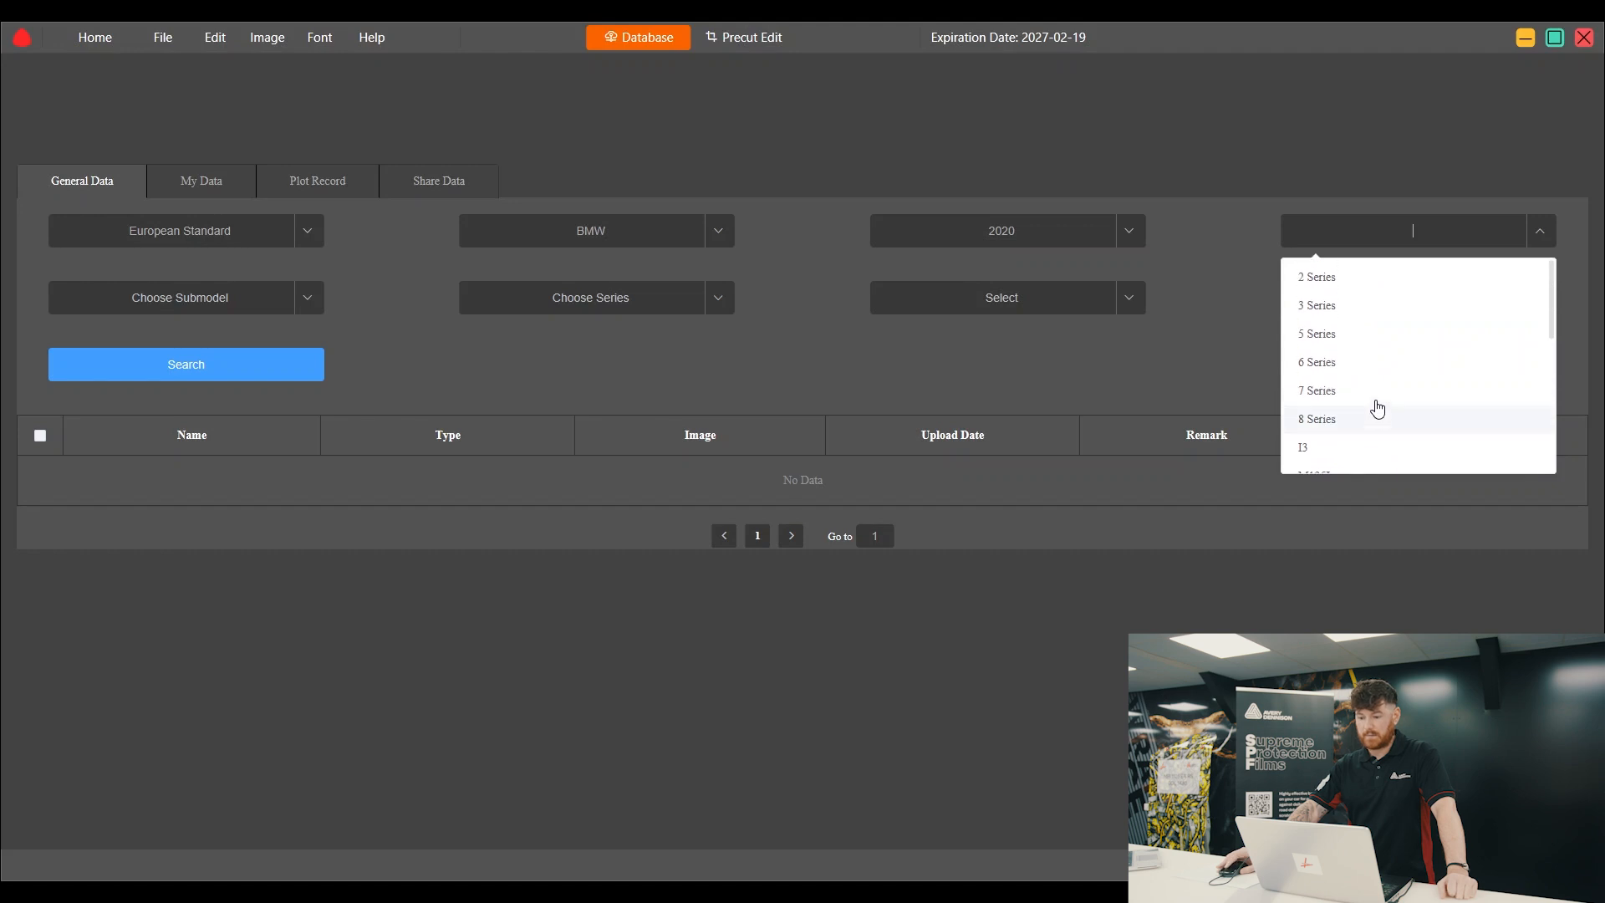
Set the vehicle year to 2019 and the model to M4.
left_click(1139, 240)
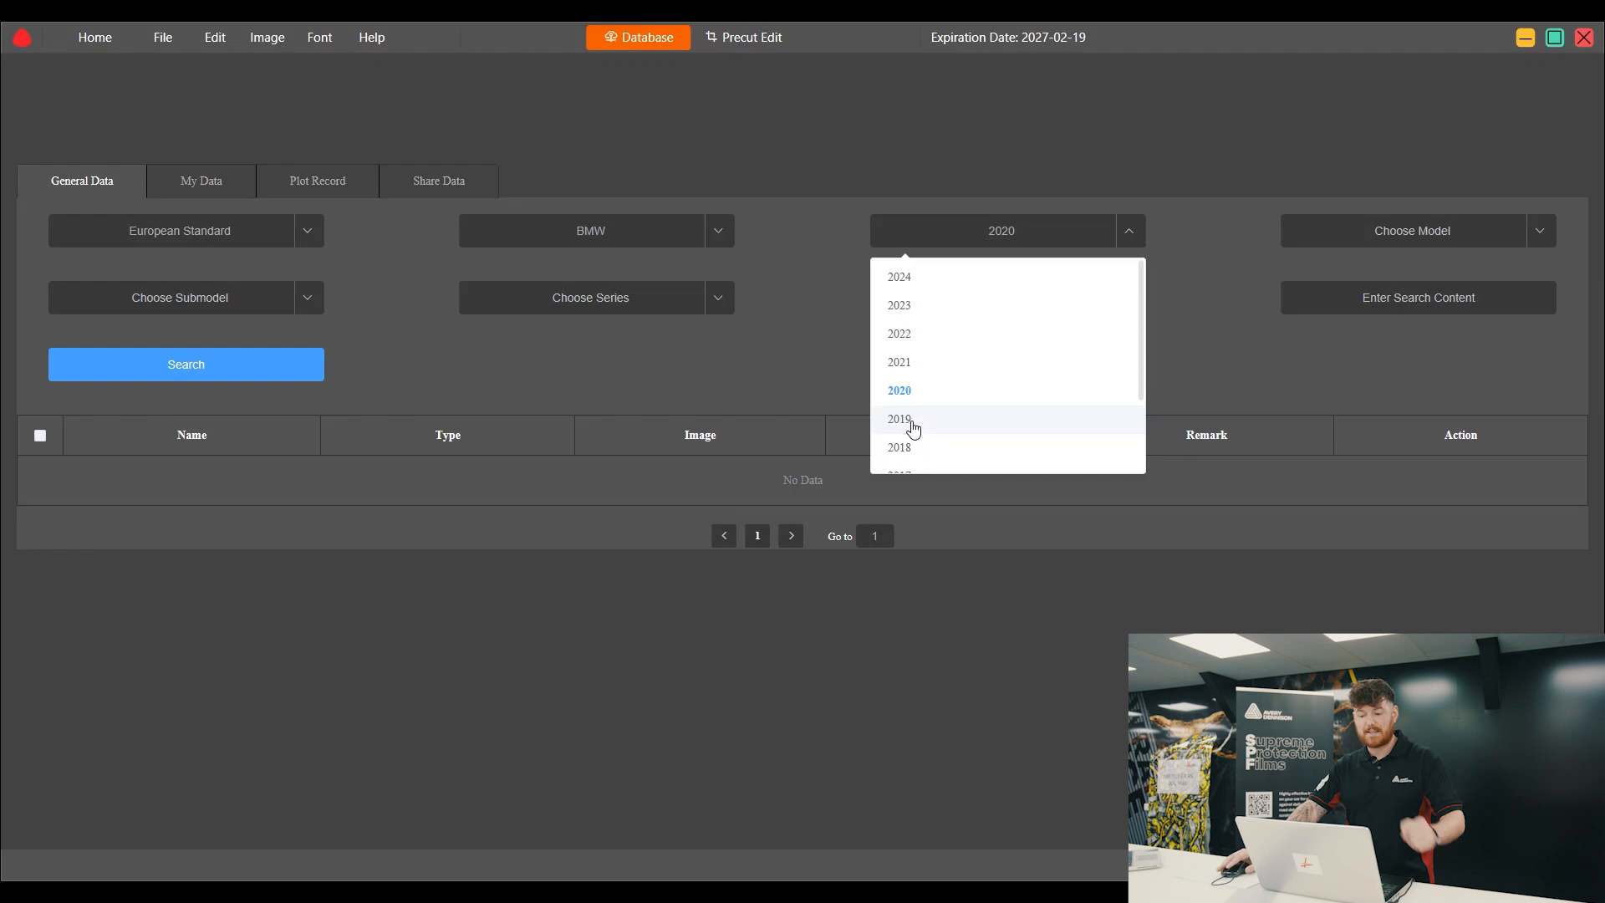
left_click(911, 428)
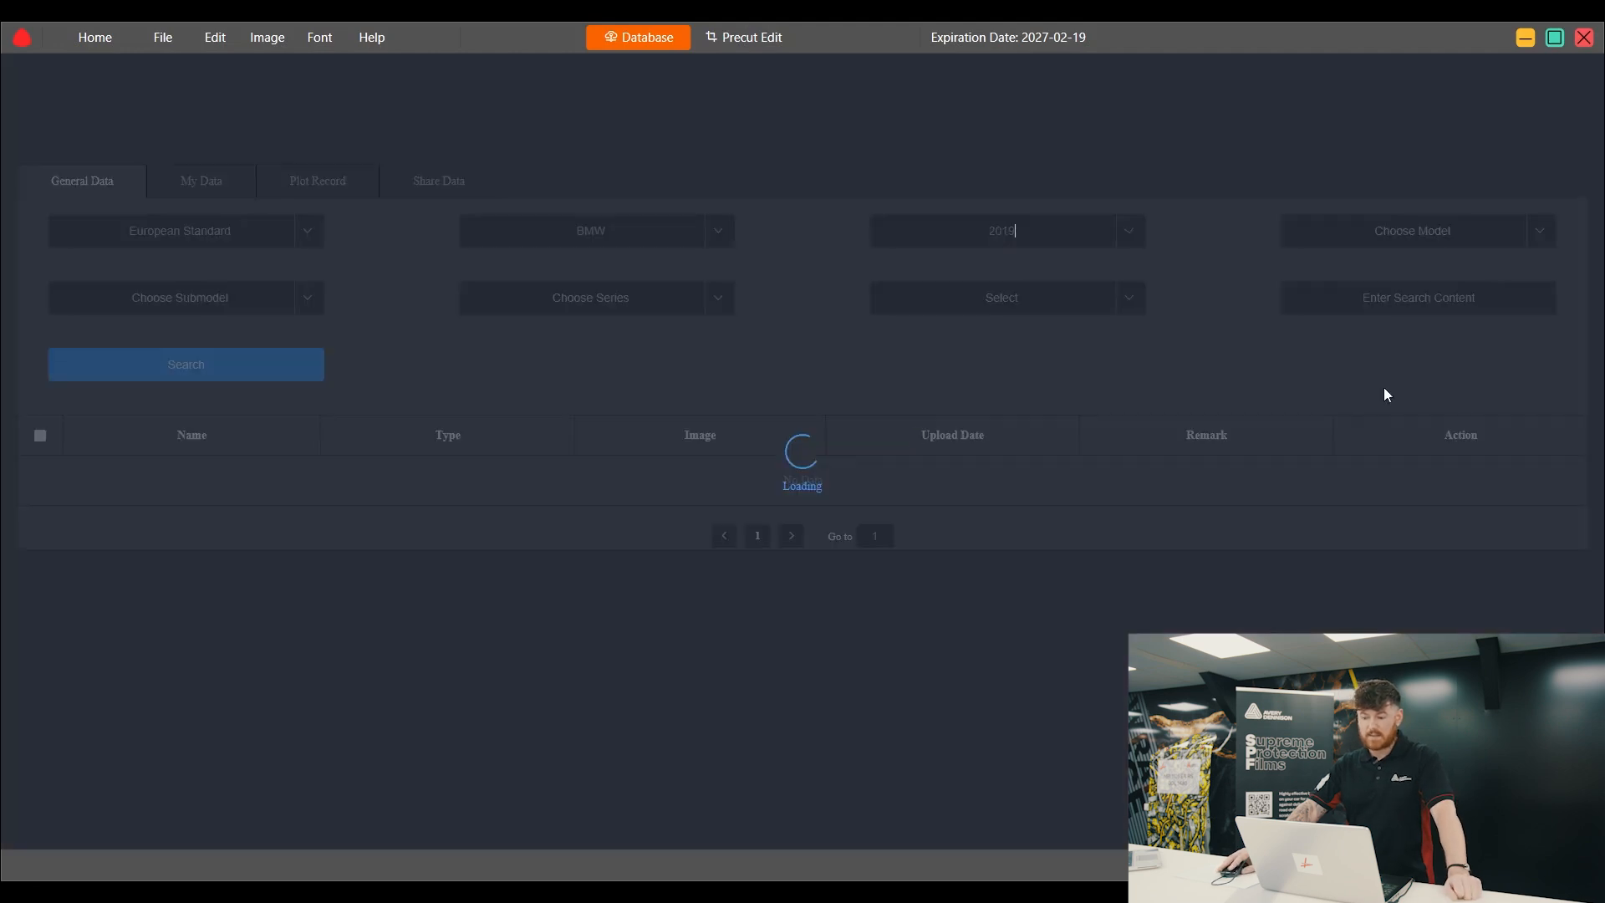
left_click(1540, 238)
scroll(1312, 447, "down", 1)
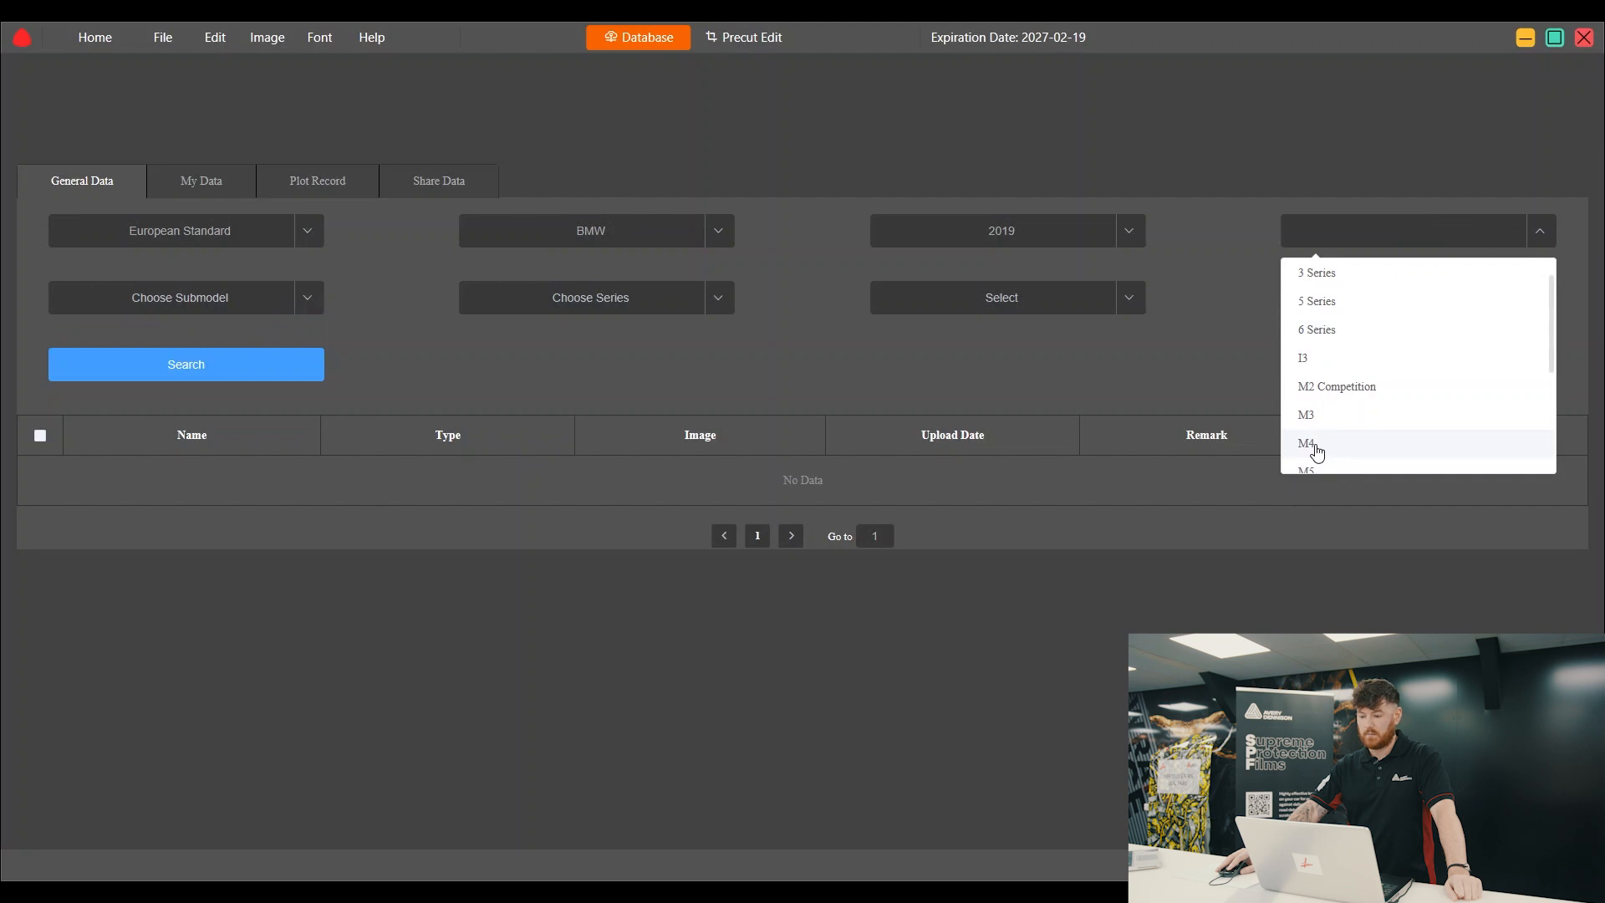
left_click(1315, 446)
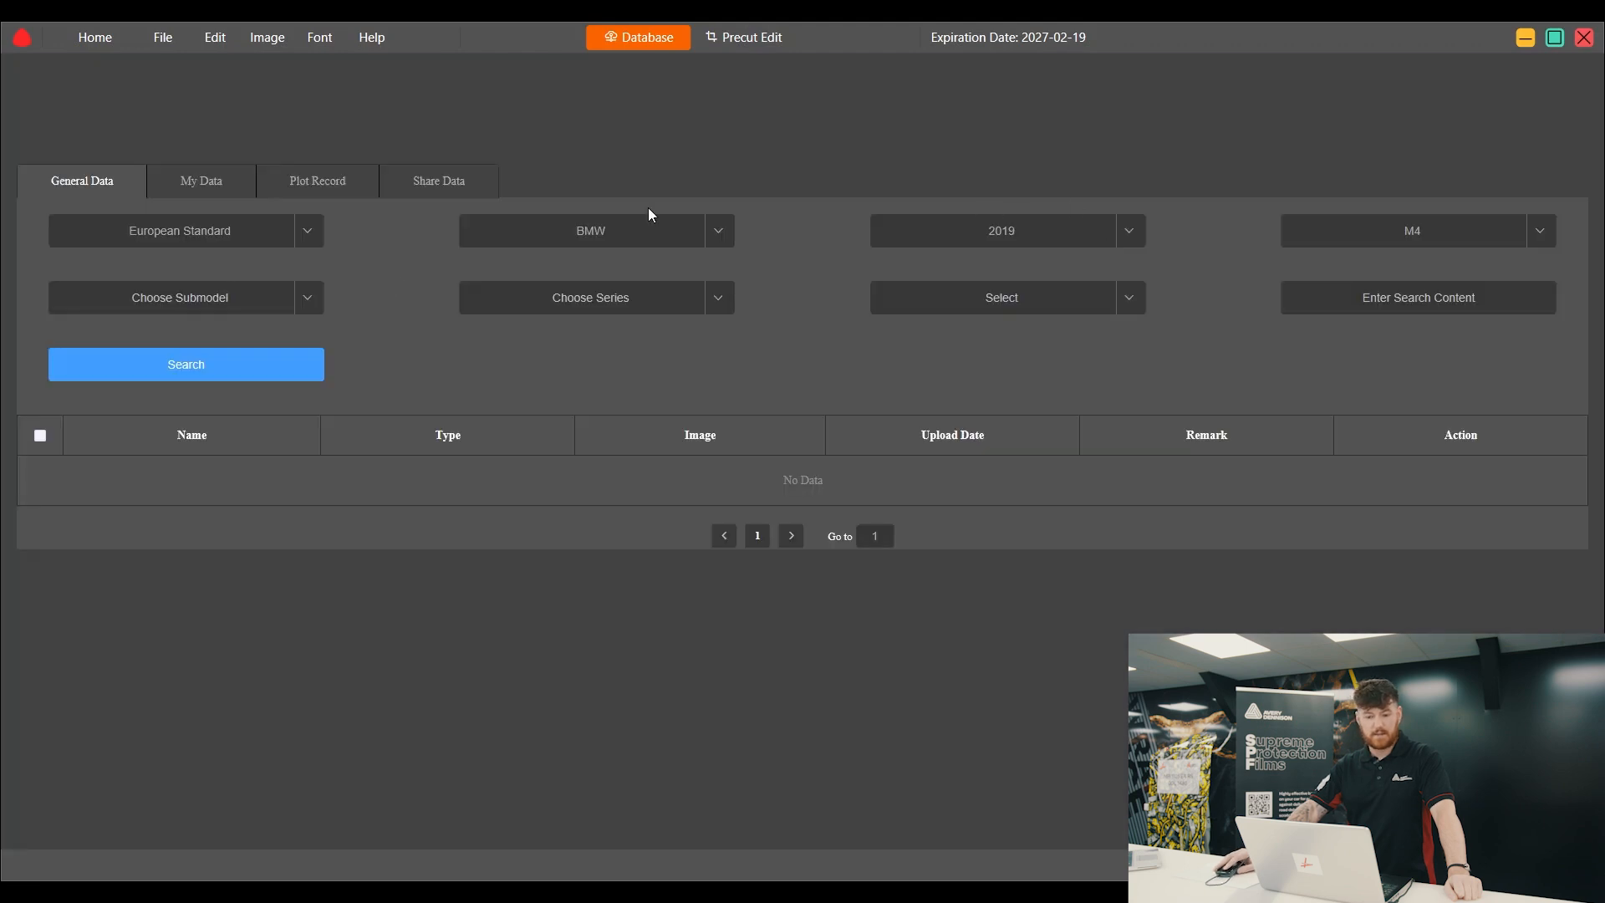
Set the submodel to Coupe and open the Full car exterior pattern for editing.
left_click(309, 311)
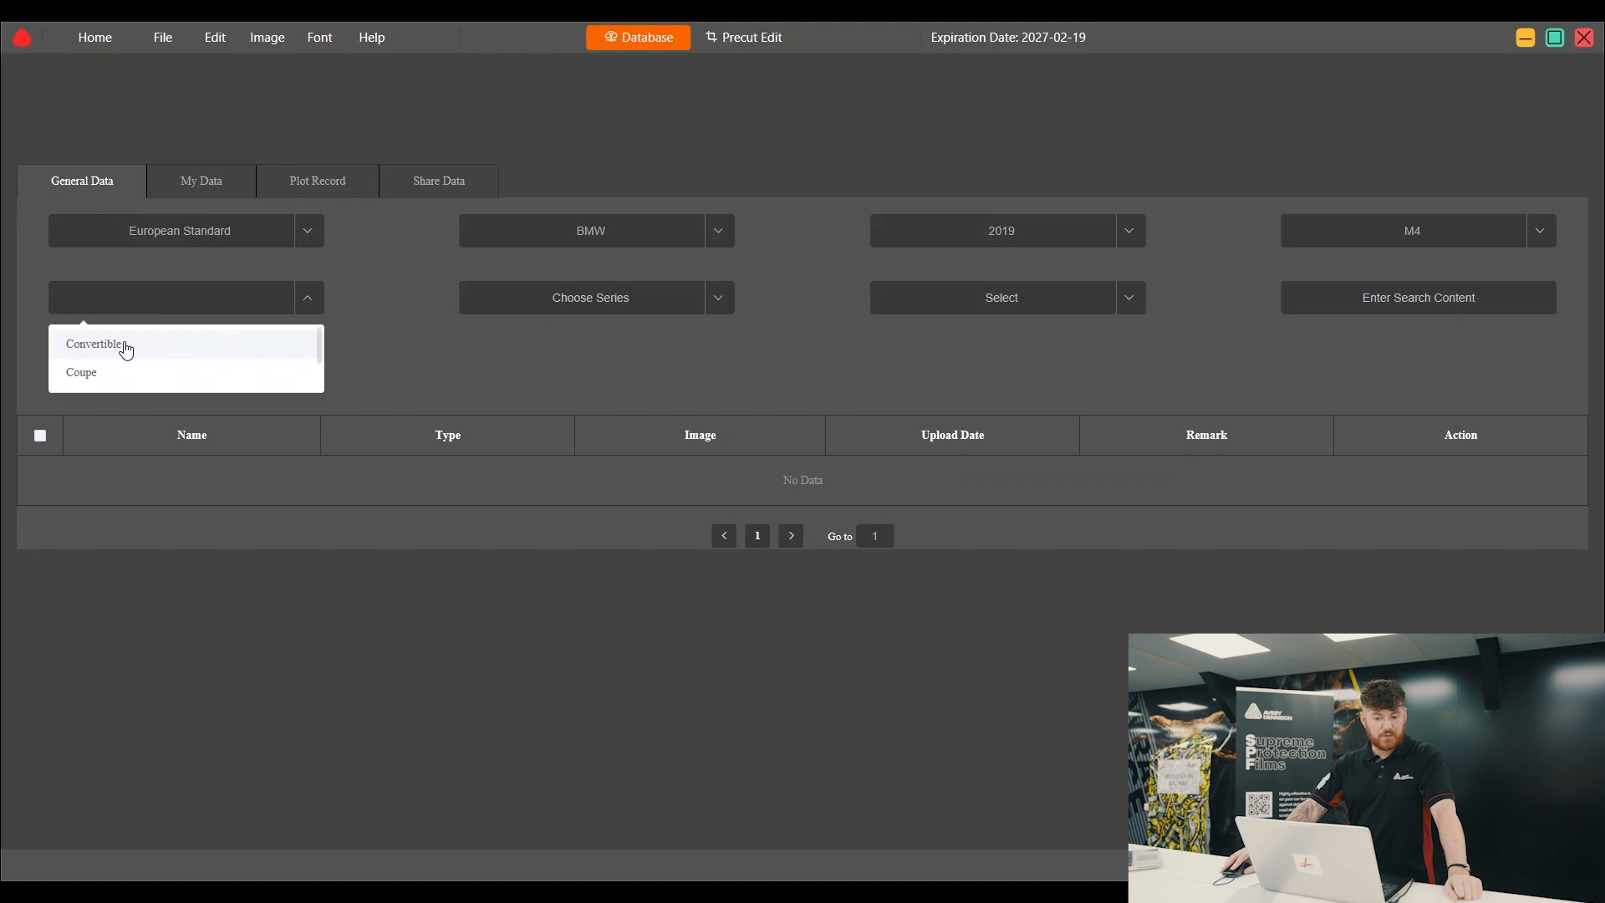
left_click(102, 378)
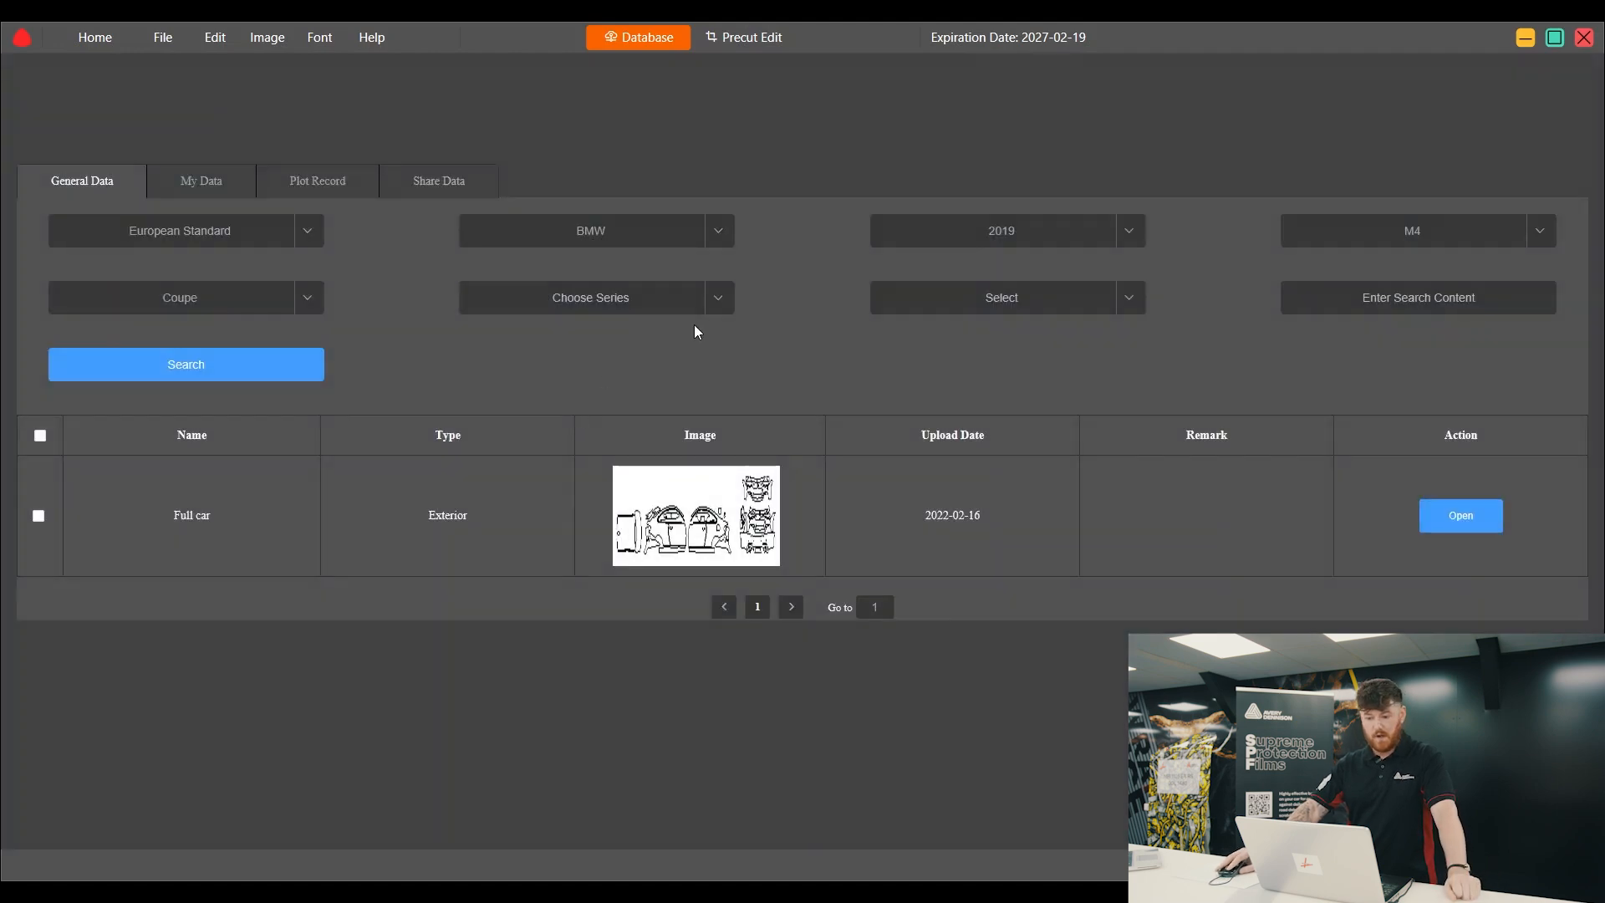
left_click(709, 306)
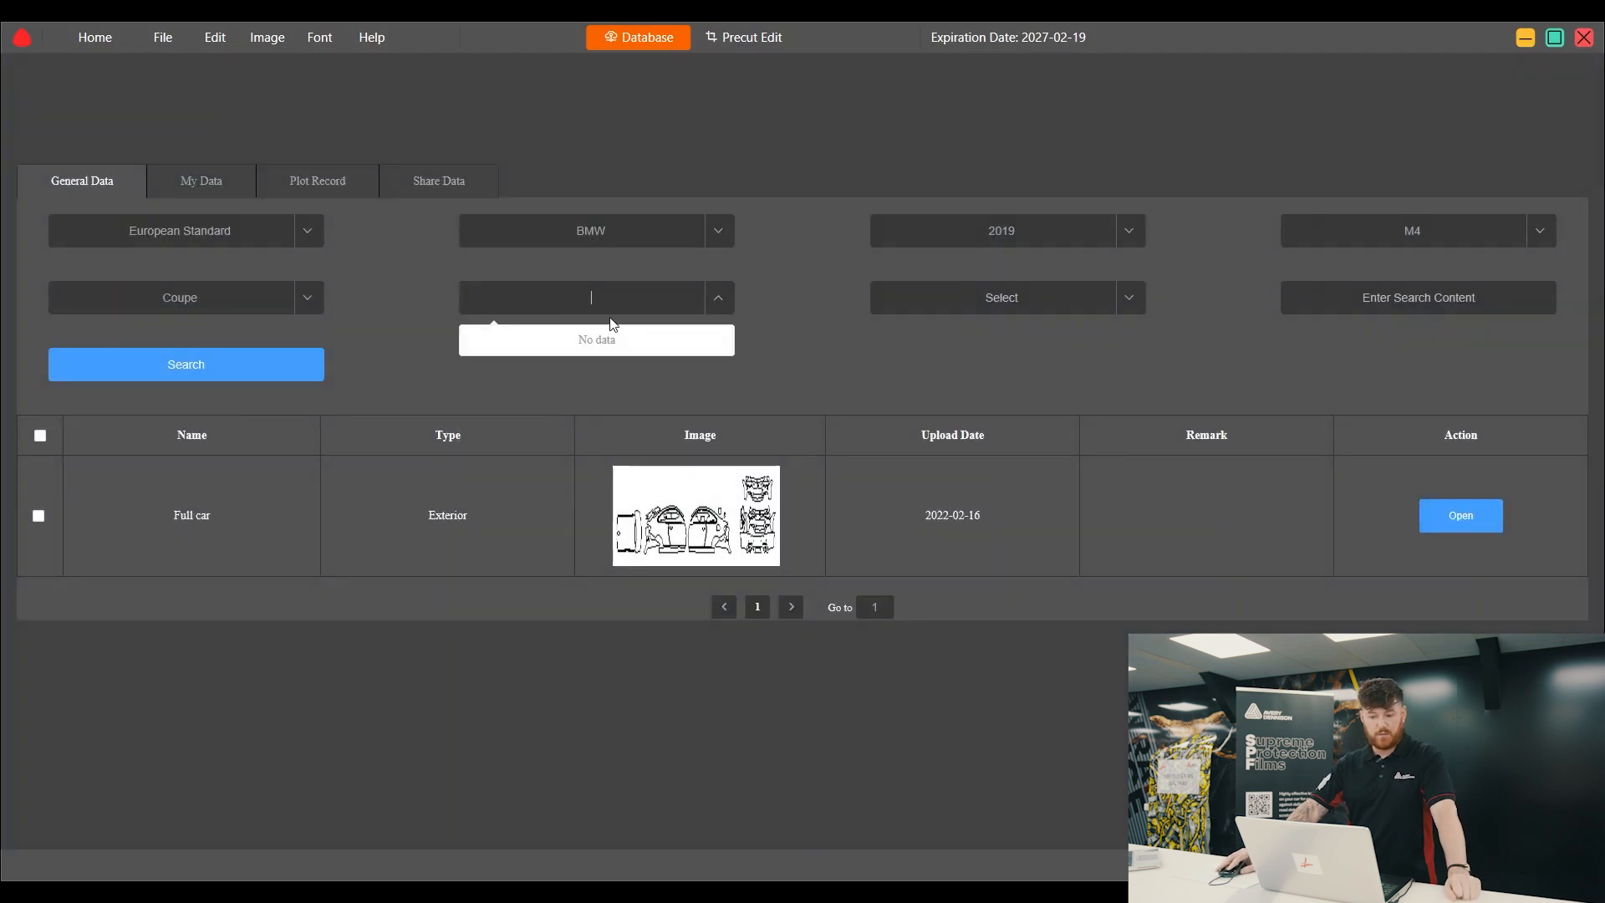
left_click(824, 334)
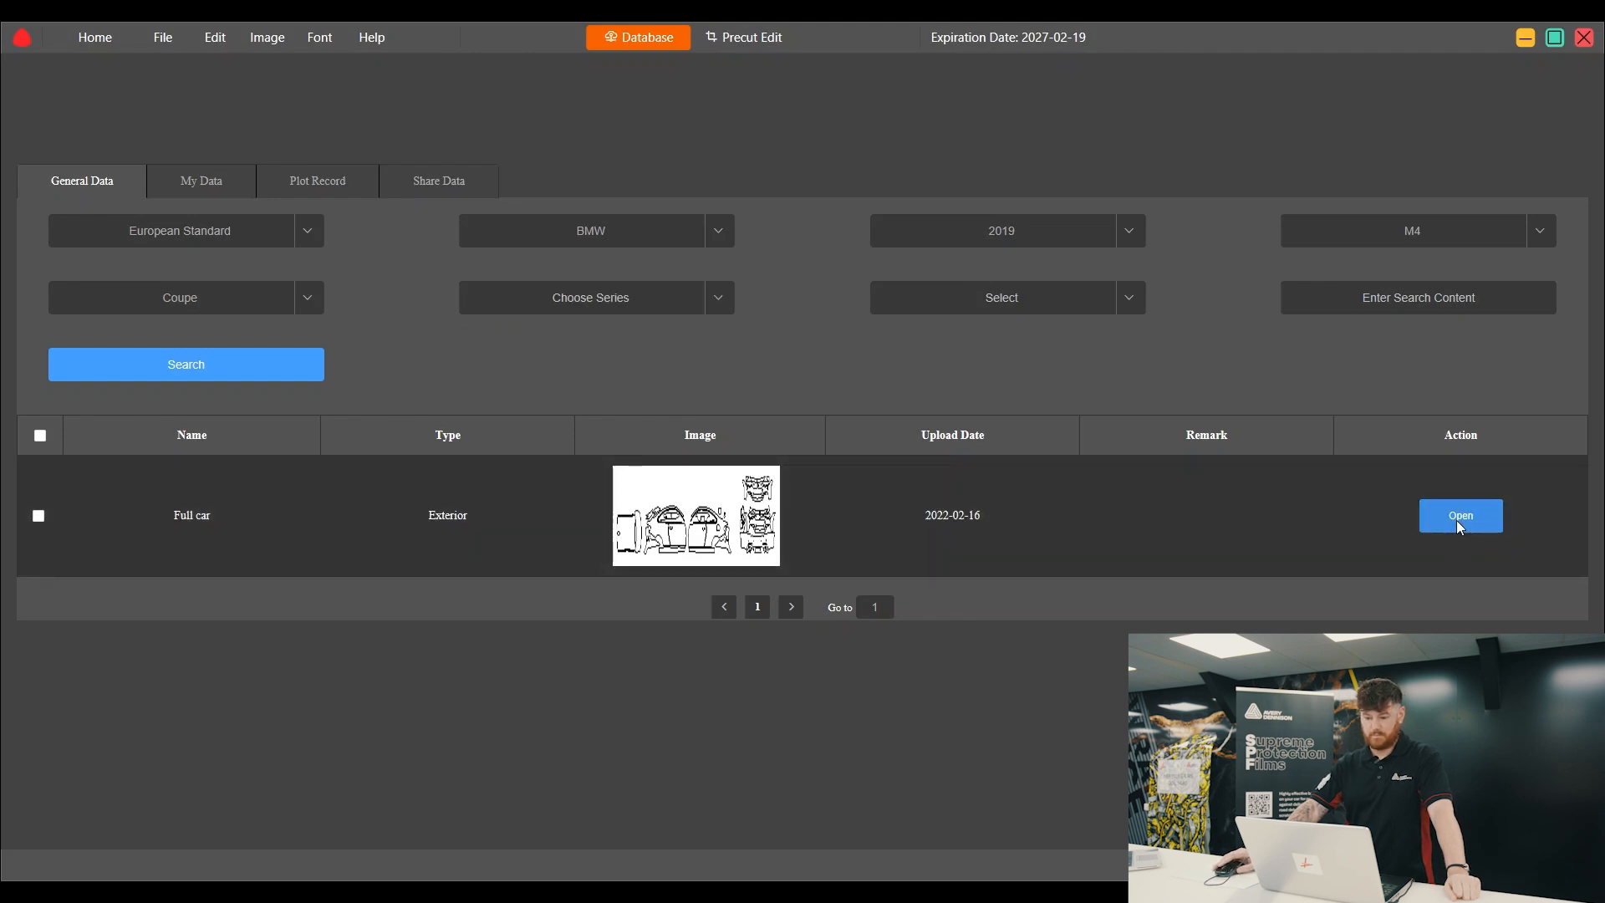
left_click(1458, 519)
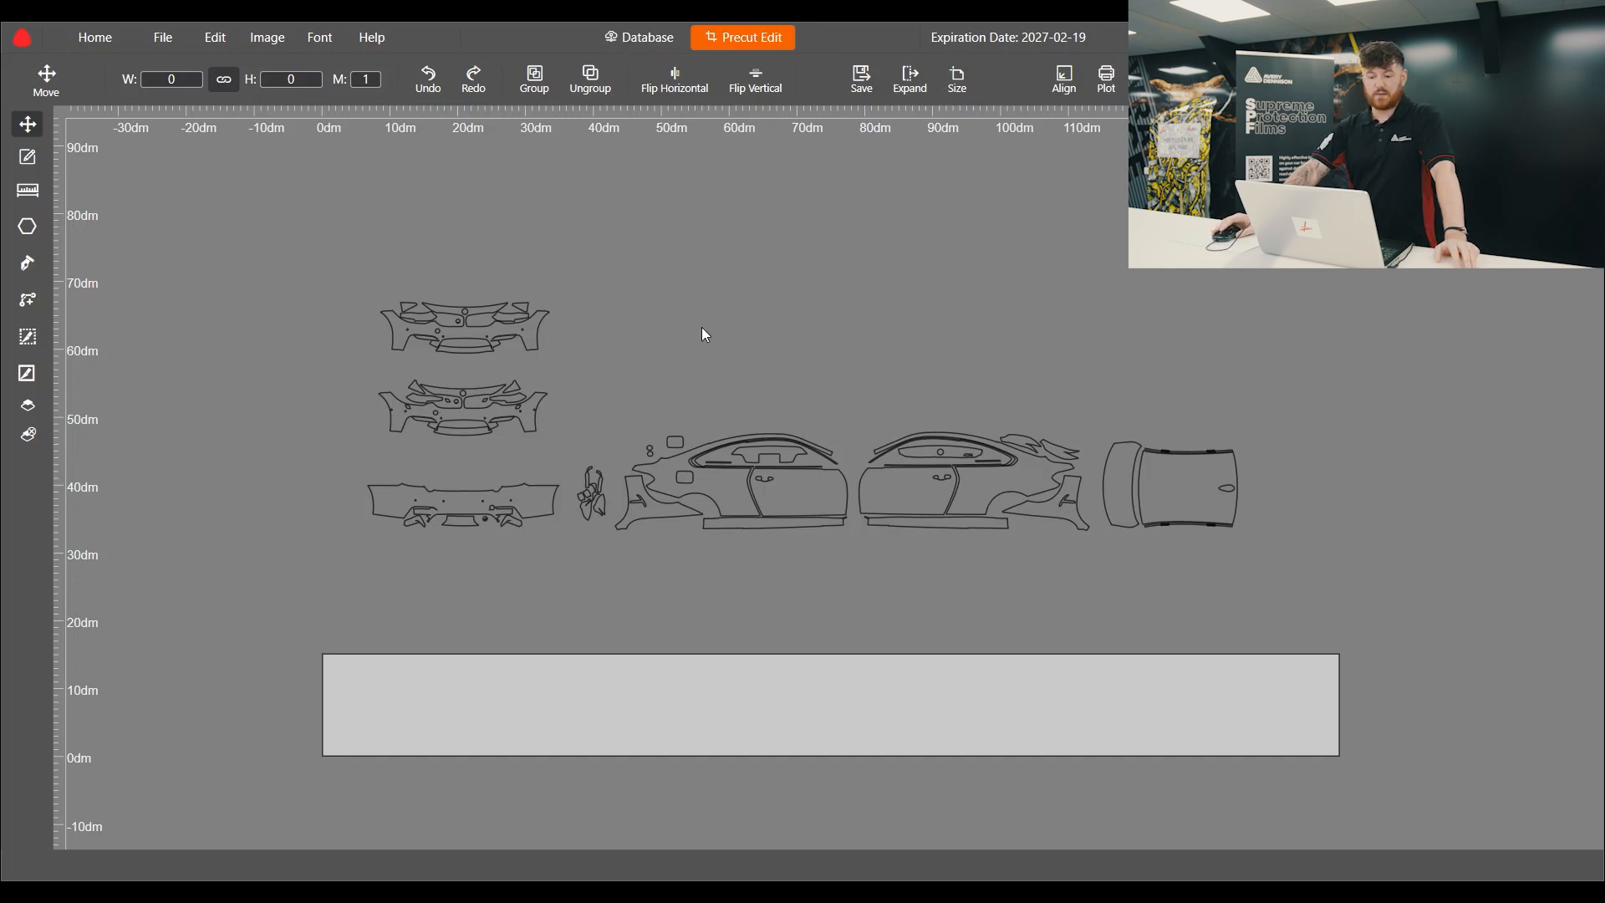
Examine the two front bumper pattern versions up close and compare their cut-outs, then return to the full car layout.
scroll(724, 414, "up", 3)
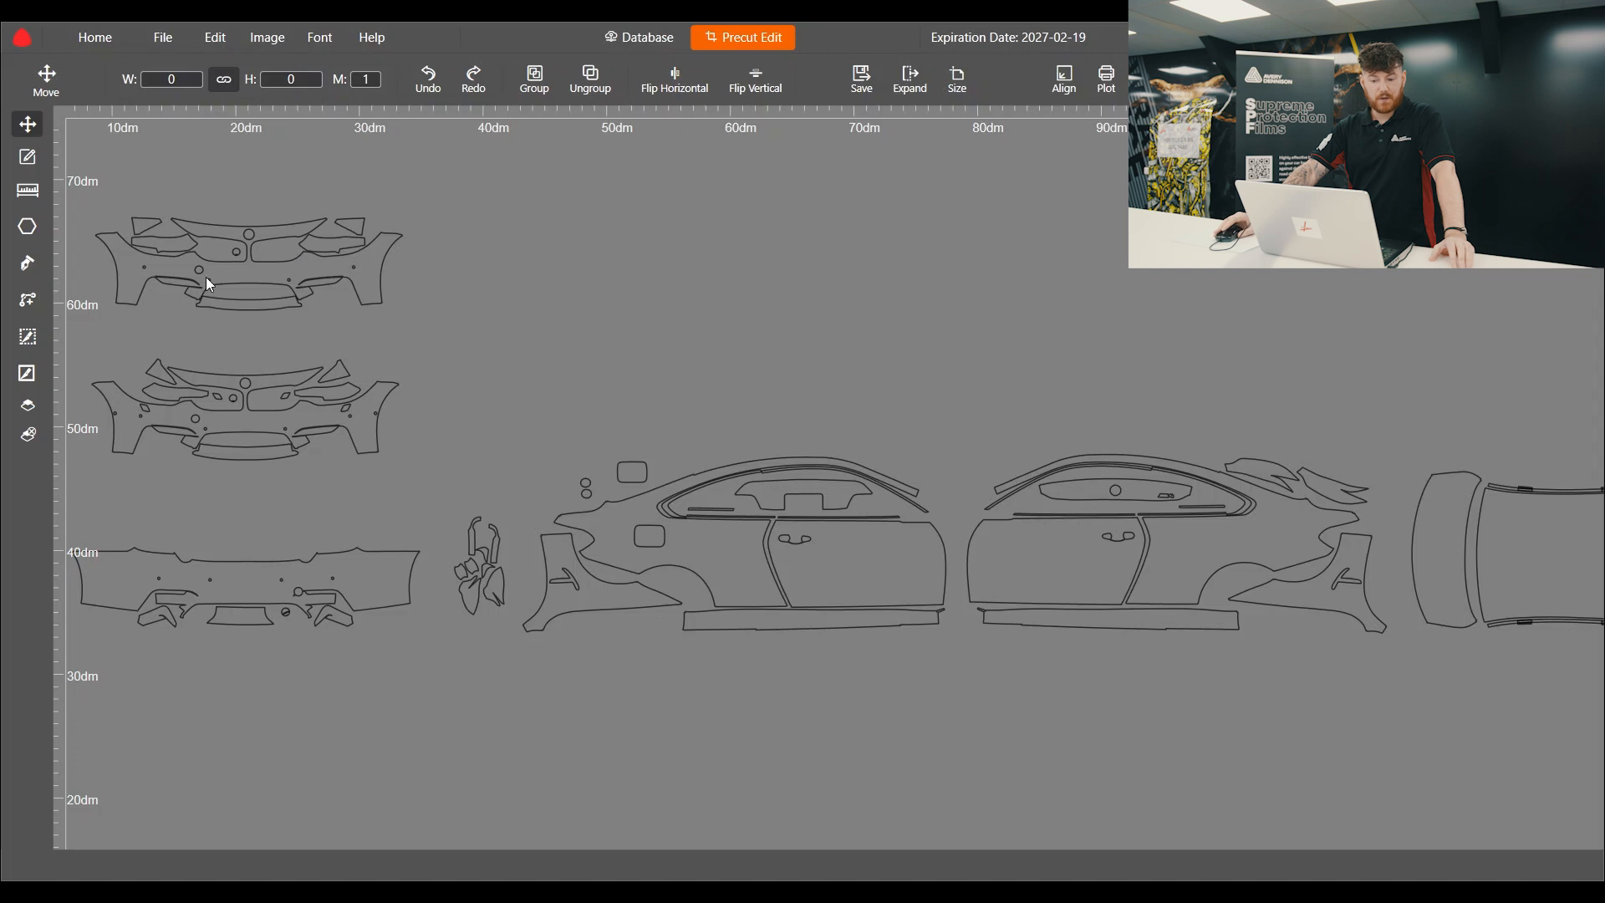
scroll(136, 234, "up", 4)
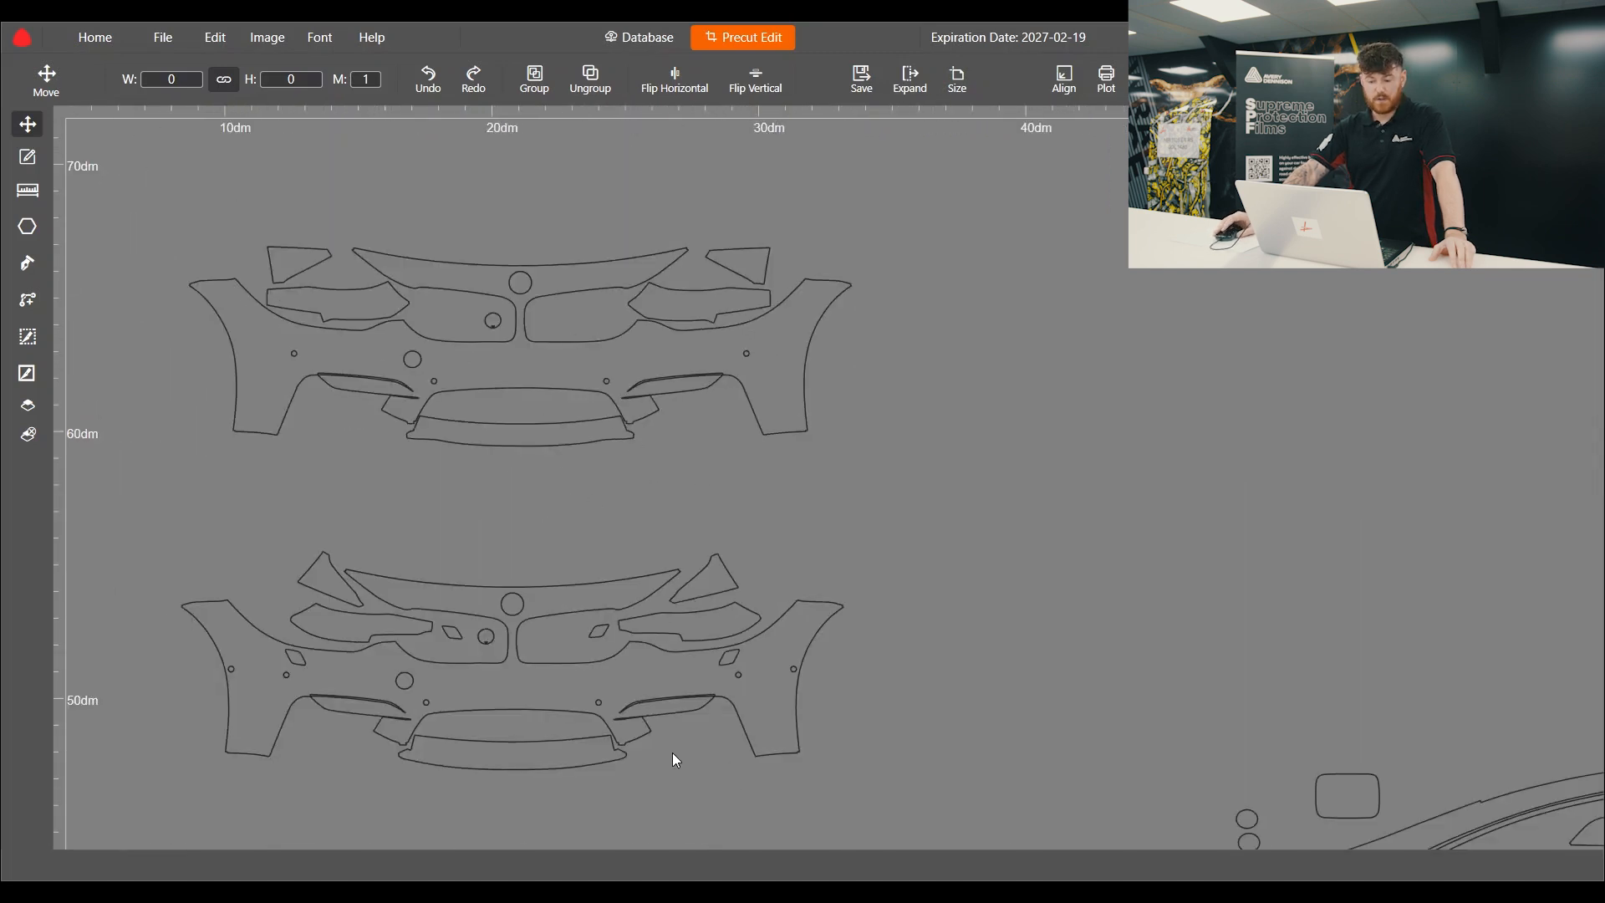
scroll(664, 728, "up", 2)
scroll(757, 674, "up", 2)
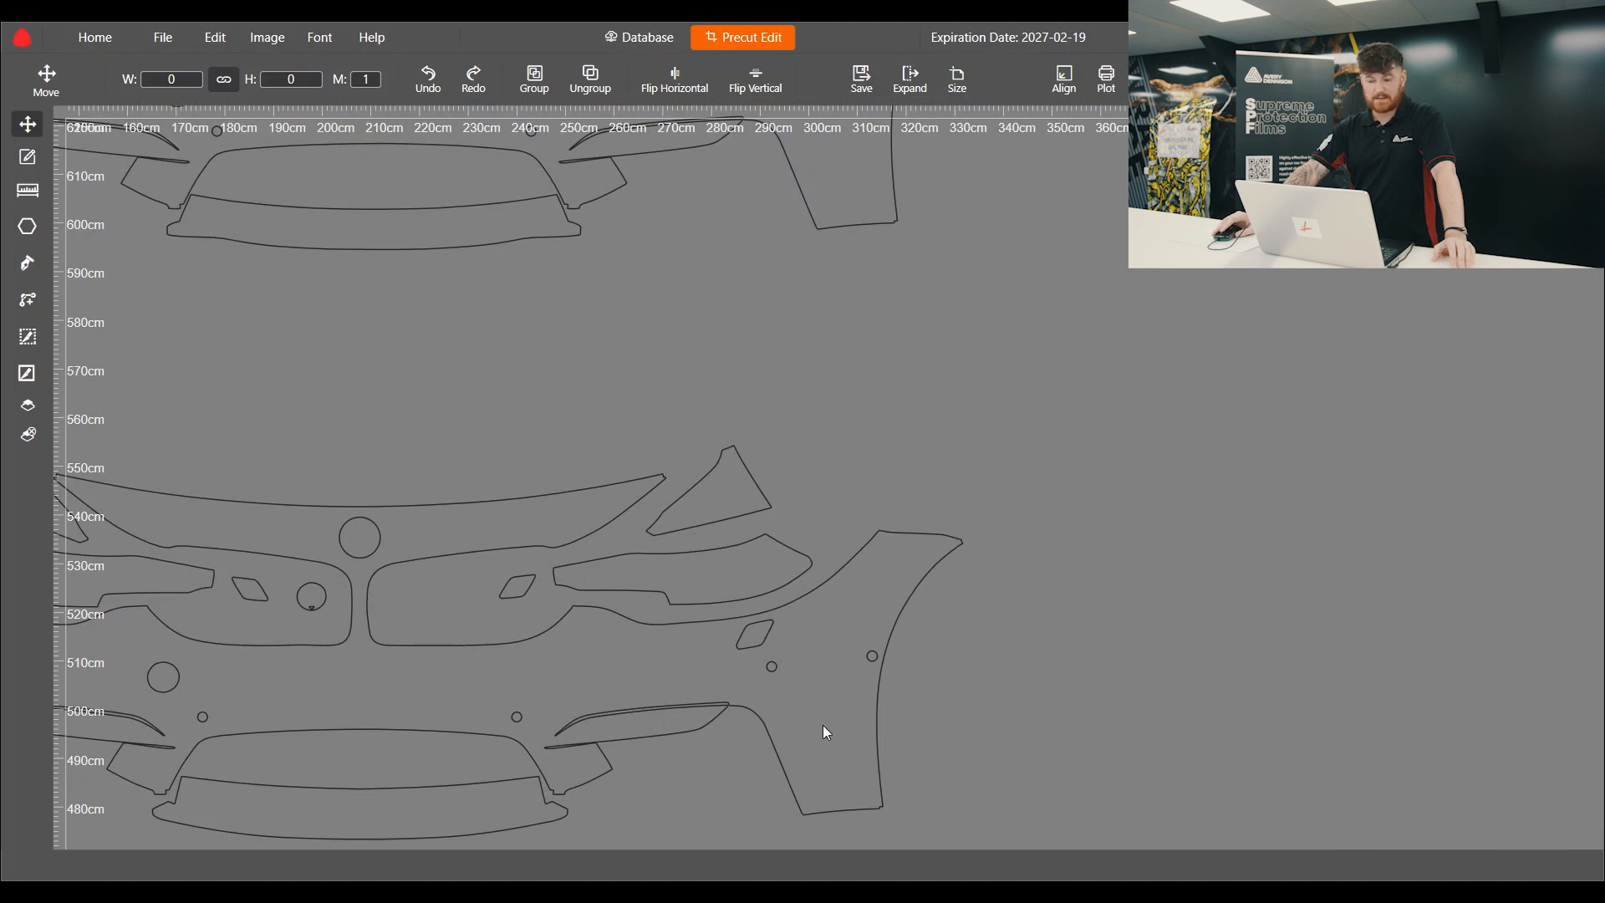
scroll(822, 725, "down", 2)
scroll(585, 242, "up", 1)
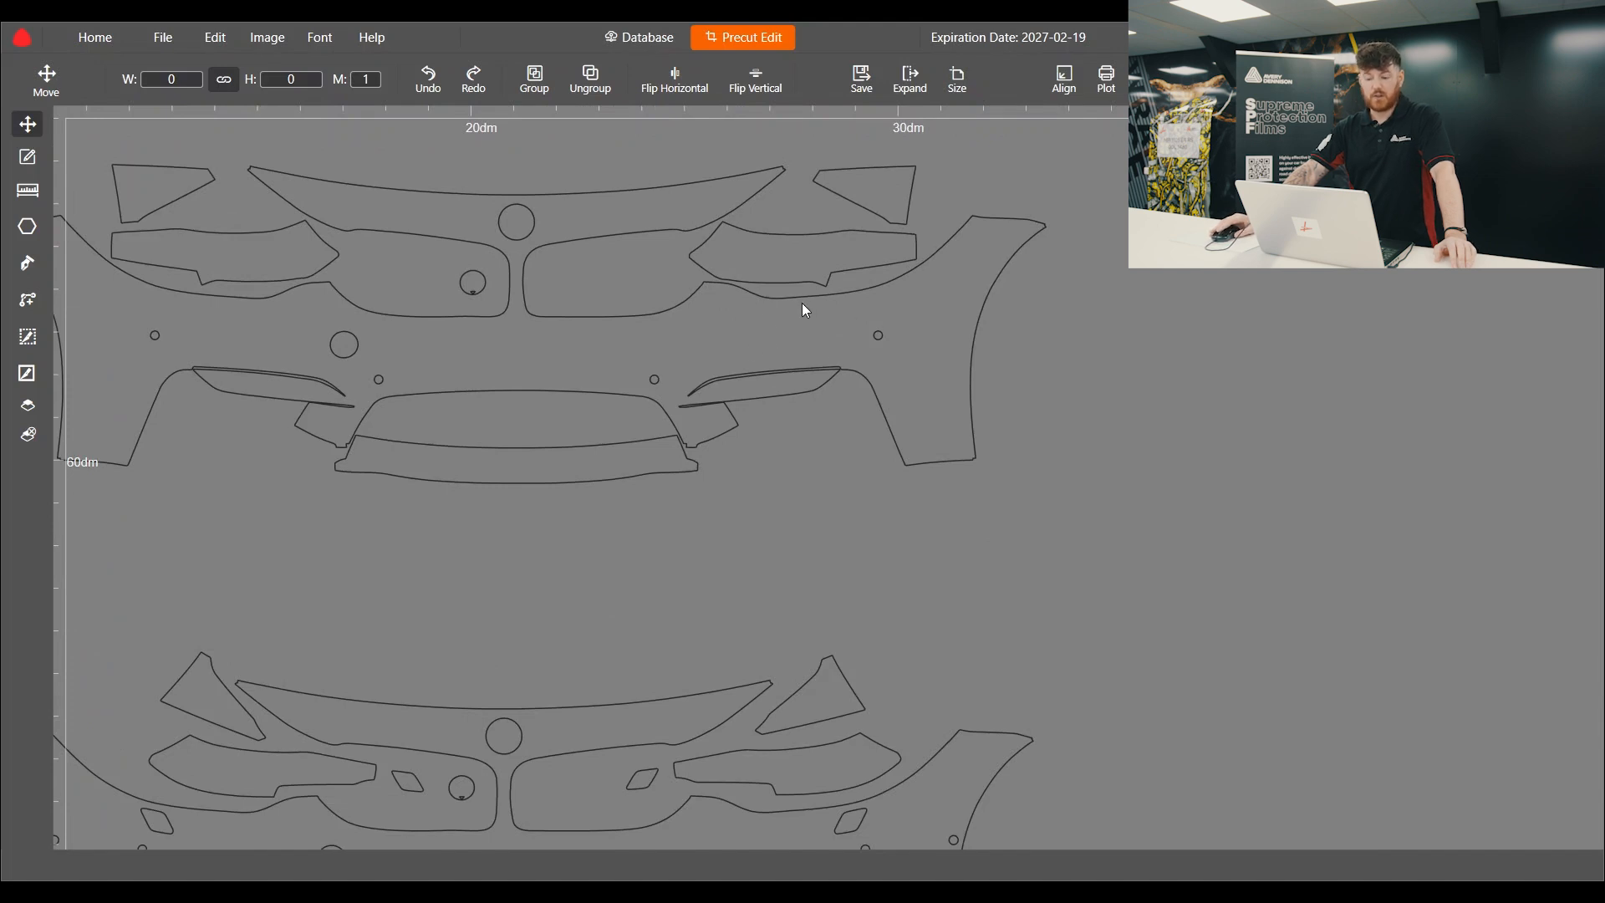
scroll(801, 303, "down", 1)
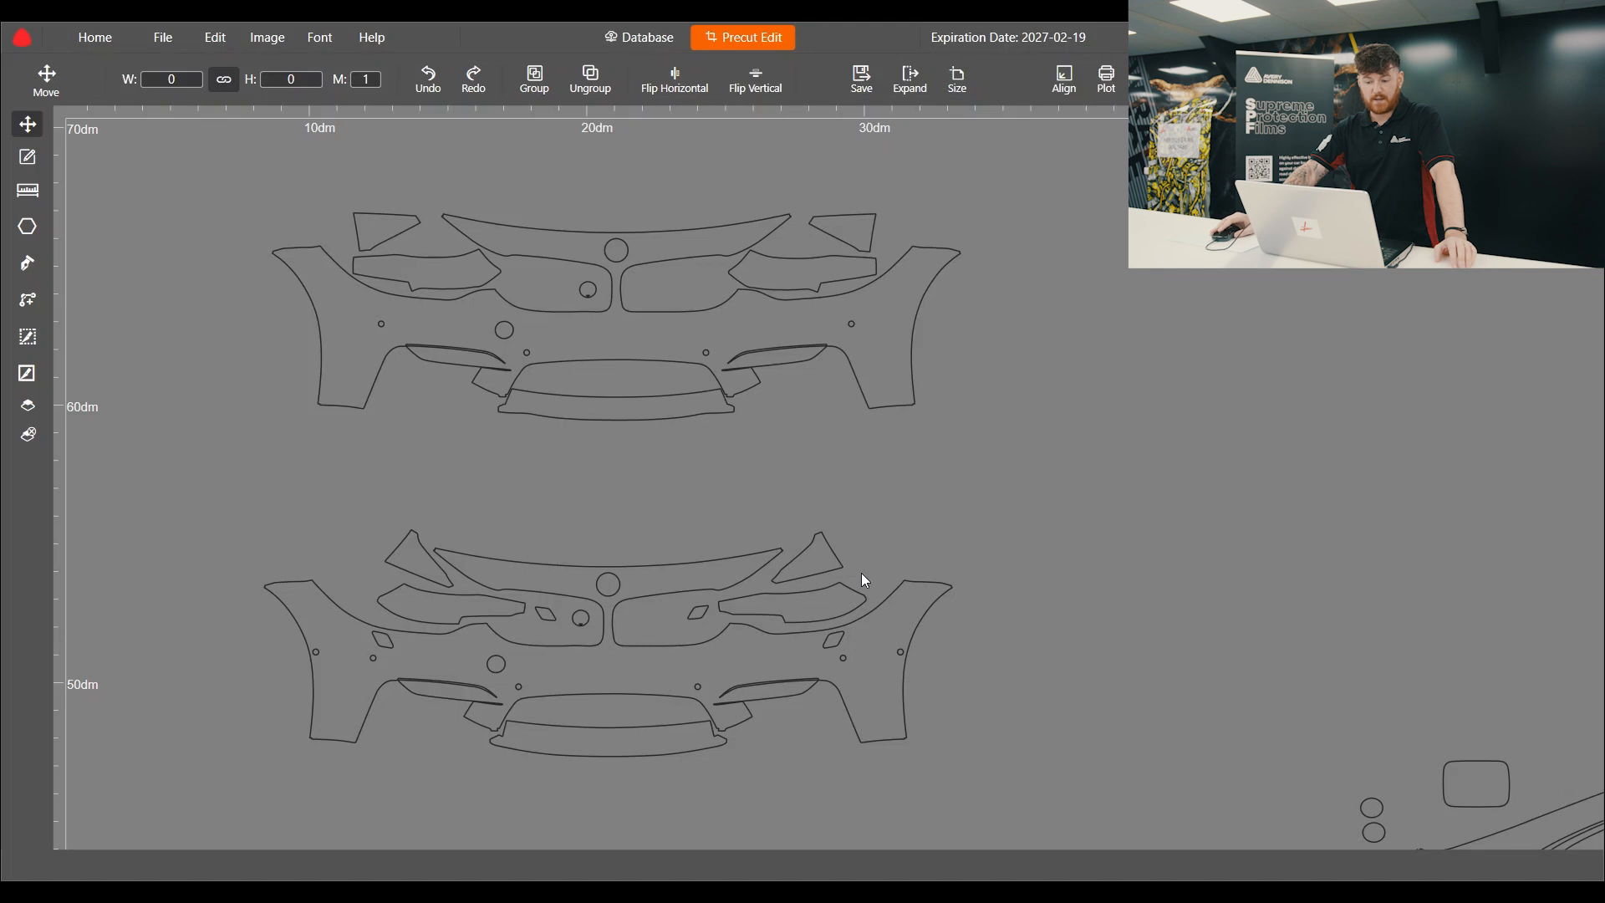
scroll(585, 242, "down", 3)
scroll(643, 294, "up", 2)
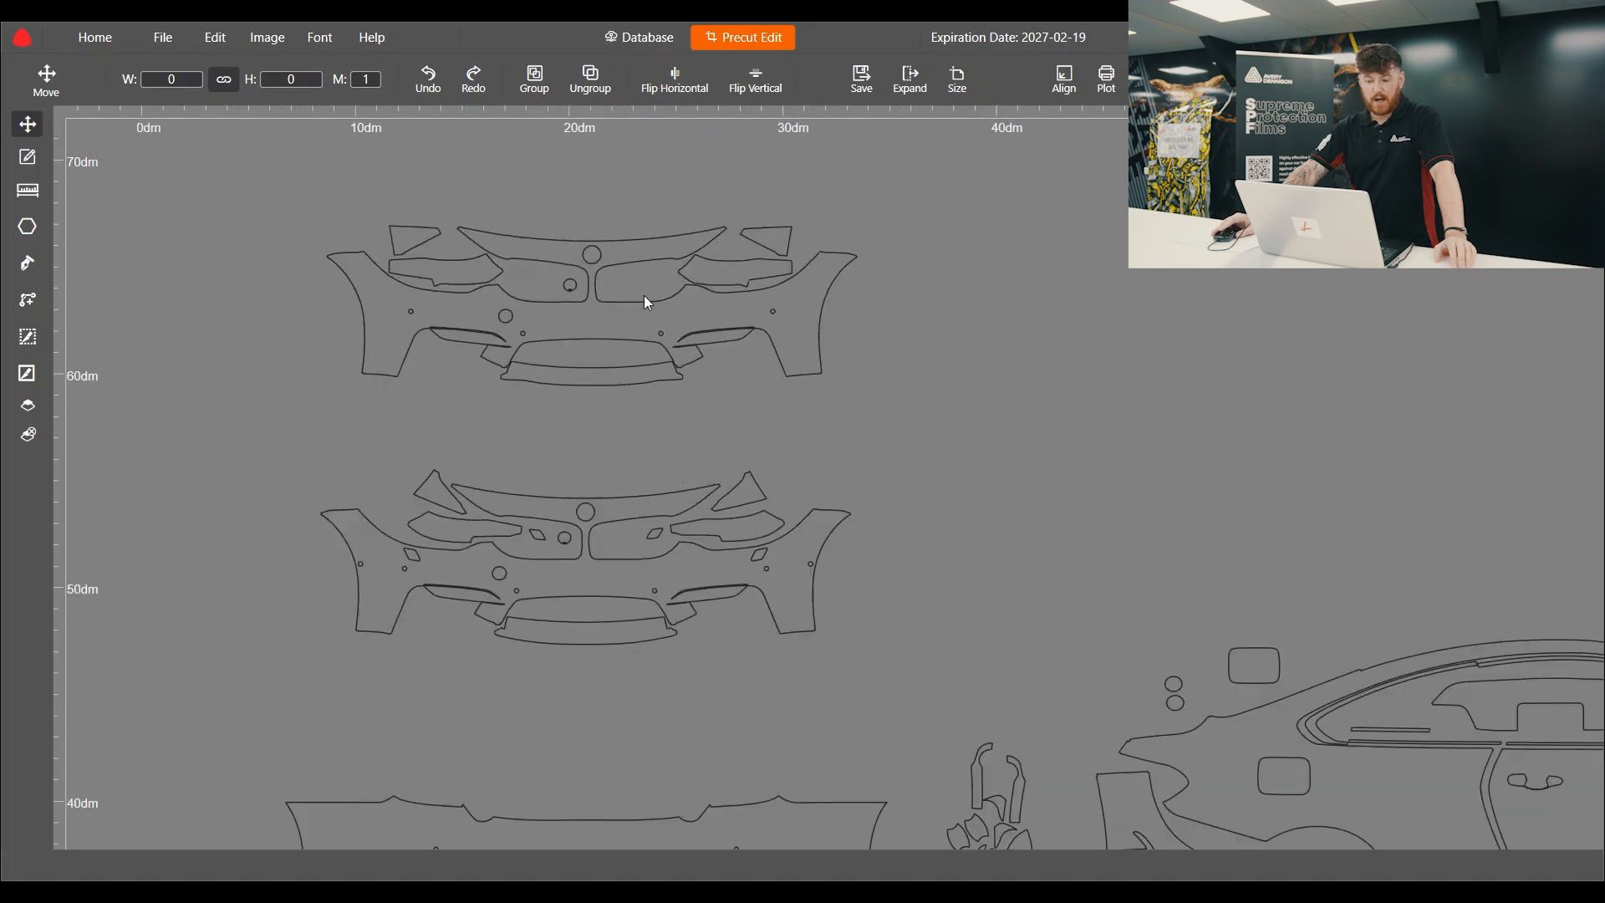
scroll(737, 291, "up", 1)
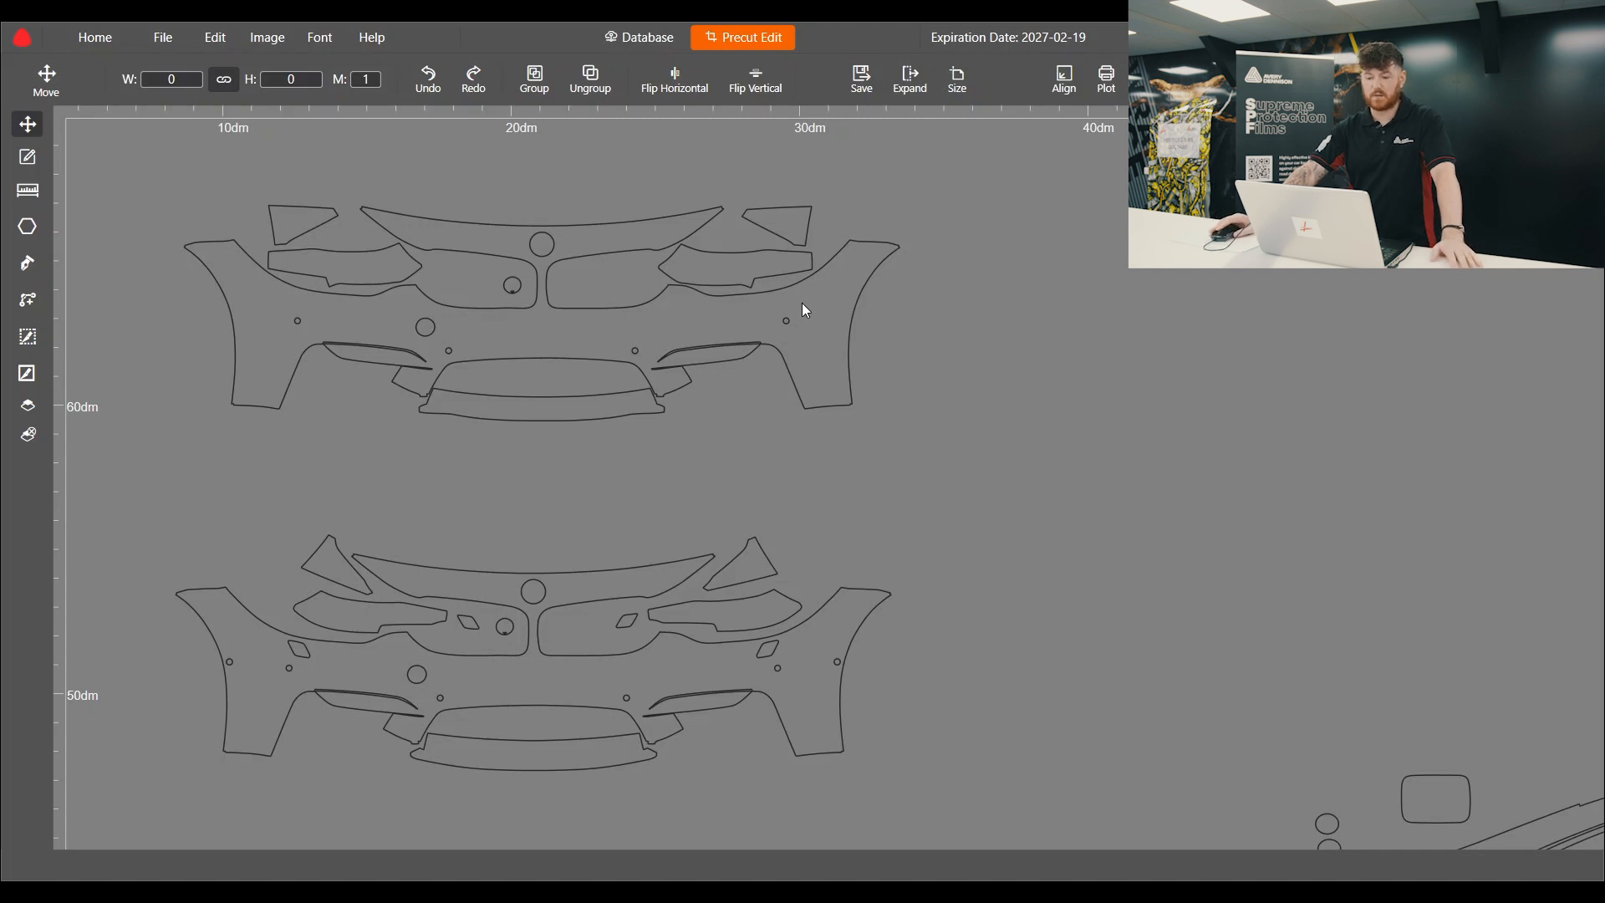
scroll(678, 284, "down", 2)
scroll(675, 288, "down", 2)
scroll(533, 287, "down", 2)
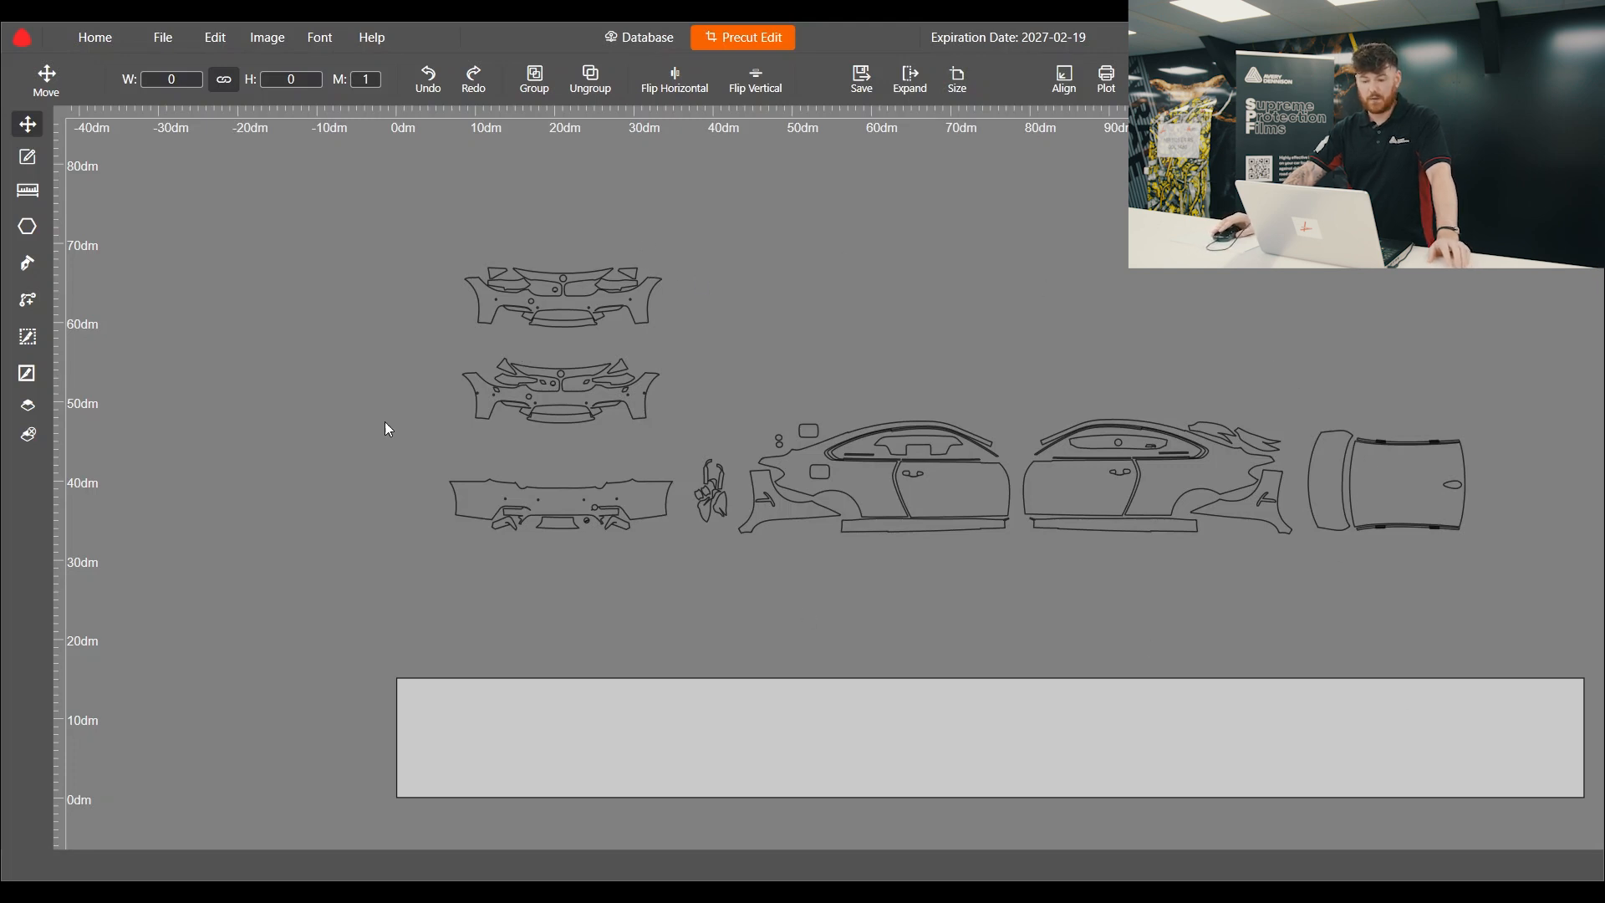
Select the whole row of M4 panels and bring up its additional layouts, including the car-shaped reference arrangement.
scroll(410, 339, "down", 2)
scroll(580, 319, "up", 1)
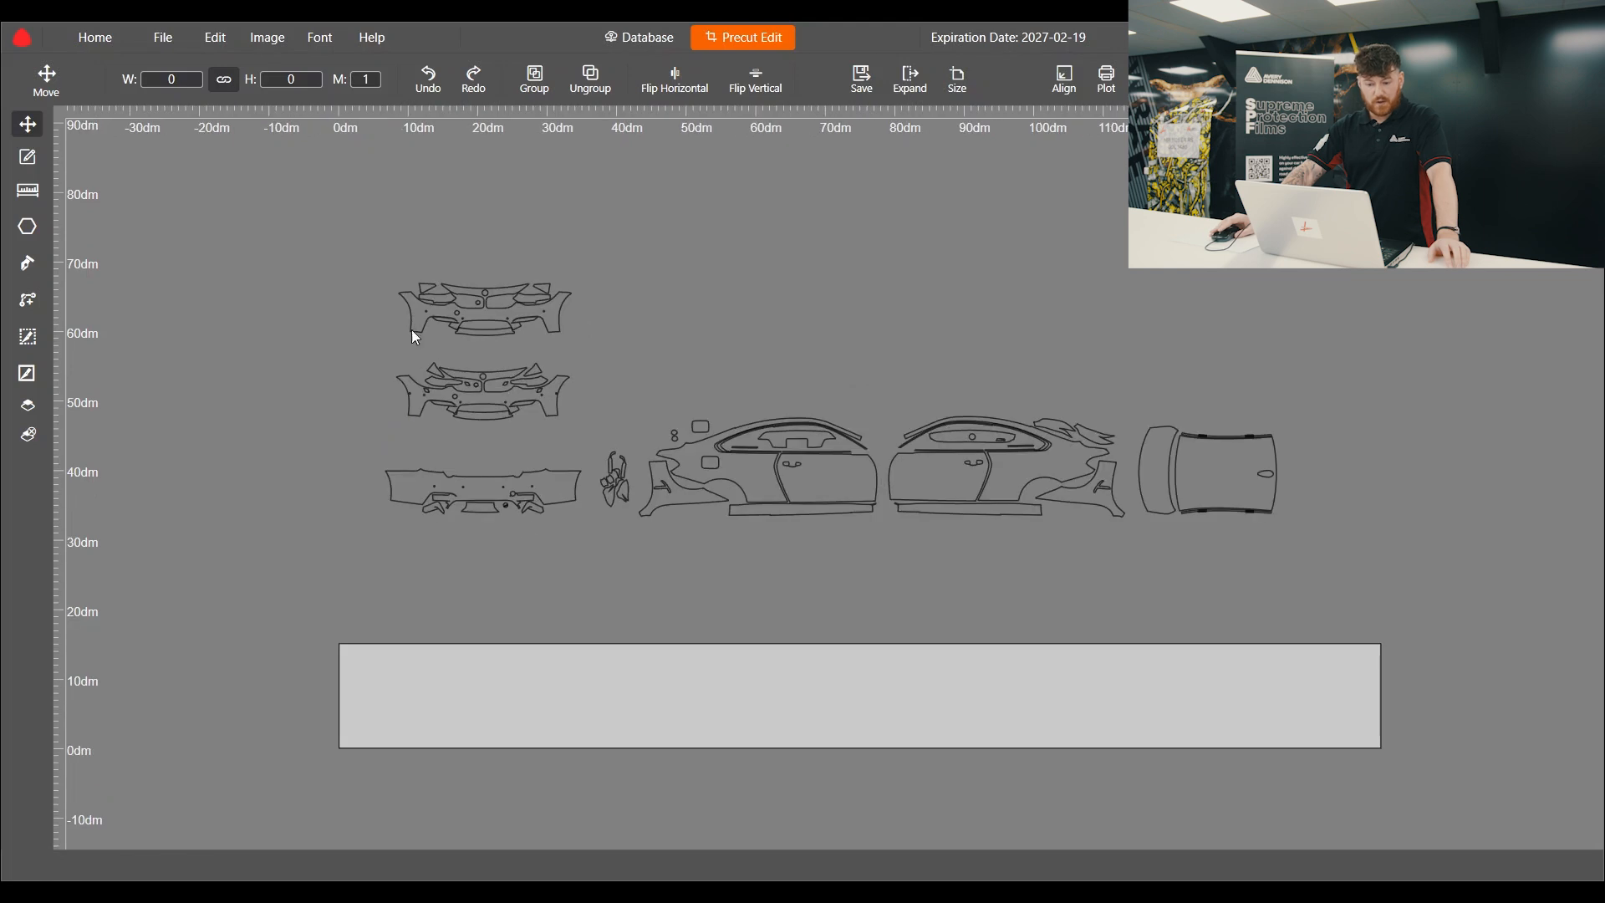
left_click_drag(345, 245, 1304, 547)
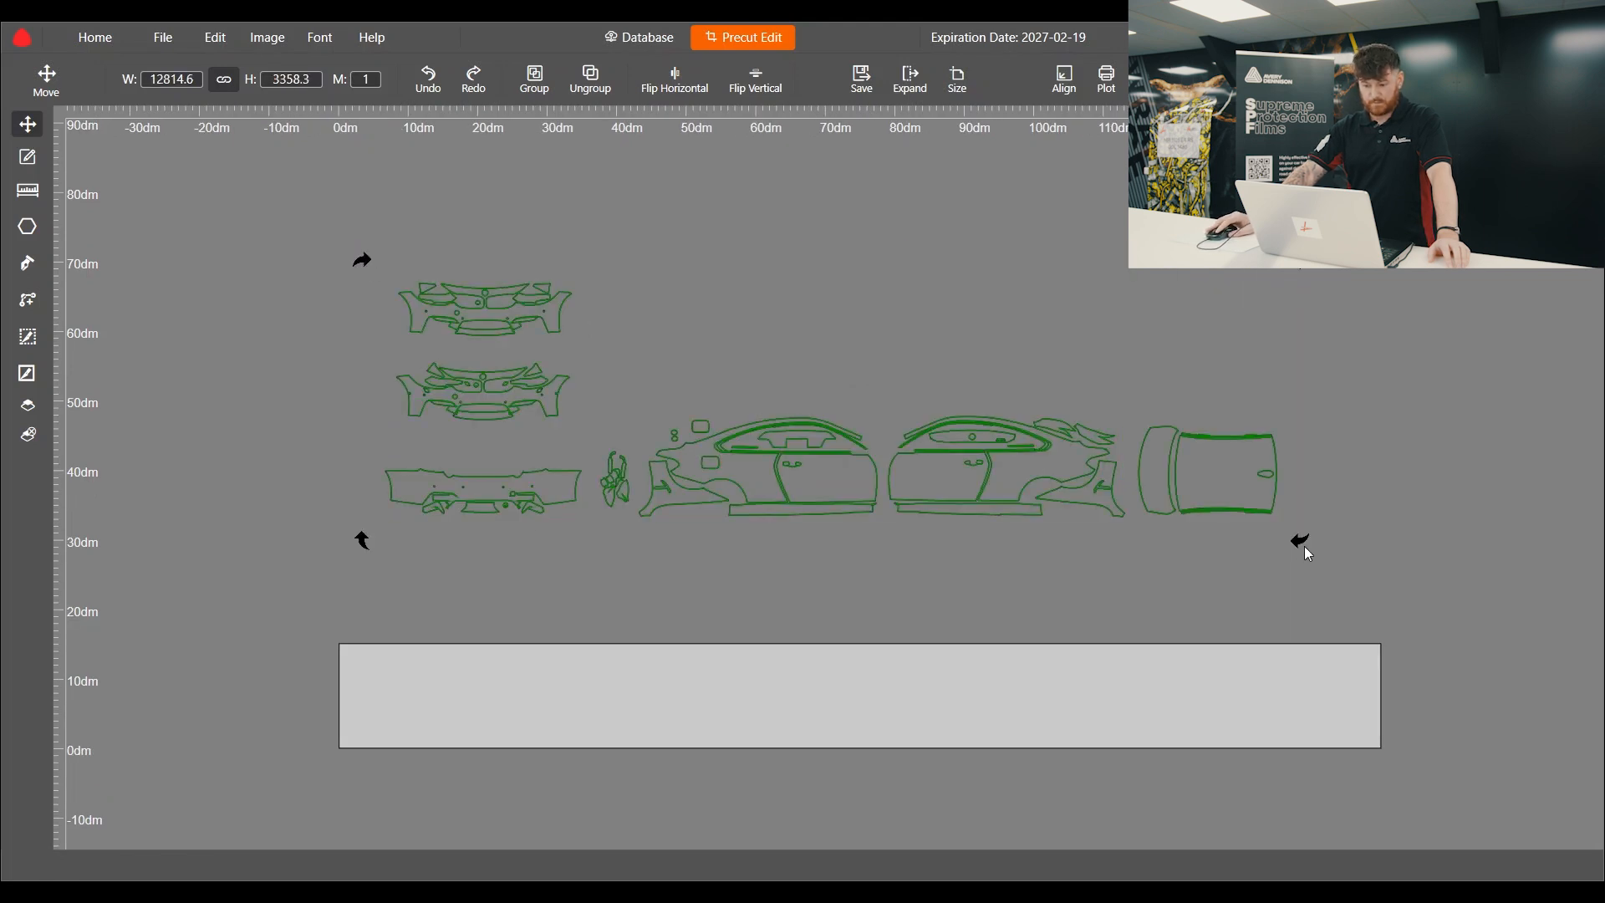
left_click(219, 46)
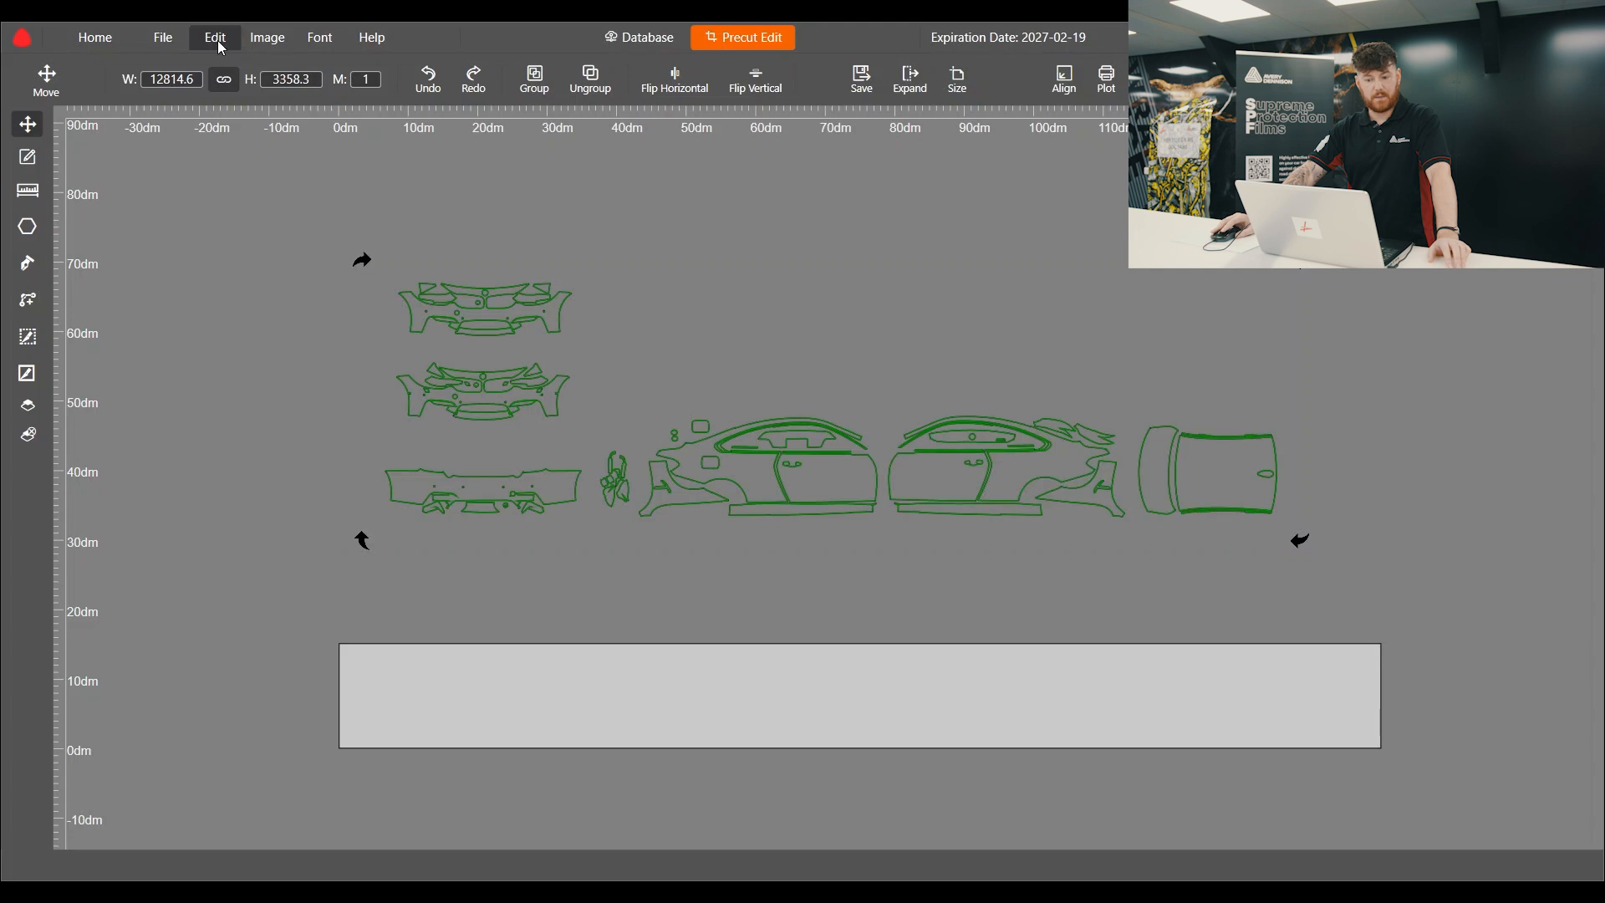
left_click(166, 194)
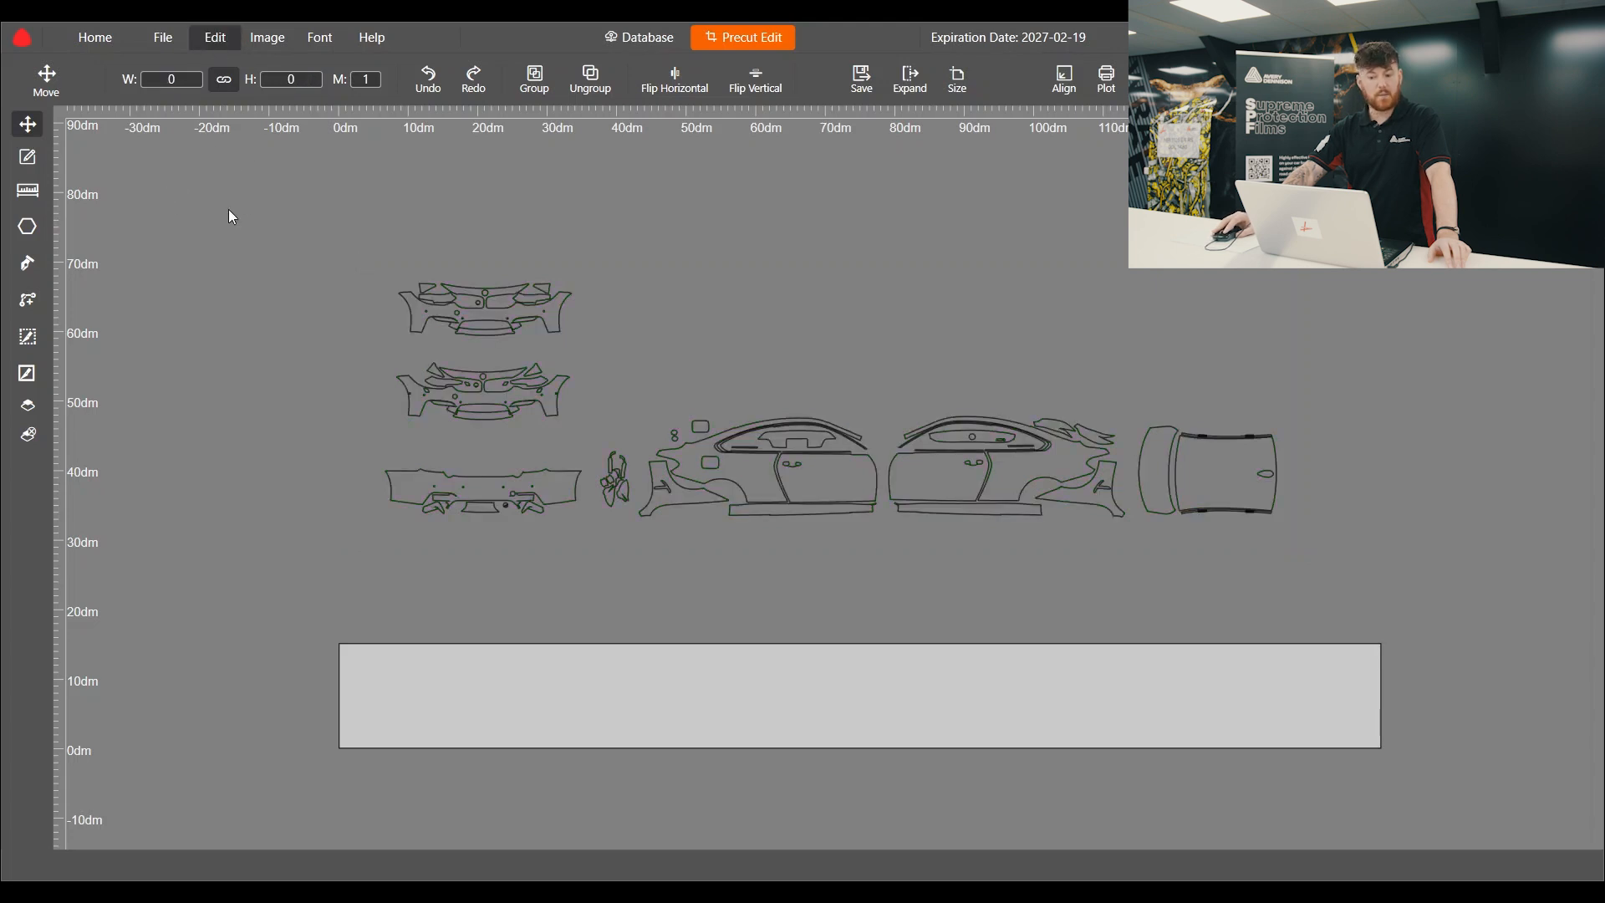
Delete the duplicate row of panels above the original row.
scroll(690, 688, "down", 5)
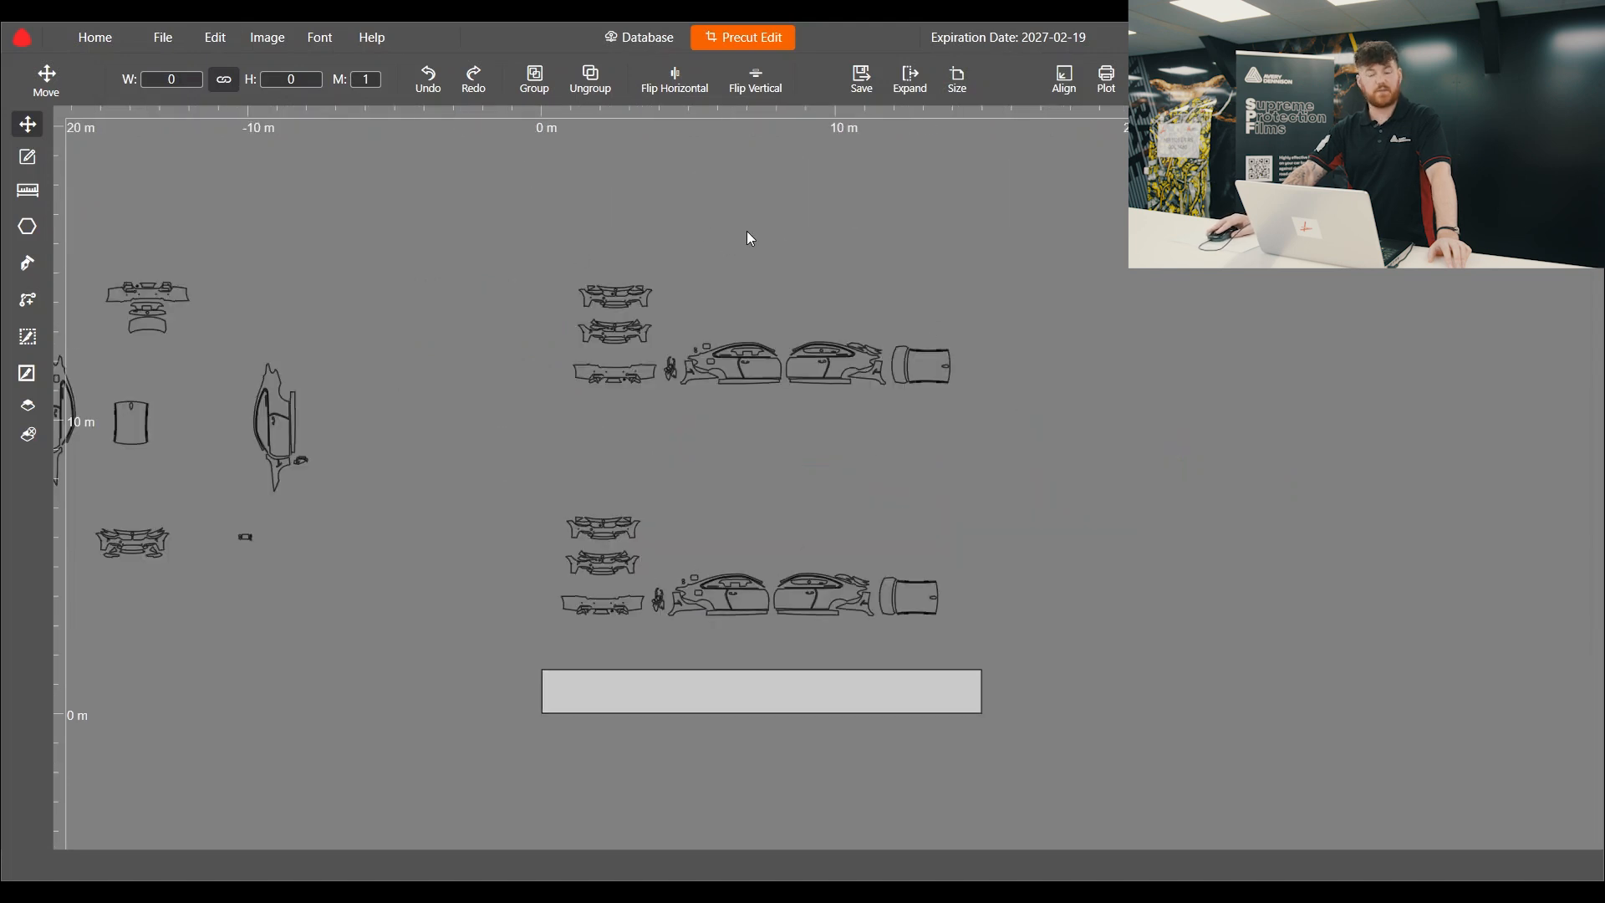
scroll(649, 422, "up", 1)
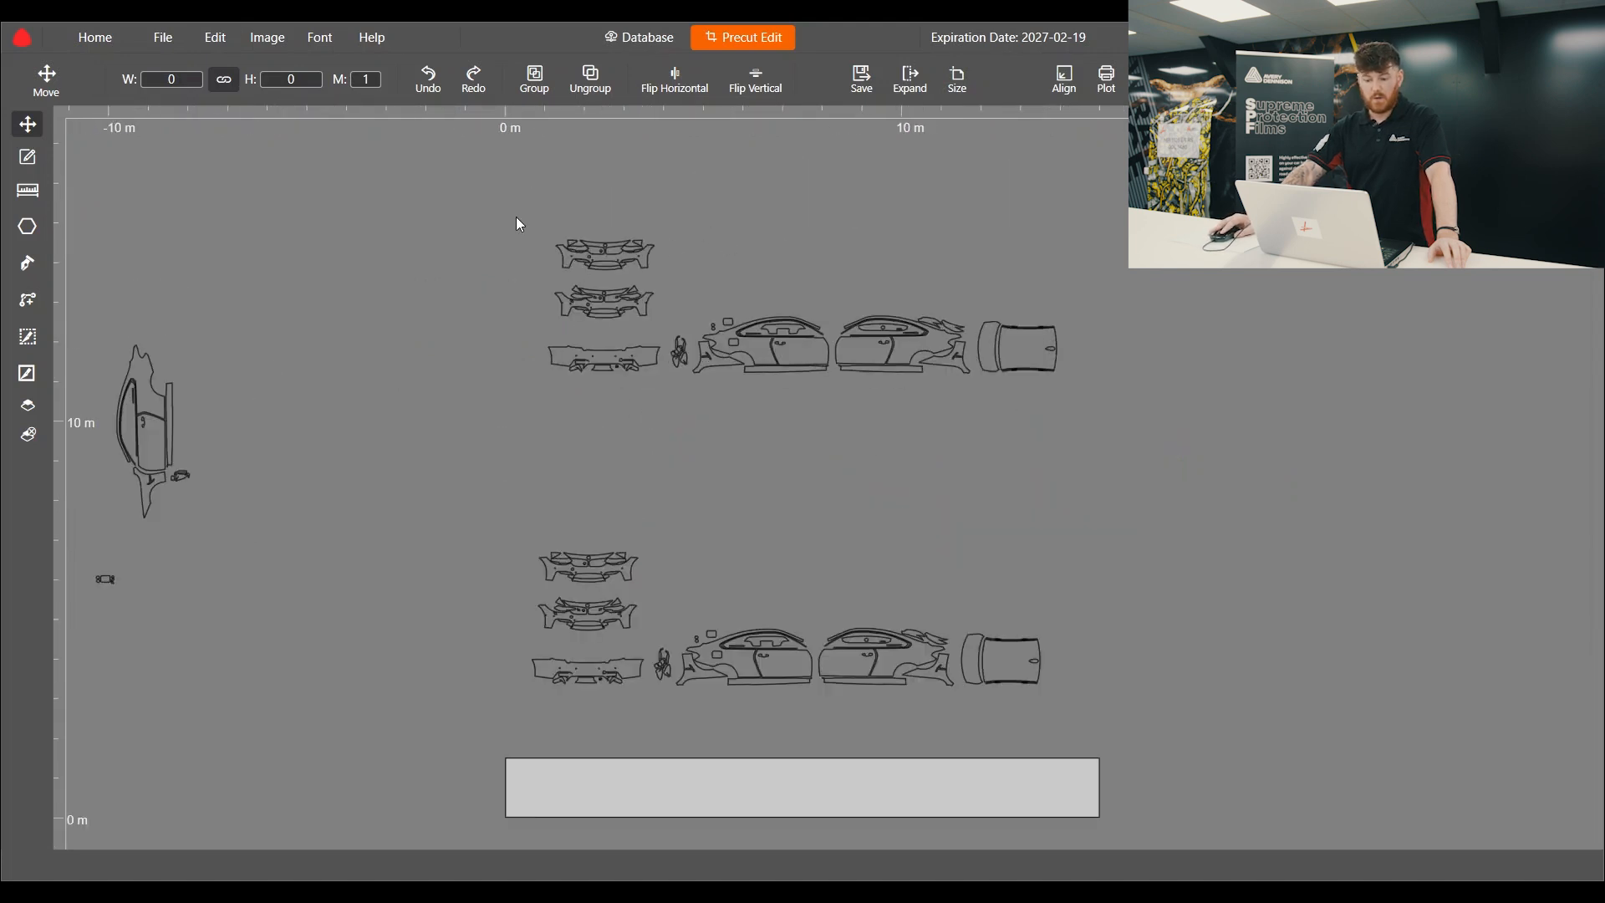
left_click_drag(509, 212, 1095, 400)
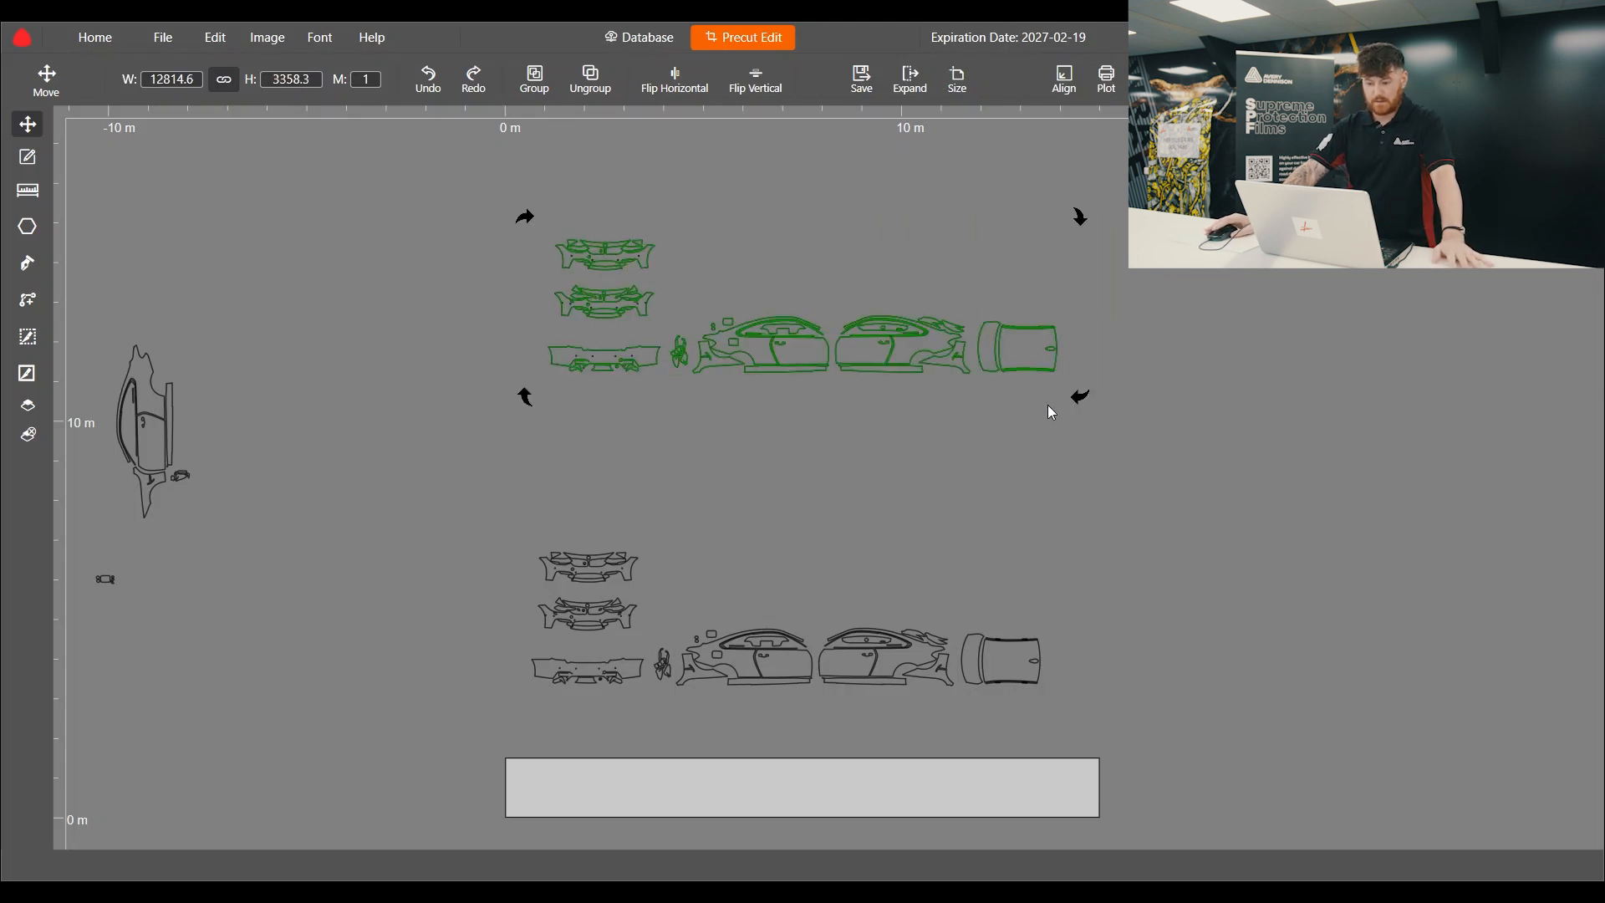
key("Delete")
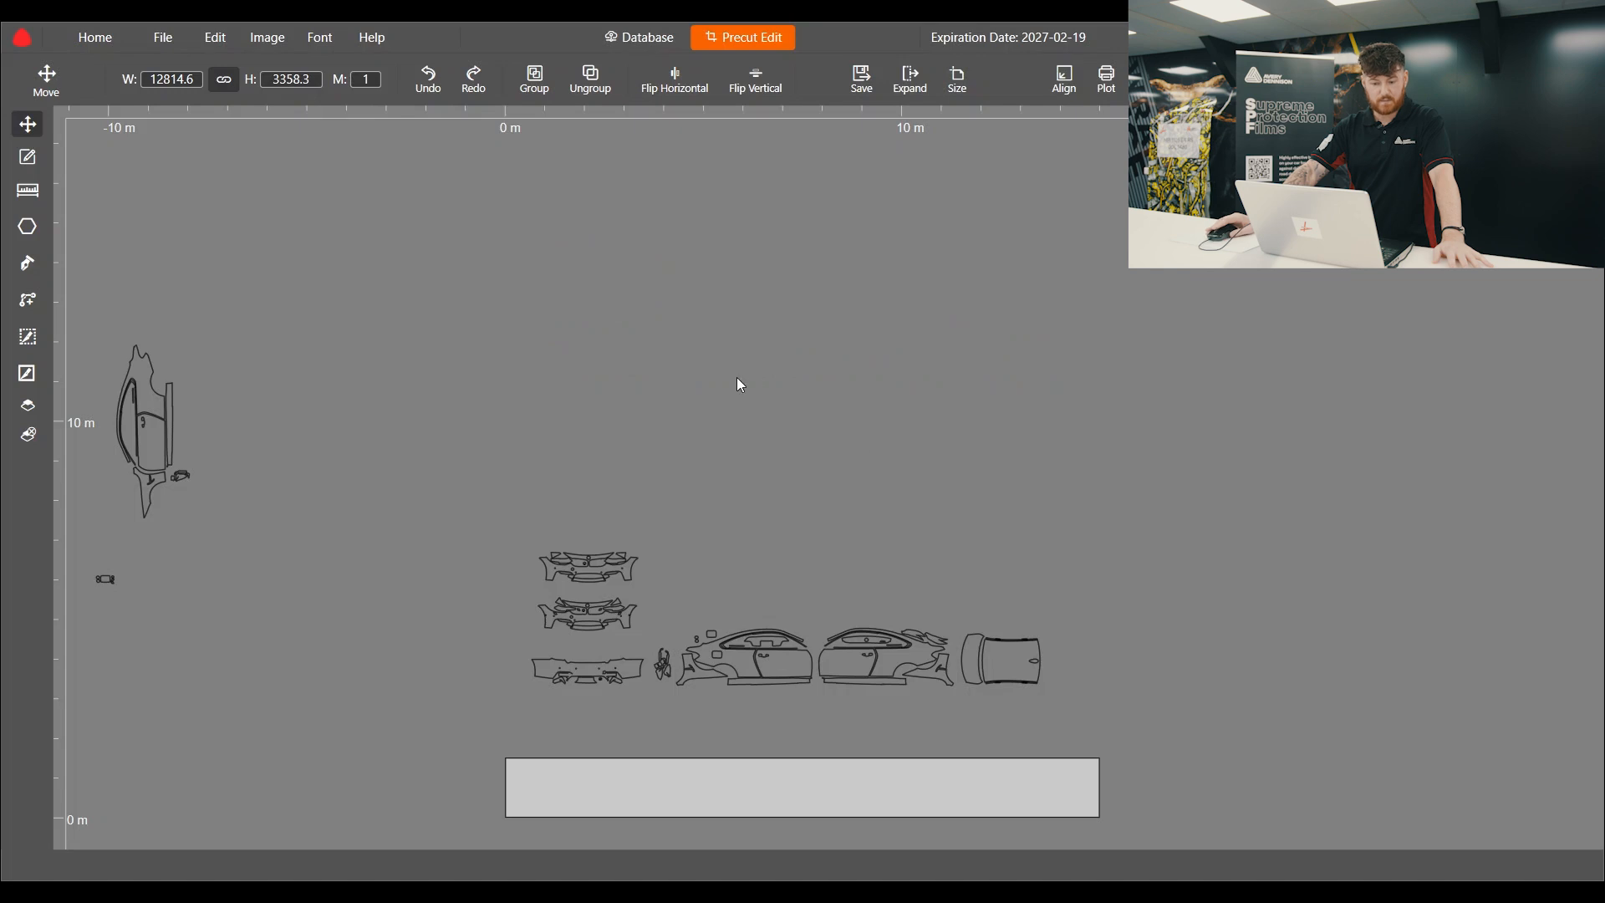
Move both side panel groups of the car-shaped layout inward so they sit close to the roof panel.
scroll(737, 383, "down", 2)
scroll(111, 411, "up", 3)
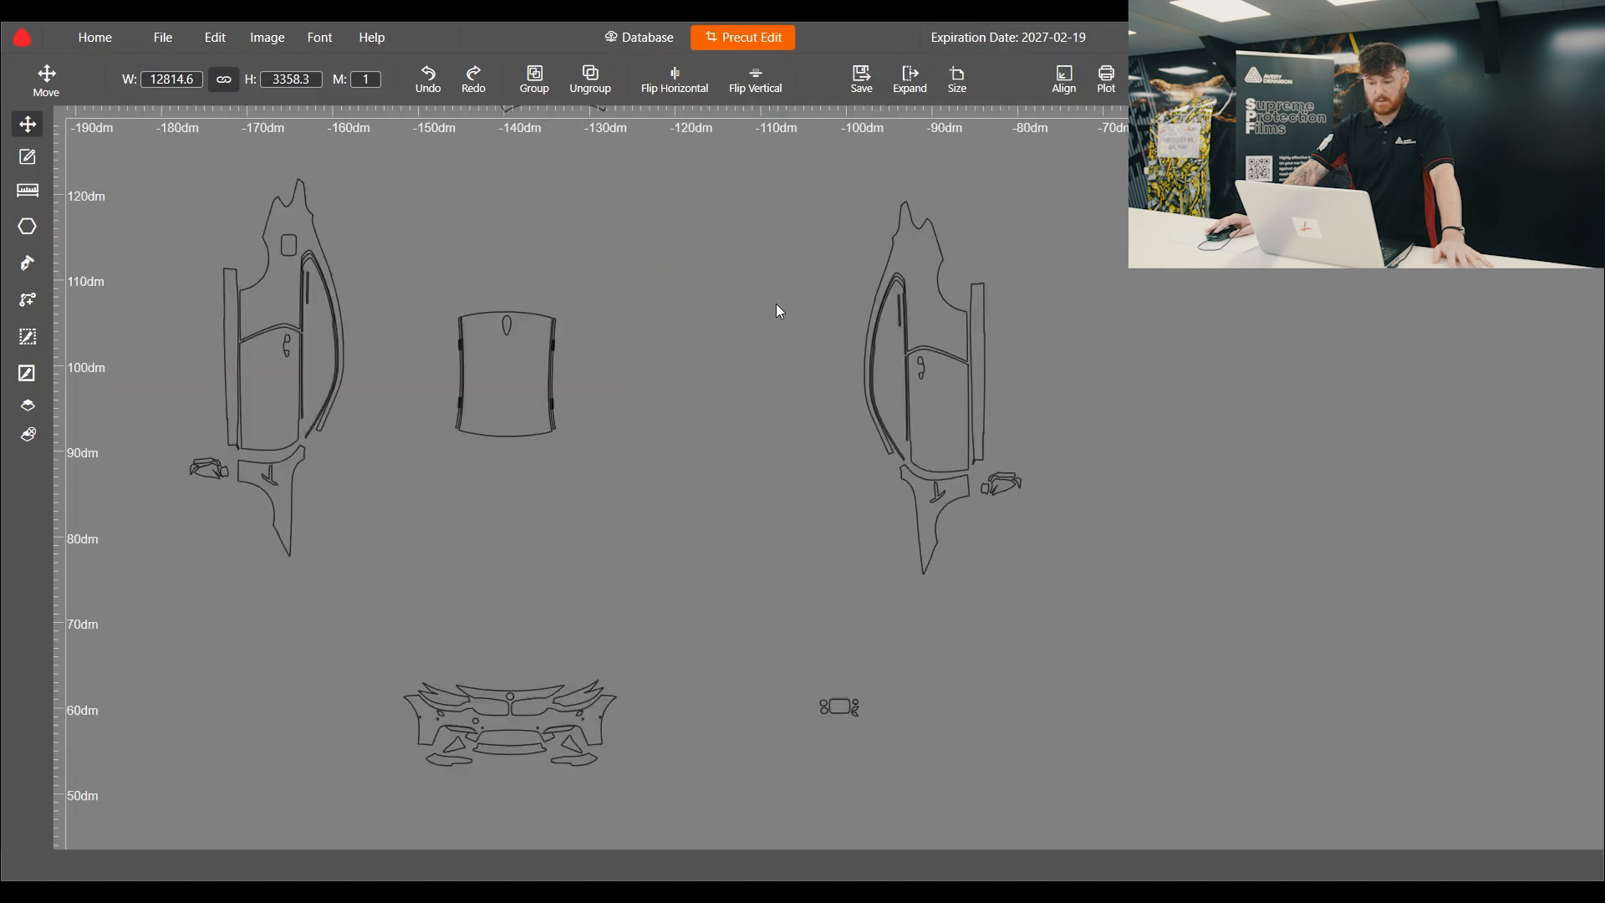
scroll(596, 636, "down", 2)
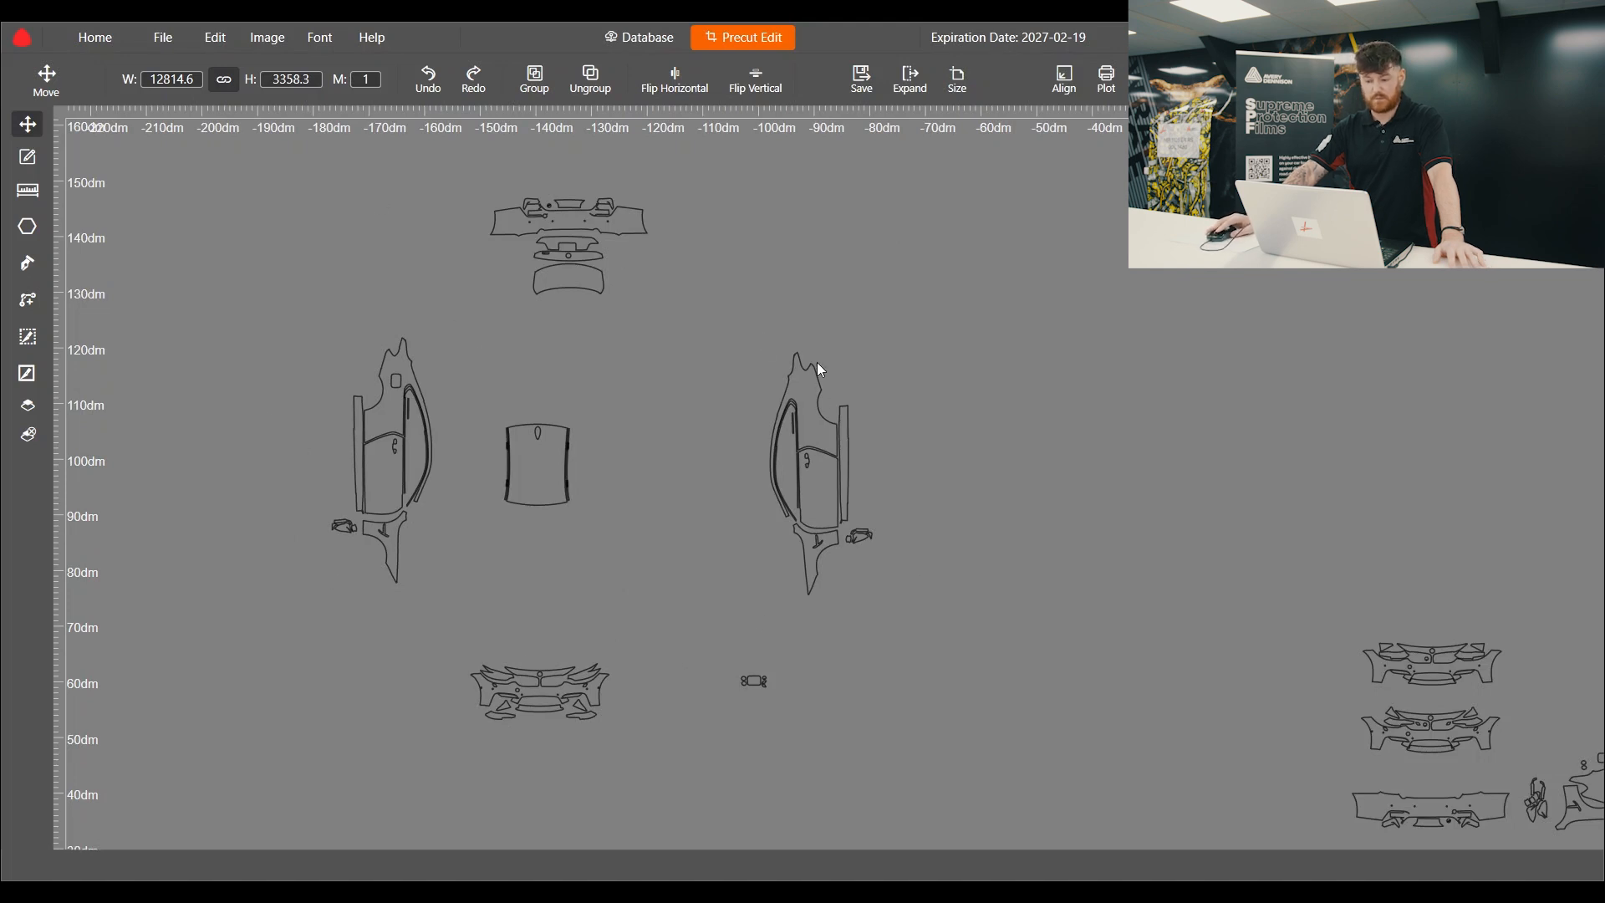
left_click_drag(724, 327, 926, 625)
scroll(850, 502, "up", 2)
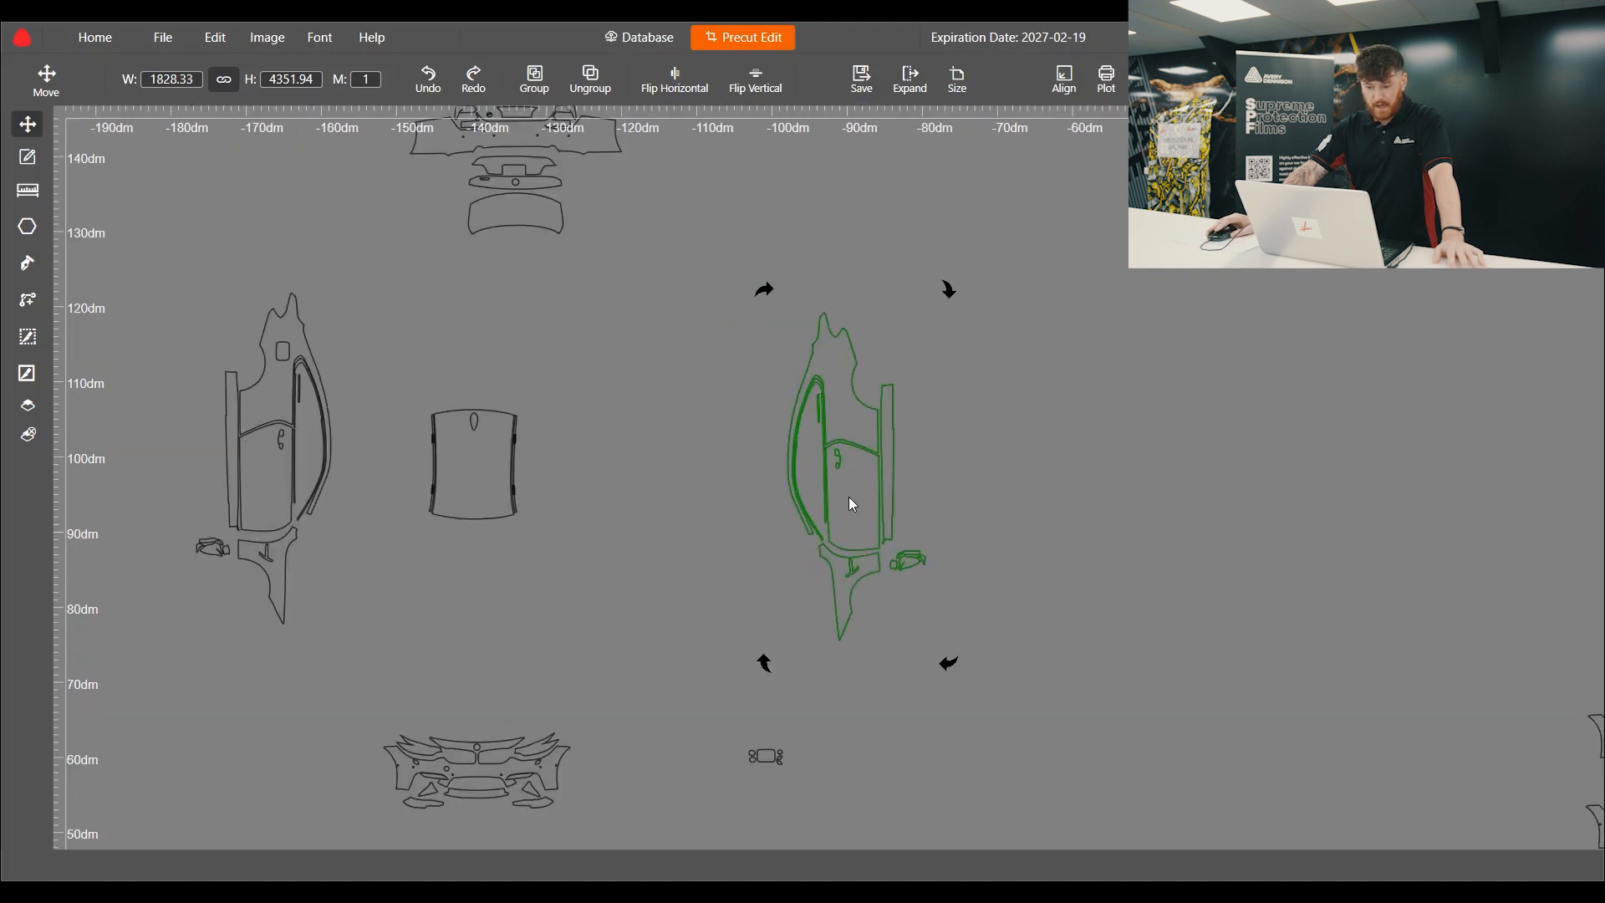
left_click_drag(855, 505, 594, 506)
left_click_drag(591, 508, 594, 507)
left_click(202, 303)
left_click_drag(203, 306, 356, 633)
left_click_drag(312, 502, 362, 529)
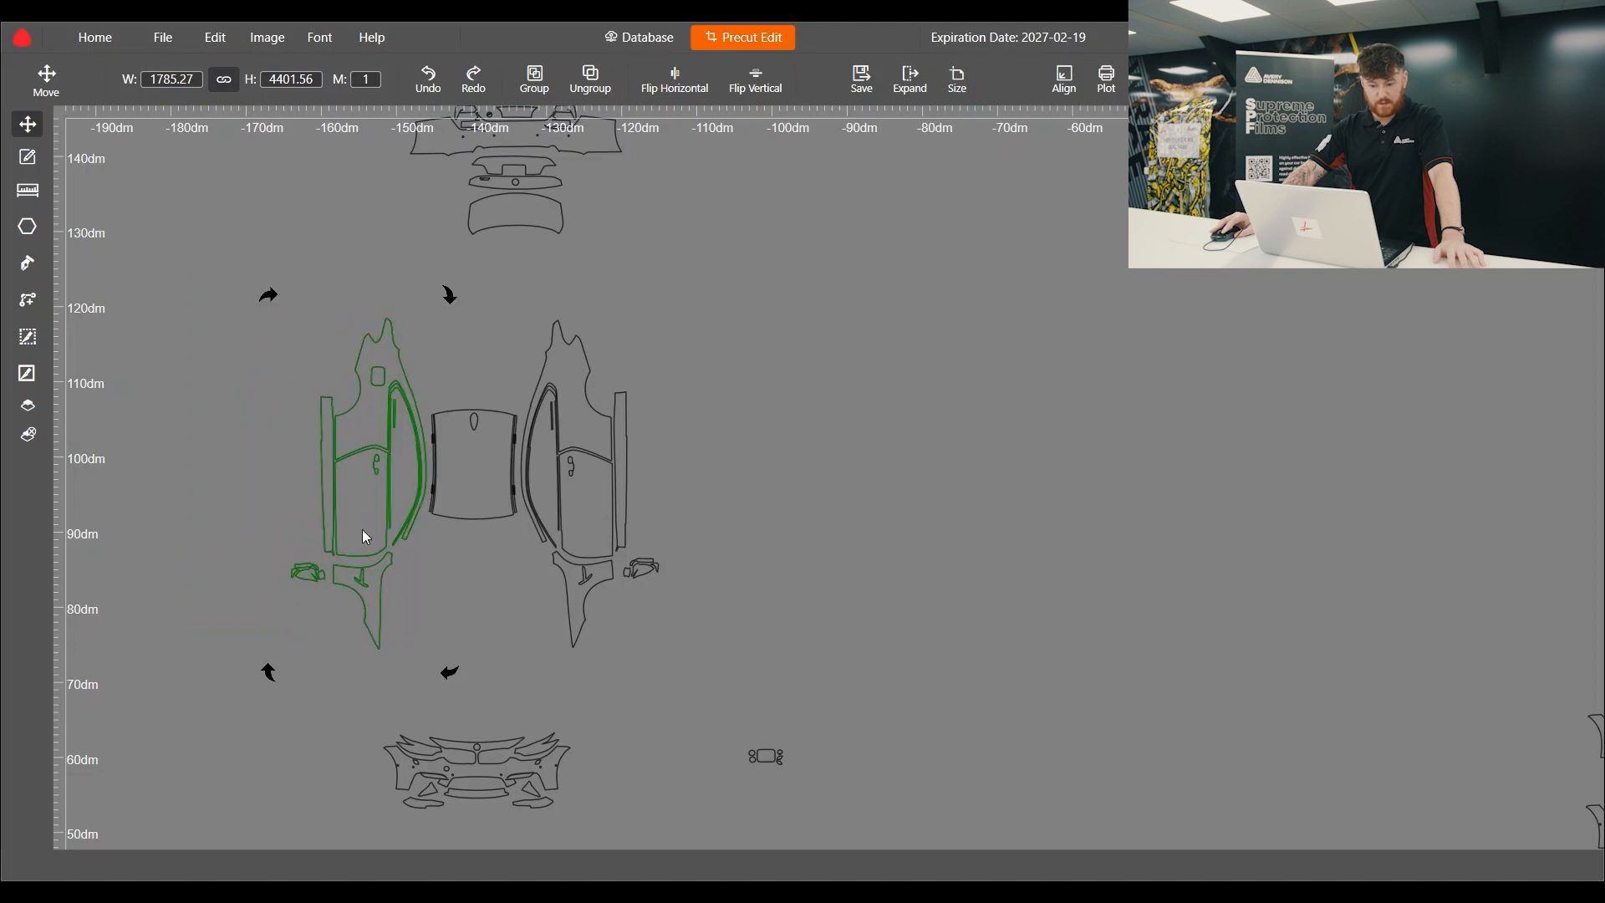
Move the front bumper group of the car-shaped layout up against the front fenders.
left_click_drag(335, 717, 630, 819)
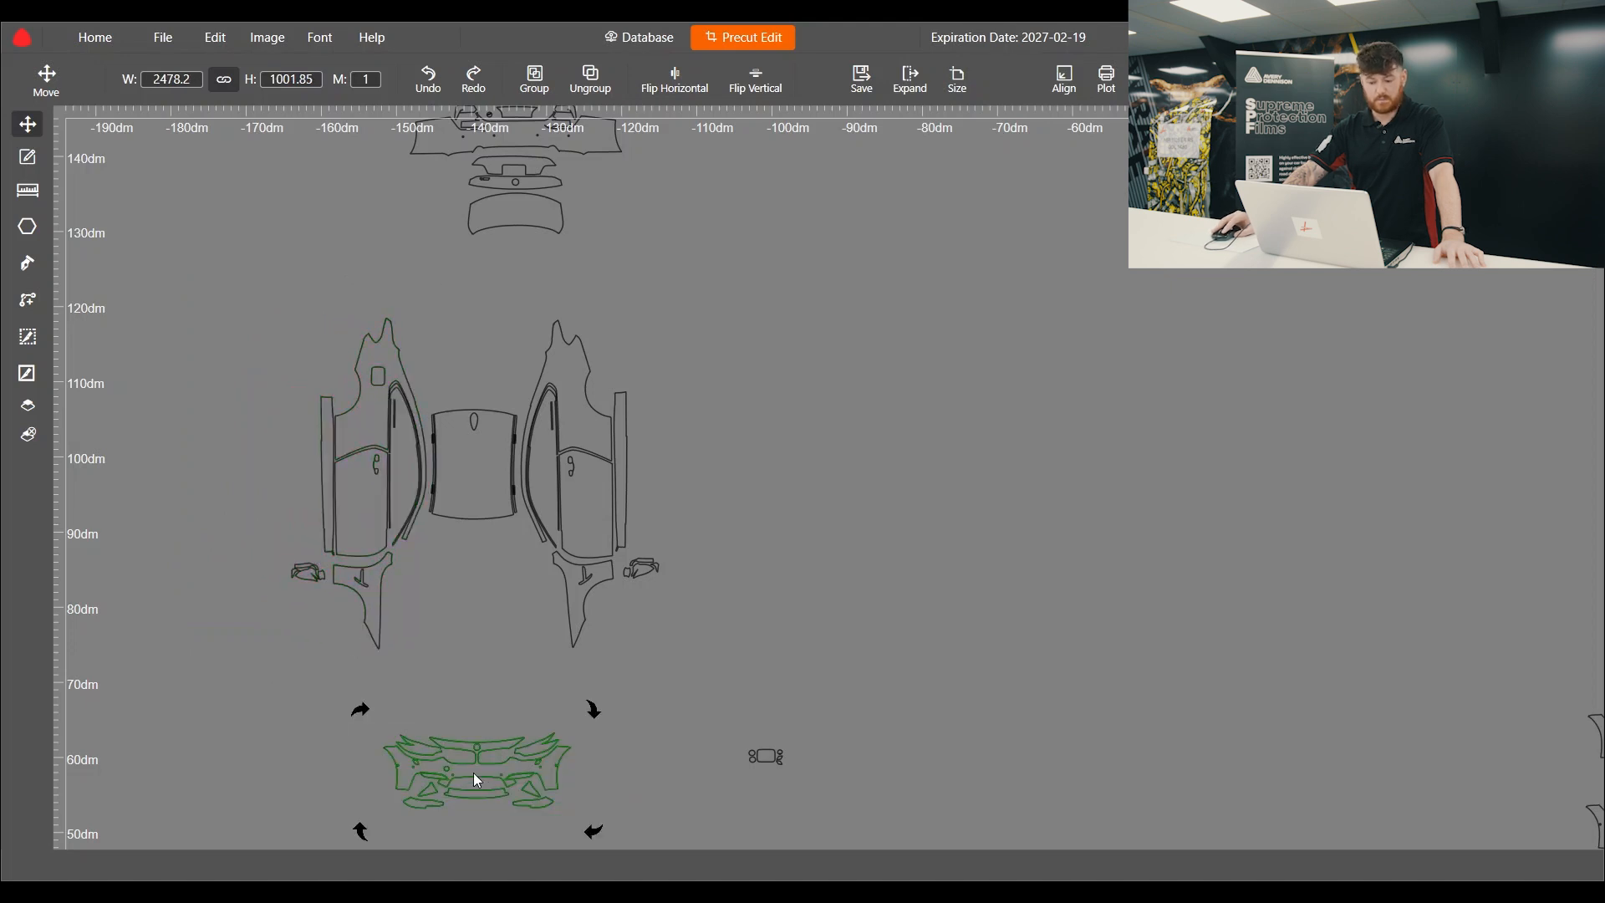
left_click_drag(470, 769, 468, 673)
left_click(568, 490)
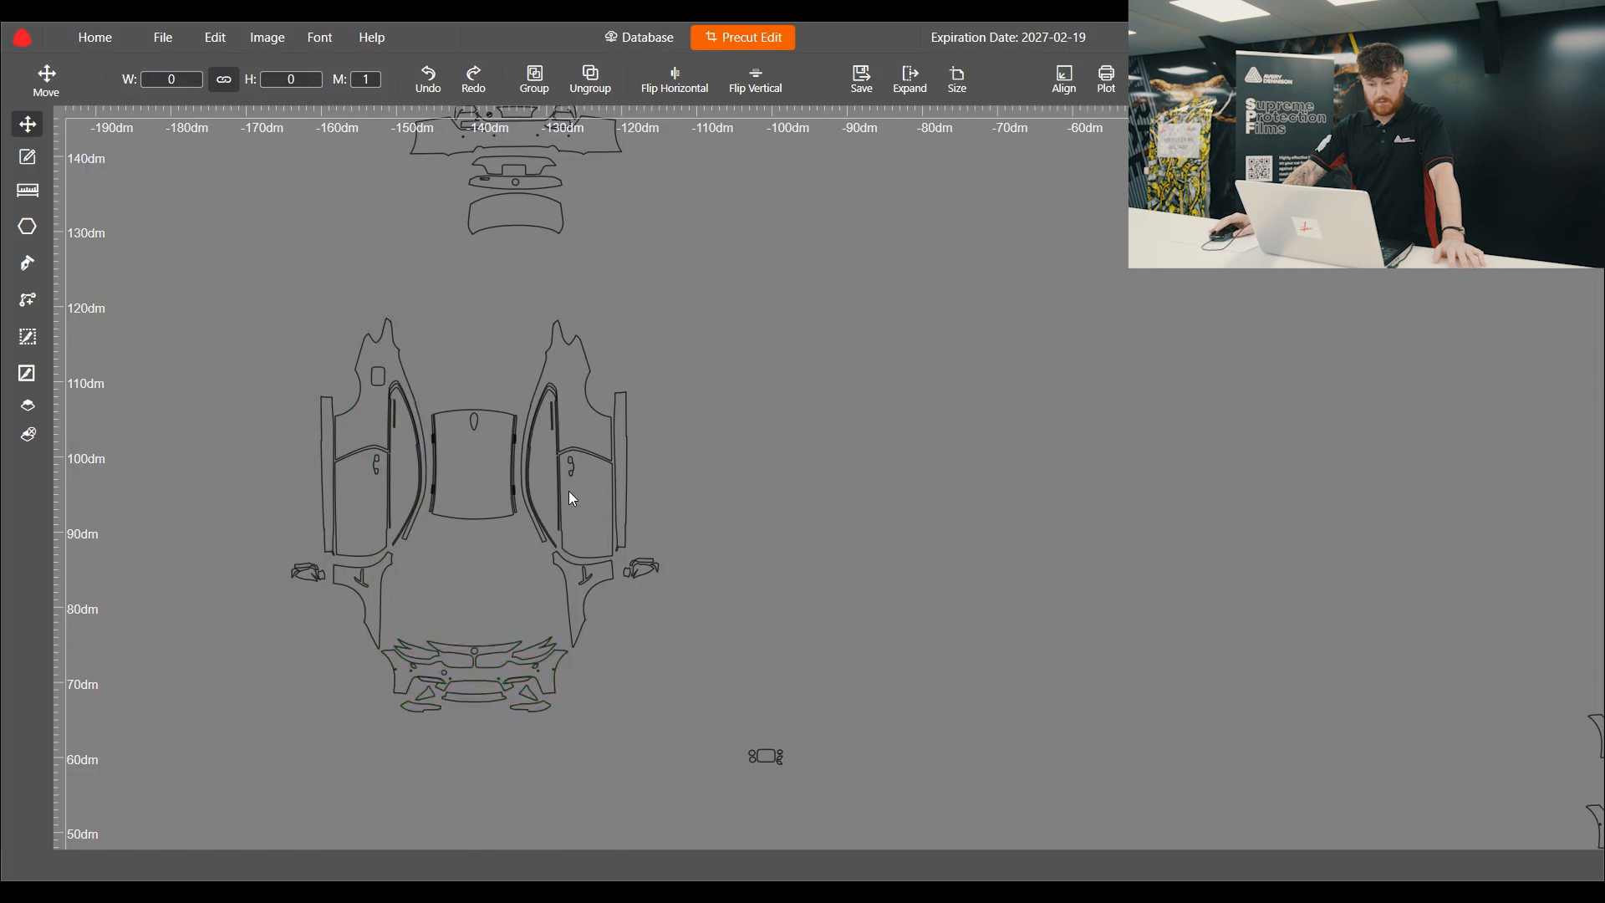
Move the rear bumper and boot panels of the car-shaped layout down towards the rear quarter panels.
scroll(568, 490, "up", 3)
scroll(572, 597, "down", 4)
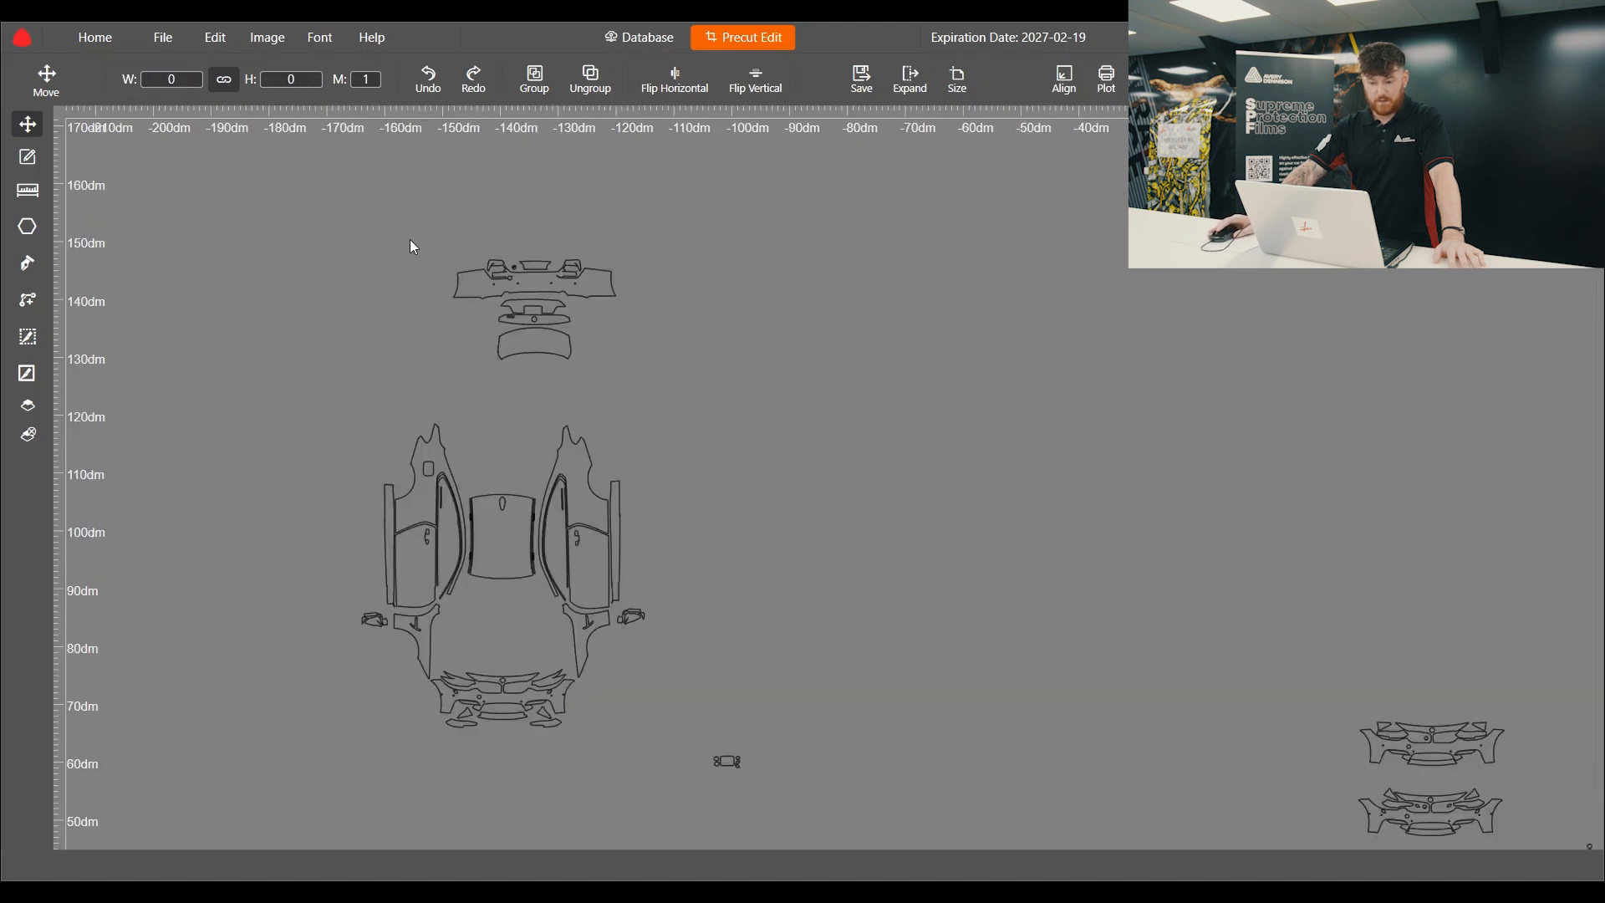
scroll(409, 235, "up", 2)
left_click_drag(407, 229, 717, 413)
left_click_drag(599, 385, 549, 491)
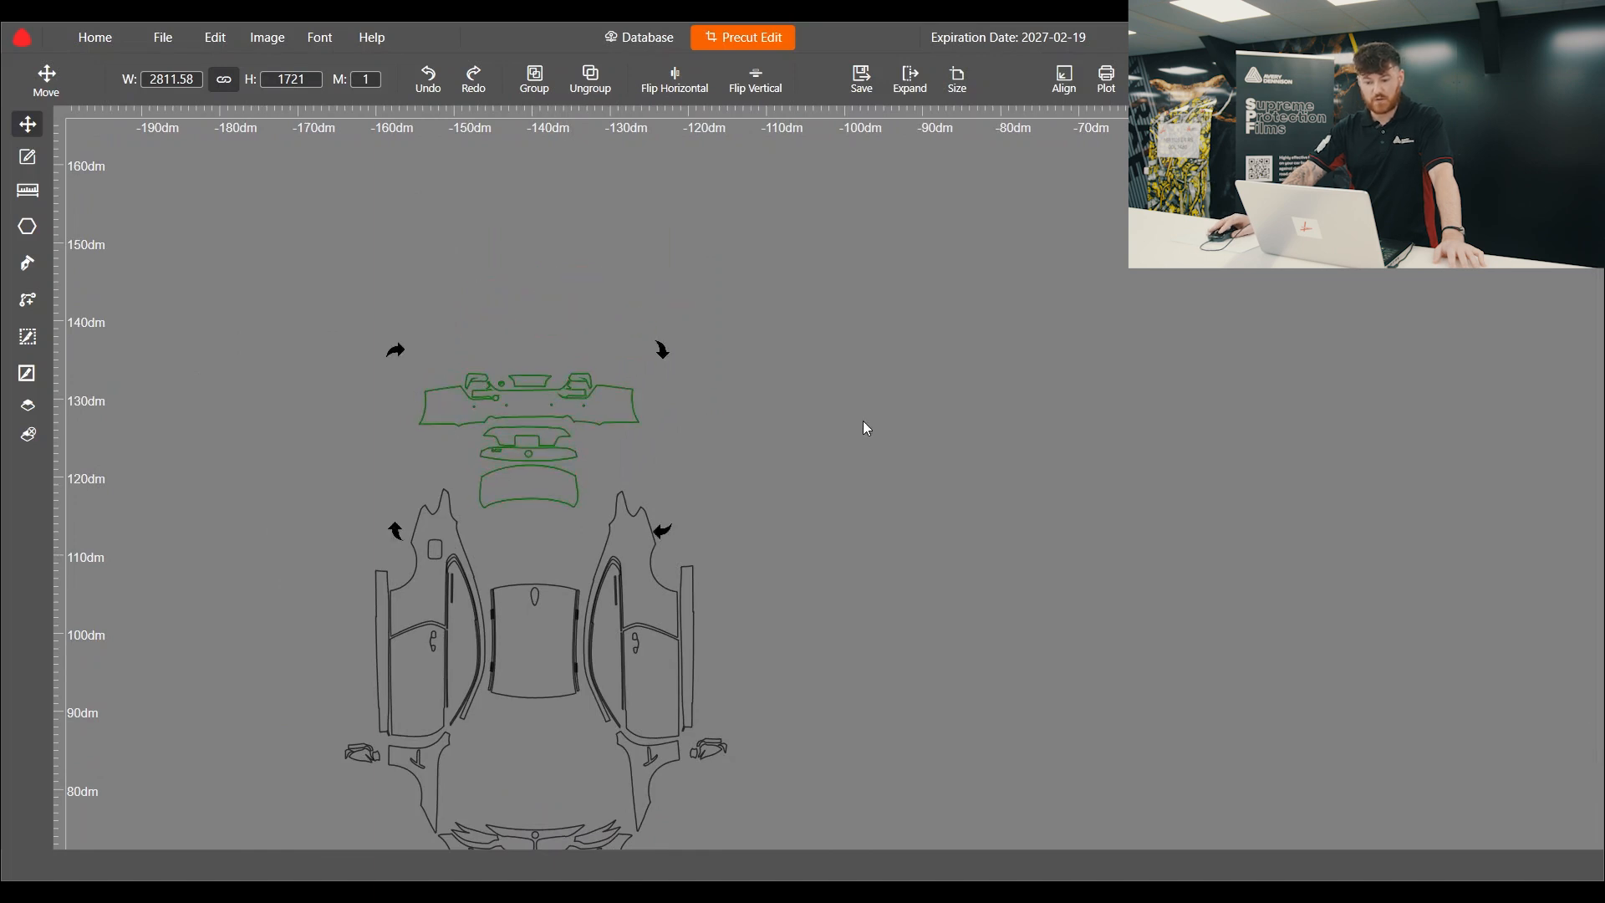
left_click(605, 361)
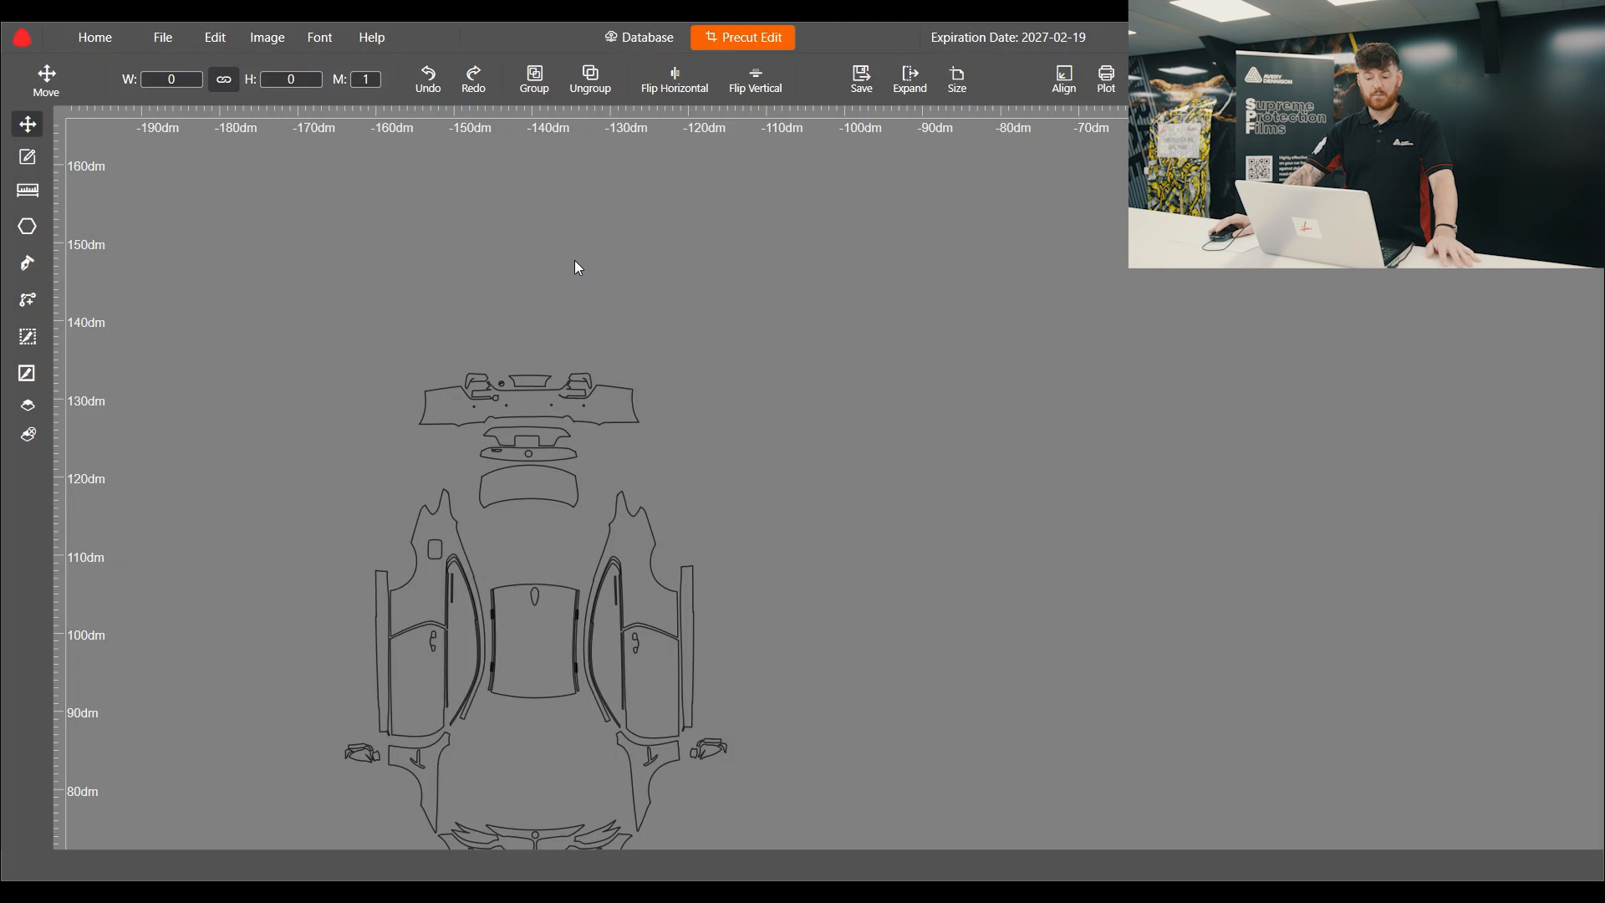
Compare the assembled car-shaped layout with the row of loose panels above the film sheet.
scroll(574, 259, "down", 2)
scroll(391, 220, "down", 2)
scroll(1174, 602, "up", 4)
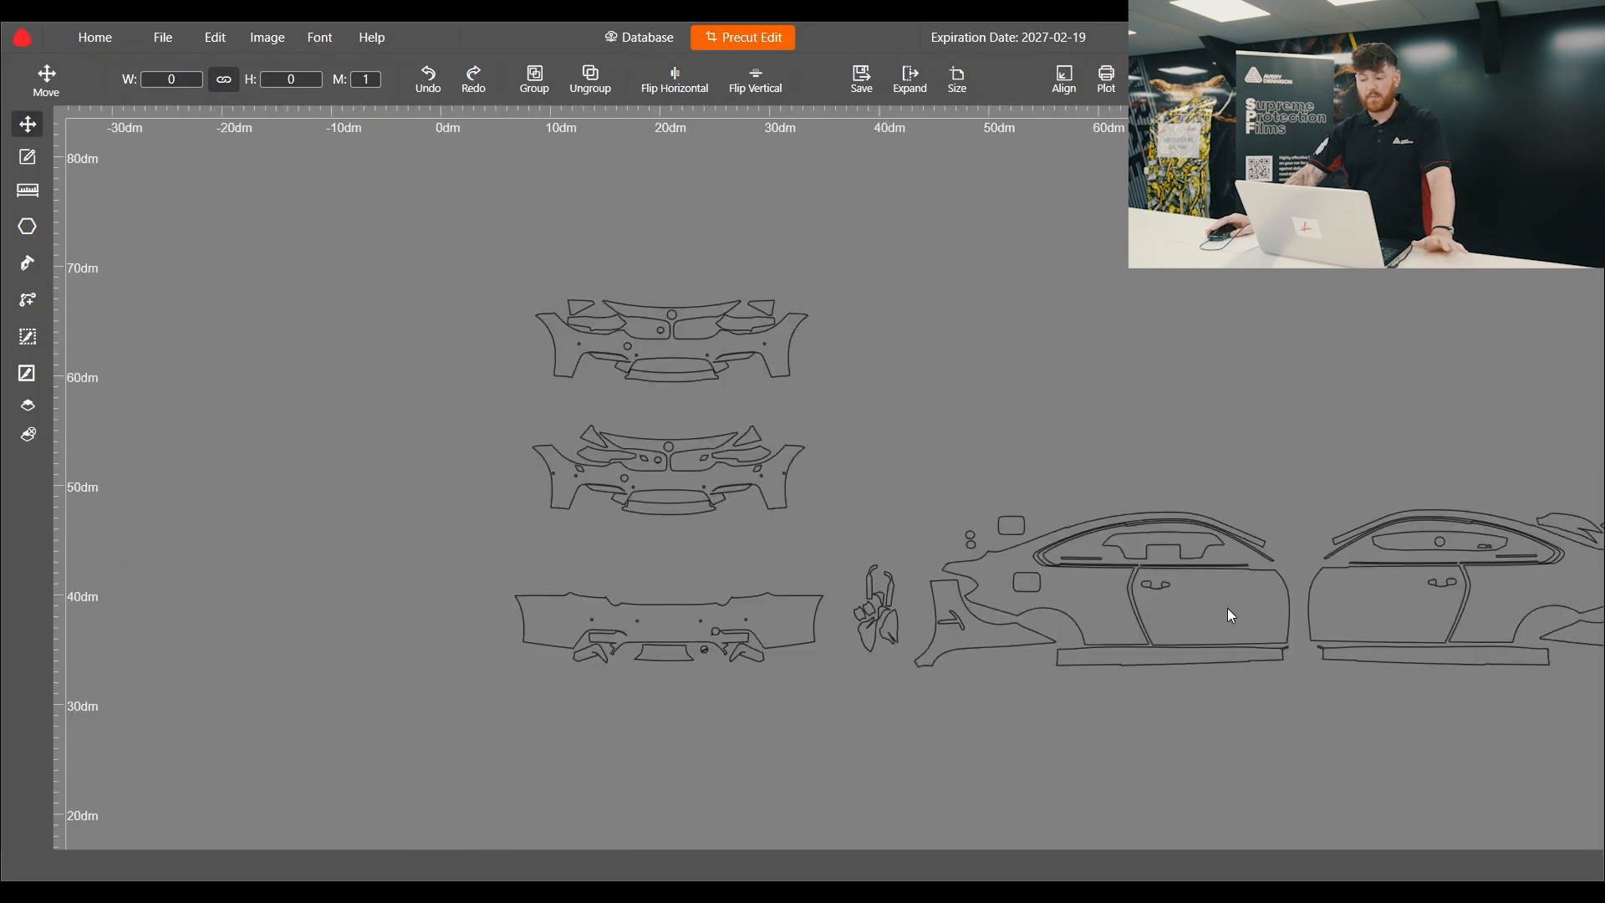
scroll(1232, 612, "down", 3)
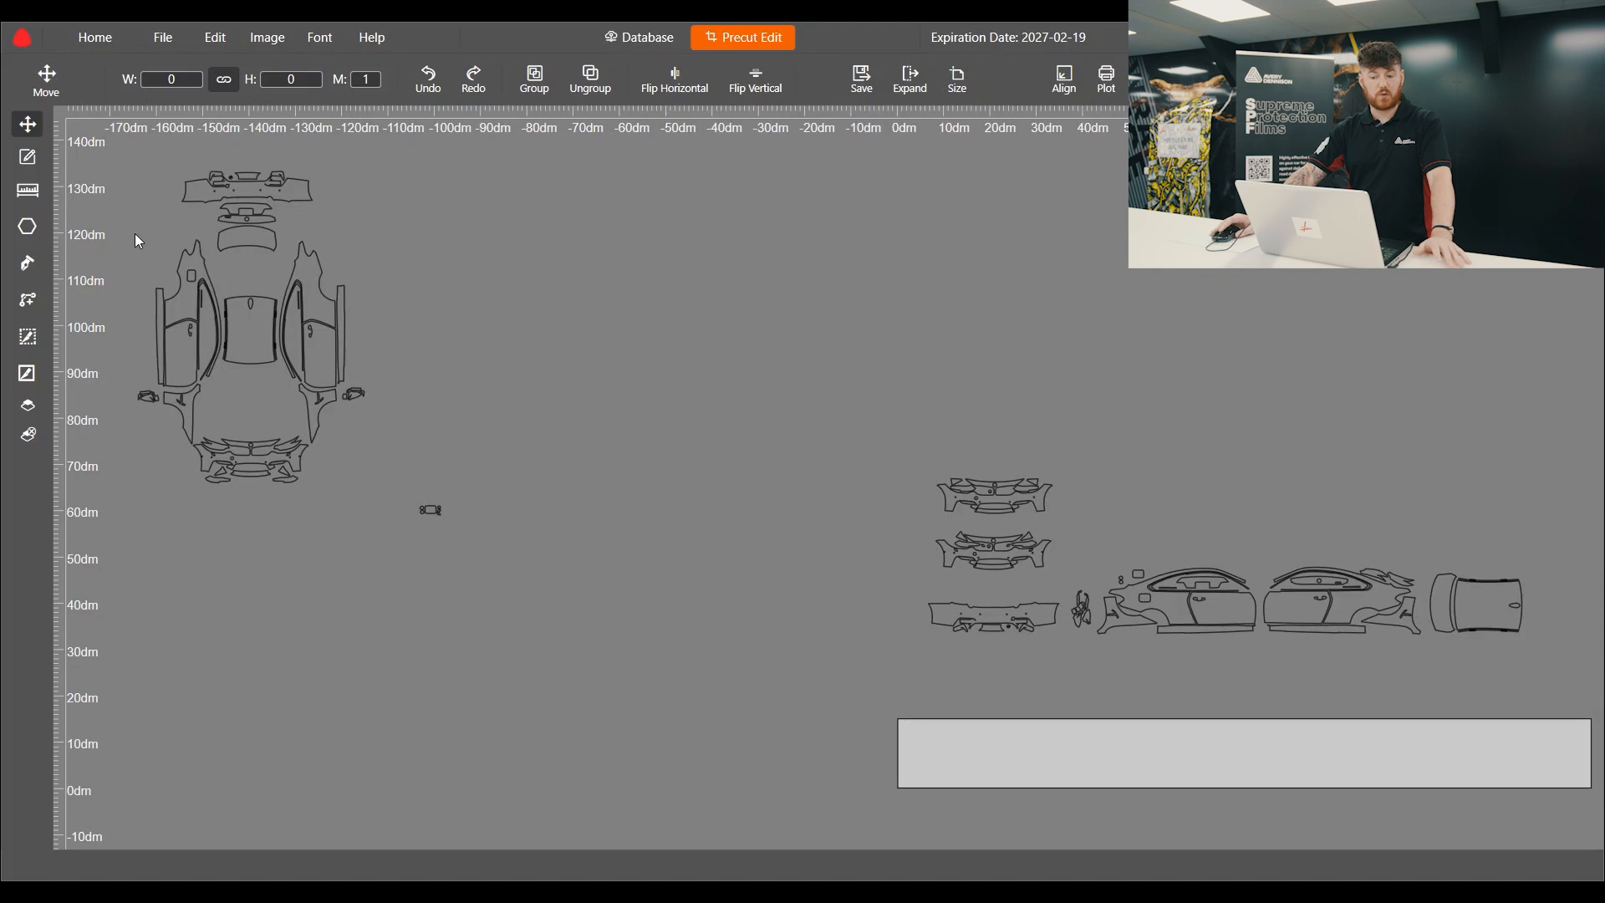
scroll(134, 233, "up", 1)
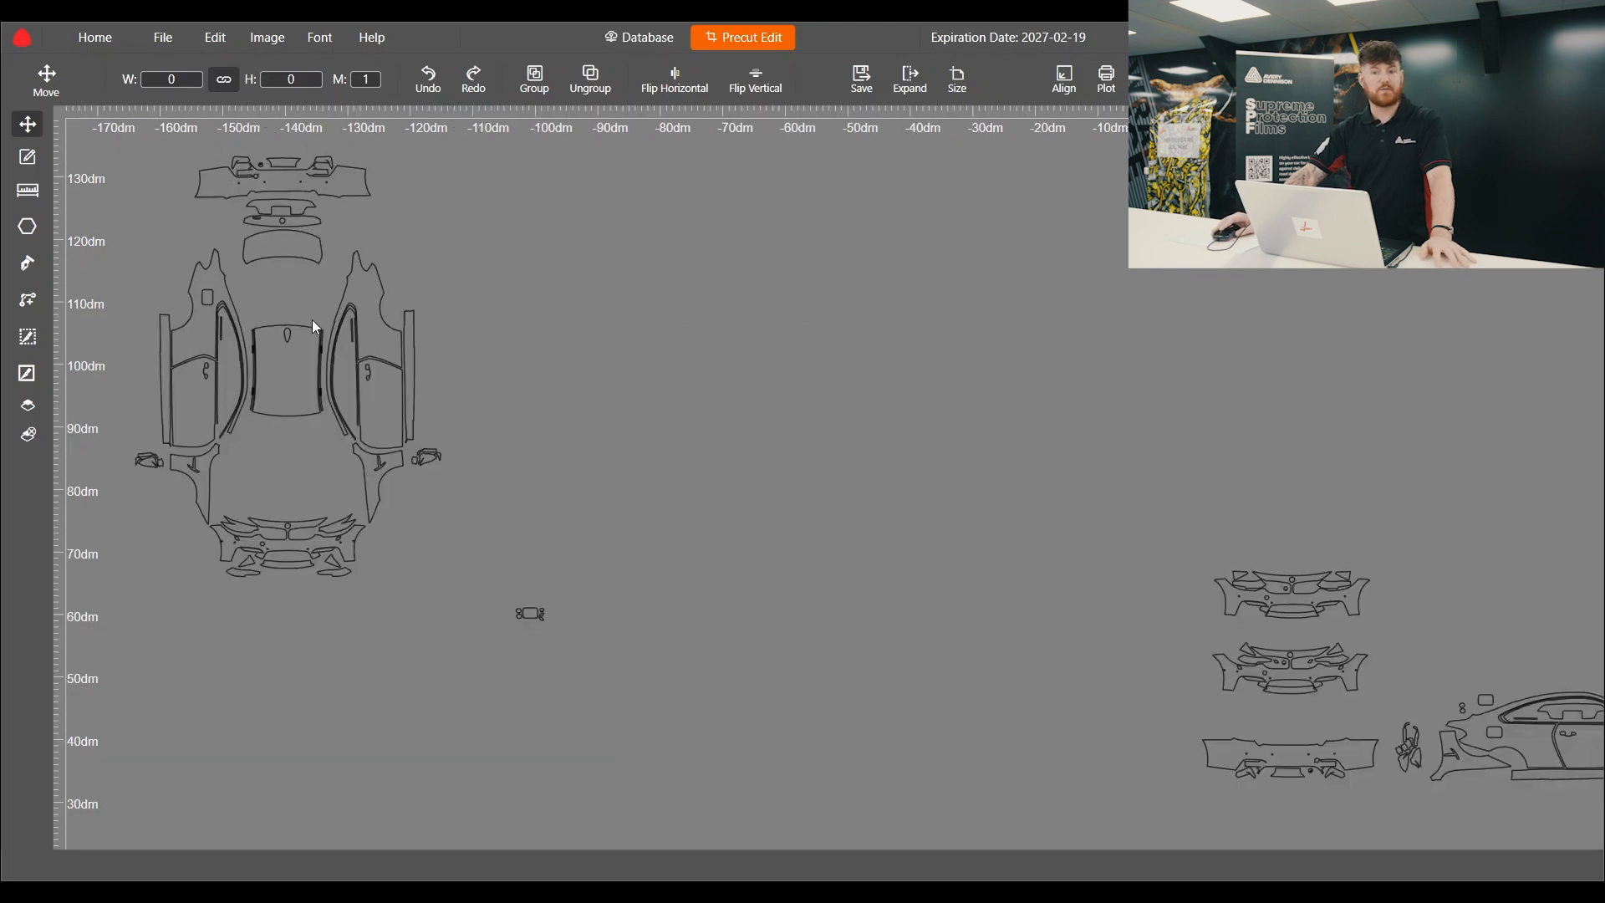
scroll(354, 272, "down", 2)
scroll(1006, 584, "up", 2)
Examine the small mirror pieces in the panel row up close and find their place on the car-shaped layout.
scroll(1009, 590, "up", 5)
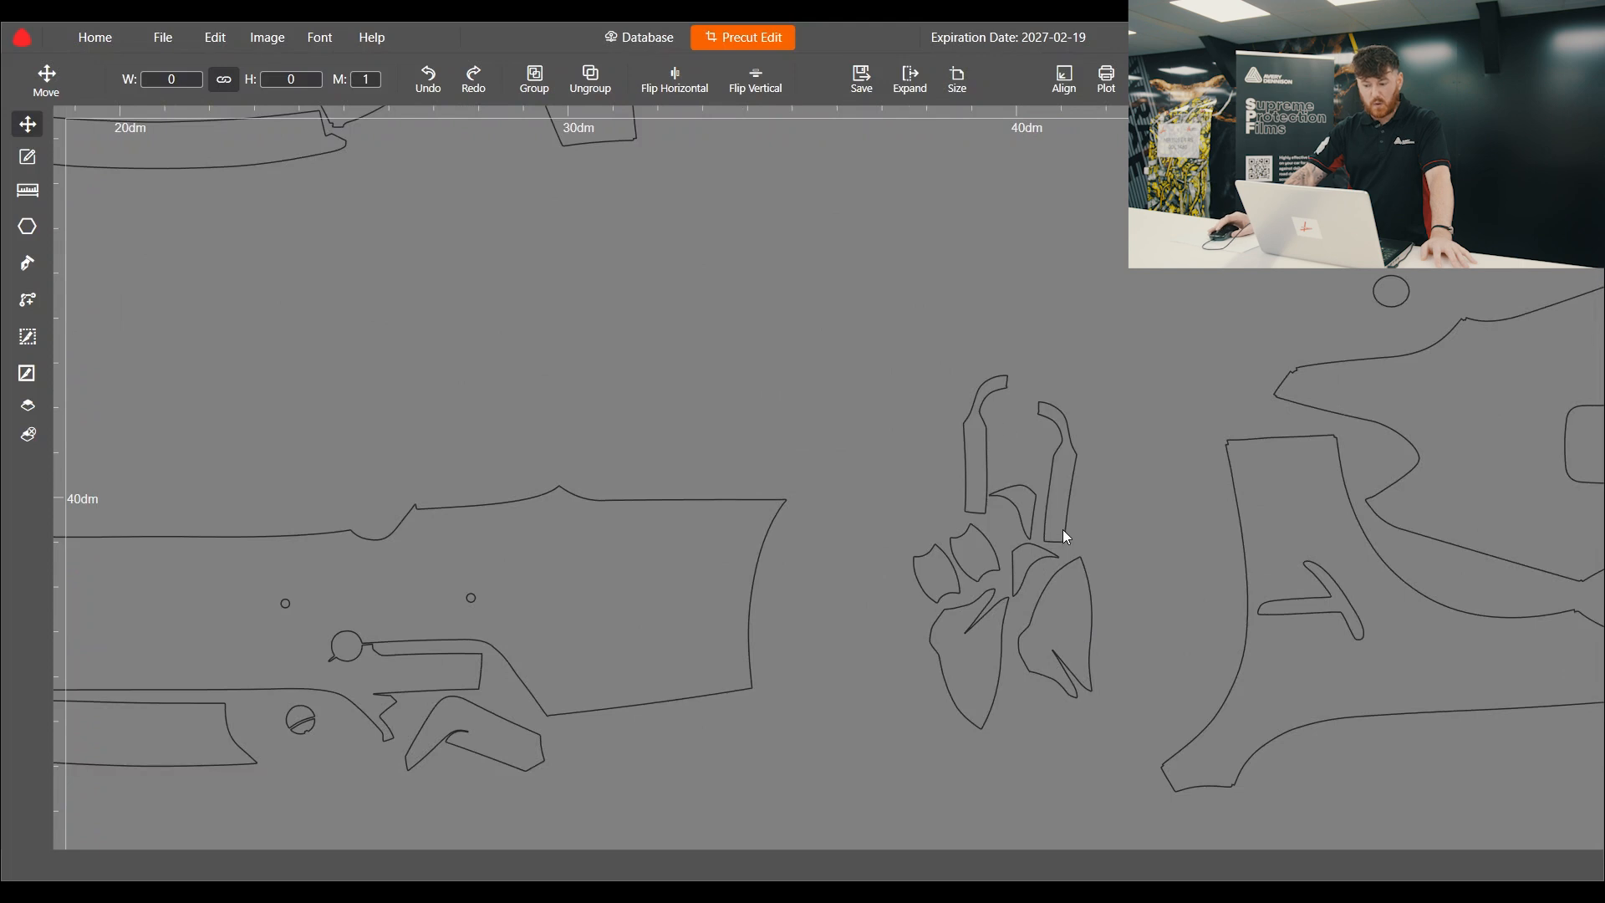
scroll(1065, 536, "up", 3)
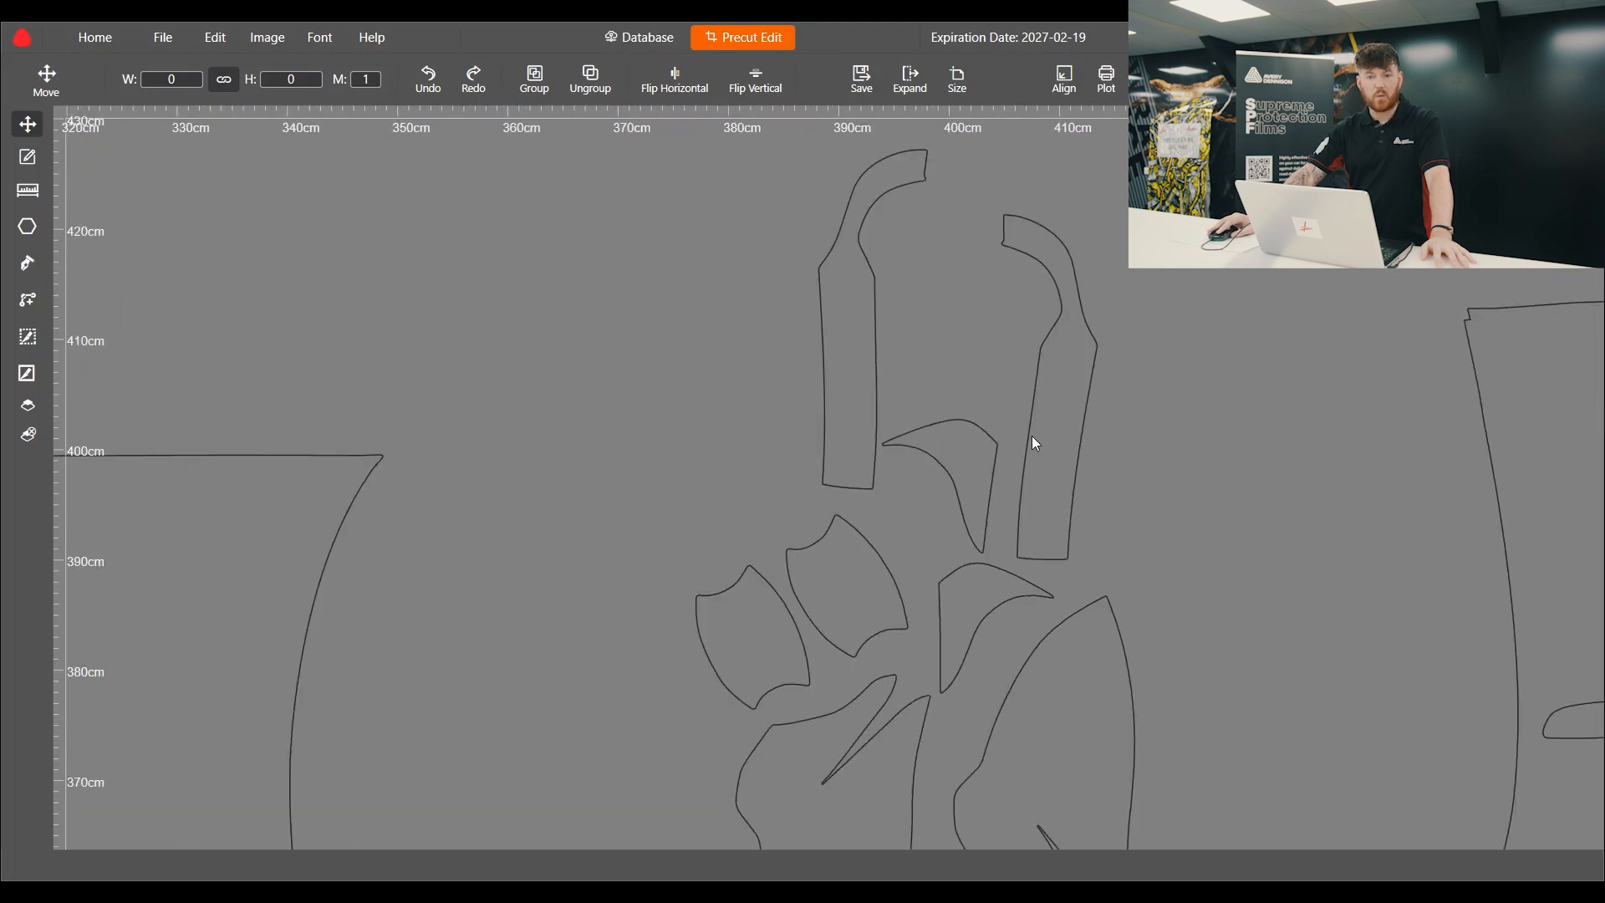
scroll(1070, 438, "down", 4)
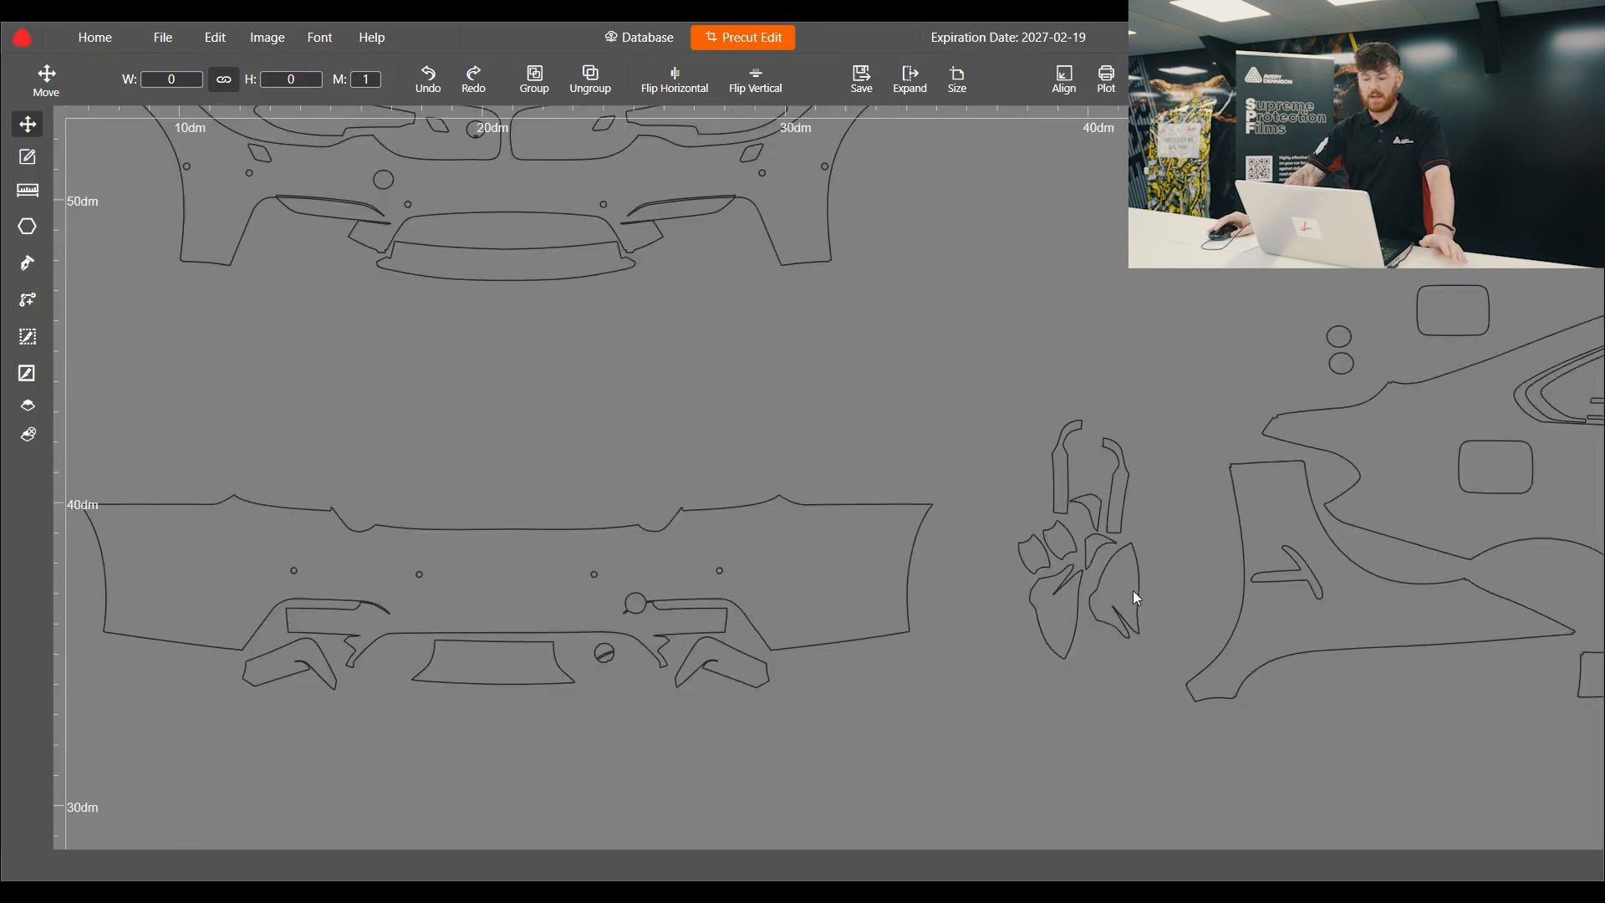
scroll(1170, 610, "down", 4)
scroll(1145, 597, "down", 2)
scroll(607, 410, "up", 2)
scroll(603, 453, "up", 4)
scroll(649, 476, "up", 1)
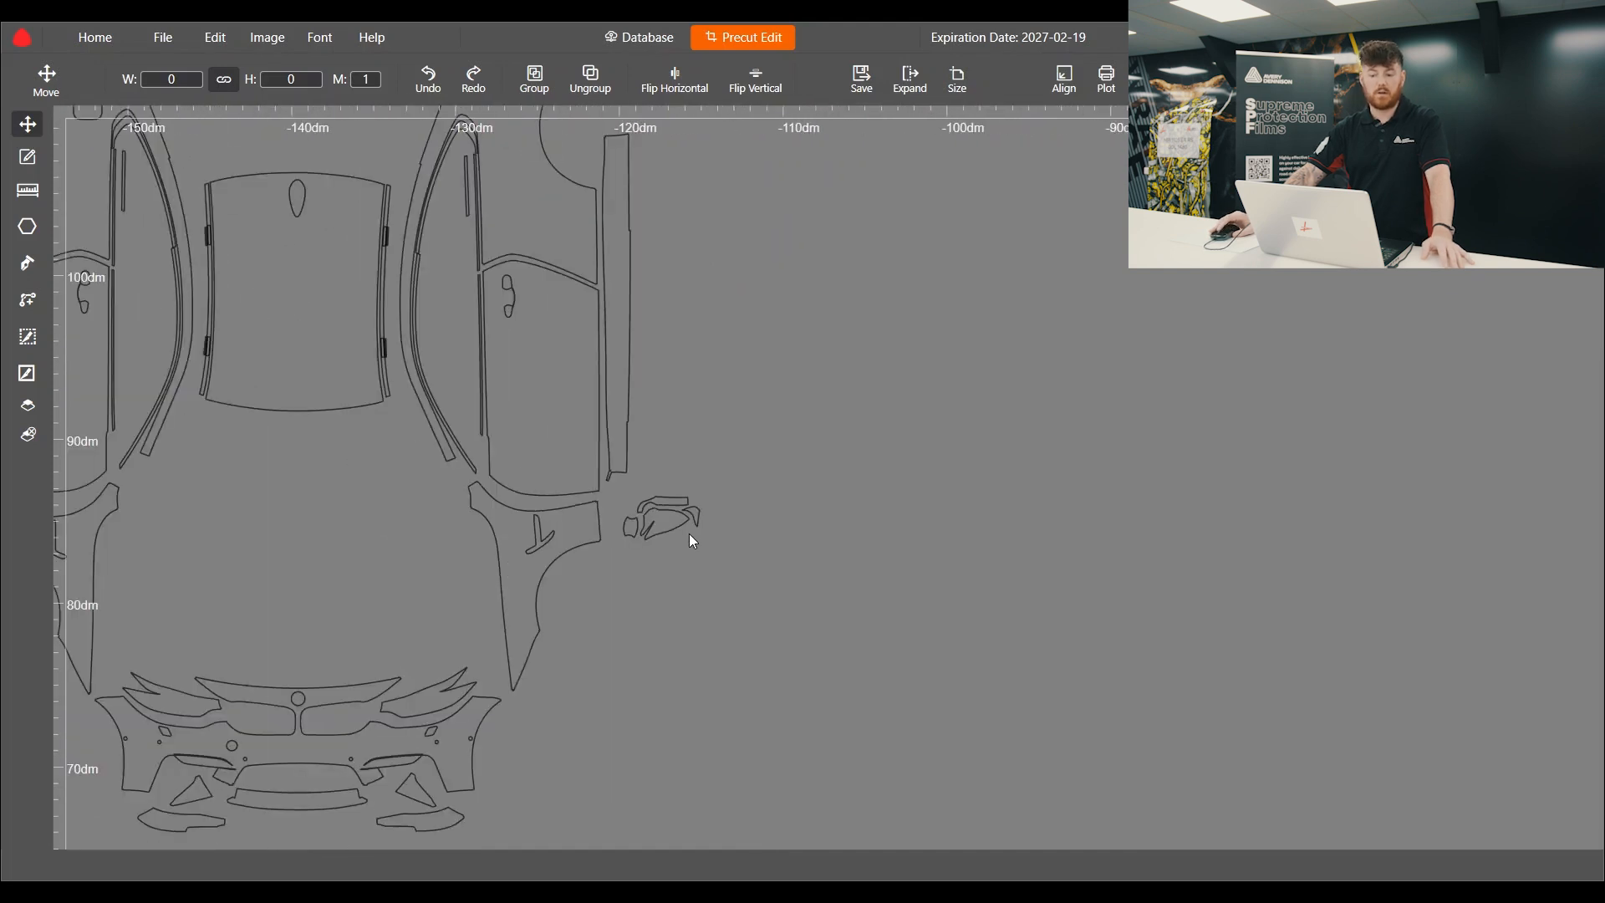
Look over the roof and rear panels of the car-shaped layout, and review the panel row above the film sheet.
scroll(585, 392, "down", 4)
scroll(445, 298, "up", 2)
scroll(427, 150, "up", 2)
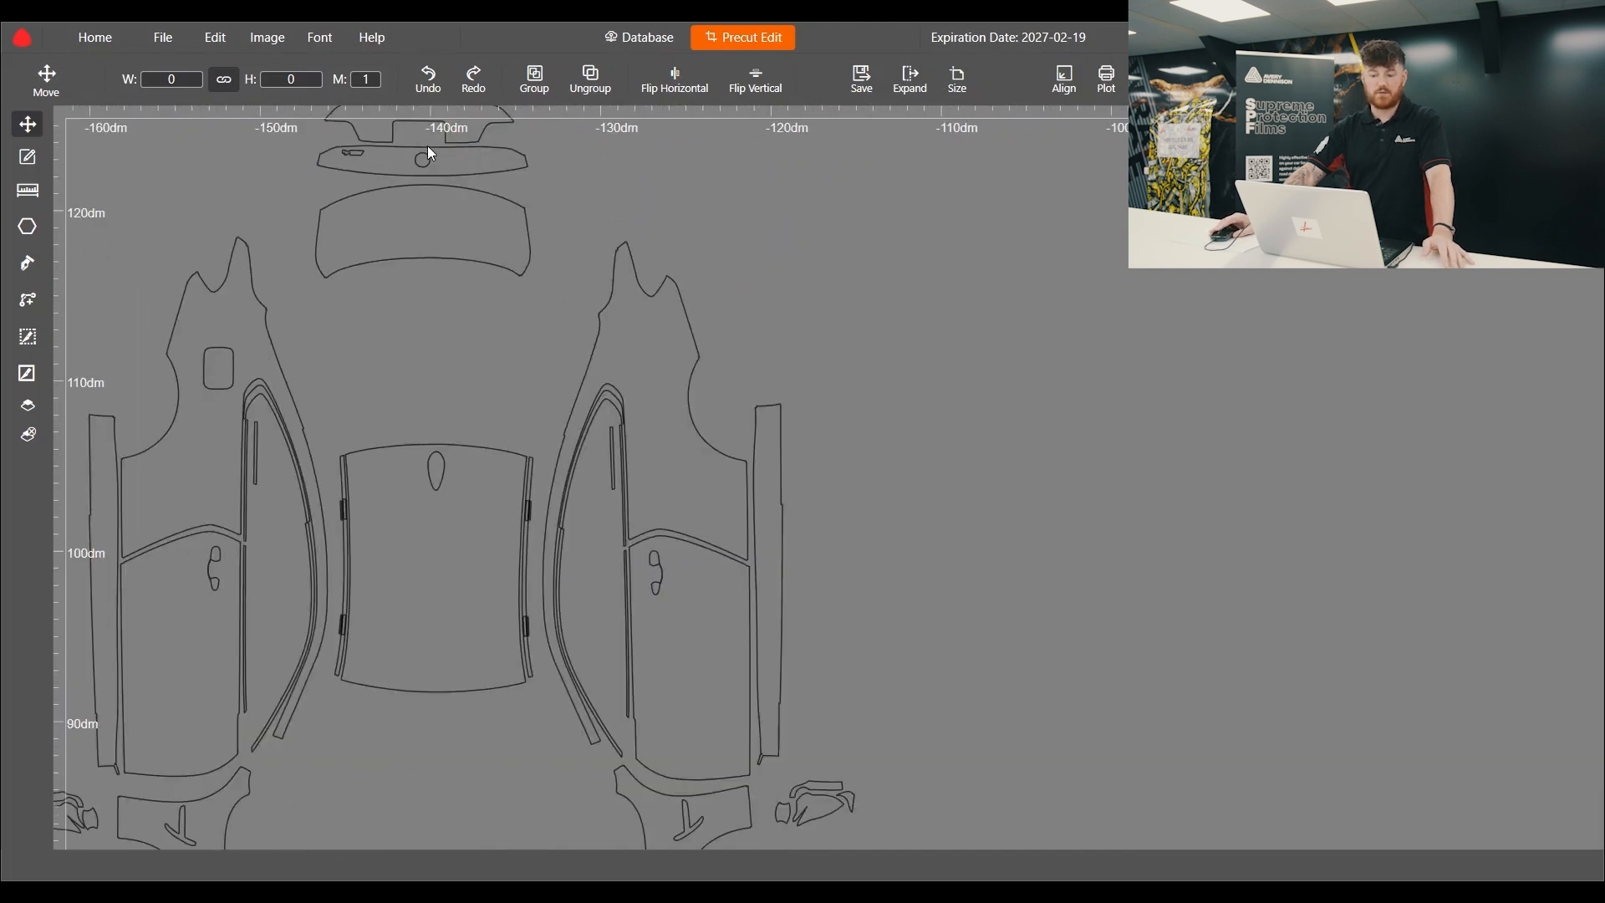
scroll(428, 149, "up", 2)
scroll(510, 270, "down", 6)
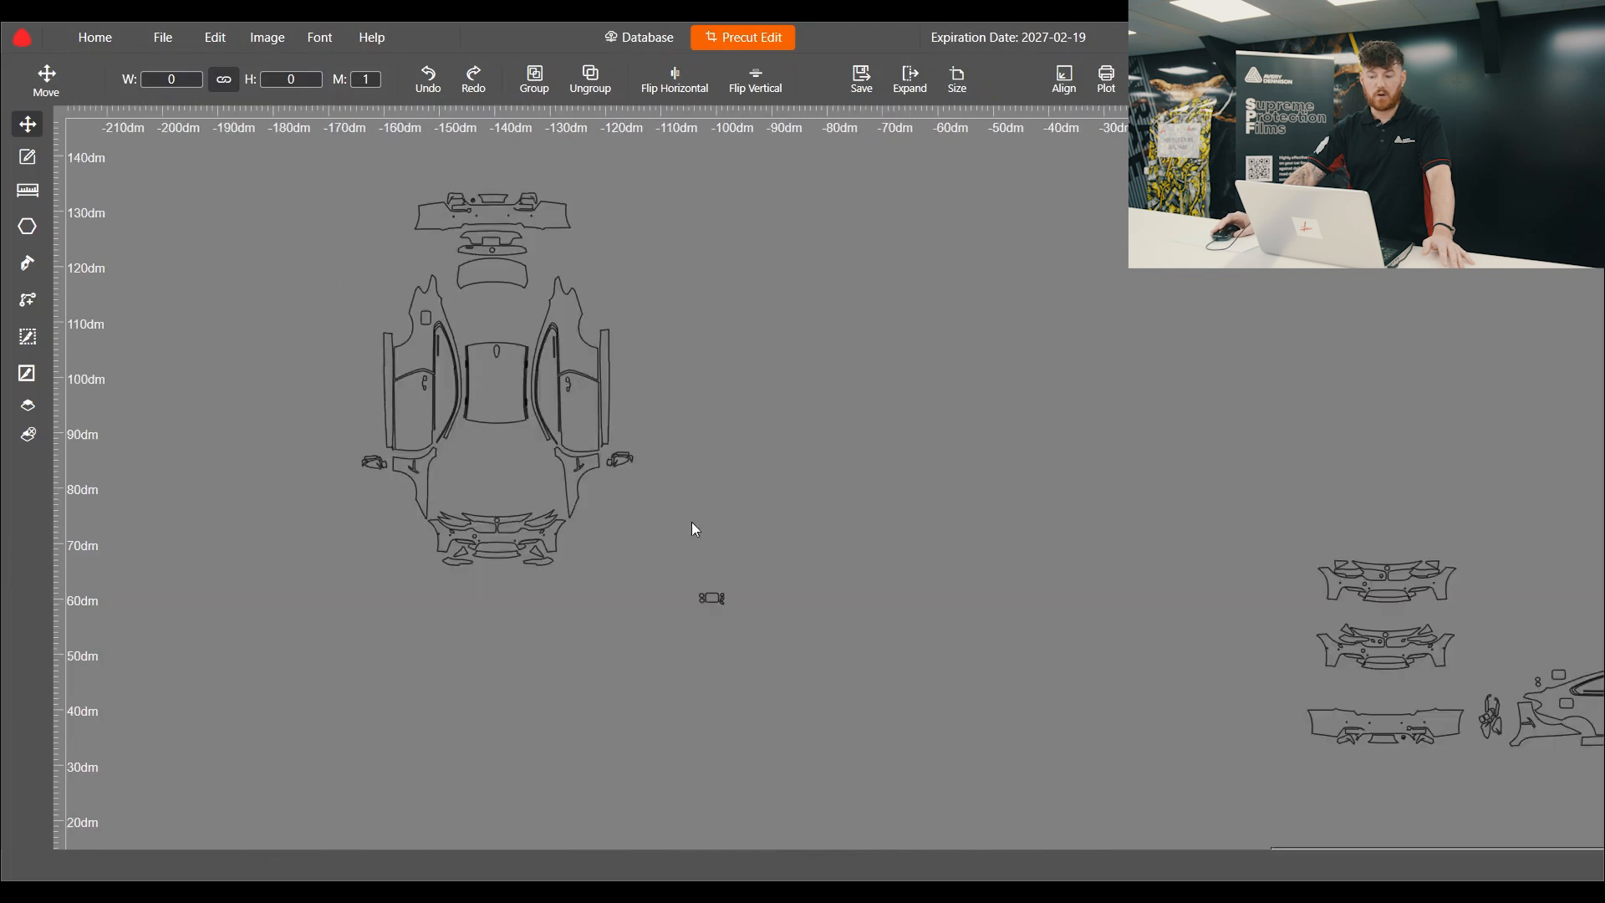
scroll(283, 186, "down", 2)
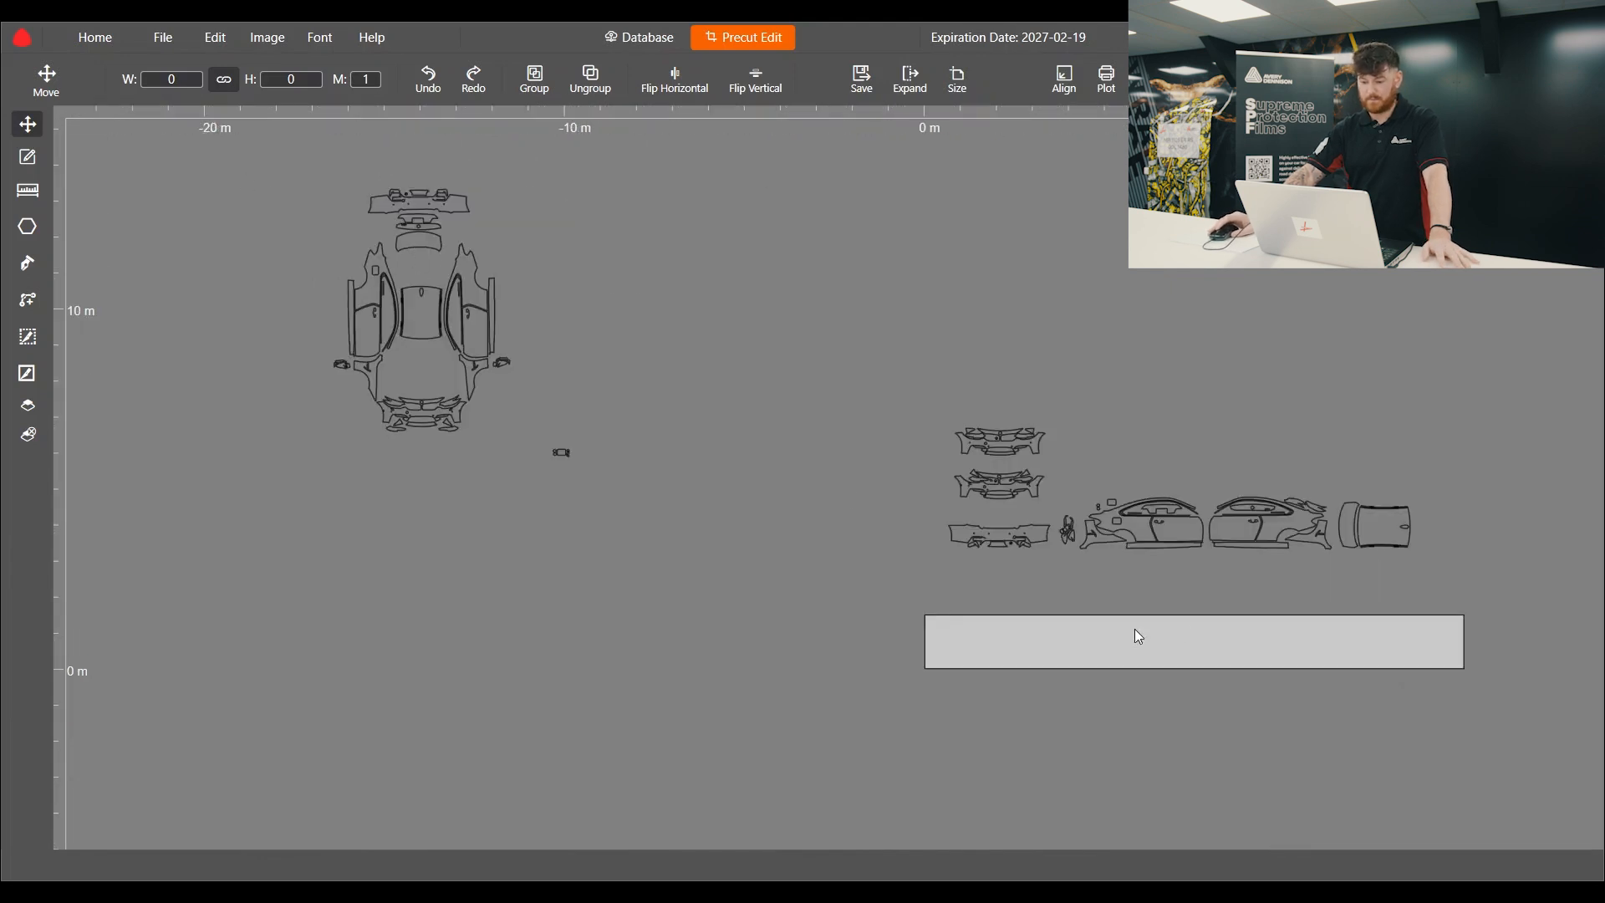
scroll(1261, 625, "up", 4)
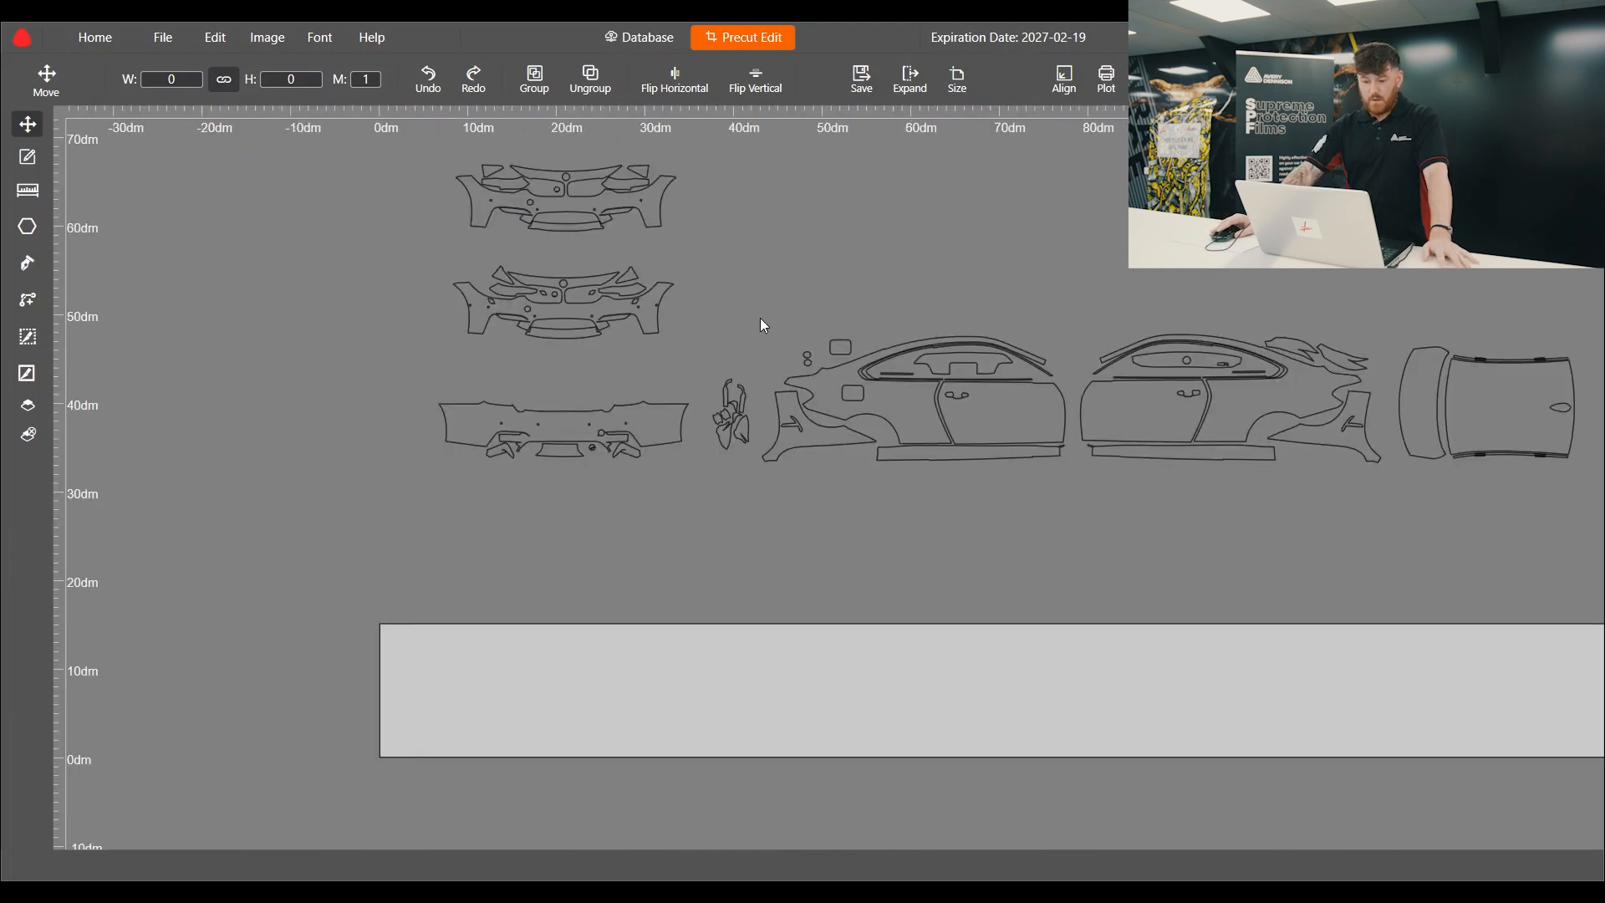
scroll(983, 475, "up", 1)
scroll(794, 311, "down", 2)
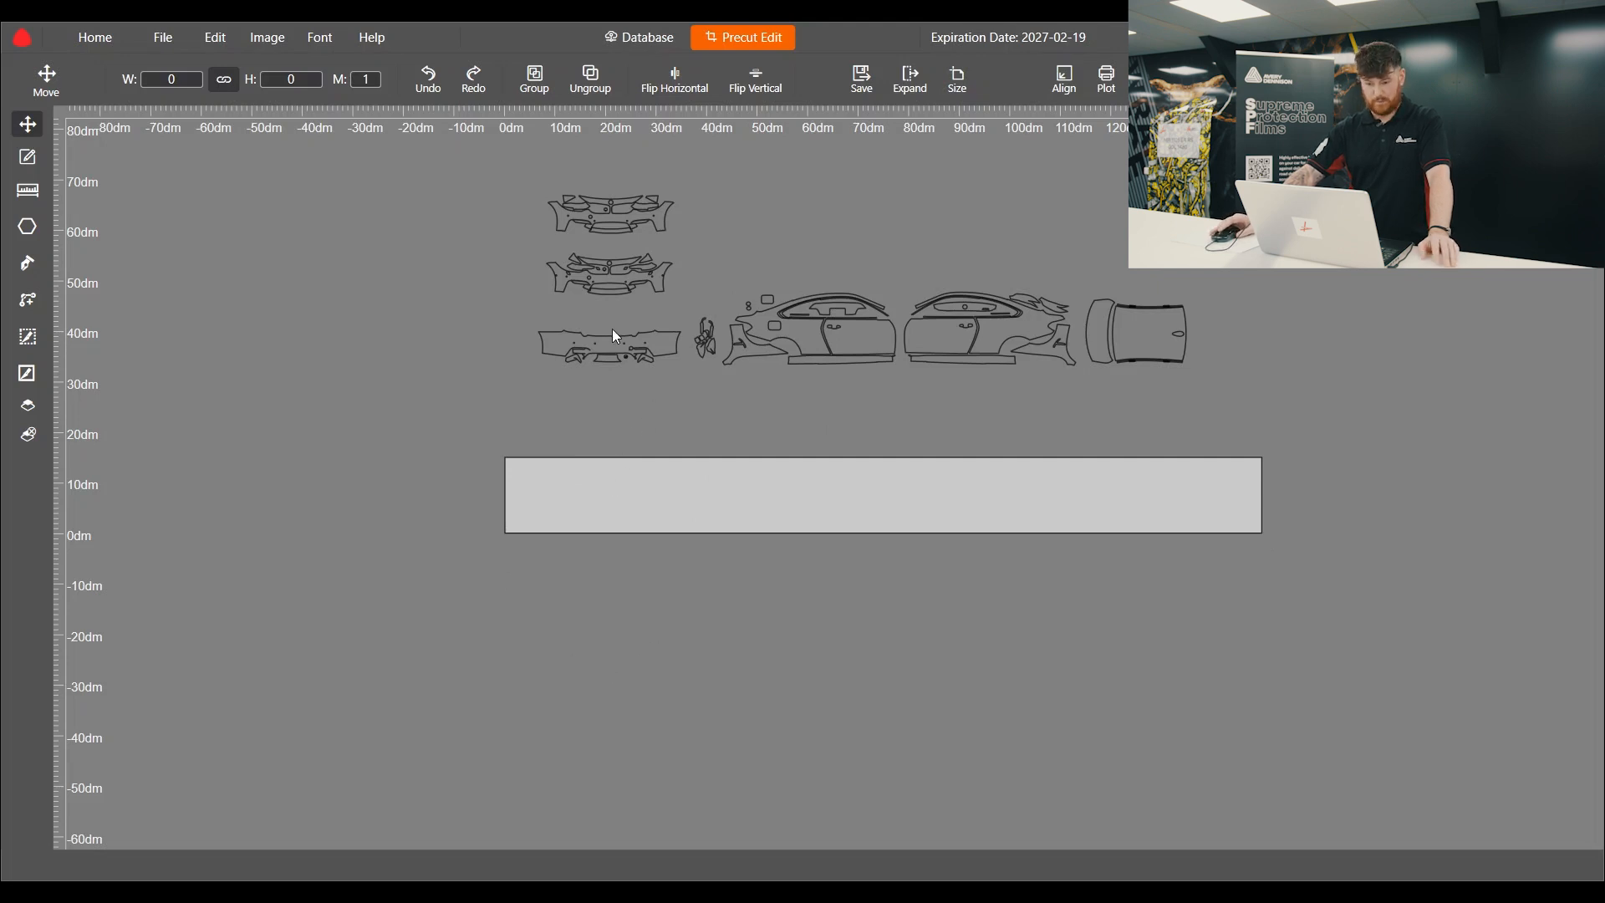
scroll(438, 473, "down", 2)
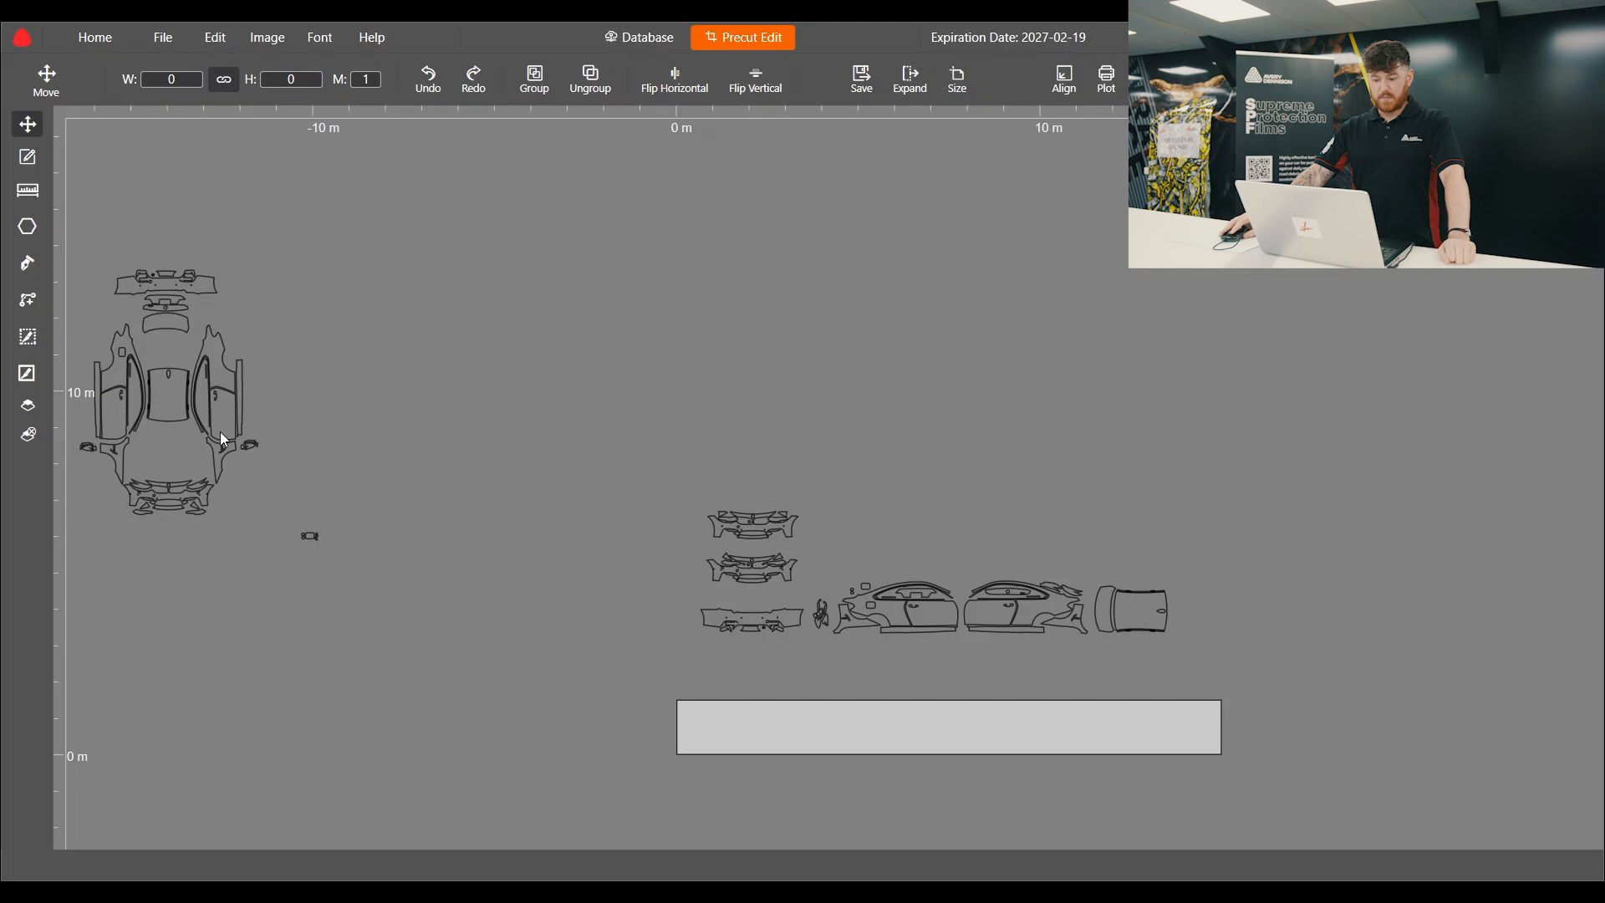
scroll(838, 662, "up", 5)
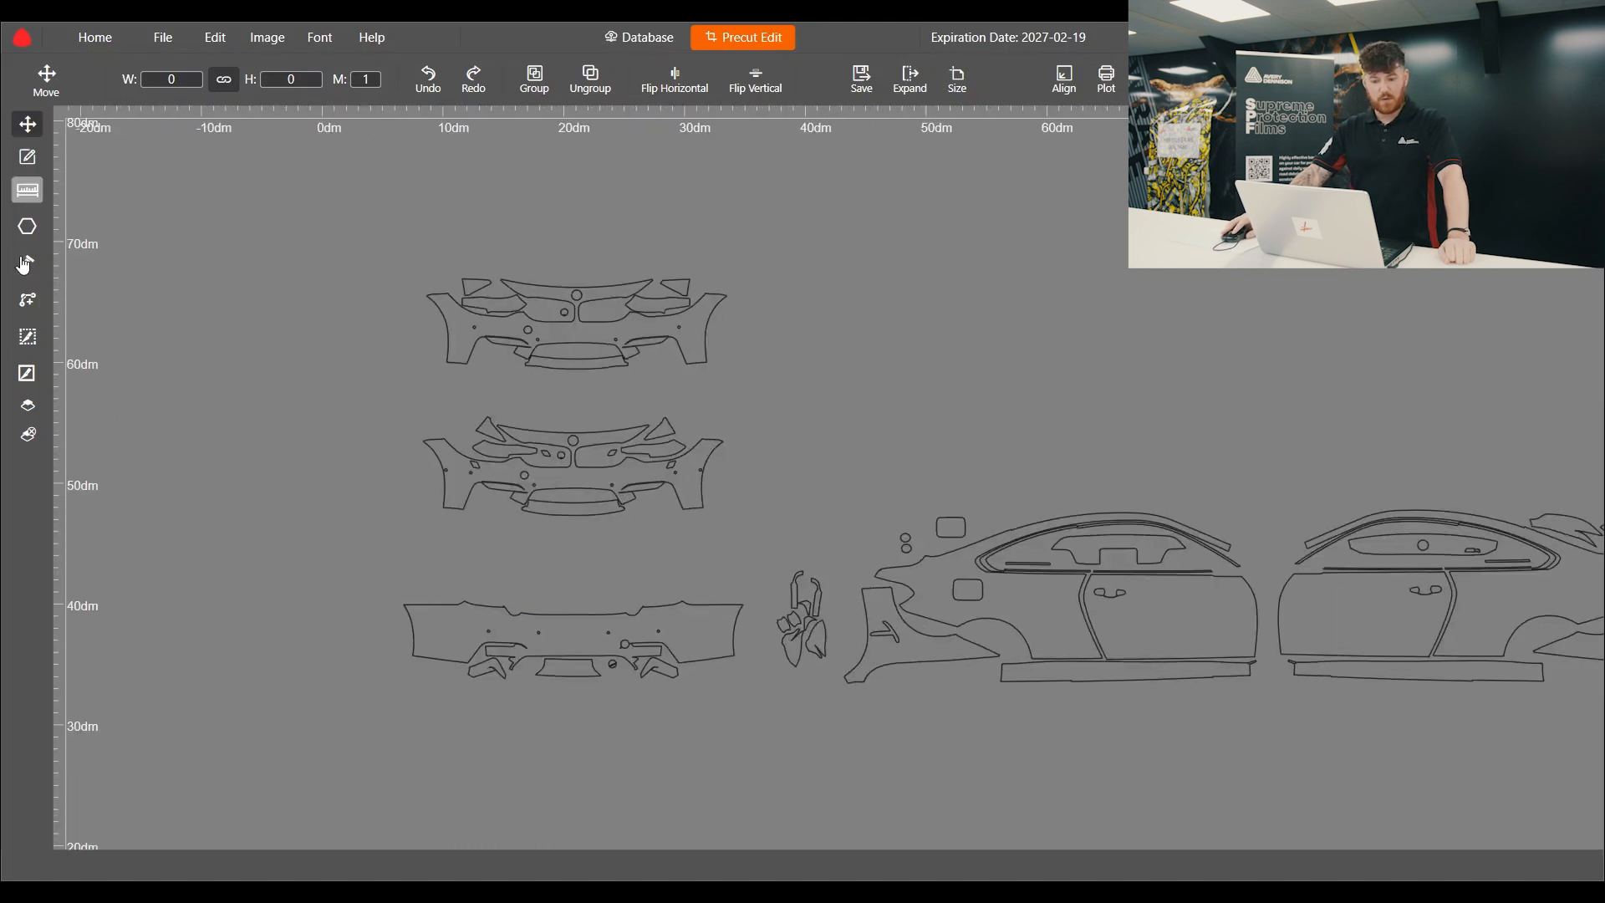
Inspect the door panel and its handle cut-out in the first side view up close, and select that door panel.
scroll(223, 365, "down", 2)
scroll(784, 520, "up", 6)
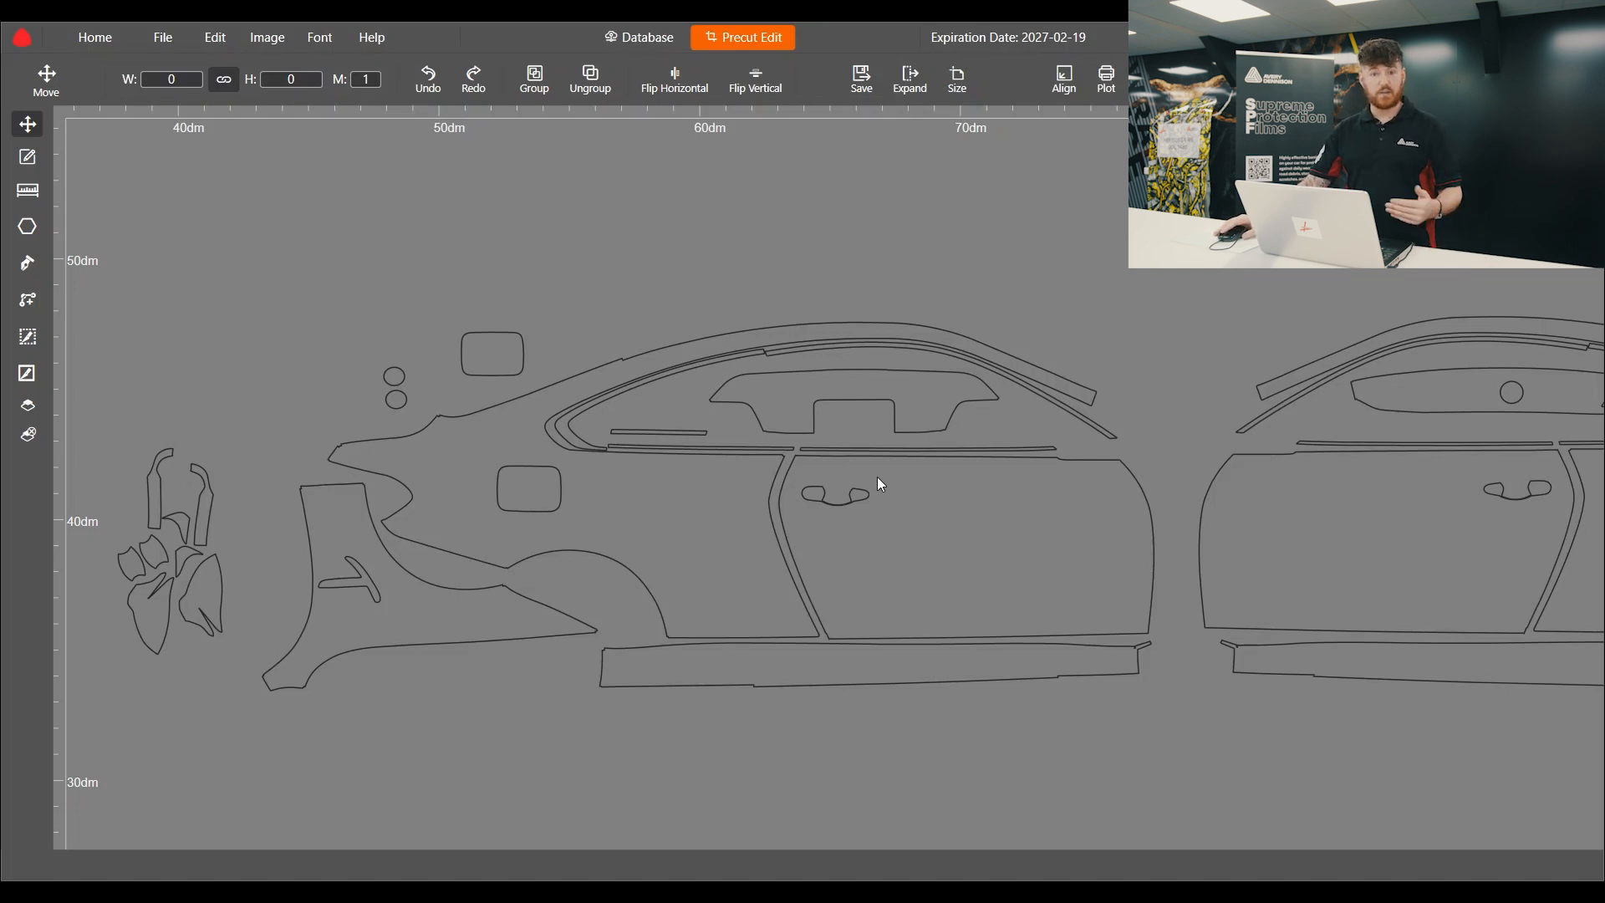
scroll(855, 493, "up", 3)
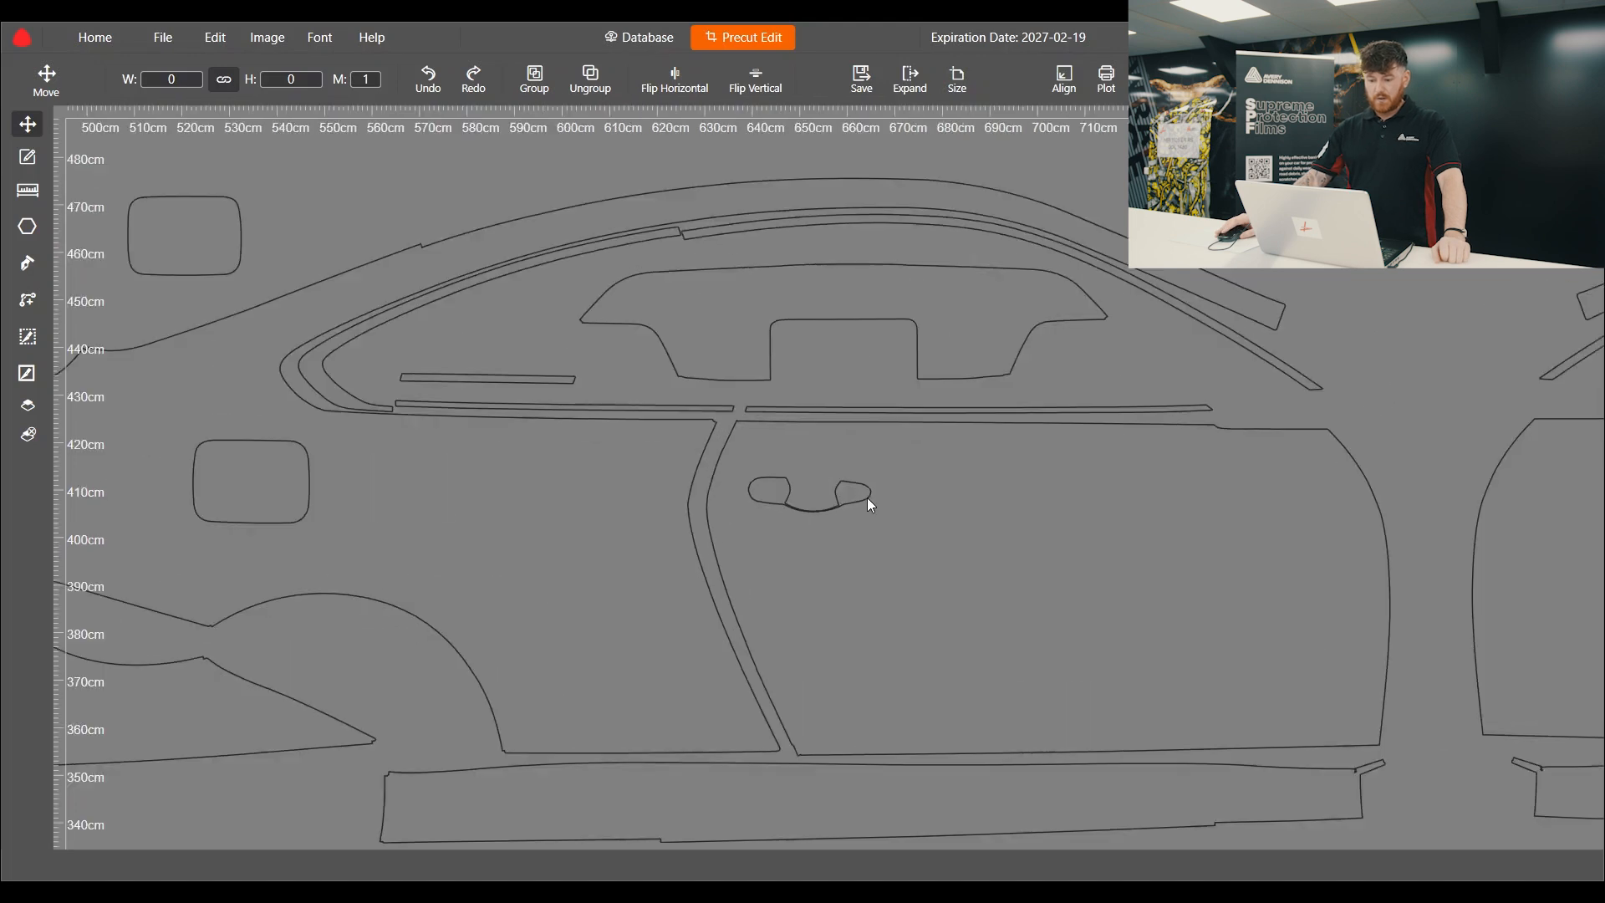
left_click(886, 479)
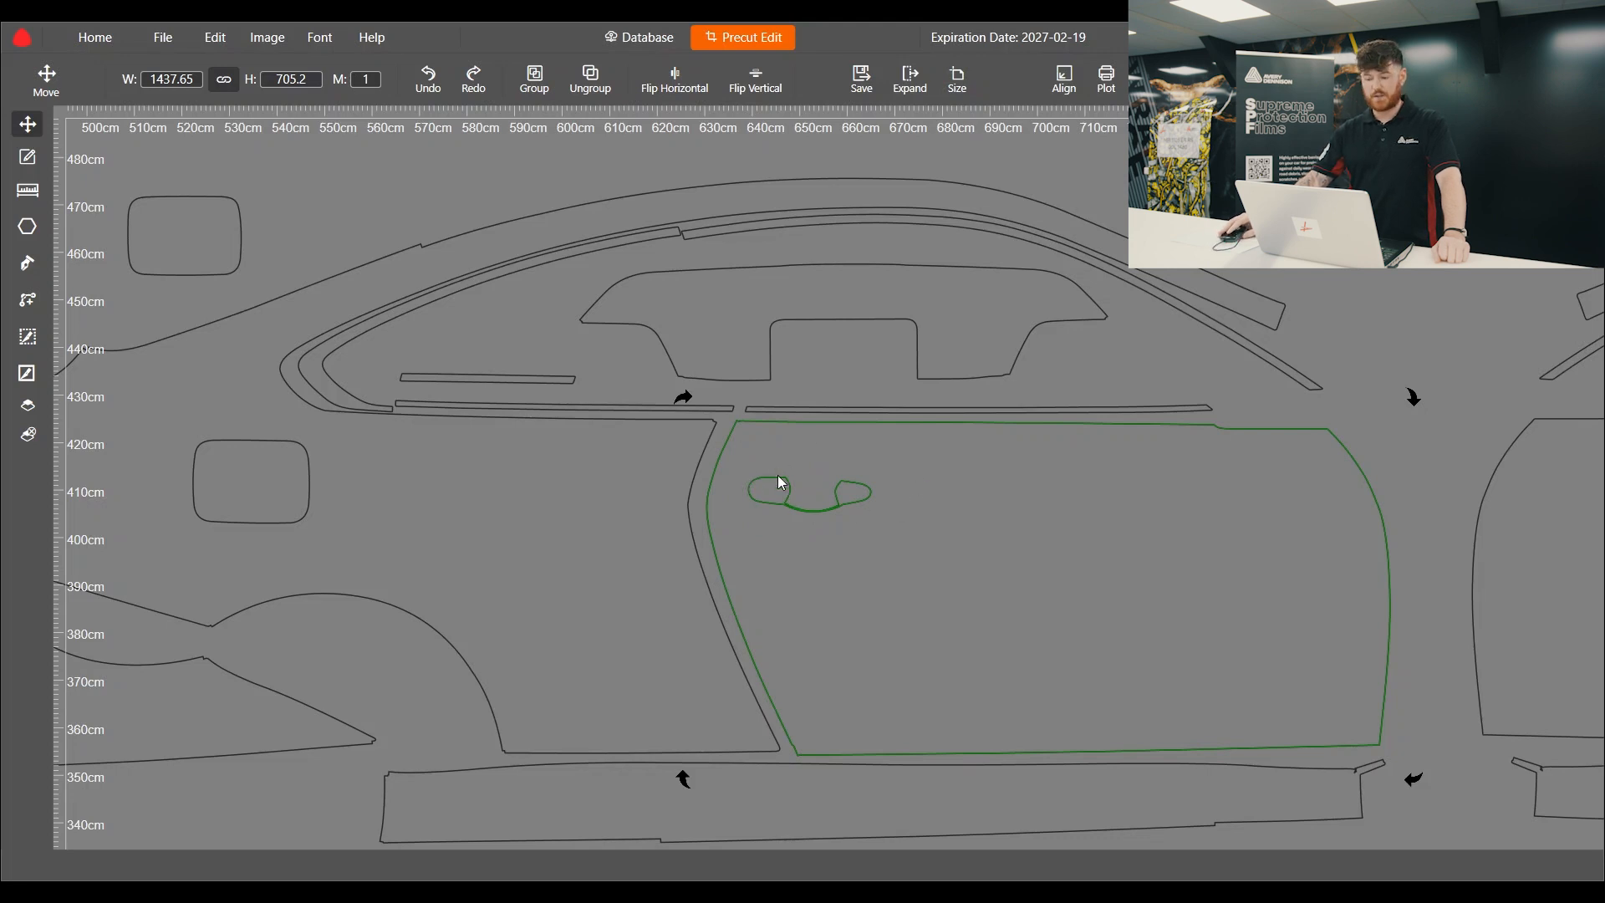
scroll(745, 539, "down", 6)
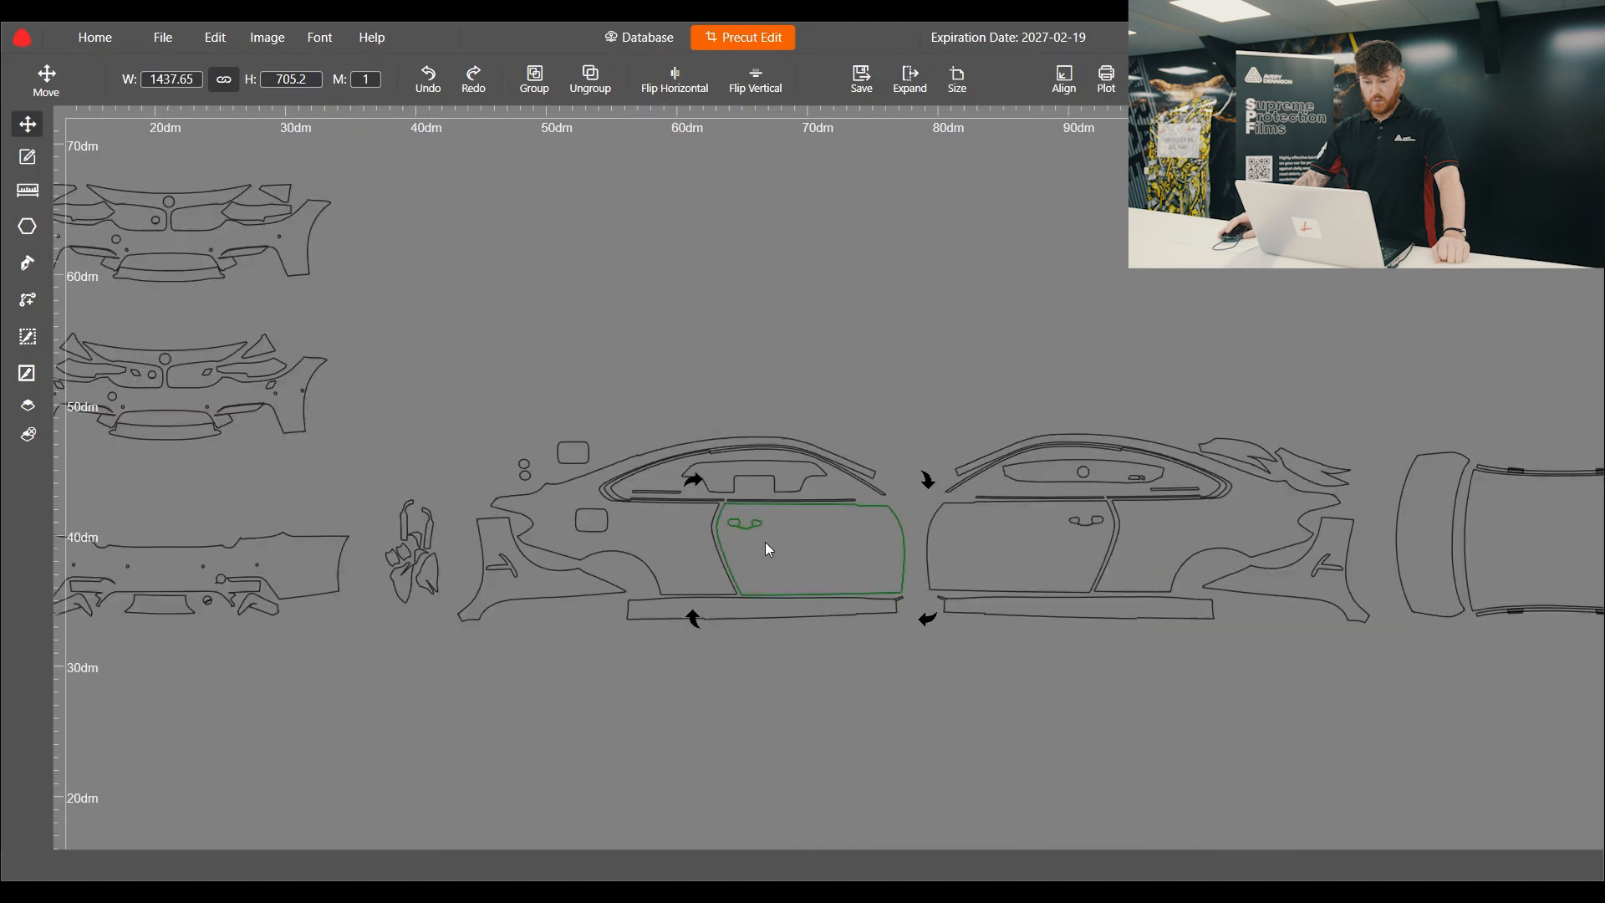
Move the selected door panel into the free space above the side views and display its points for editing.
left_click_drag(801, 544, 804, 266)
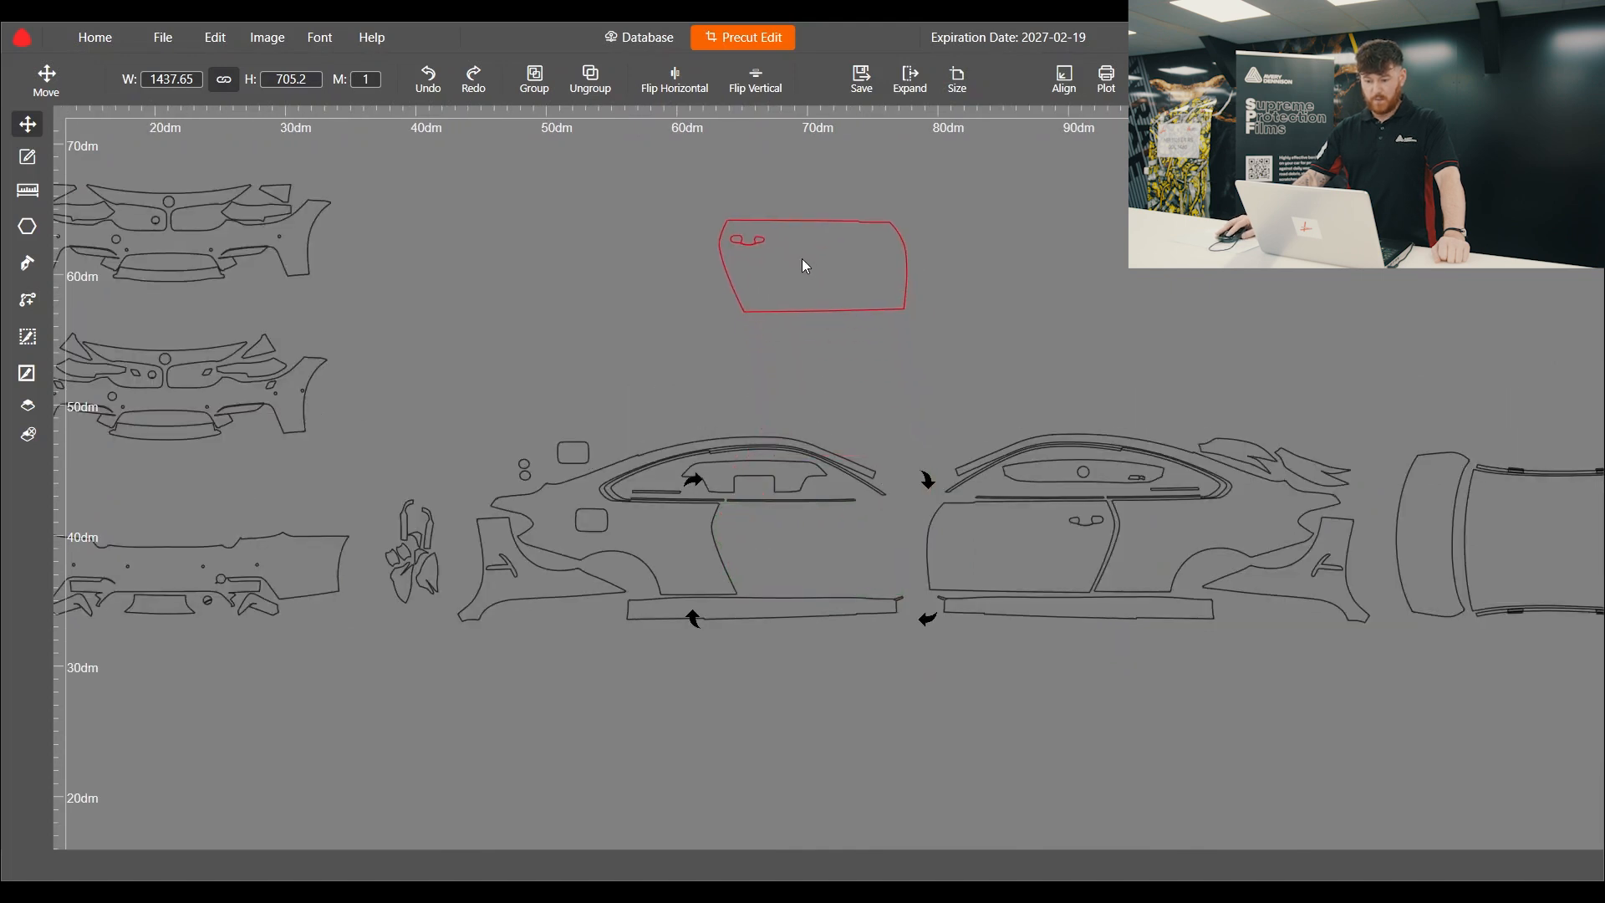
scroll(781, 215, "up", 5)
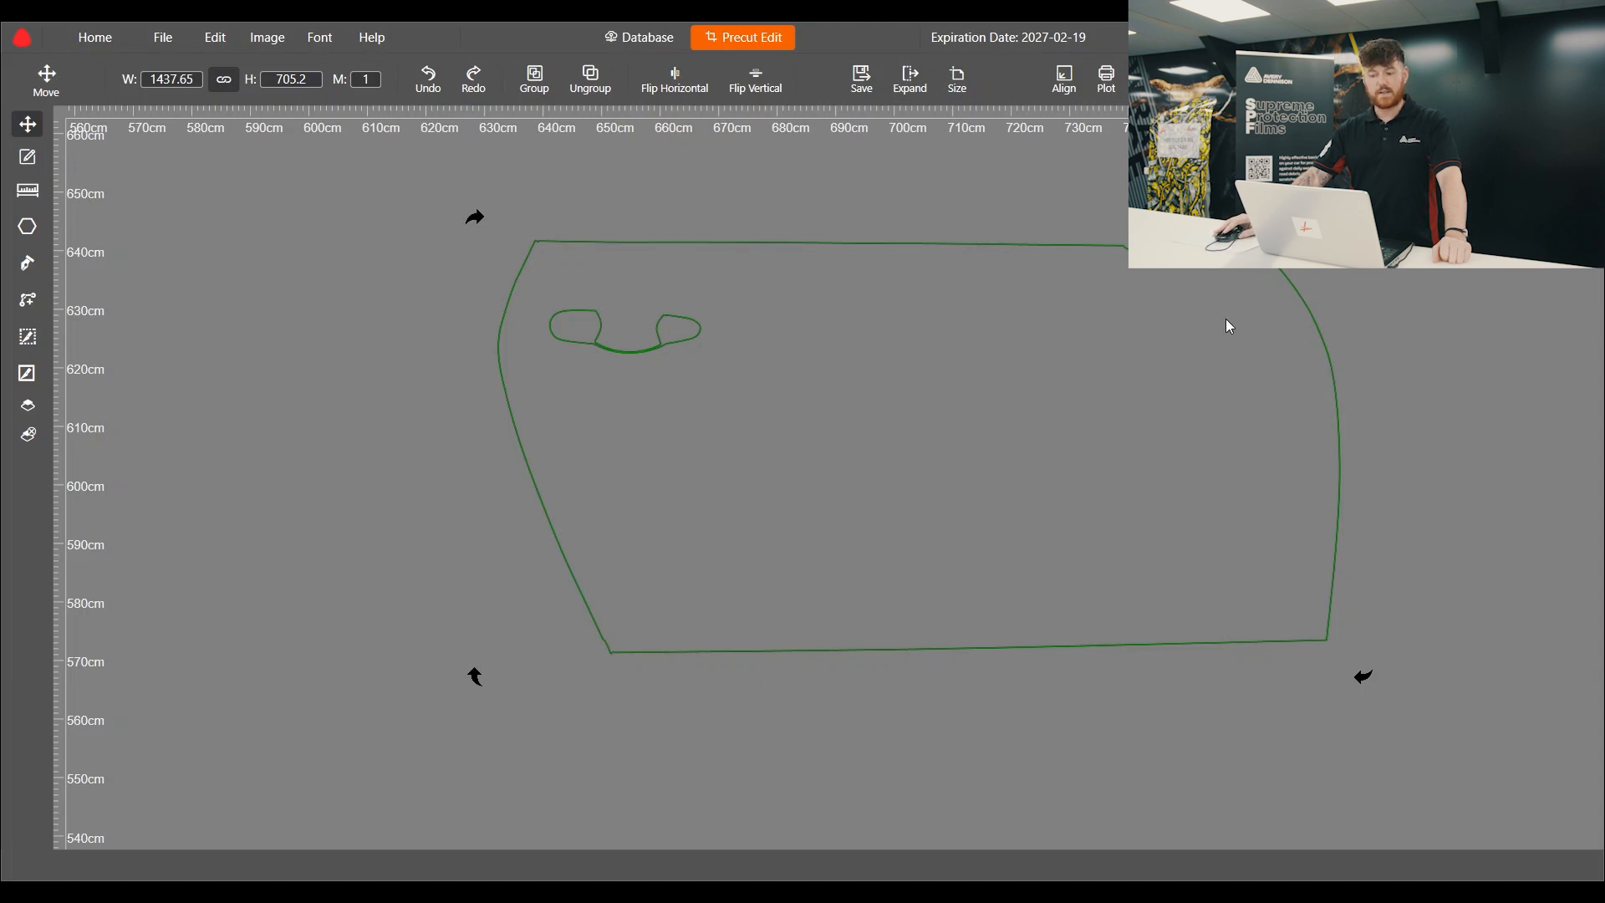
left_click(27, 157)
left_click(645, 350)
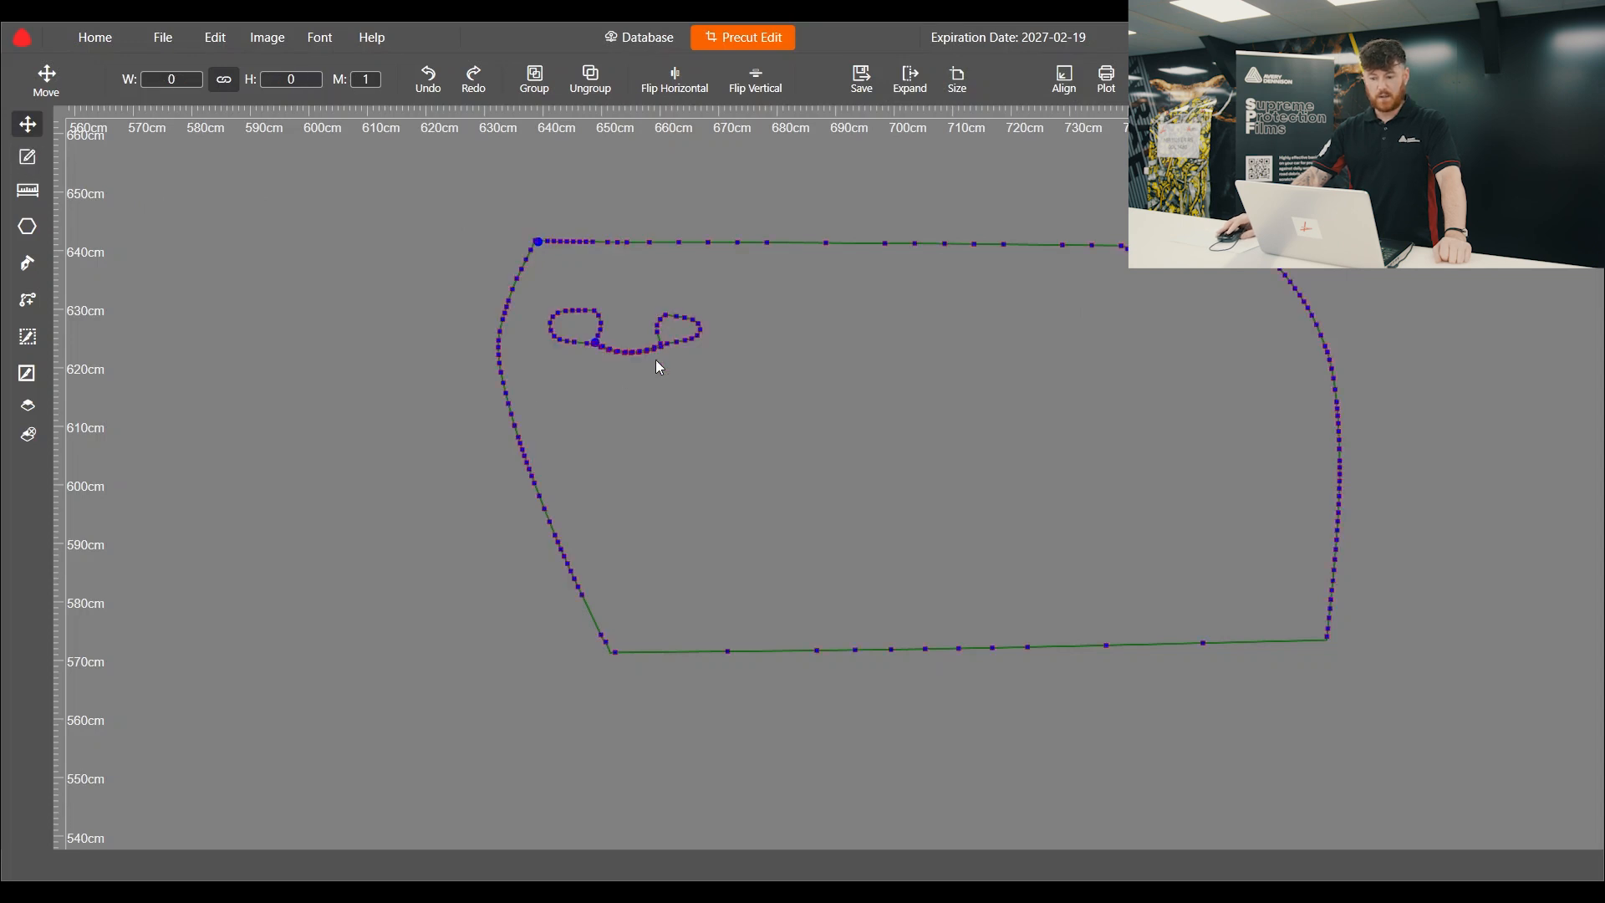
Delete all points of the handle cut-out from the door panel and leave point editing.
scroll(562, 254, "up", 2)
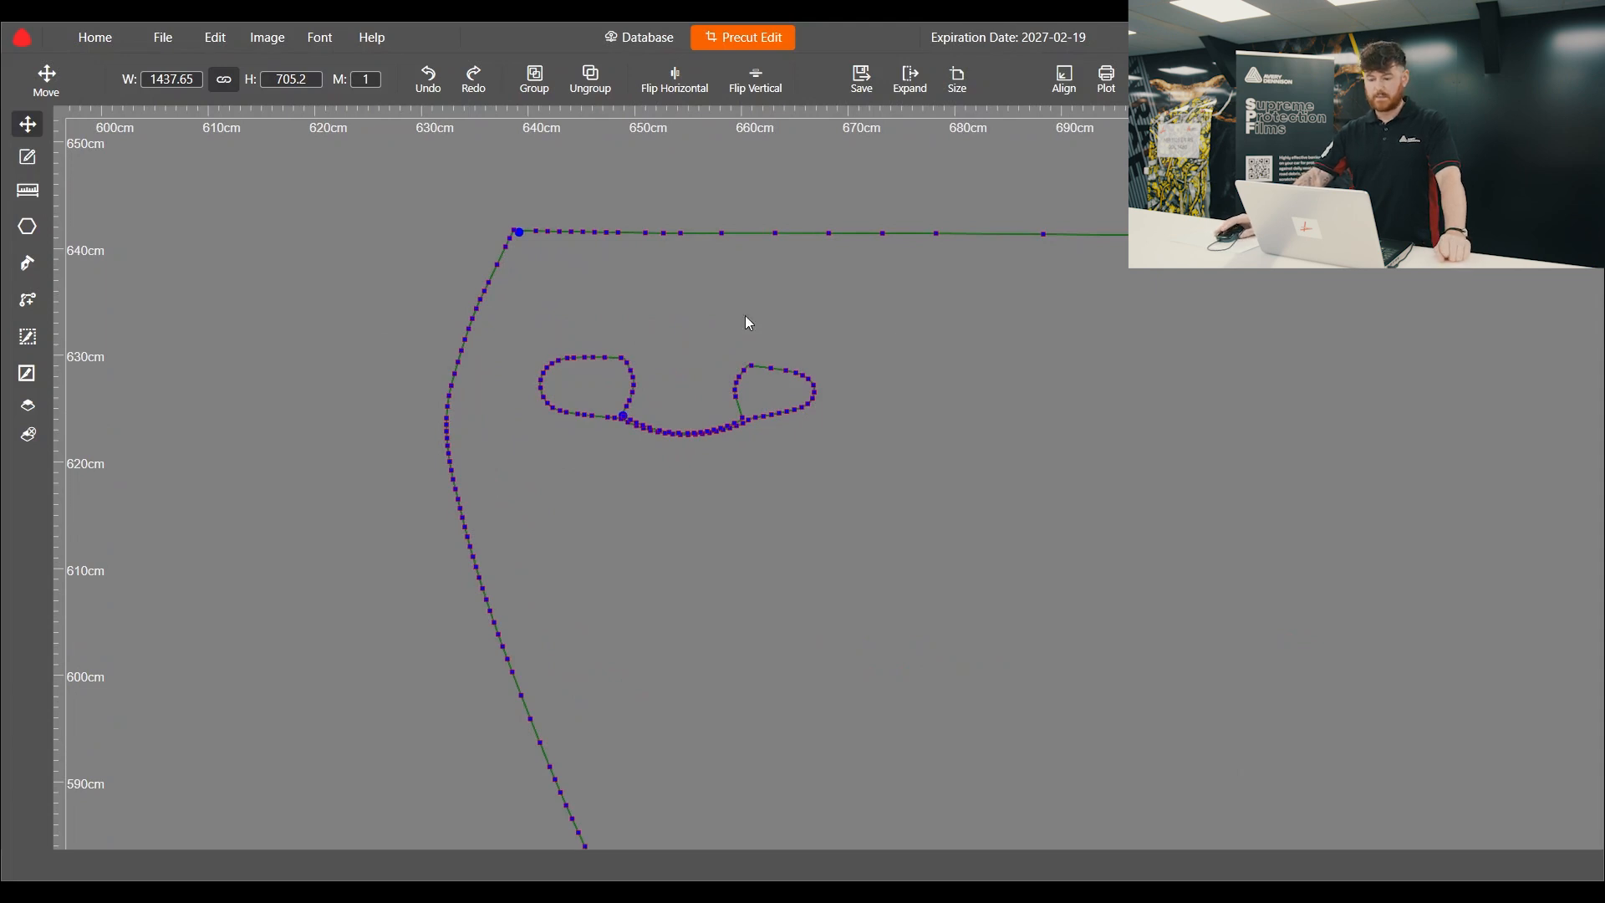
scroll(538, 288, "down", 2)
scroll(630, 338, "up", 3)
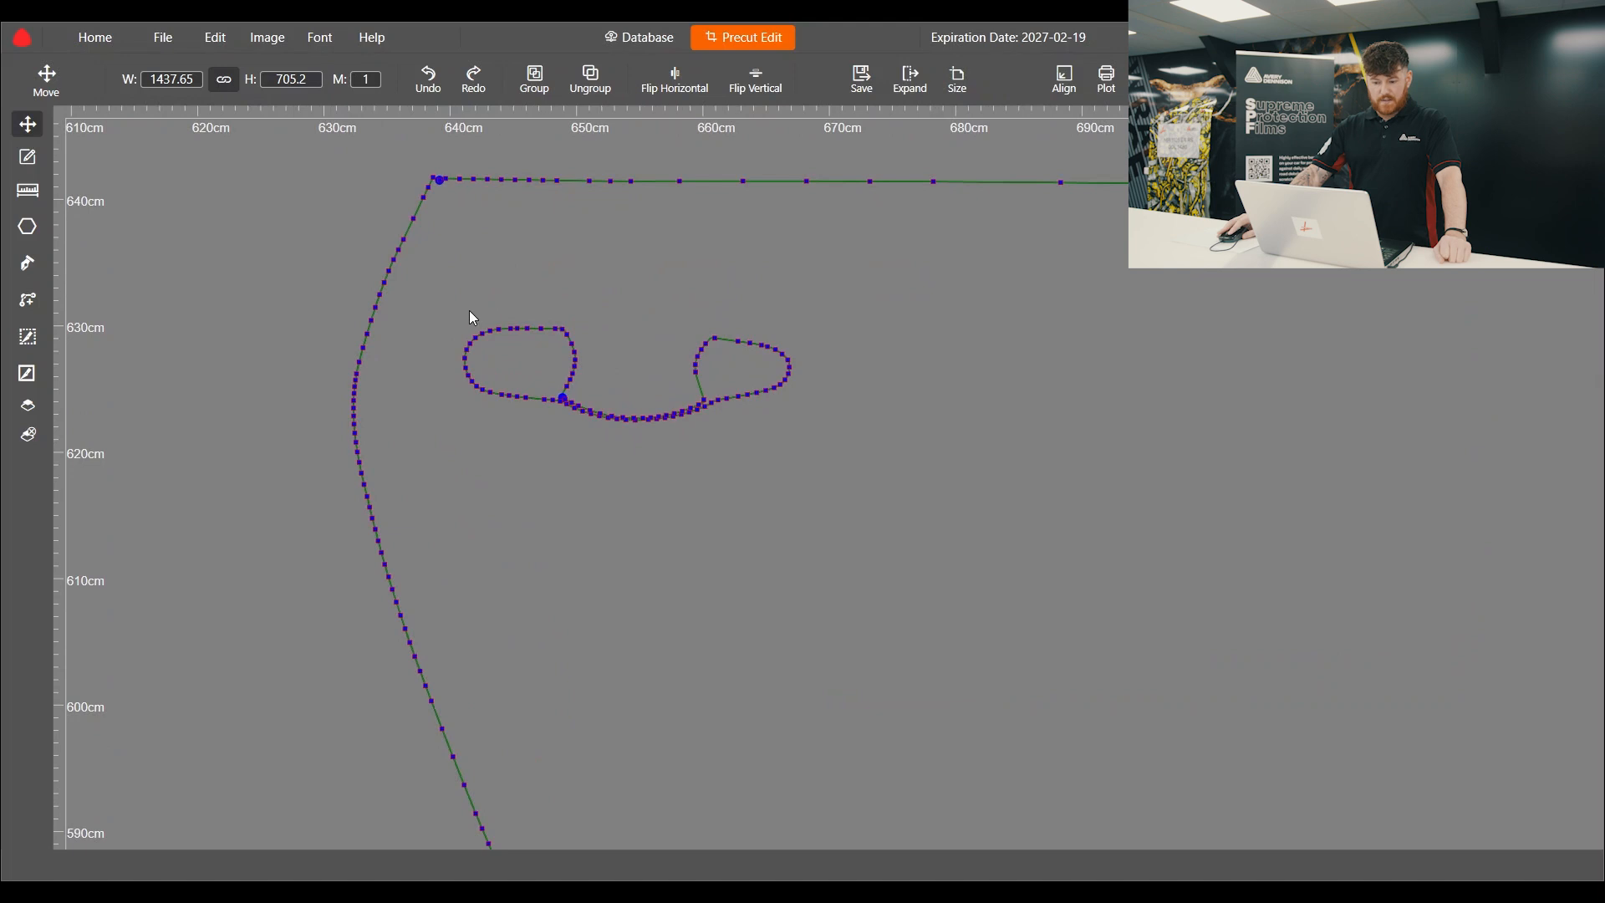
left_click_drag(440, 291, 866, 458)
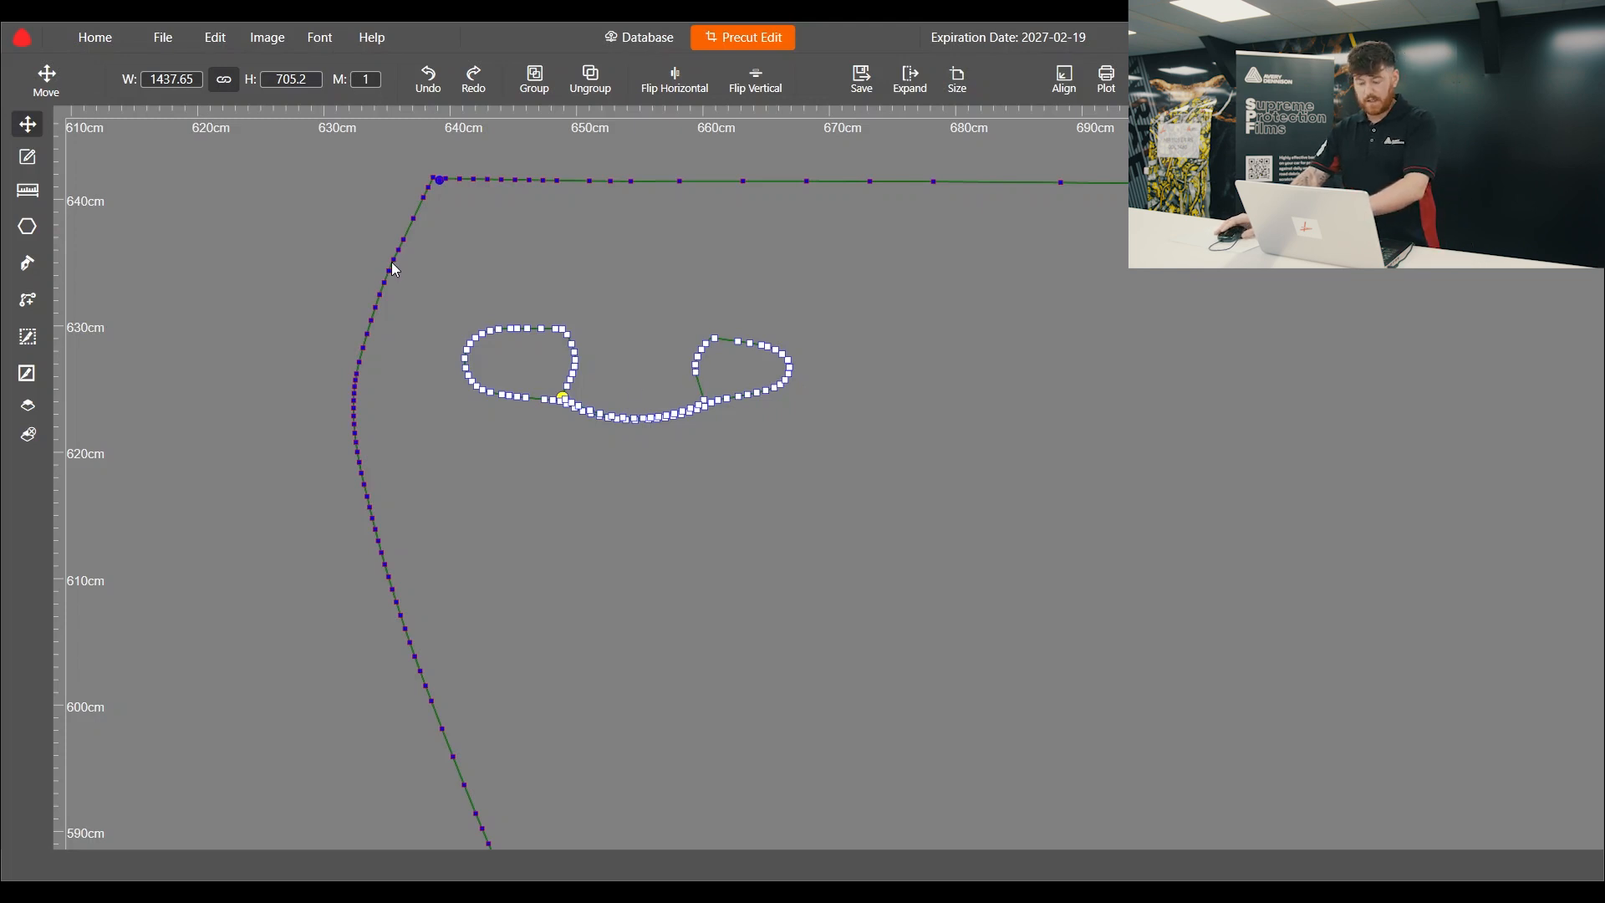
key("Delete")
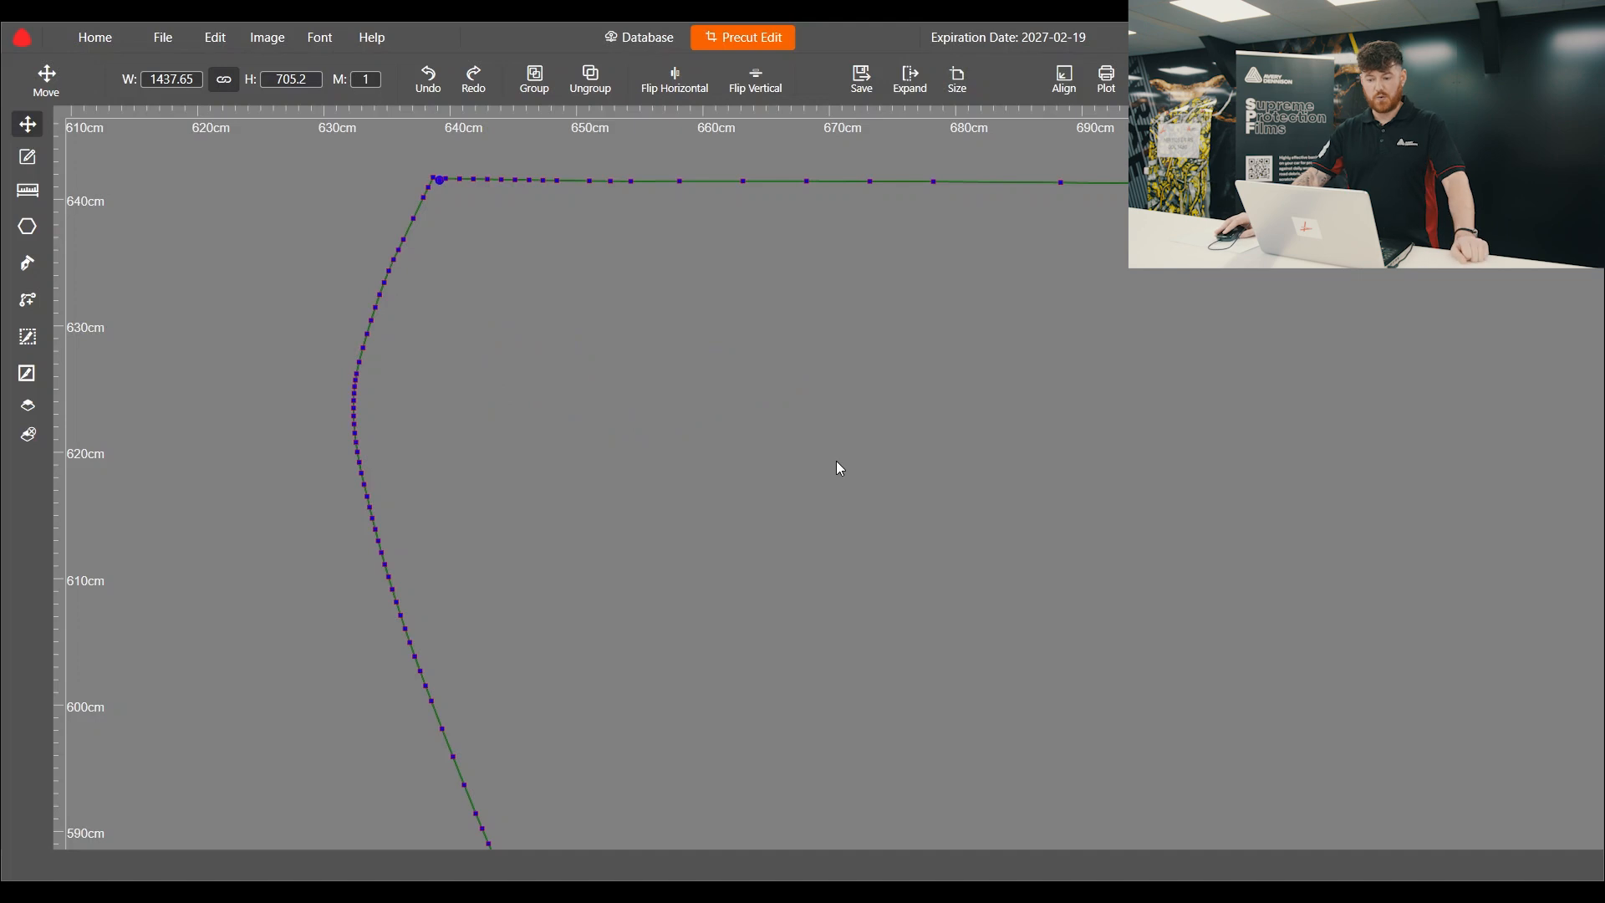
left_click(28, 130)
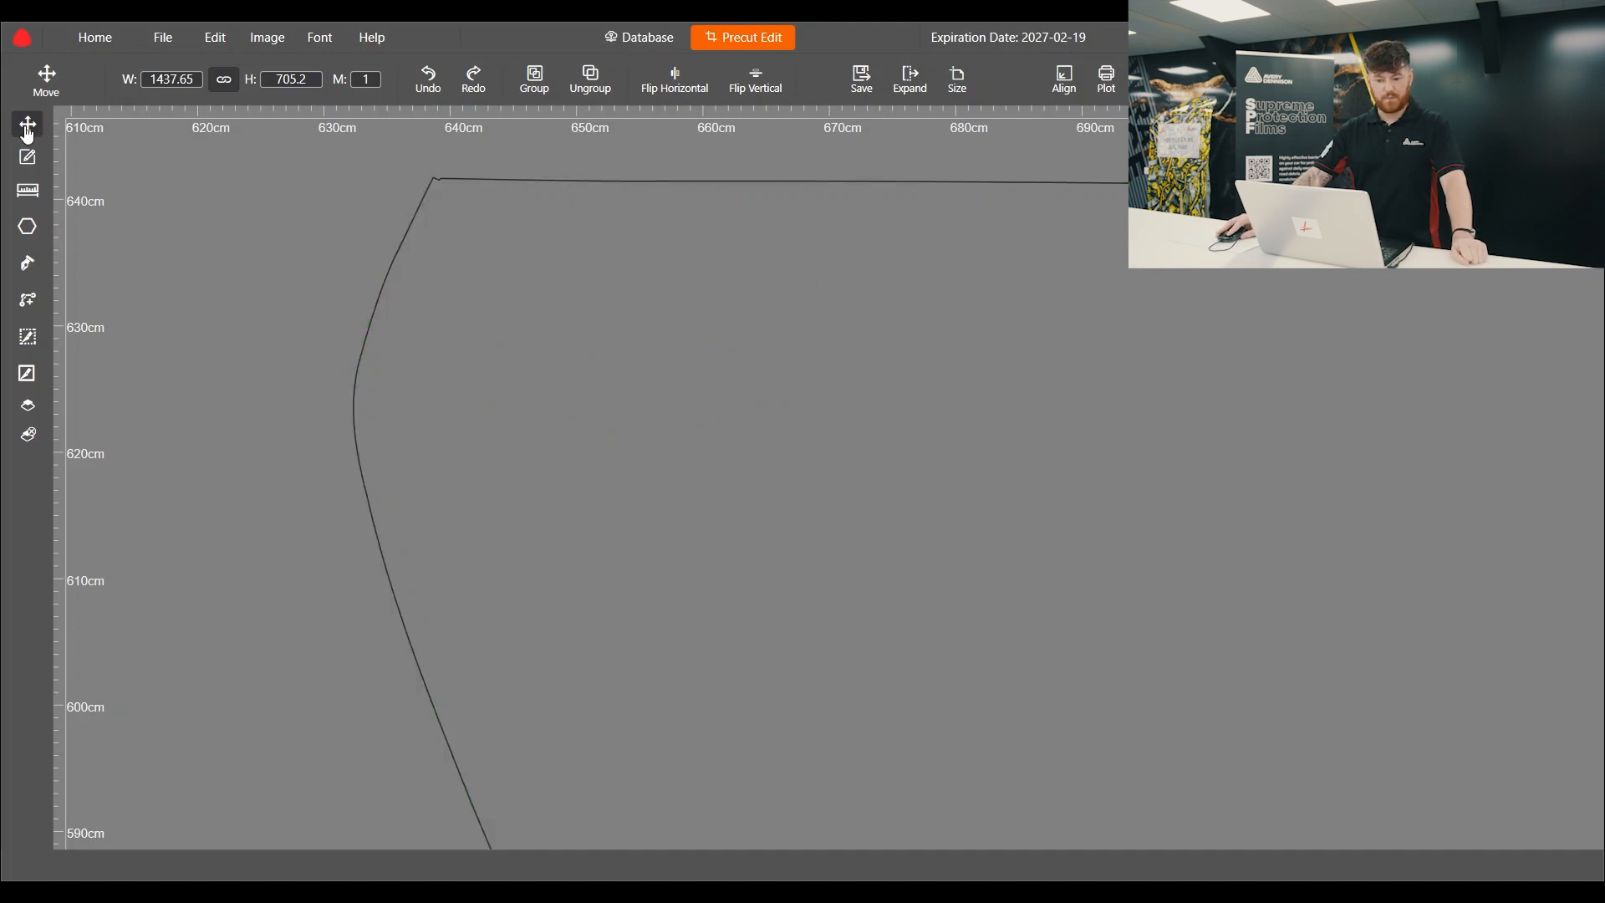
Shift the edited door panel slightly within the free space above the side views.
scroll(414, 328, "down", 5)
left_click_drag(501, 413, 580, 444)
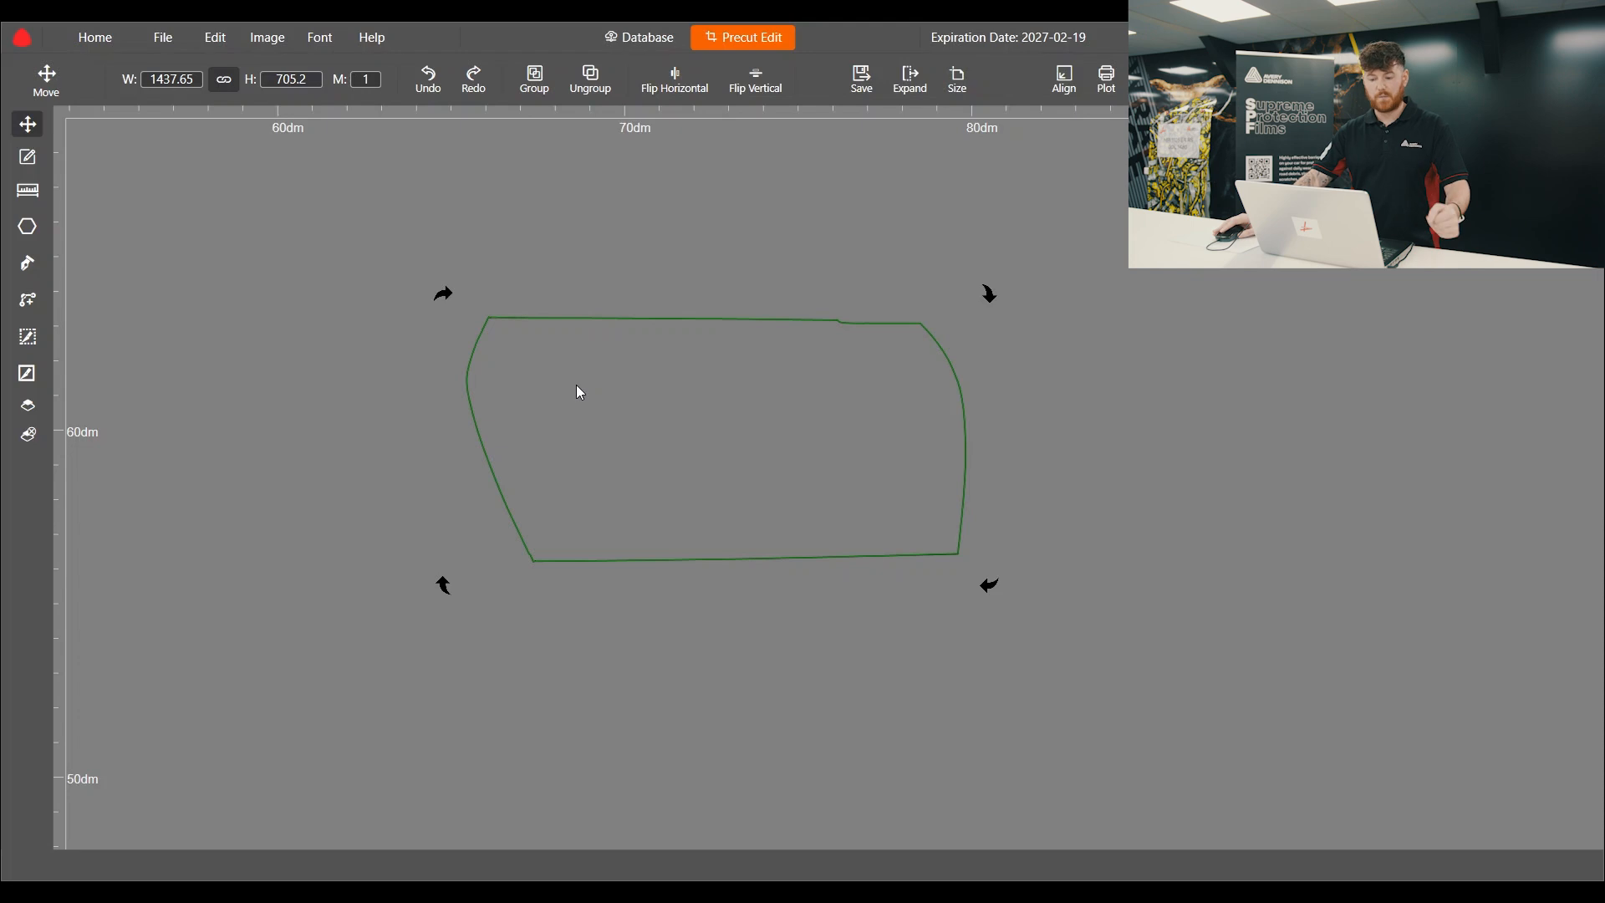
scroll(576, 373, "down", 3)
scroll(563, 369, "up", 2)
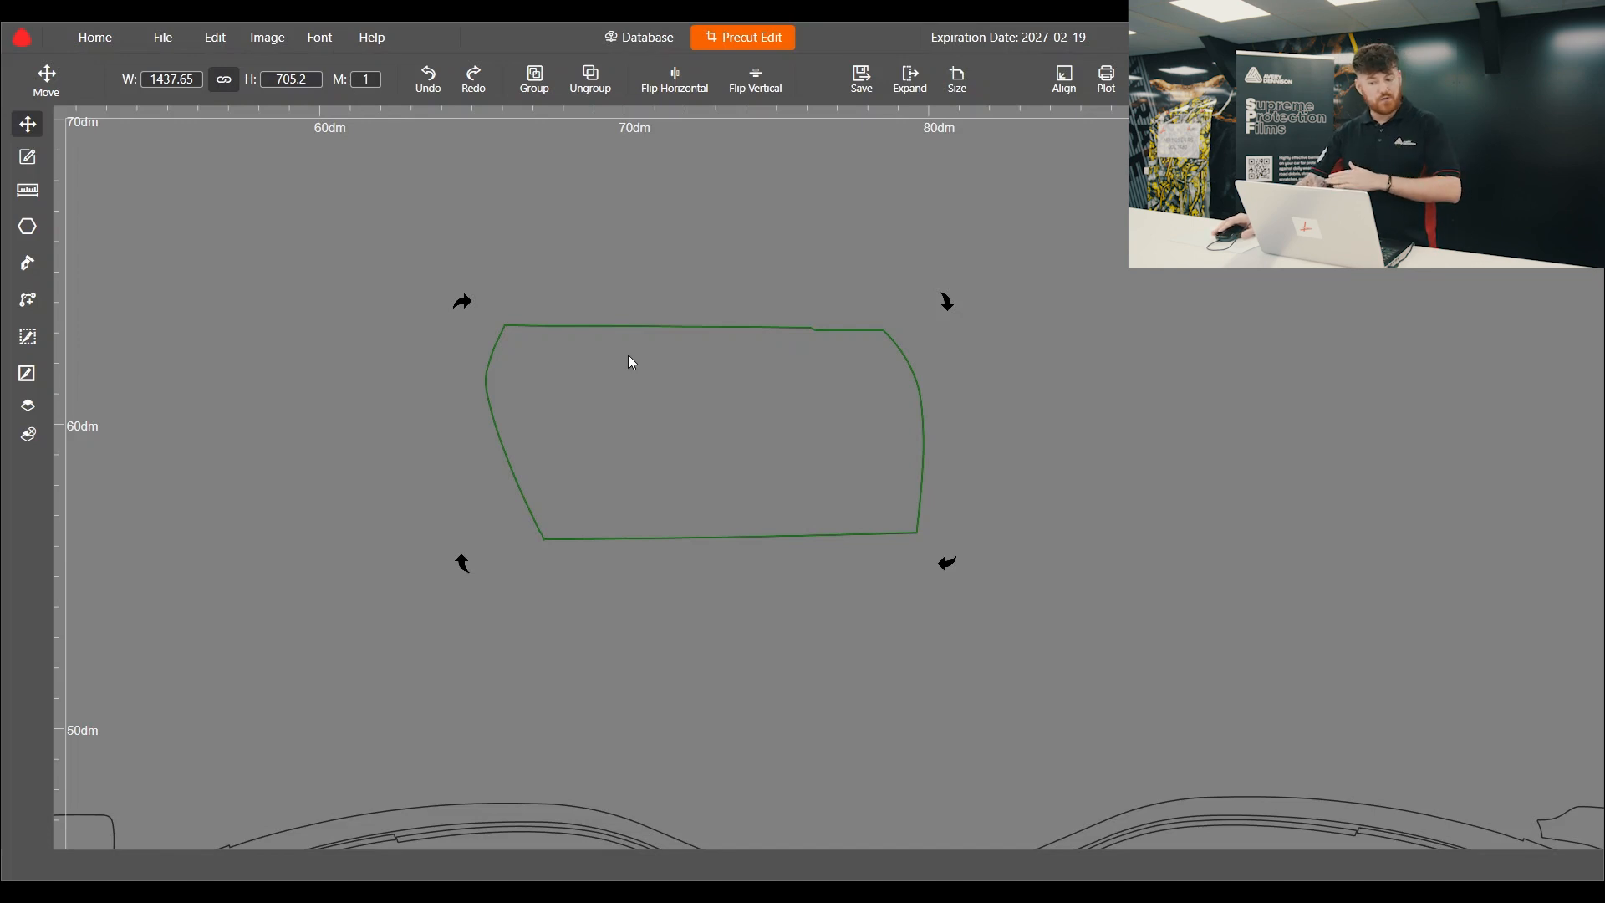
scroll(627, 208, "down", 2)
Move the boot lid panel with the round and model badge cut-outs out of the second side view into the free space above.
scroll(785, 436, "up", 4)
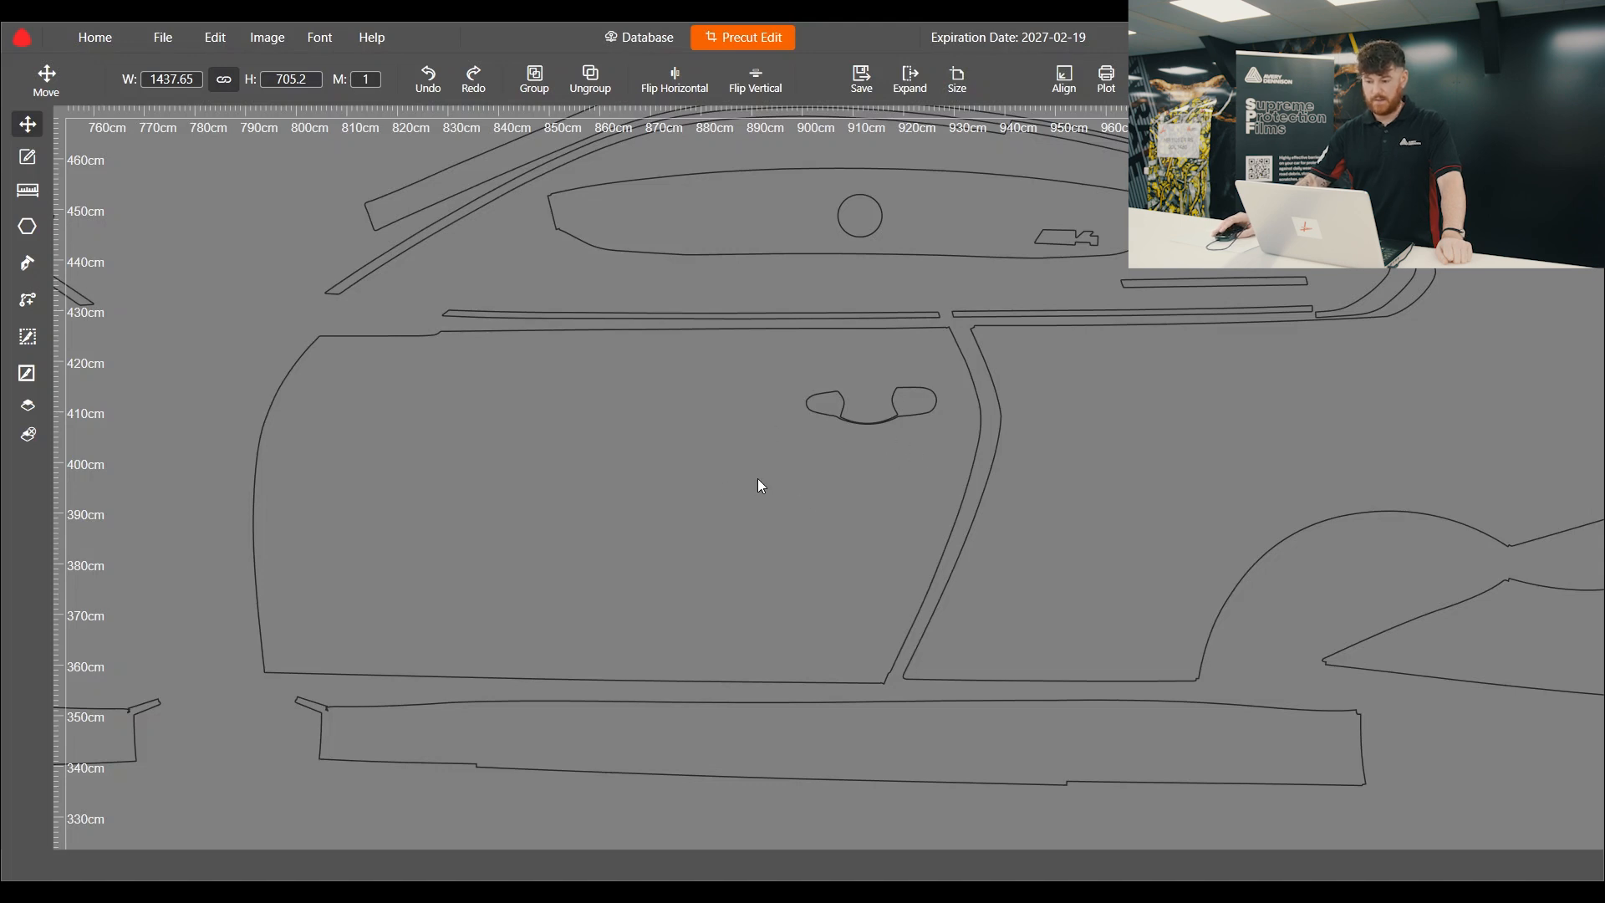
scroll(735, 484, "down", 3)
left_click(784, 368)
left_click_drag(799, 342, 835, 188)
scroll(579, 463, "down", 2)
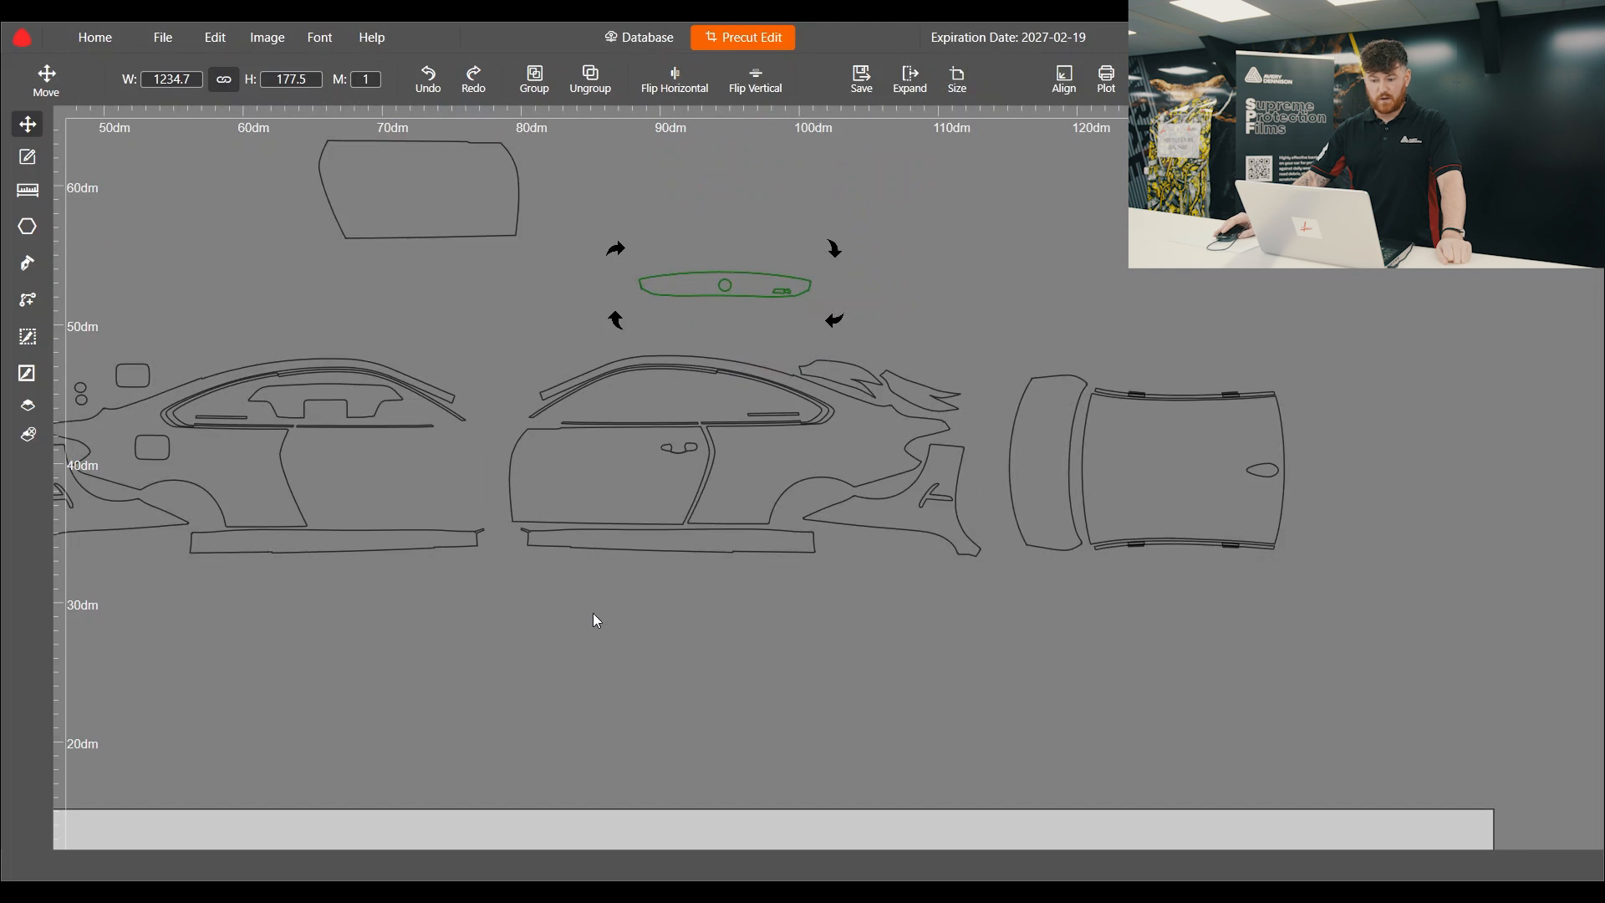
scroll(654, 584, "down", 2)
scroll(539, 331, "up", 2)
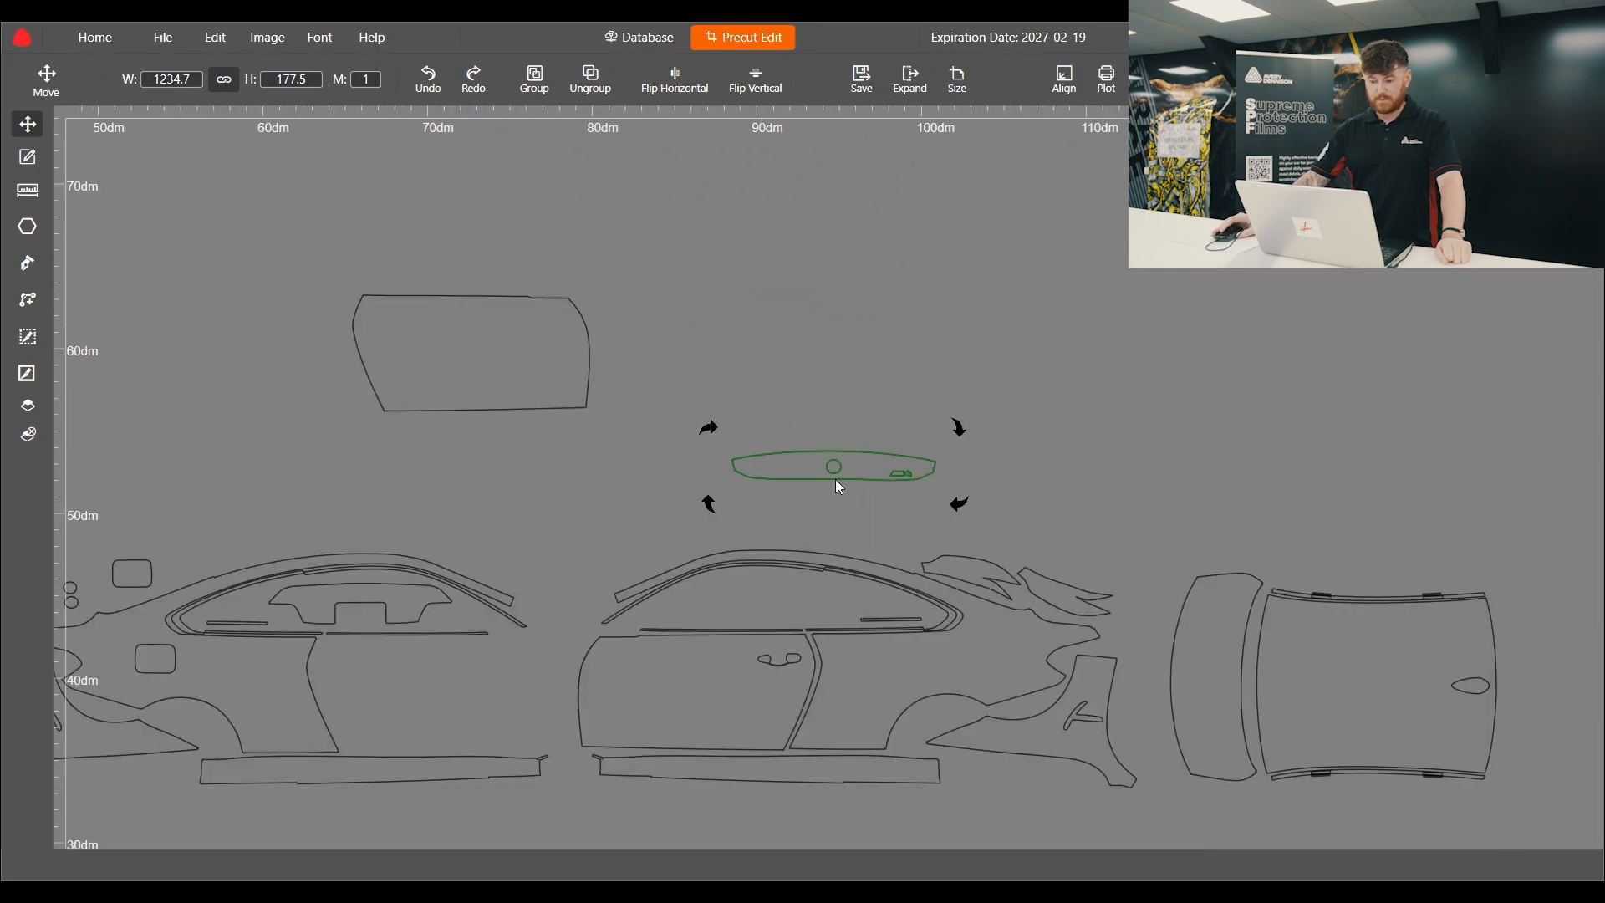
scroll(835, 479, "up", 3)
left_click_drag(751, 459, 675, 269)
scroll(919, 301, "up", 3)
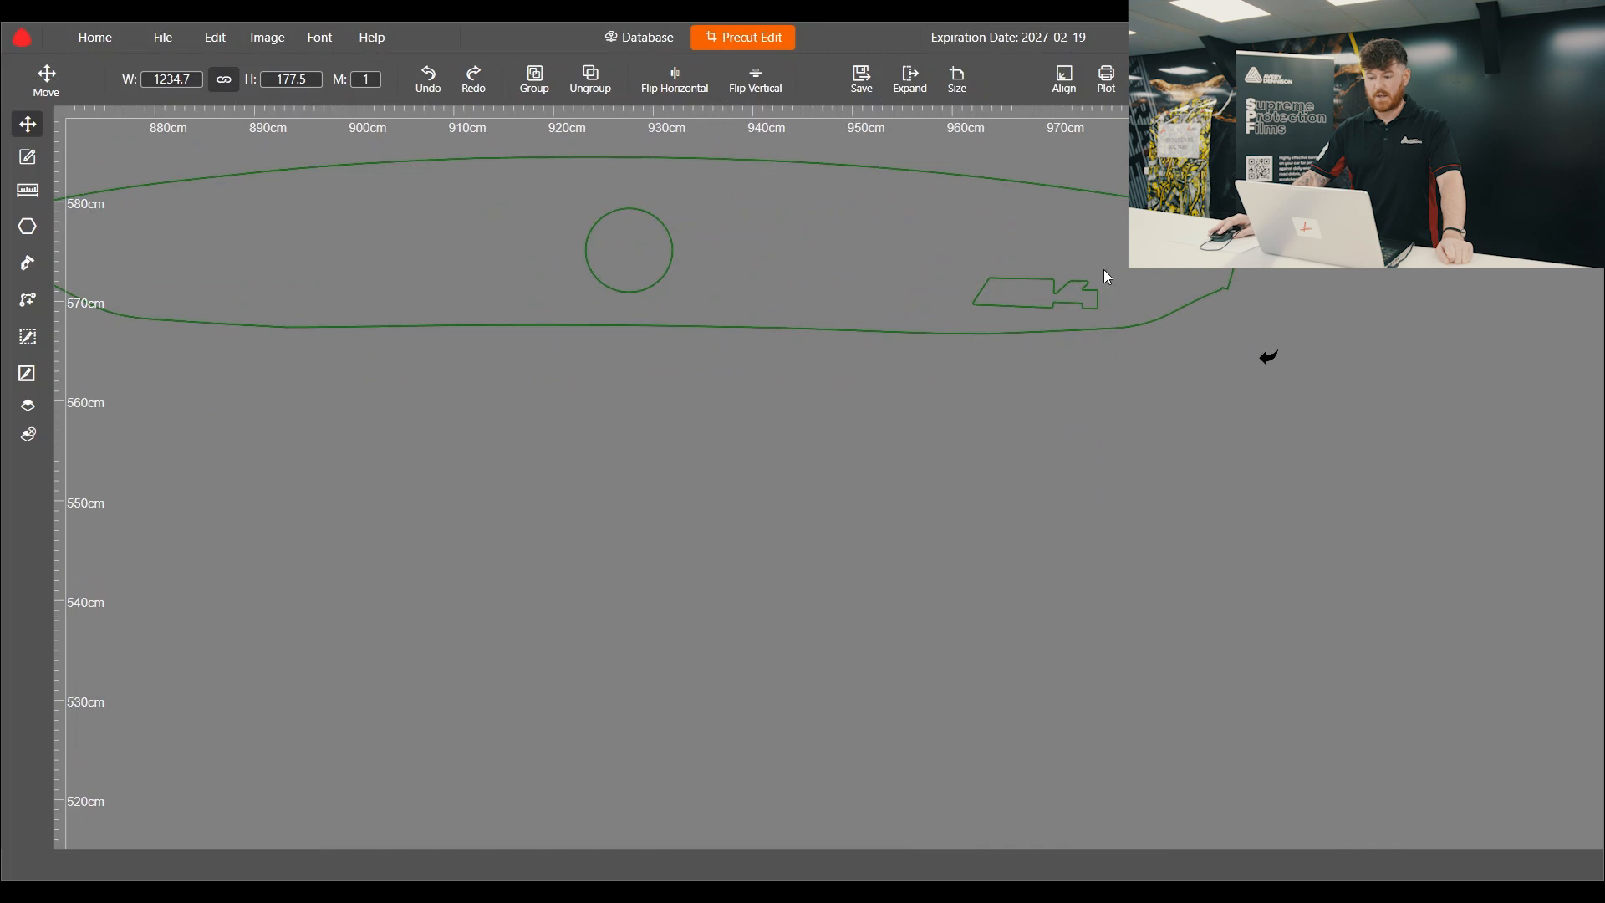
Delete all points of the round badge cut-out from the boot lid panel.
scroll(735, 341, "down", 2)
scroll(700, 273, "up", 1)
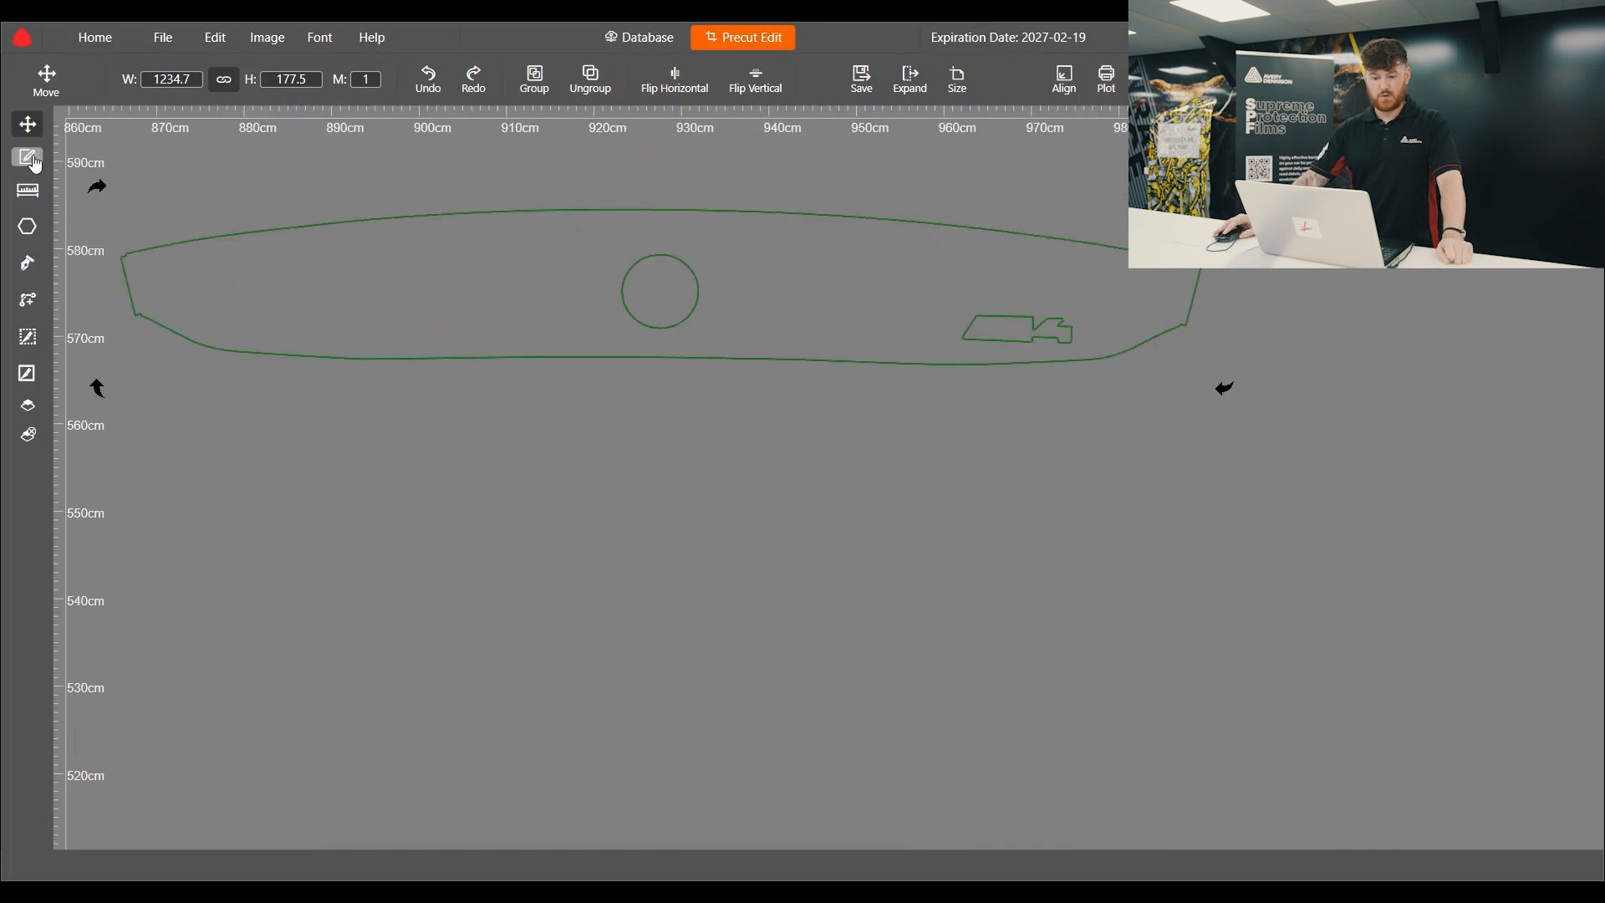
left_click(27, 158)
scroll(609, 280, "up", 3)
left_click_drag(595, 219, 826, 396)
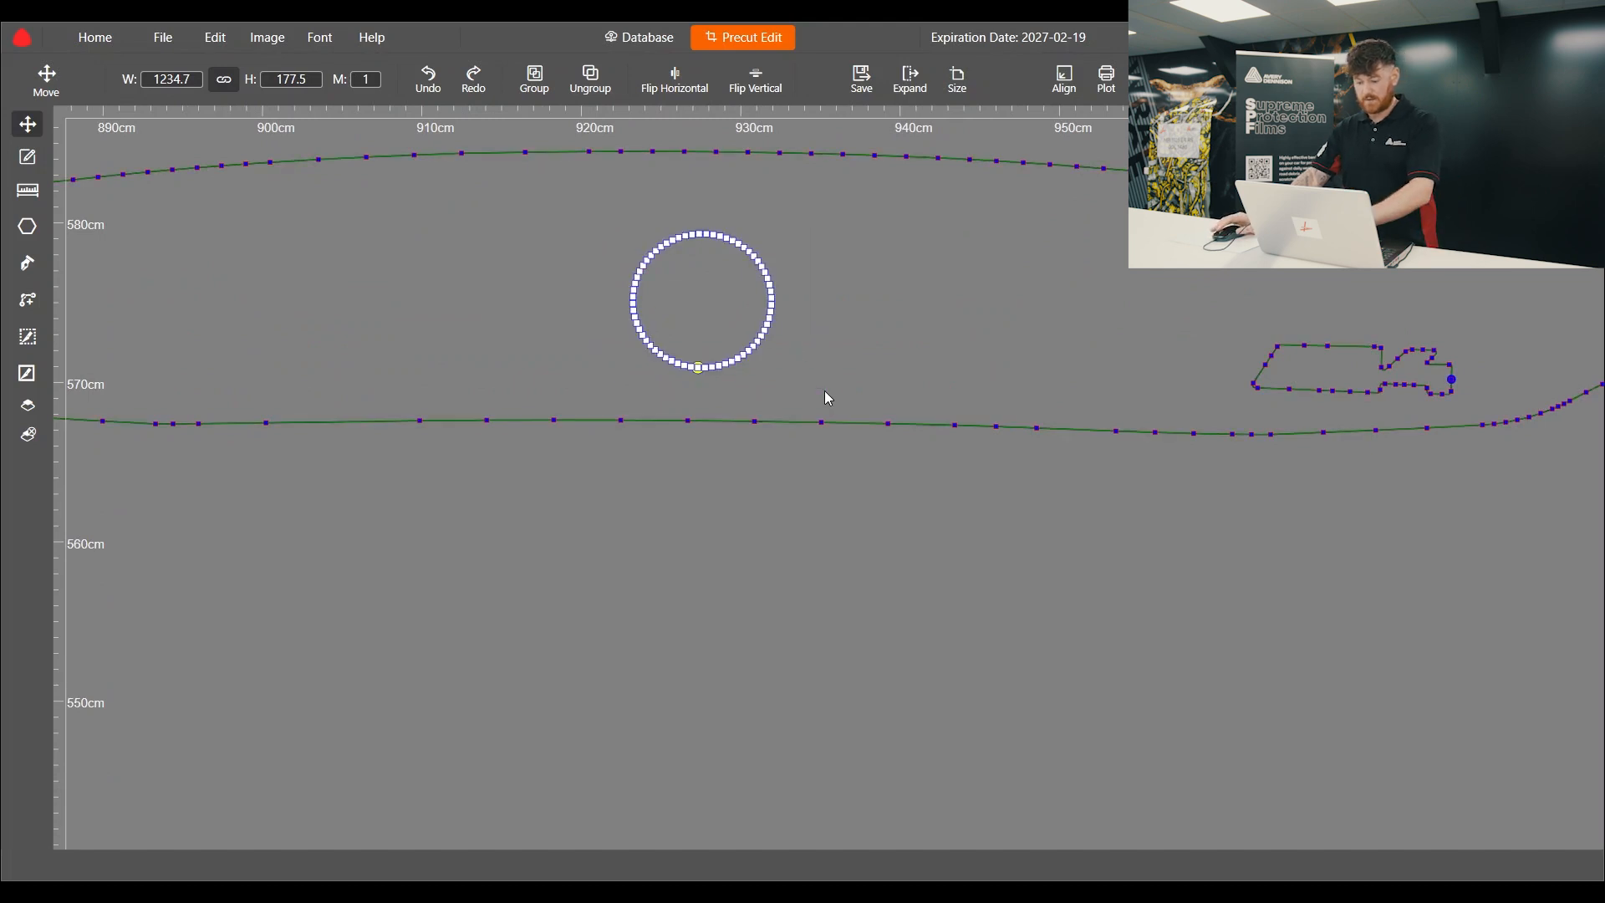
key("Delete")
Delete all points of the model badge cut-out from the boot lid panel and finish editing it.
scroll(653, 375, "down", 2)
scroll(1105, 373, "up", 4)
left_click_drag(777, 275, 1231, 440)
key("Delete")
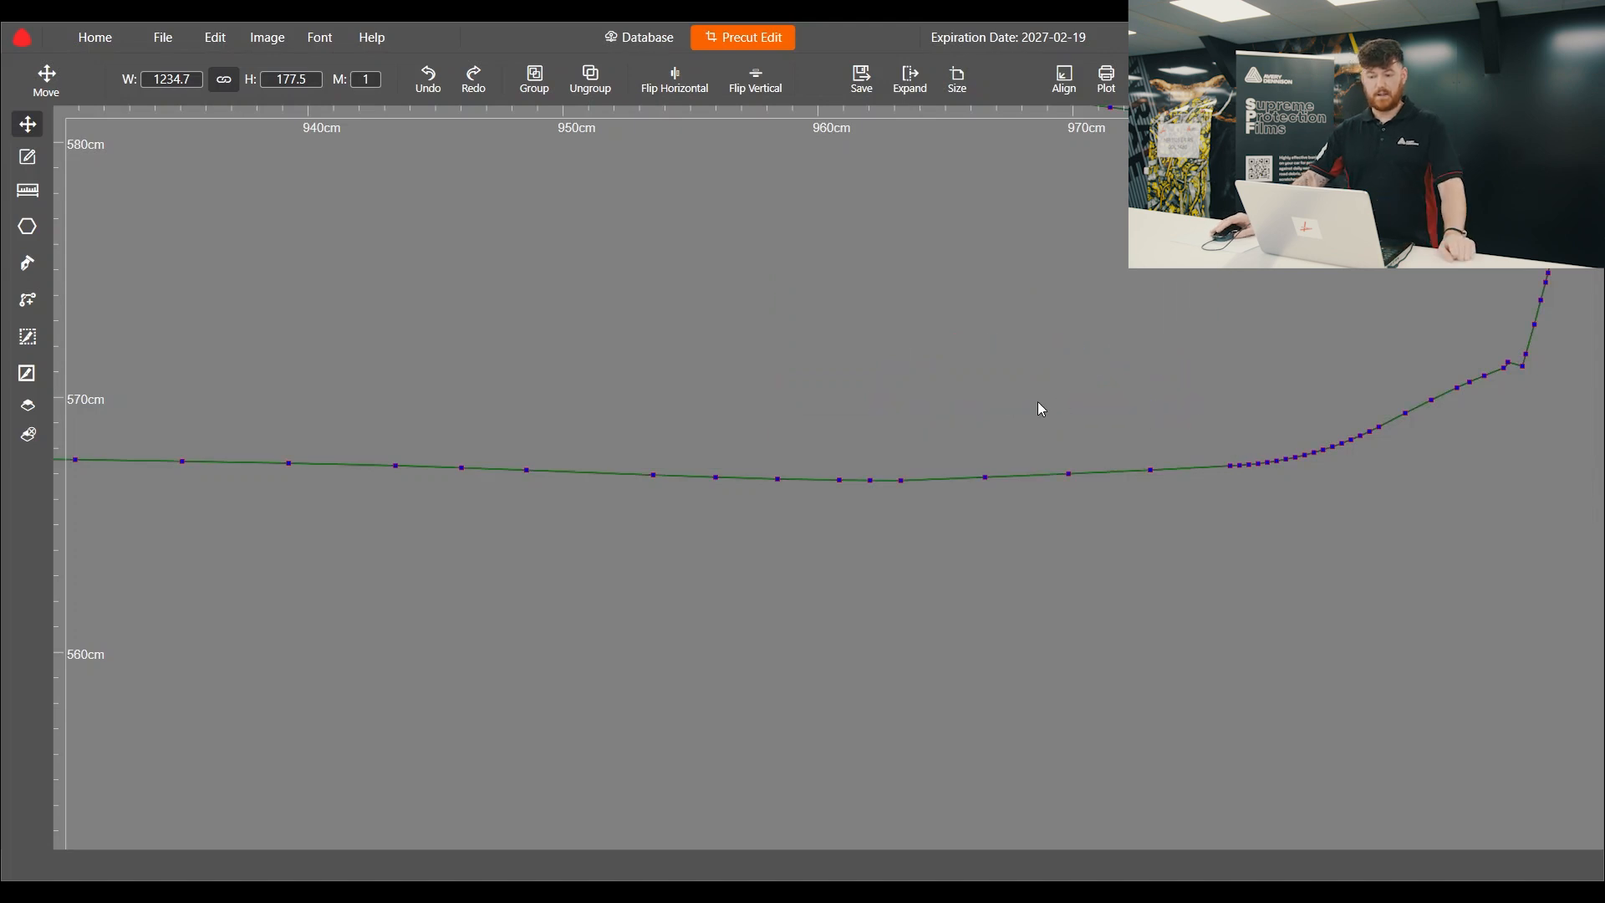
scroll(1039, 405, "down", 2)
scroll(1153, 524, "down", 3)
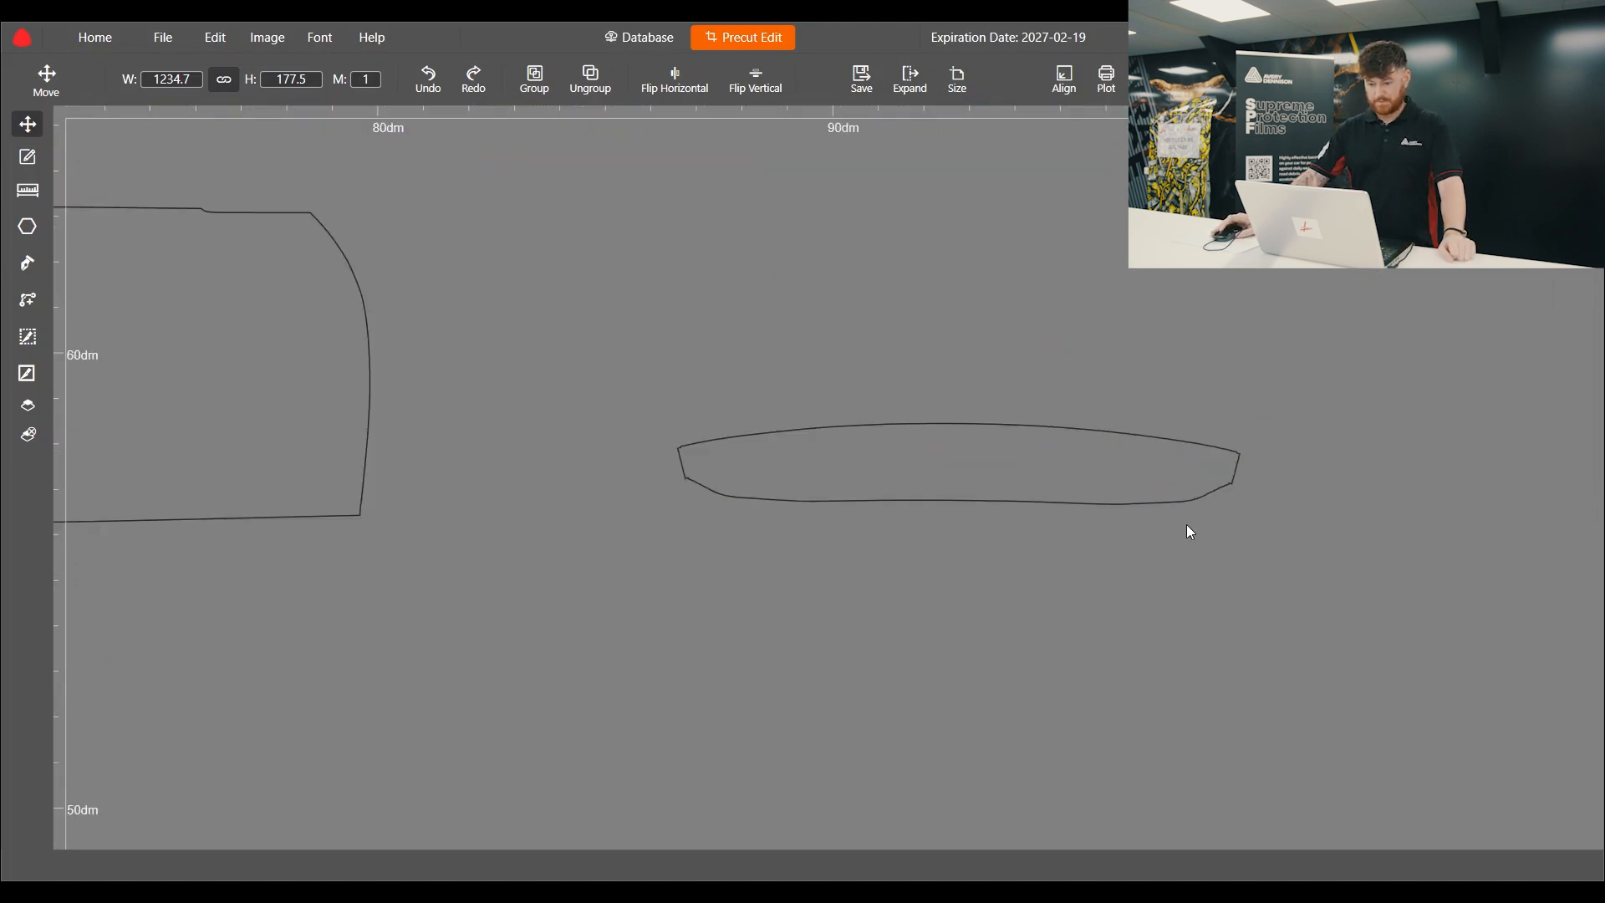
scroll(1145, 441, "down", 2)
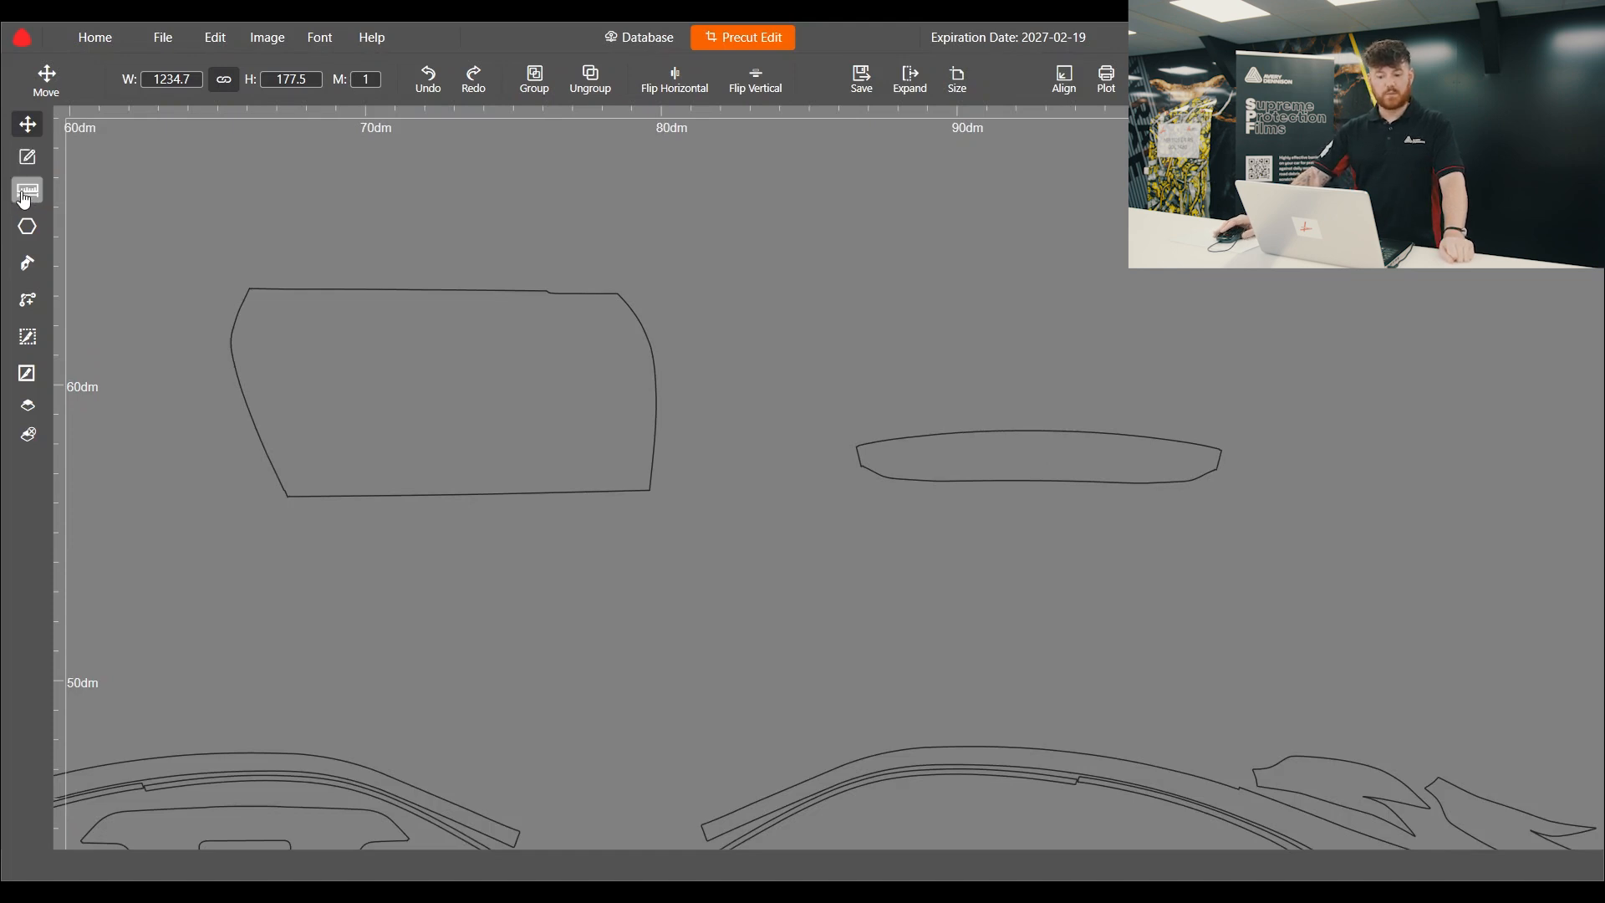
Move the rear quarter panel with its long roof strip from the second side view to the free space above the layout.
scroll(806, 426, "down", 2)
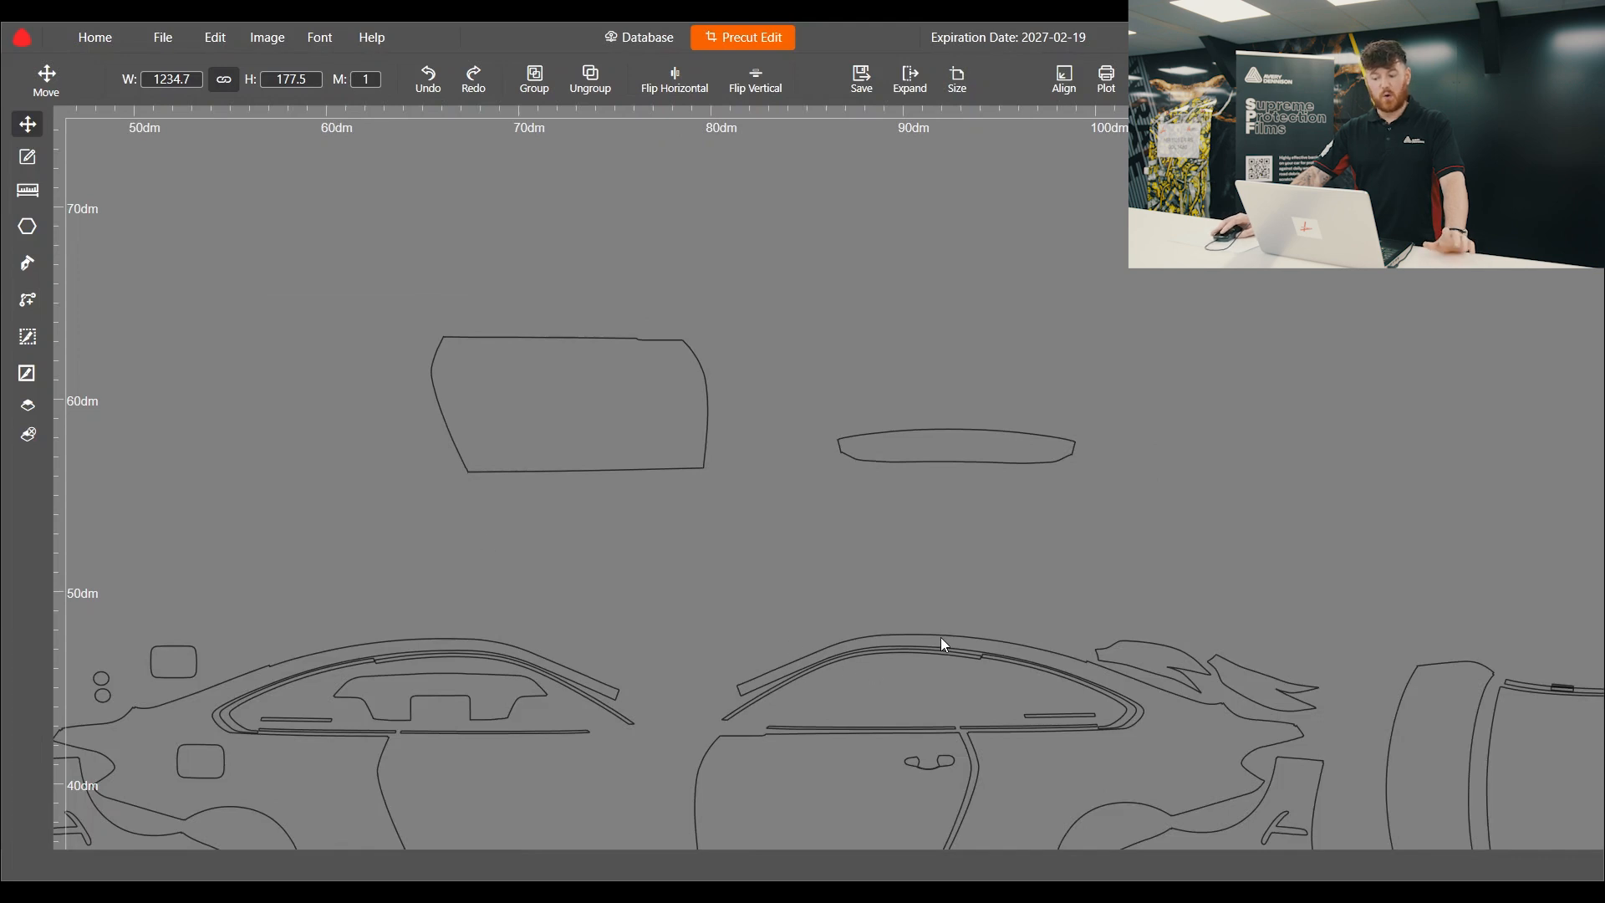
scroll(679, 593, "down", 2)
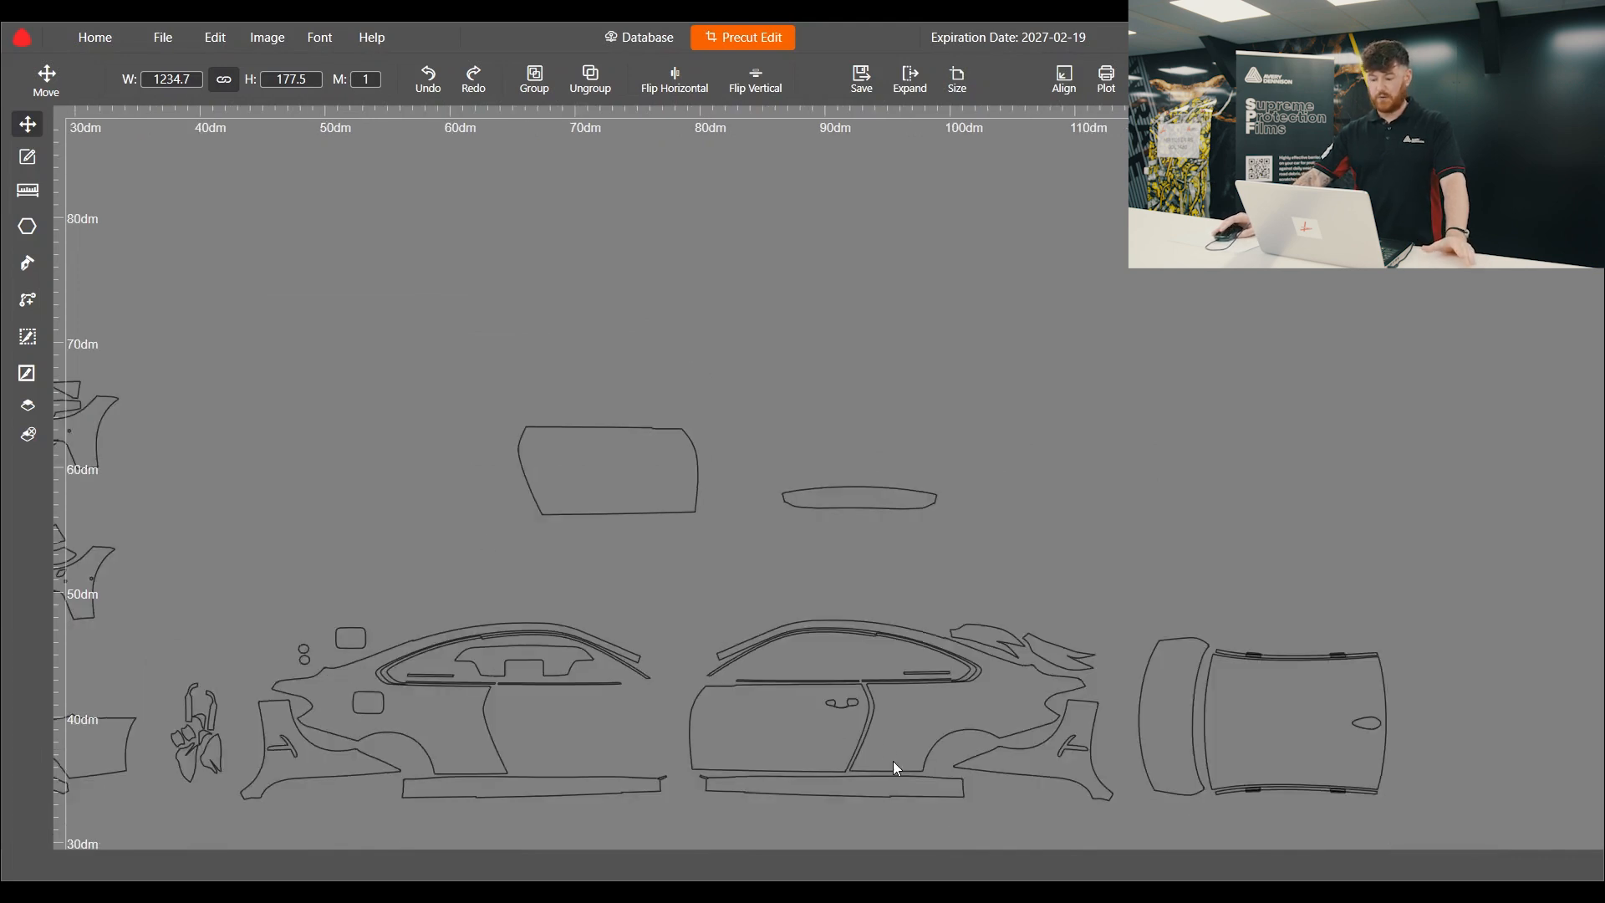
left_click_drag(903, 742, 1118, 314)
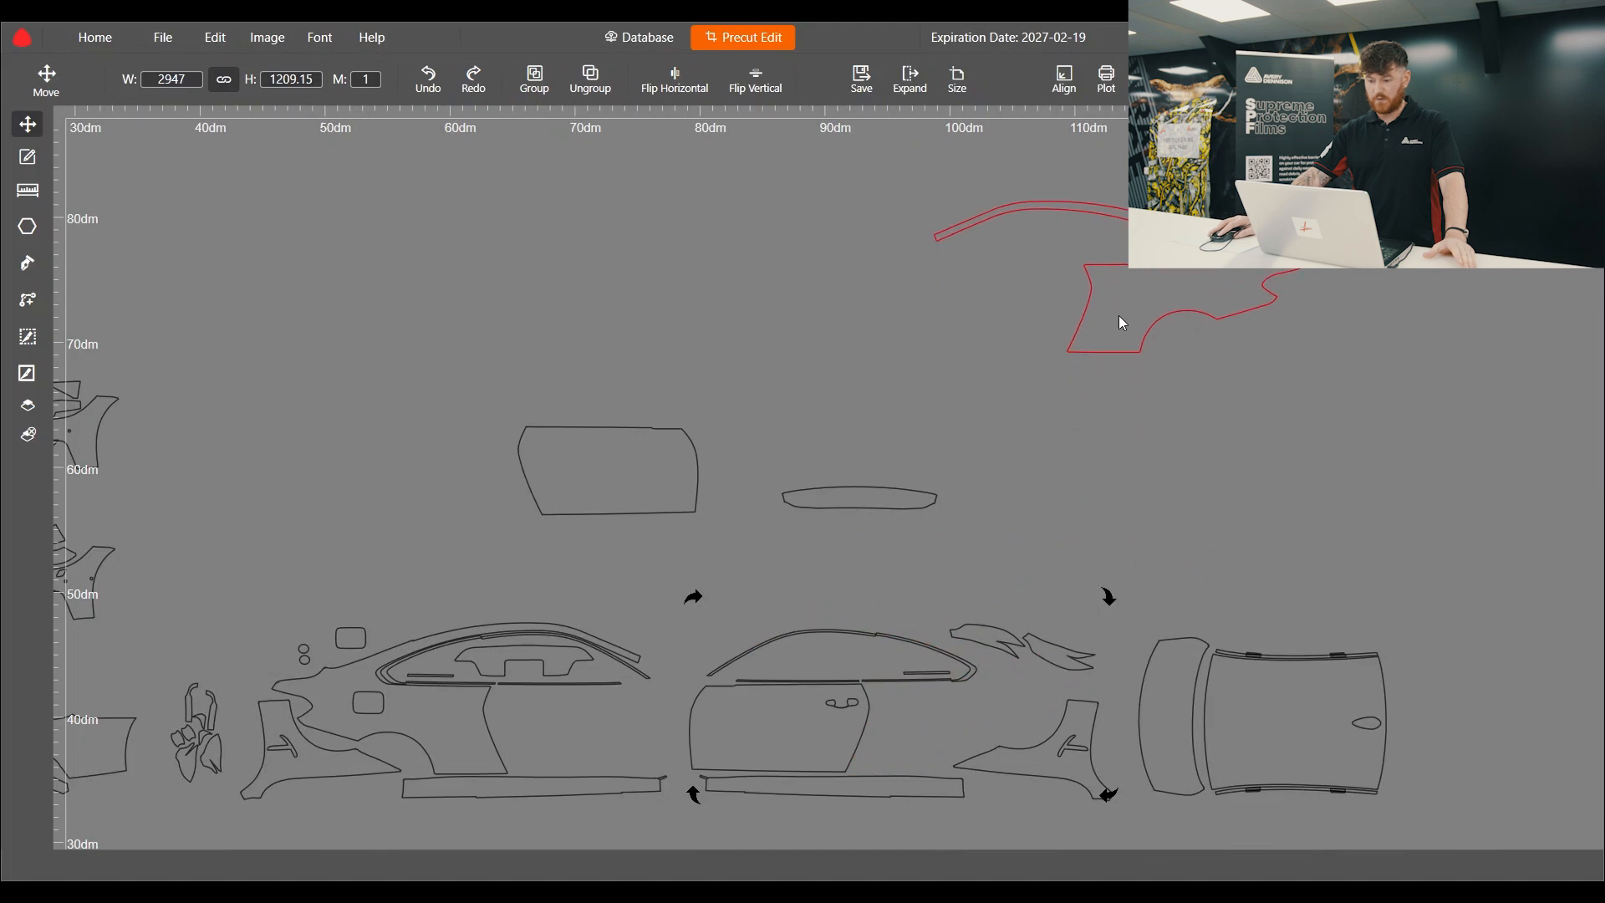
scroll(1063, 219, "up", 4)
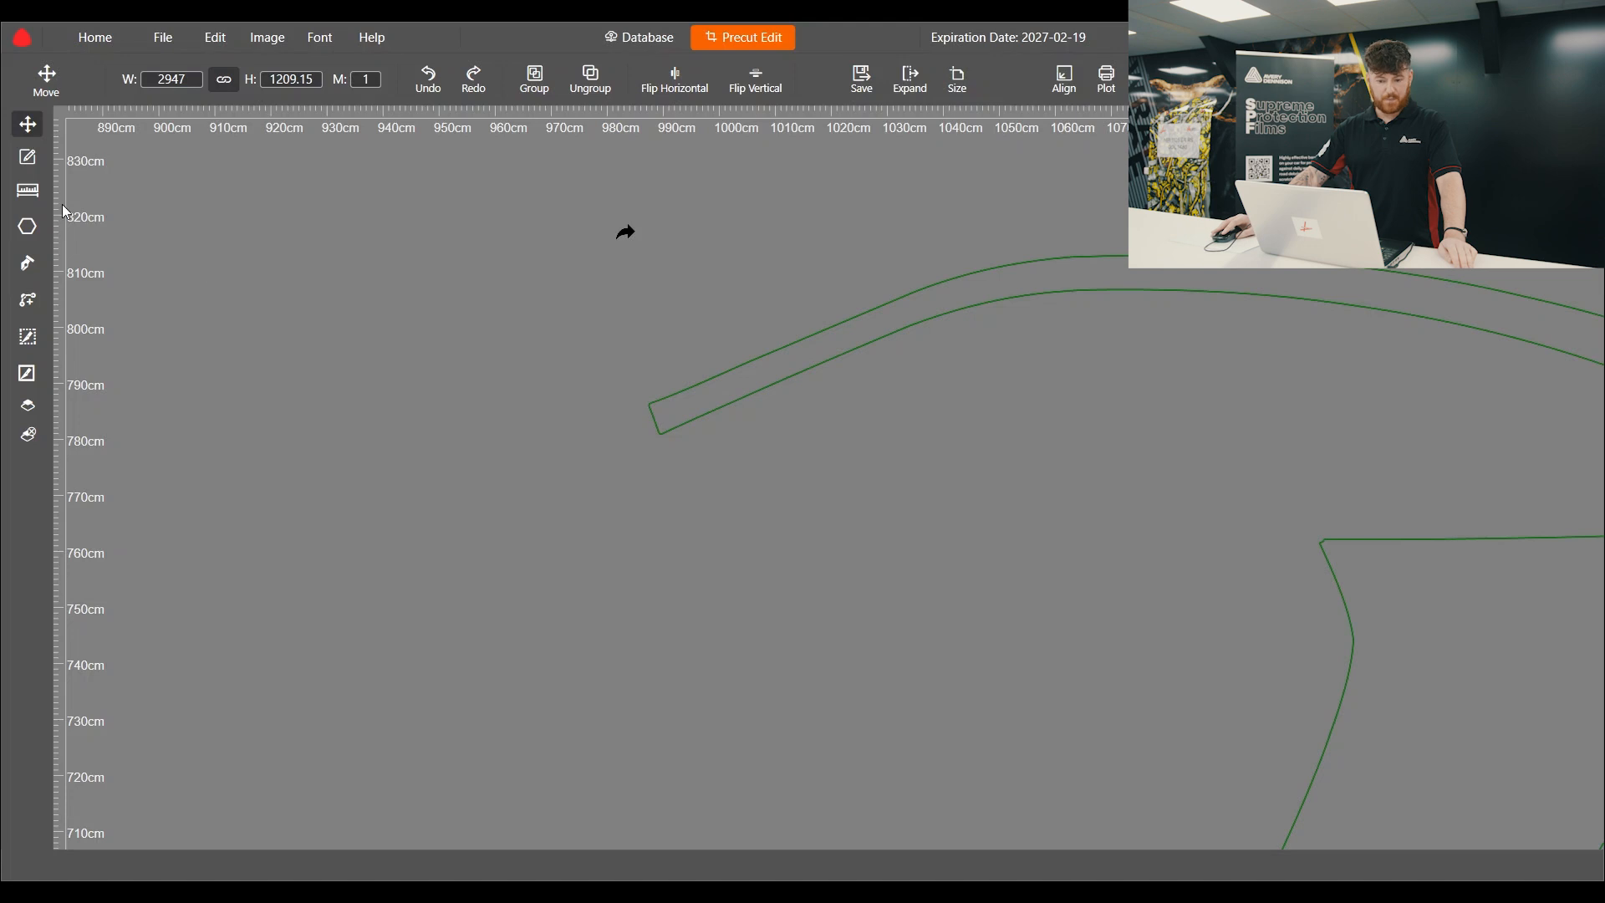
Mark off about 700 mm with the Measure tool from the front tip of the quarter panel's roof strip to its upper edge.
left_click(28, 190)
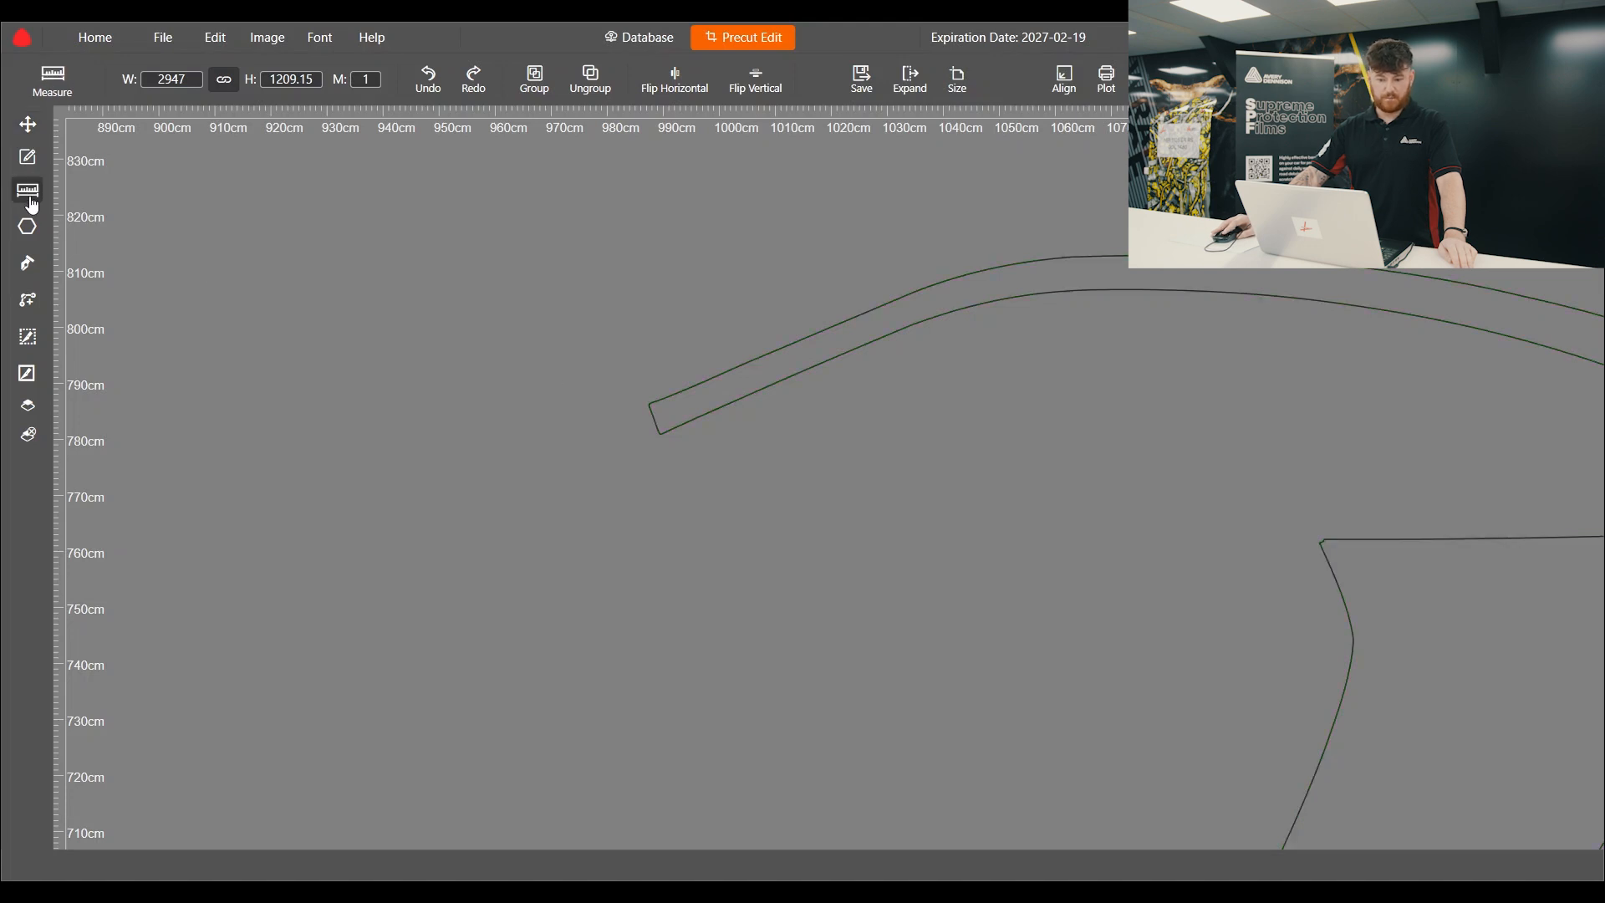
scroll(874, 340, "up", 6)
scroll(682, 452, "up", 3)
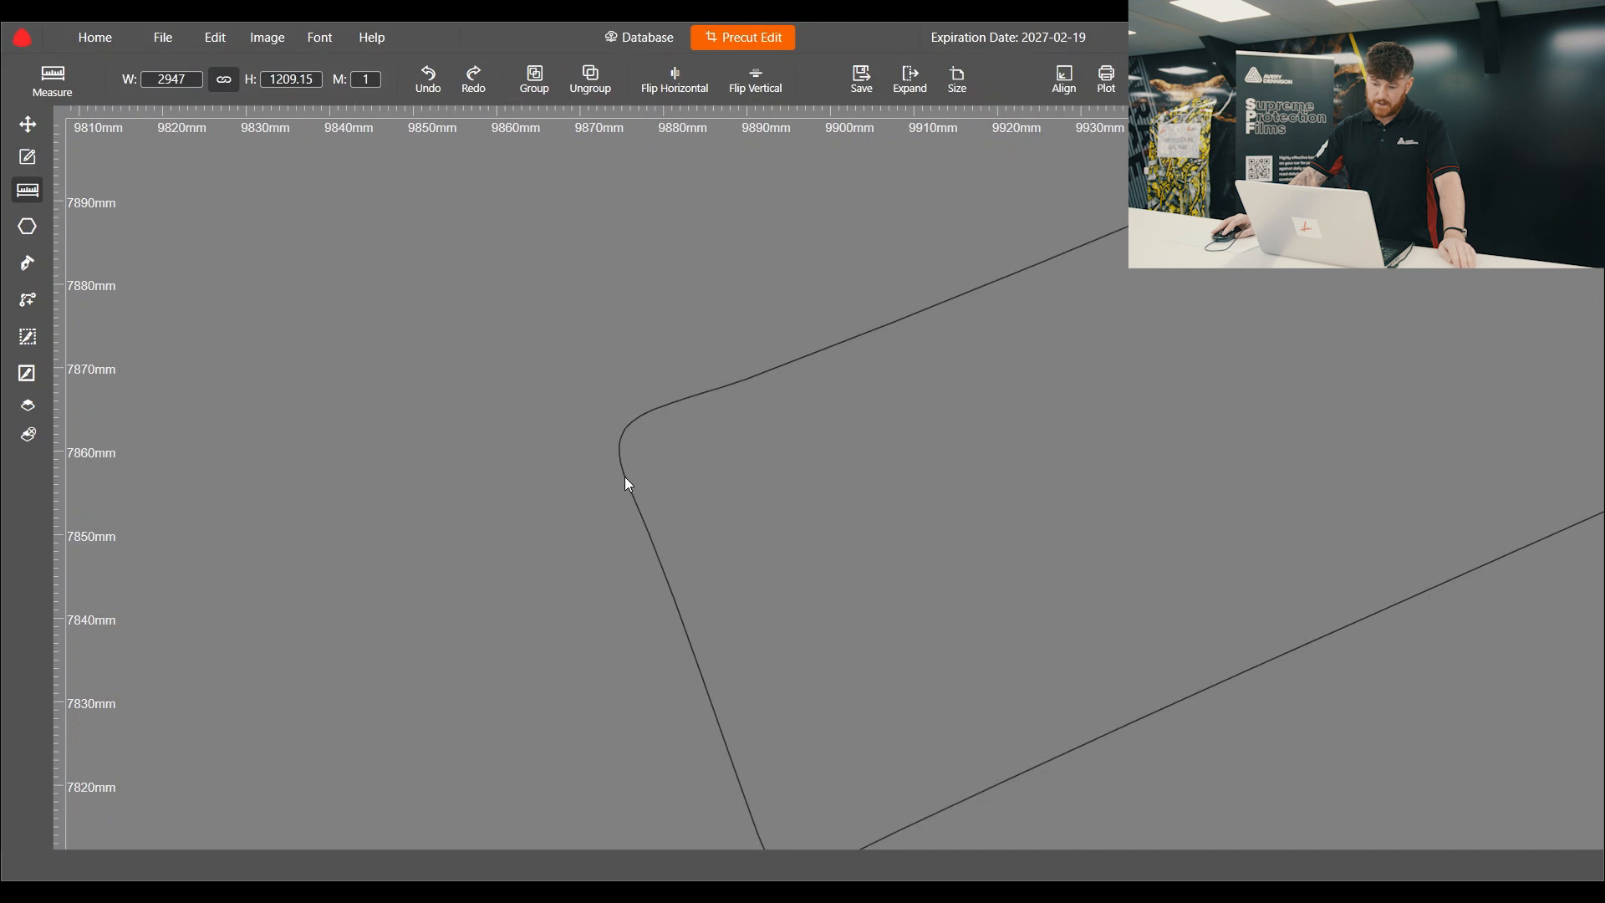
left_click(623, 478)
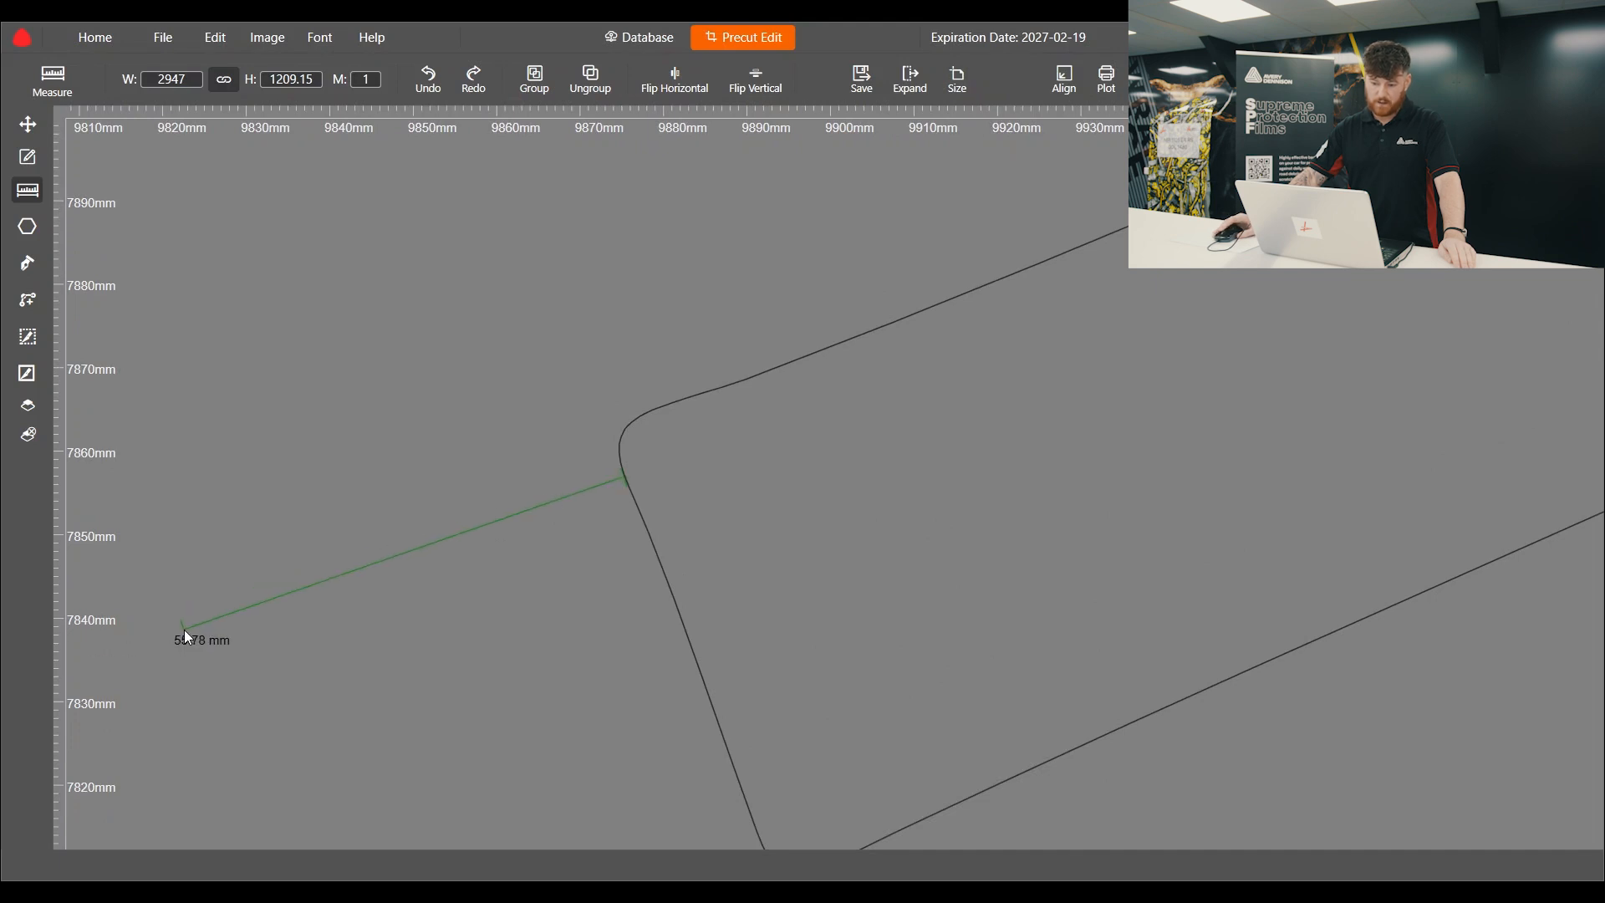
scroll(184, 631, "down", 3)
scroll(184, 629, "down", 3)
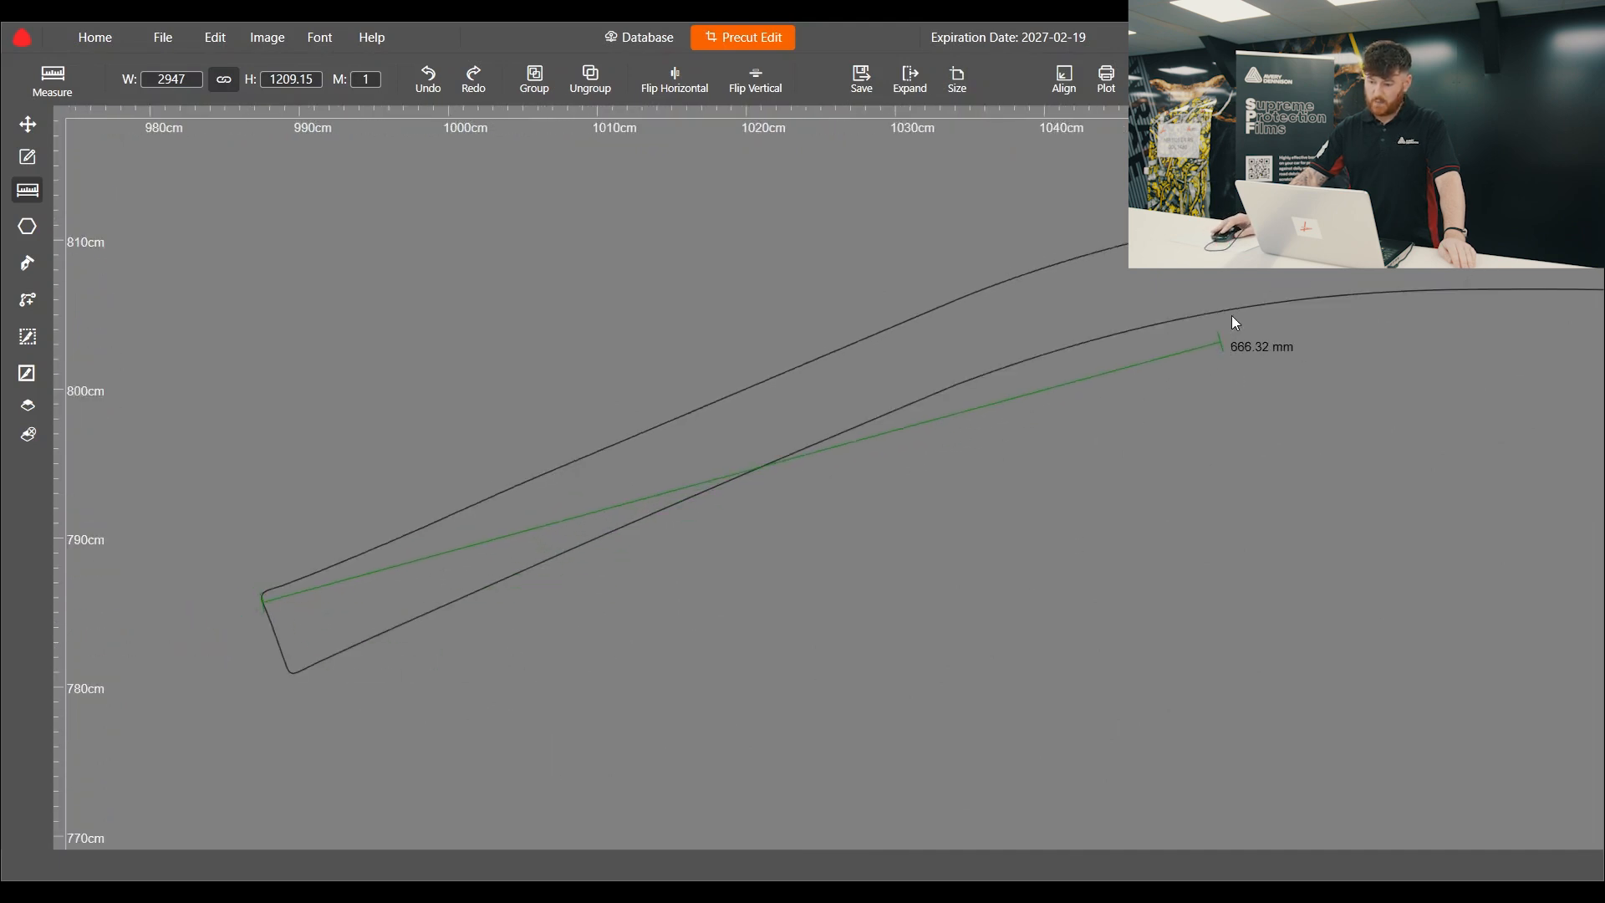
scroll(1273, 222, "up", 3)
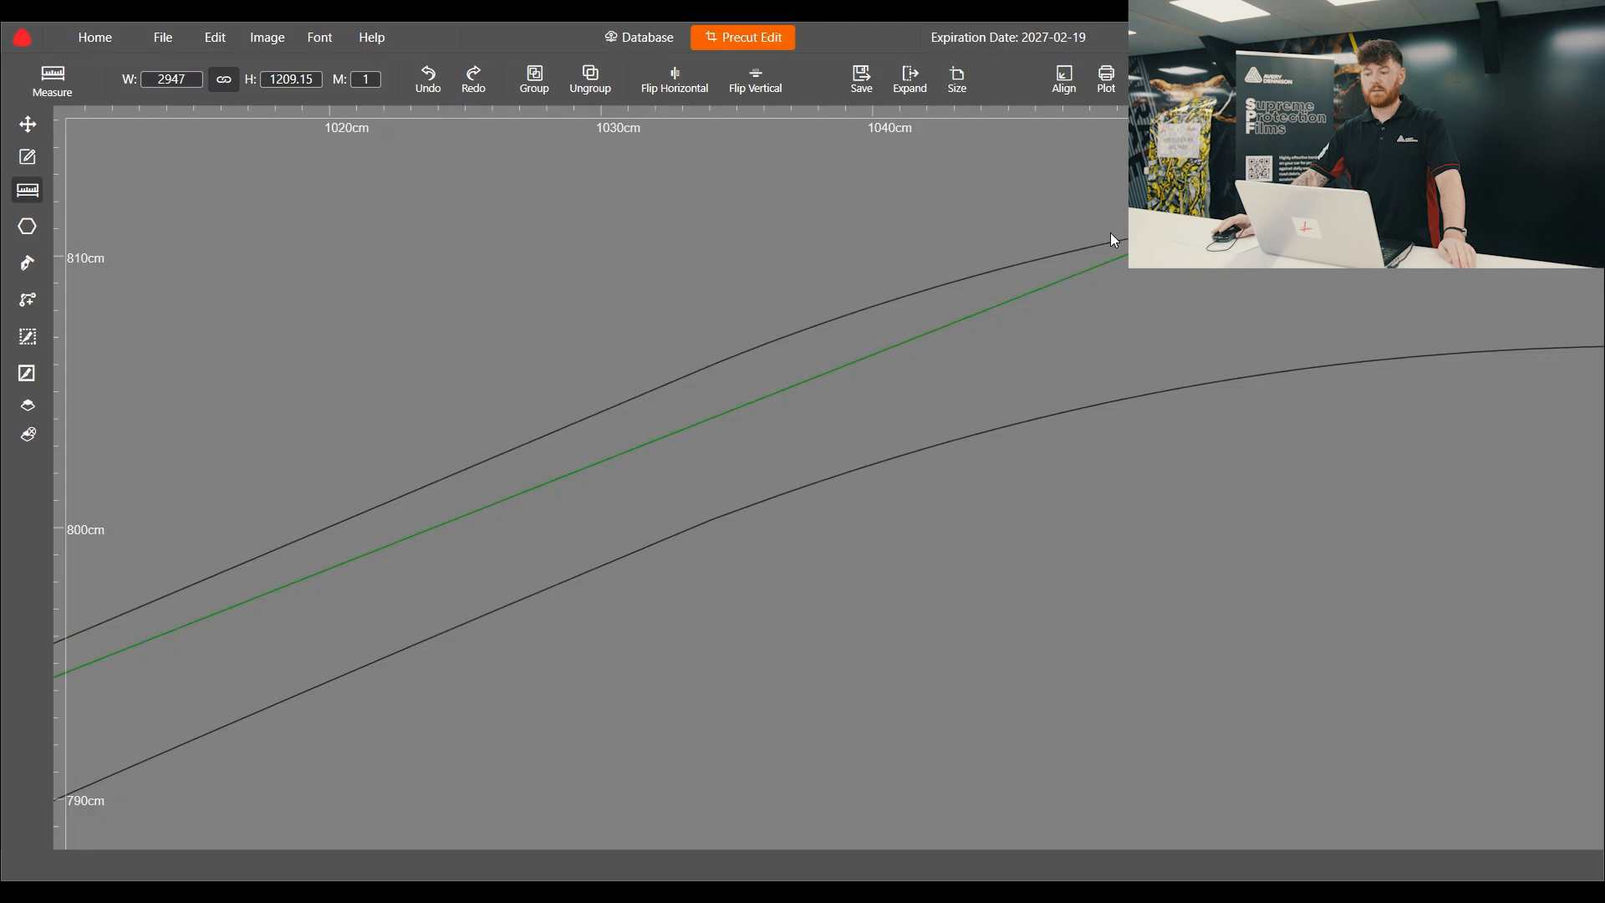
scroll(668, 473, "down", 5)
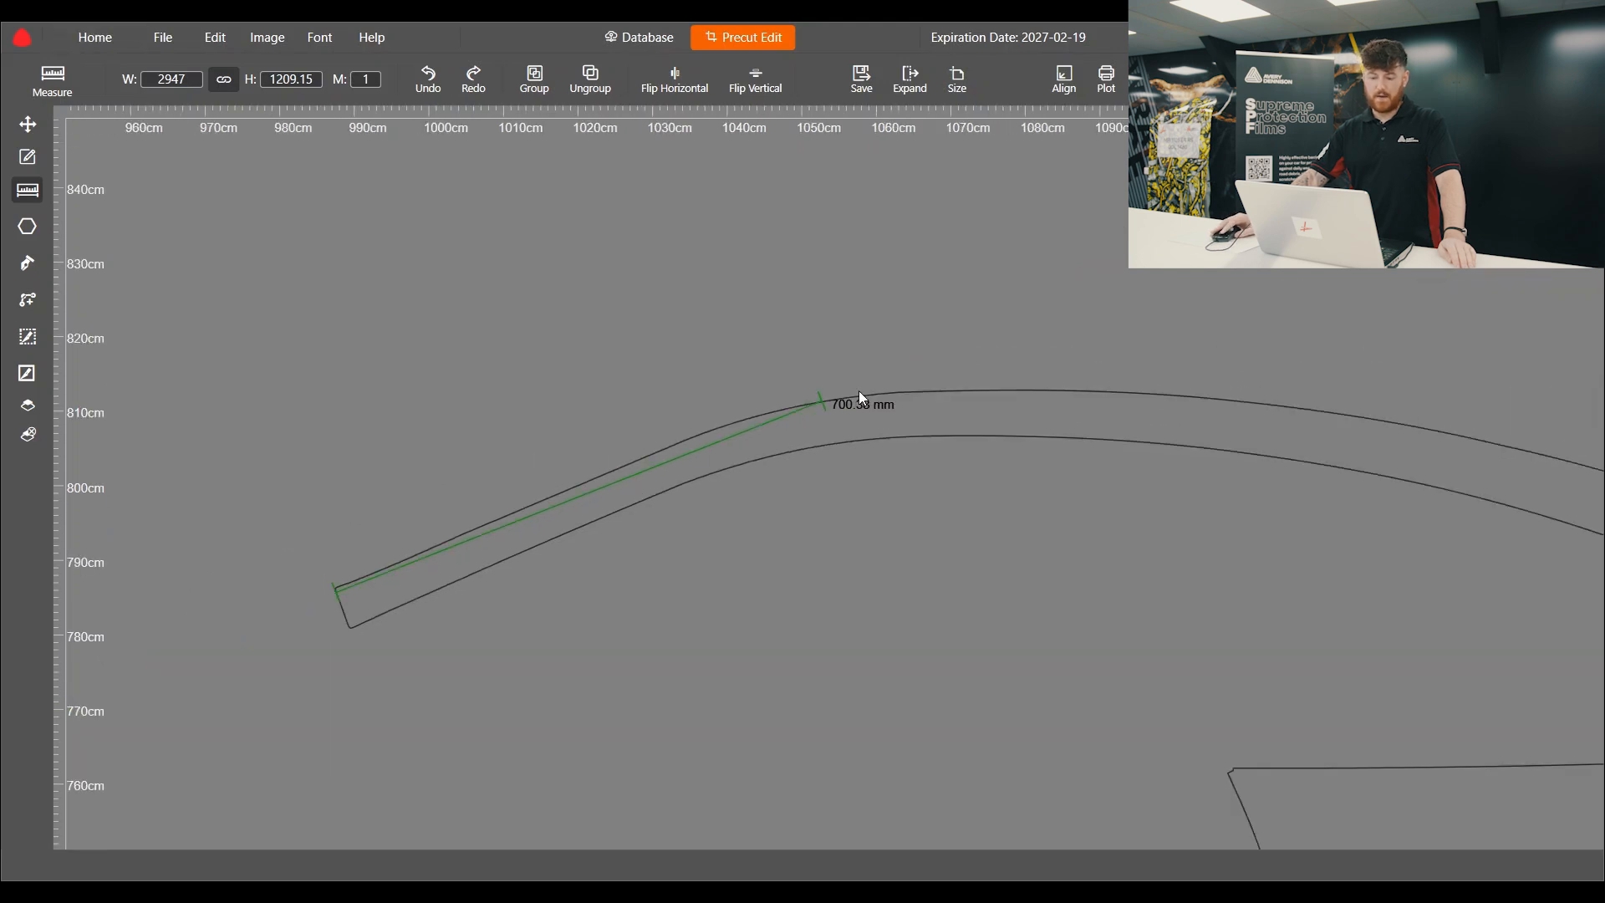
scroll(883, 465, "up", 4)
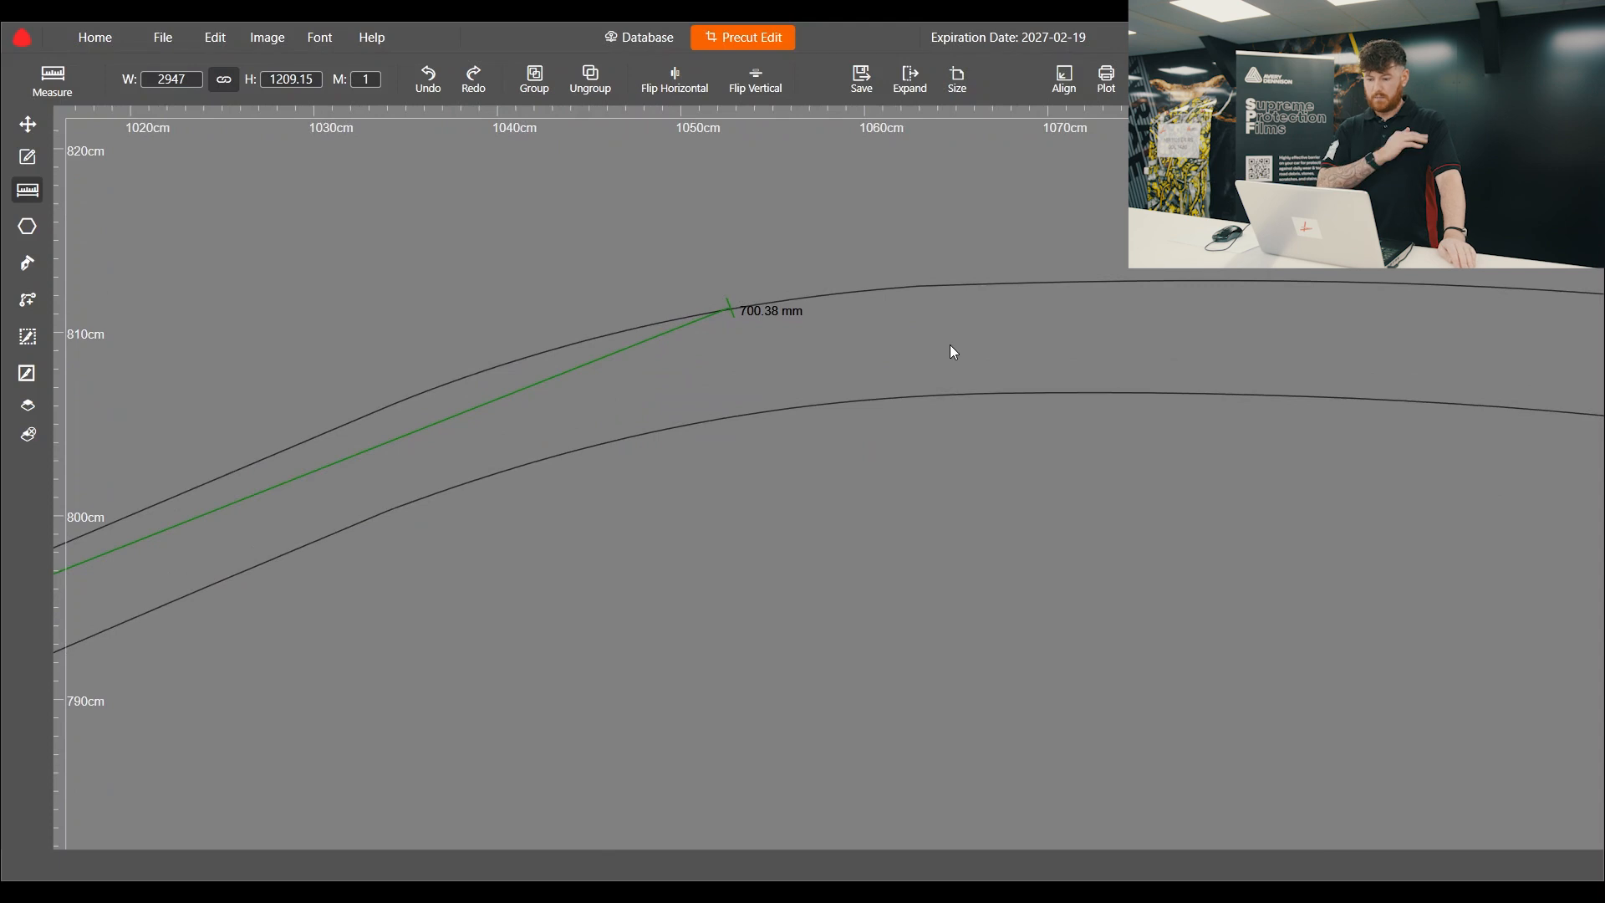
left_click_drag(950, 345, 74, 186)
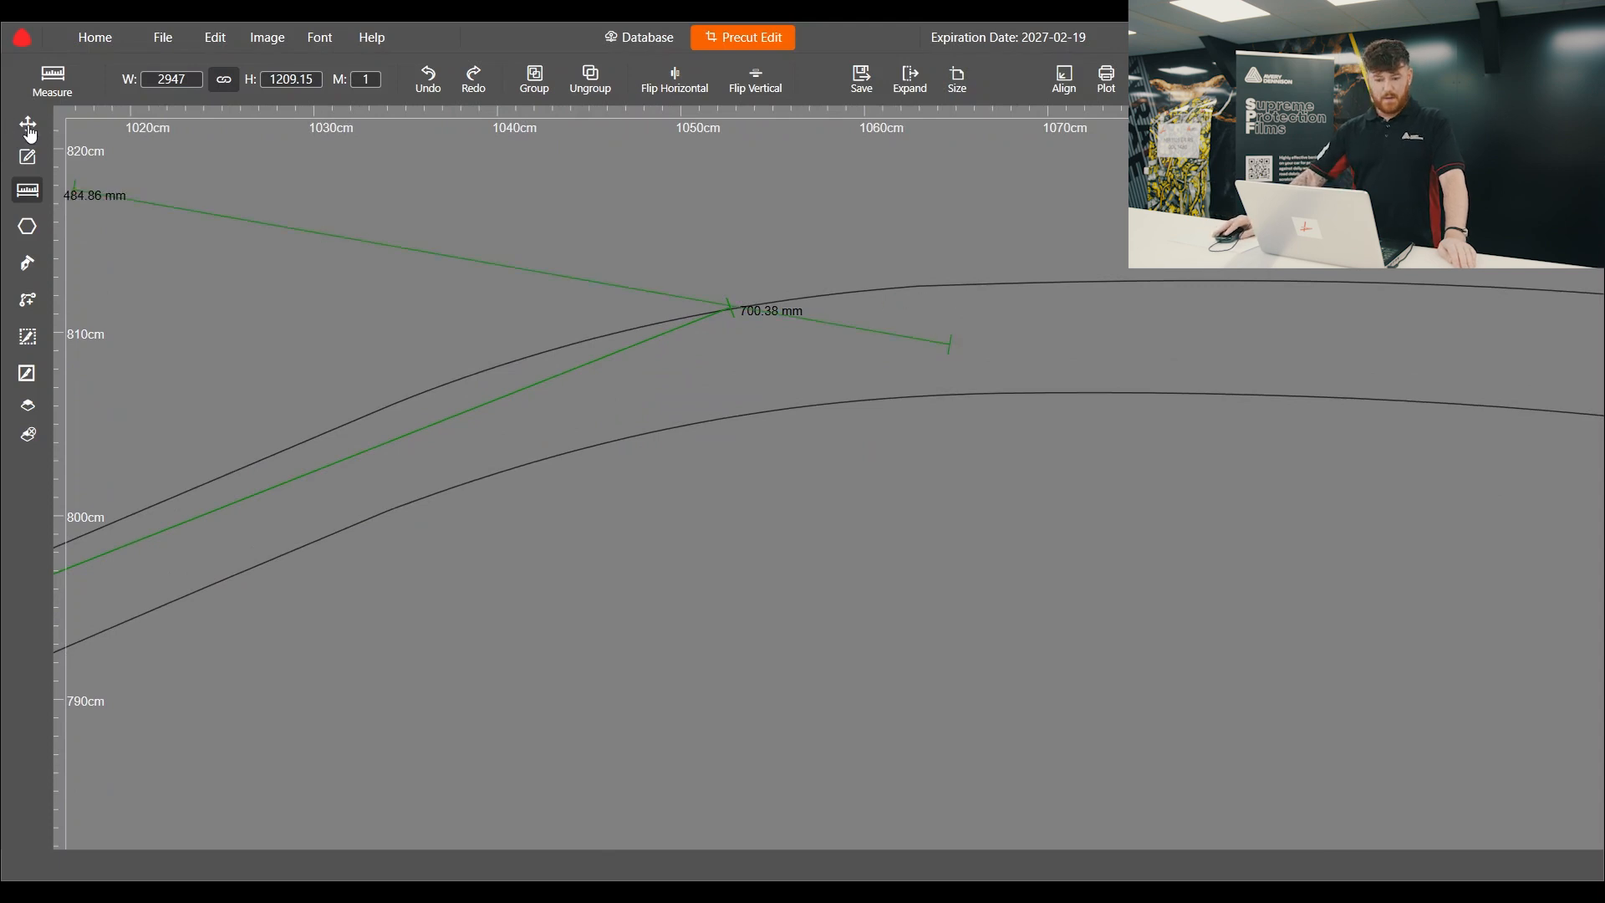
left_click(25, 124)
Check the measured mark on the roof strip up close, and clear the quarter panel's selection.
scroll(651, 389, "down", 5)
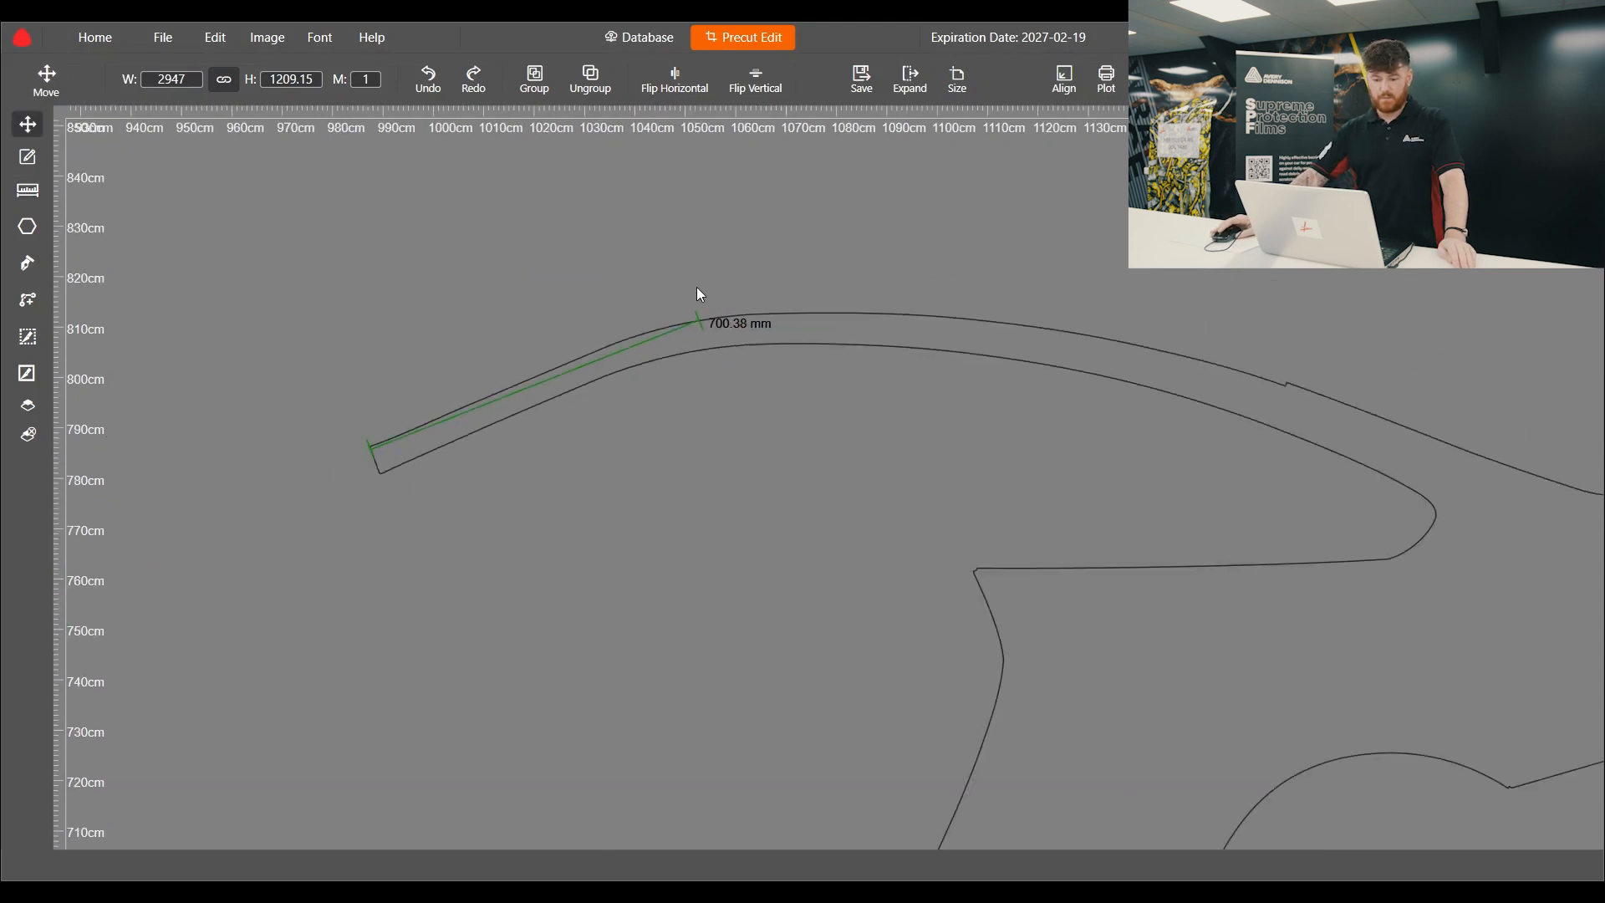
scroll(577, 386, "up", 3)
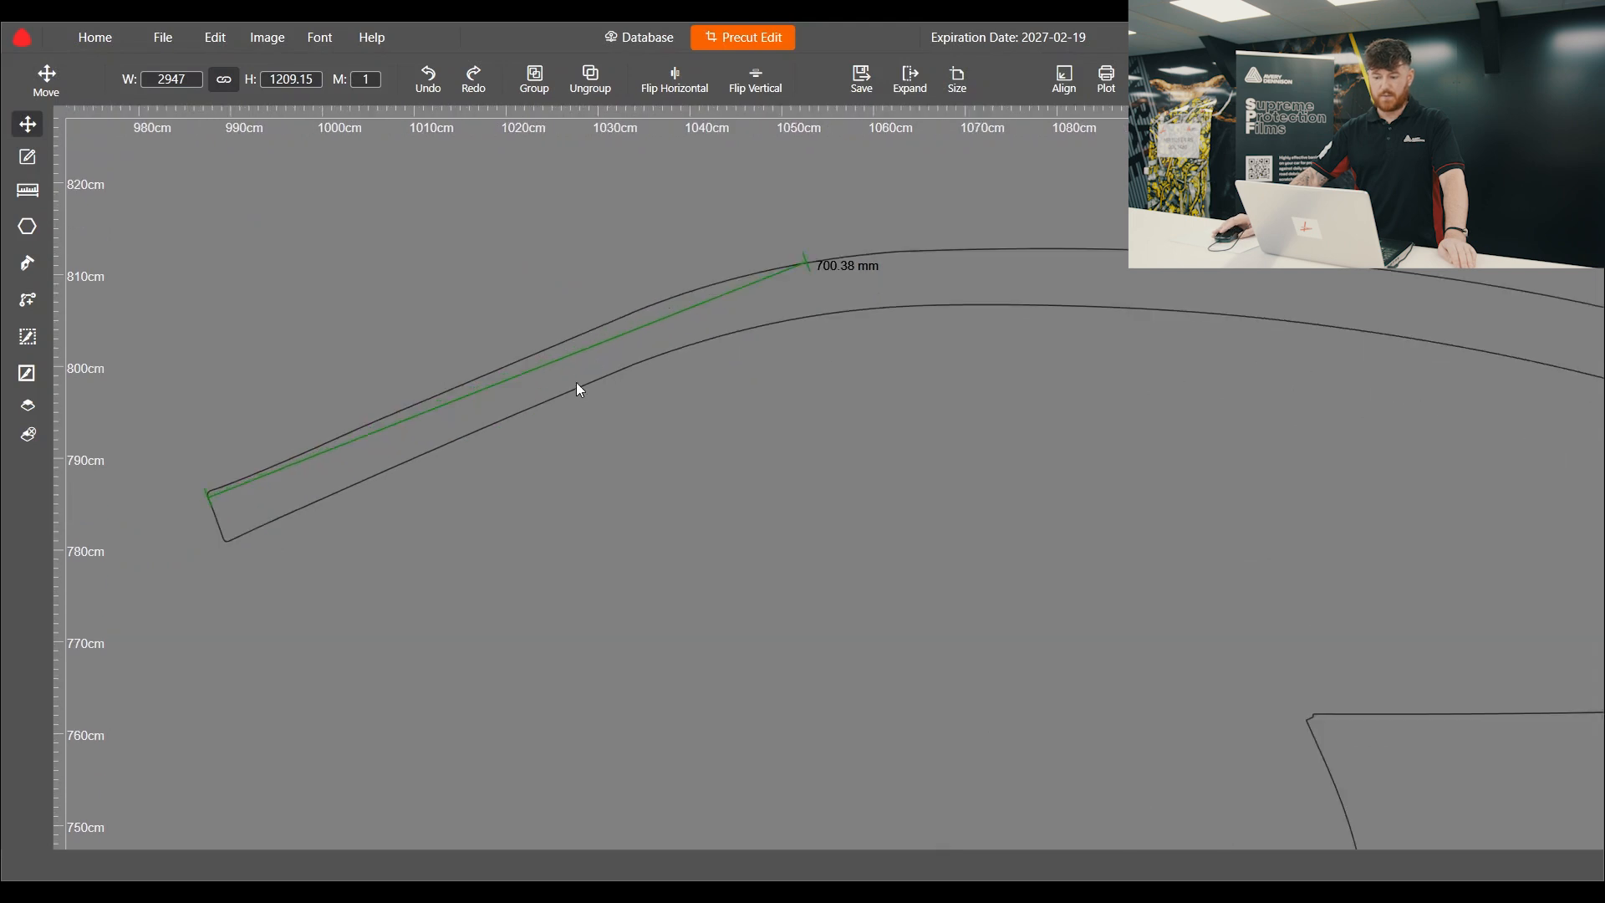
left_click(902, 264)
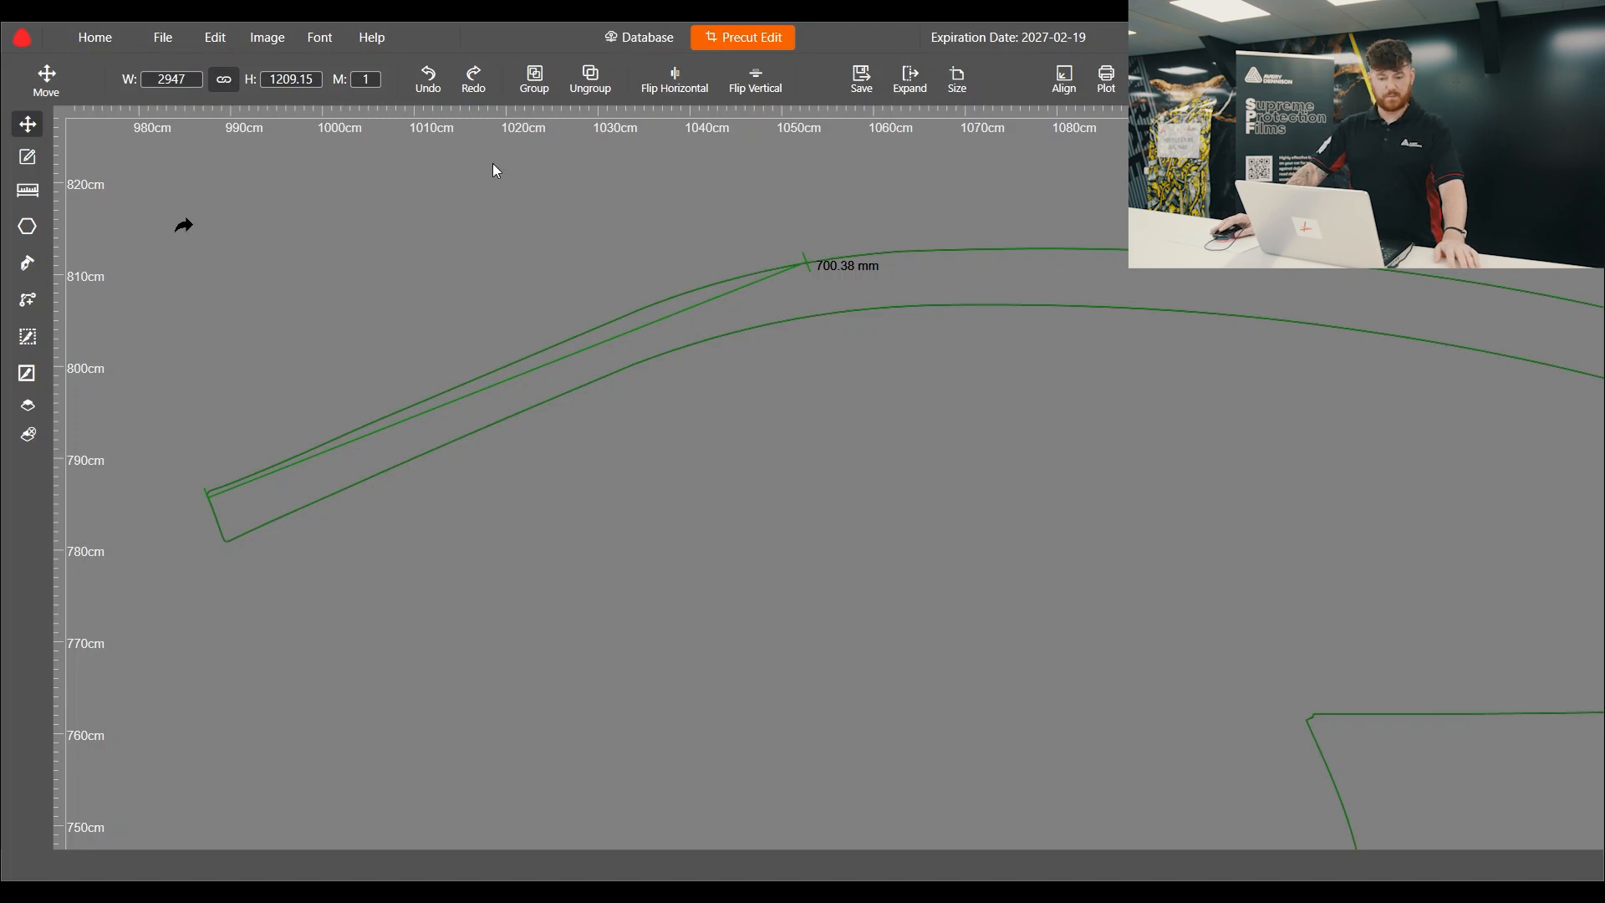
left_click(343, 236)
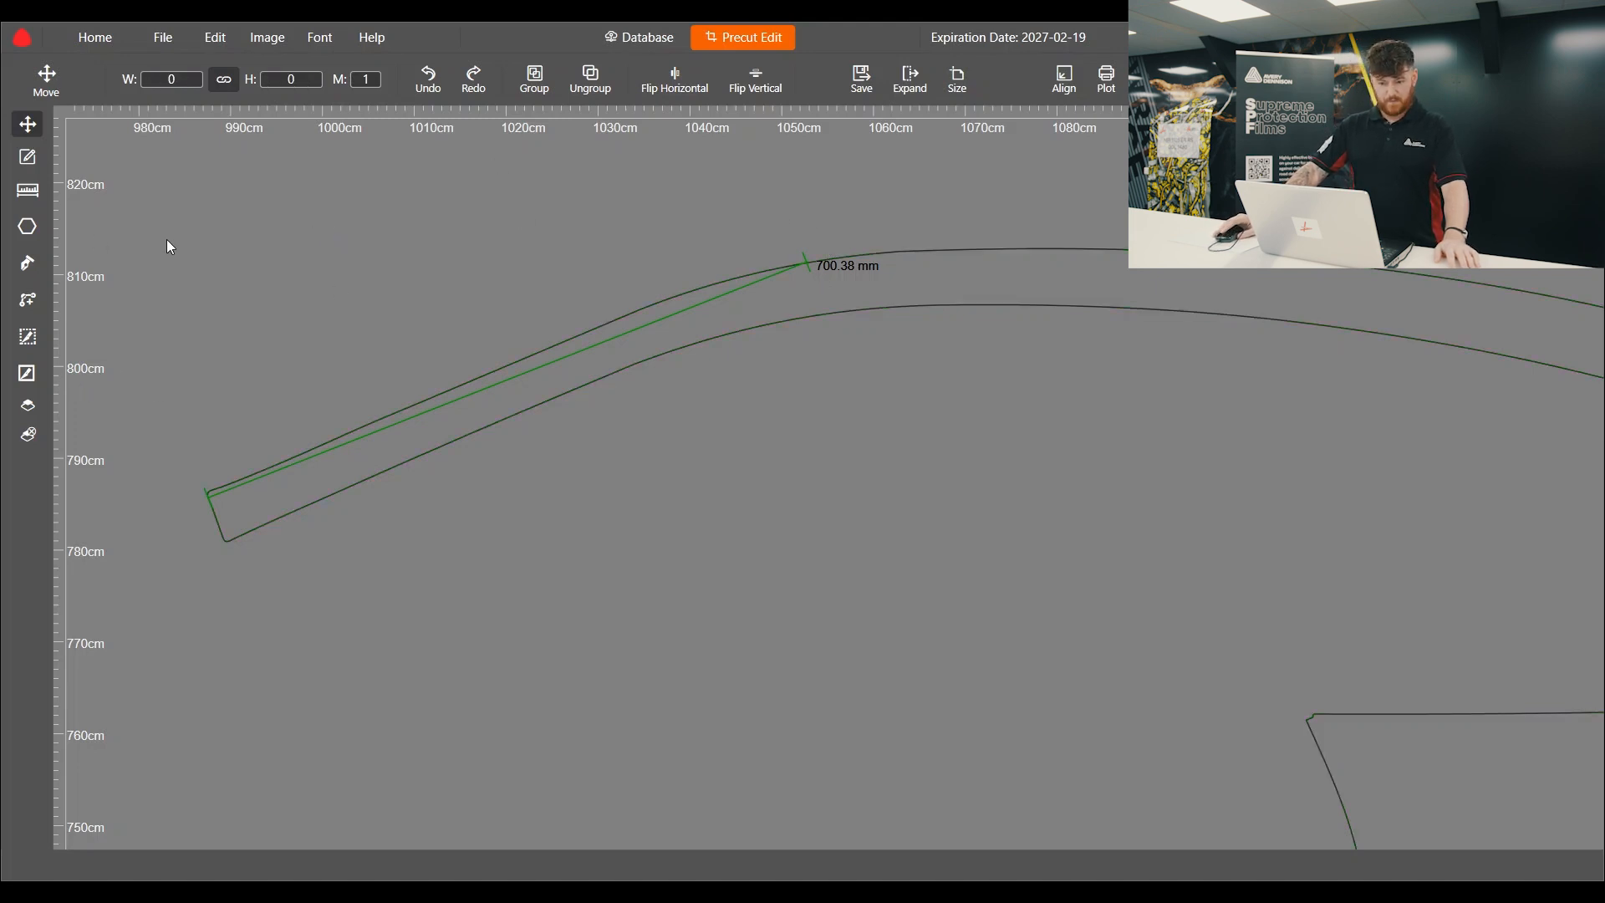
Draw an ellipse with the Add Shape tool in the free space above the quarter panel's roof strip.
left_click(26, 227)
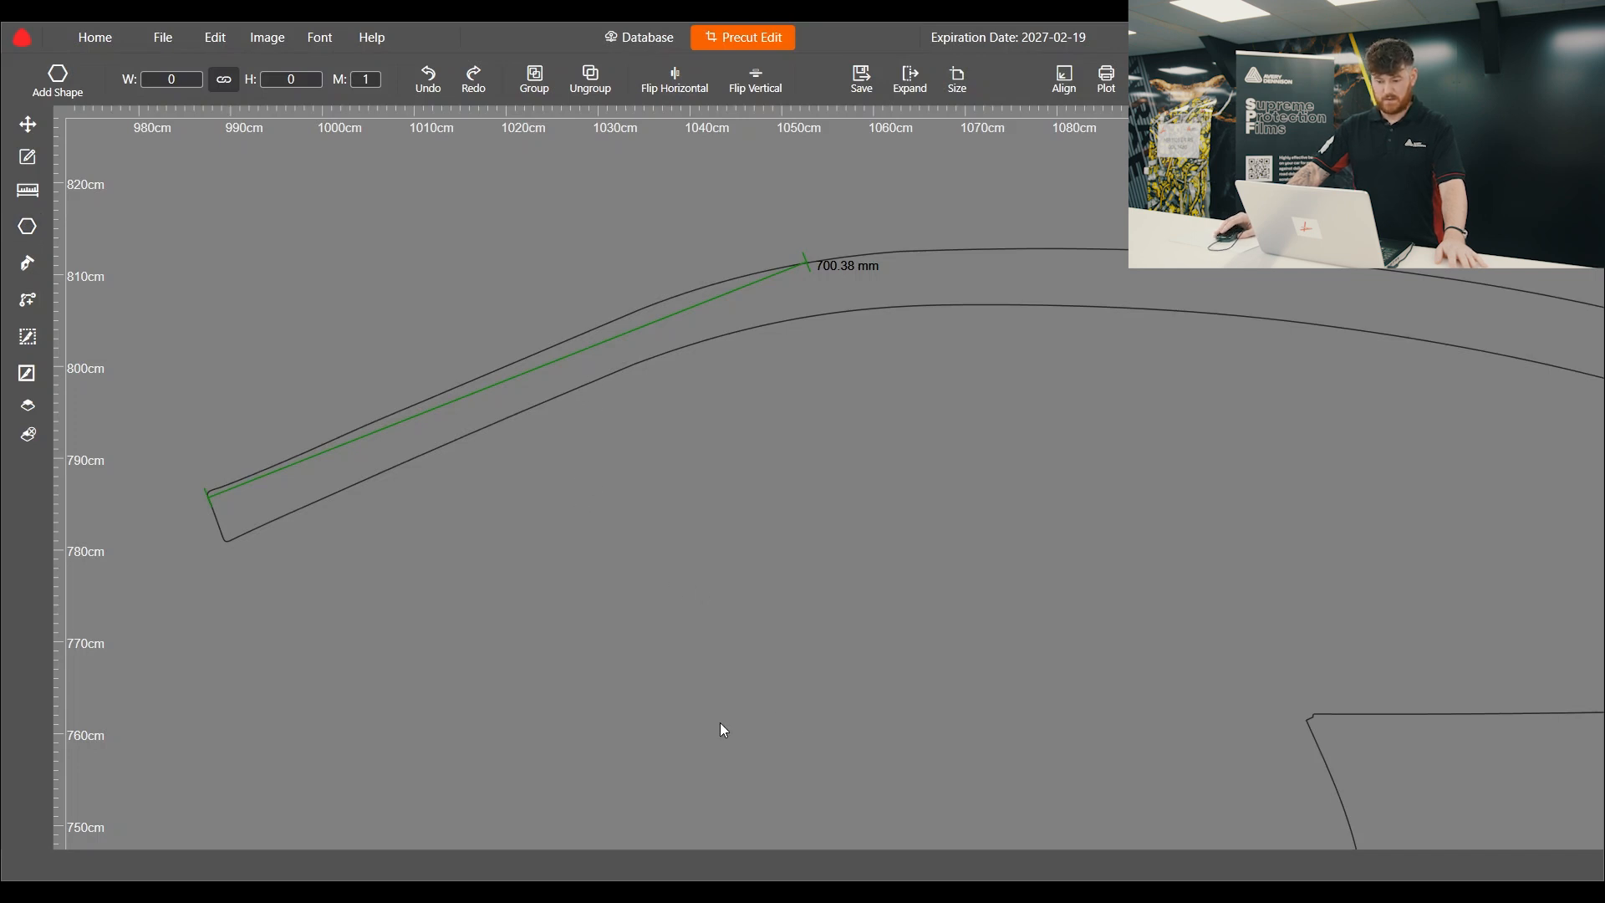
scroll(720, 722, "down", 4)
left_click_drag(598, 284, 719, 364)
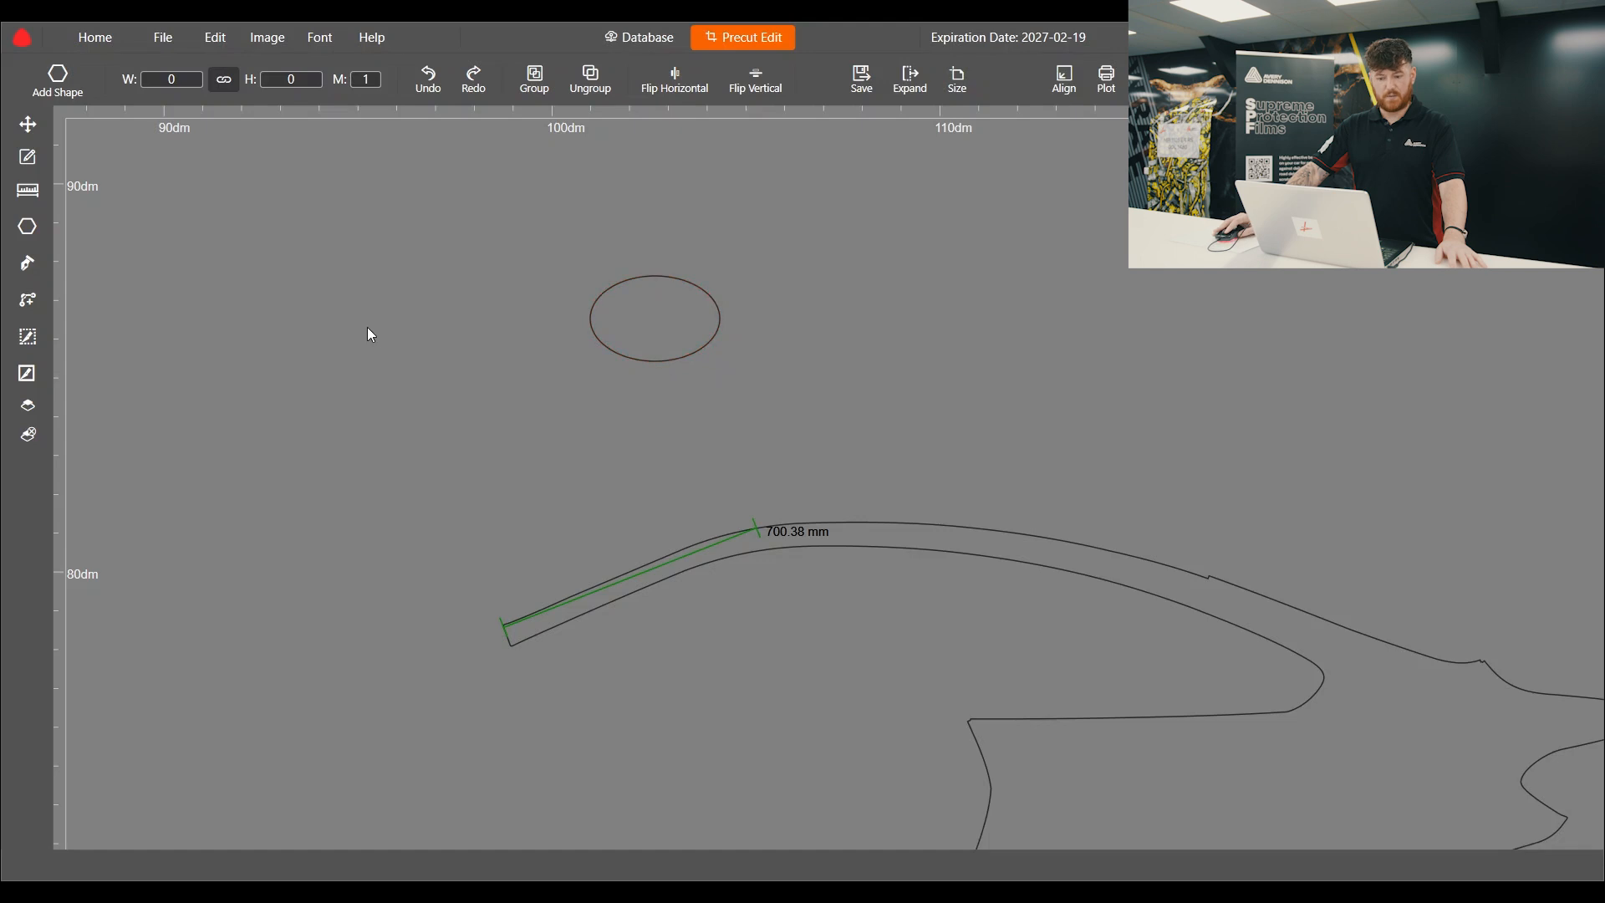
left_click(27, 125)
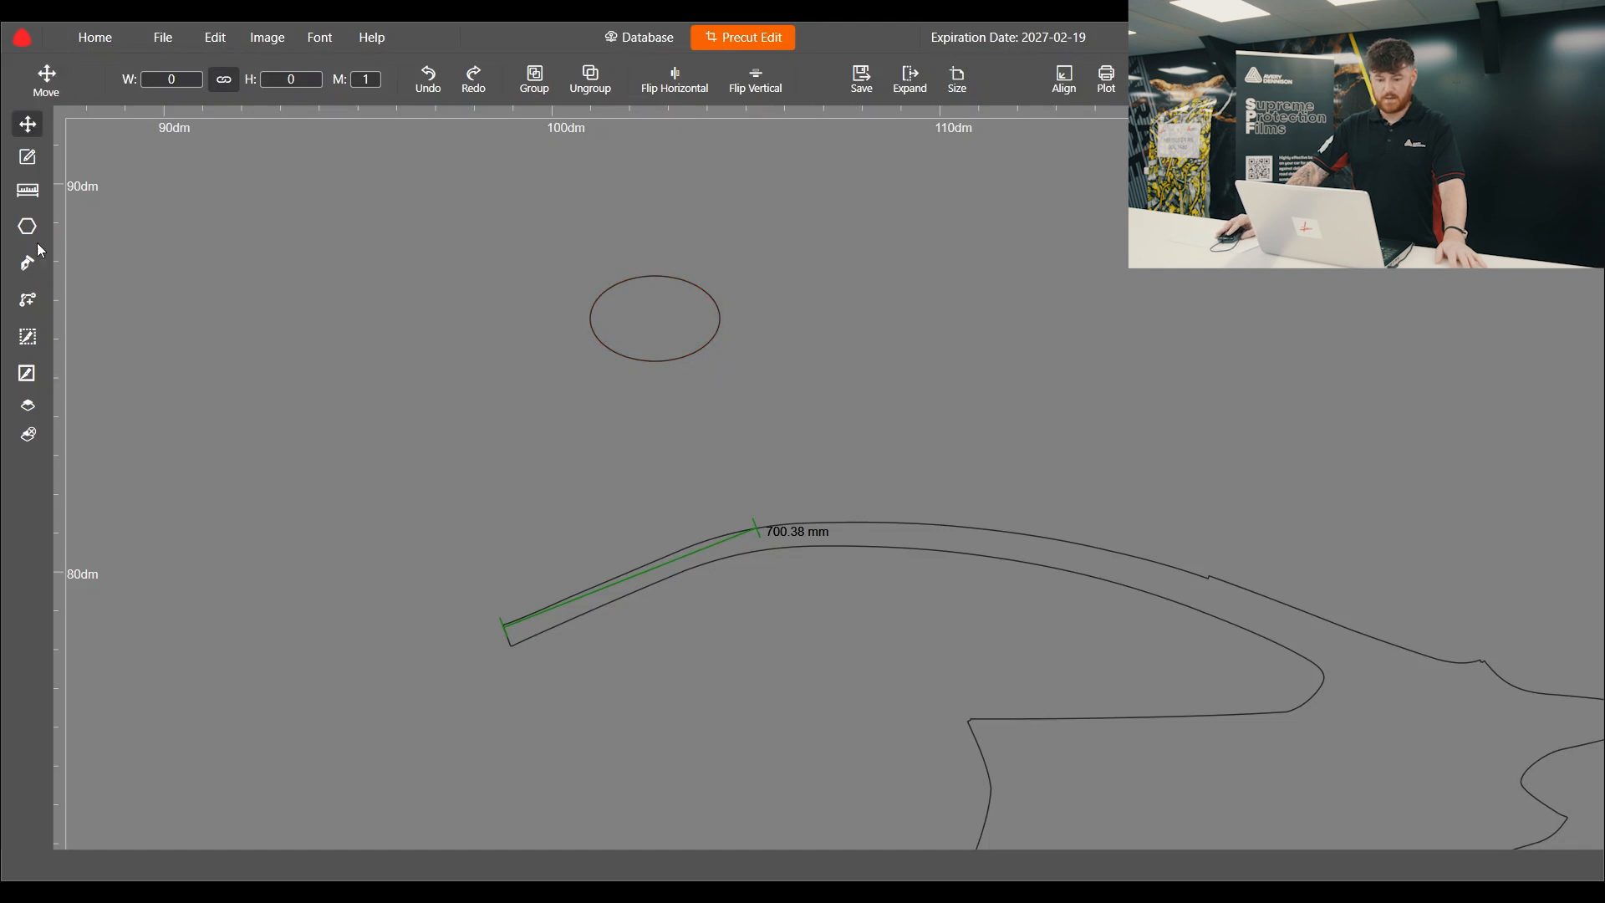
Draw a diamond about 220 mm wide and 248 mm high, and place it right beside the ellipse.
left_click(27, 226)
right_click(730, 534)
left_click_drag(780, 285, 864, 378)
left_click(27, 123)
scroll(823, 351, "up", 3)
left_click_drag(836, 363, 746, 340)
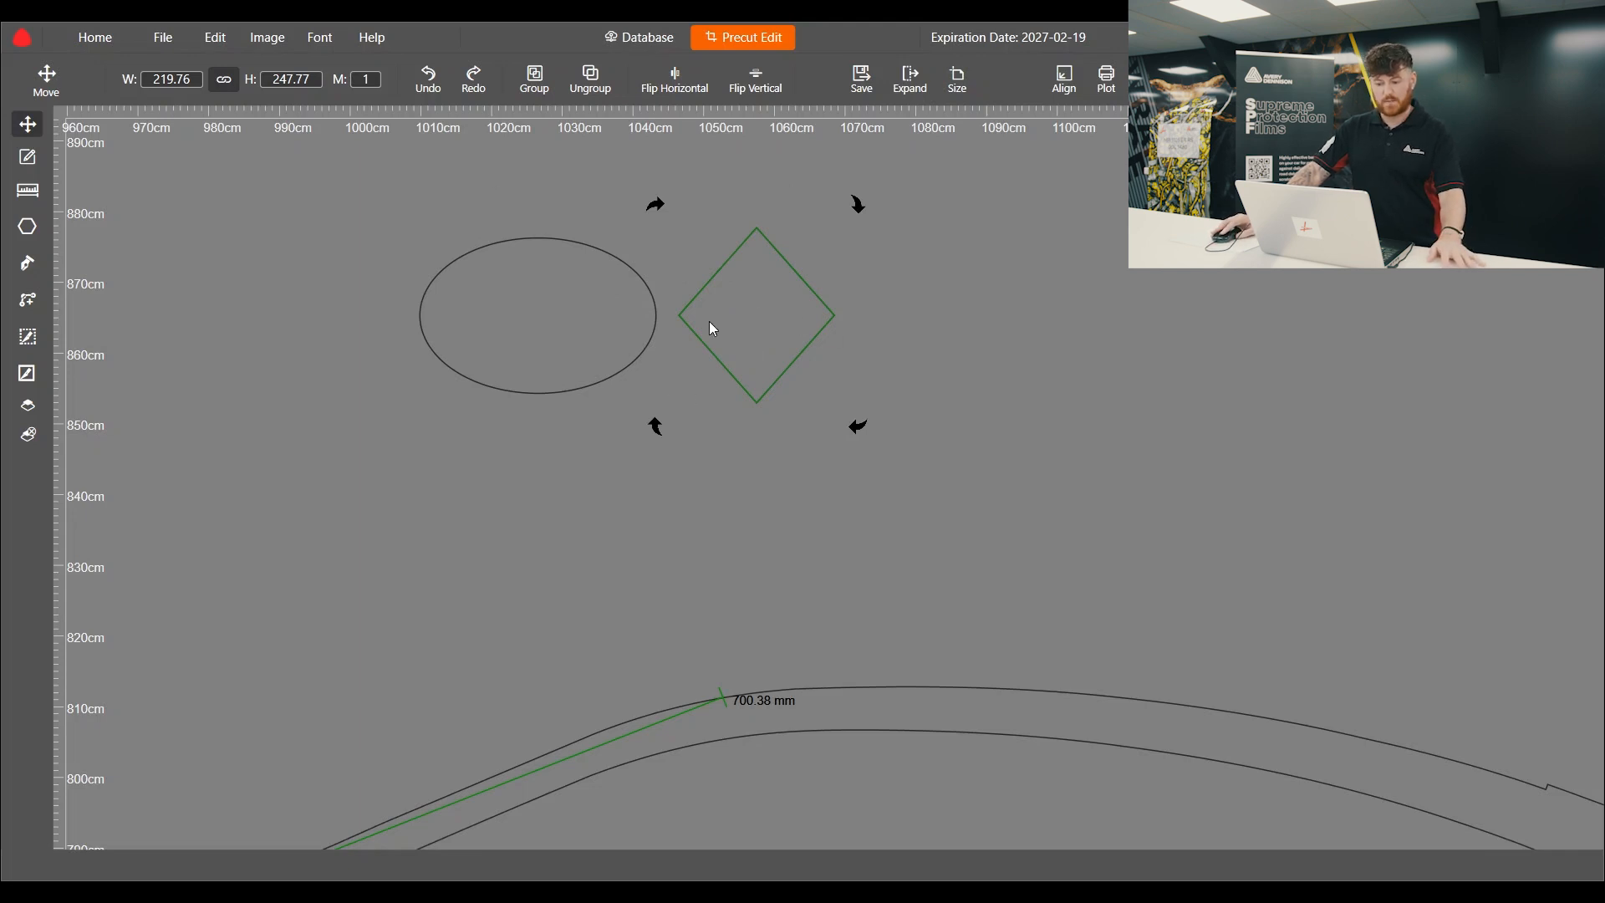
left_click(27, 127)
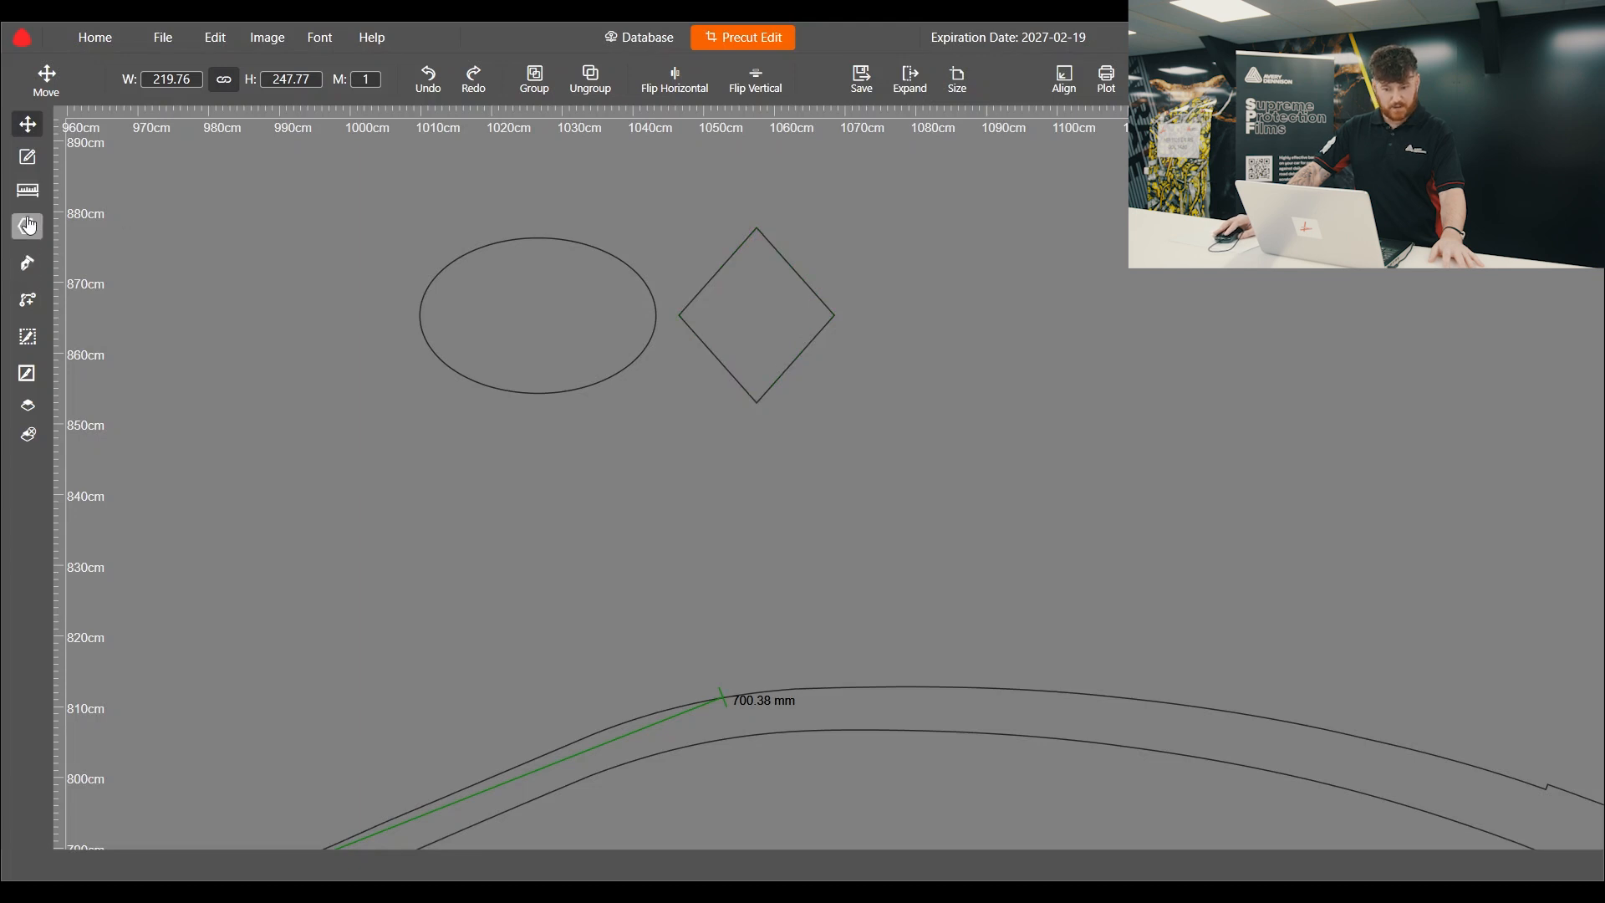
Draw a closed, irregular six-sided outline about 501 by 283 mm with the Pen tool, in line with the ellipse and diamond.
left_click(30, 266)
scroll(583, 530, "down", 2)
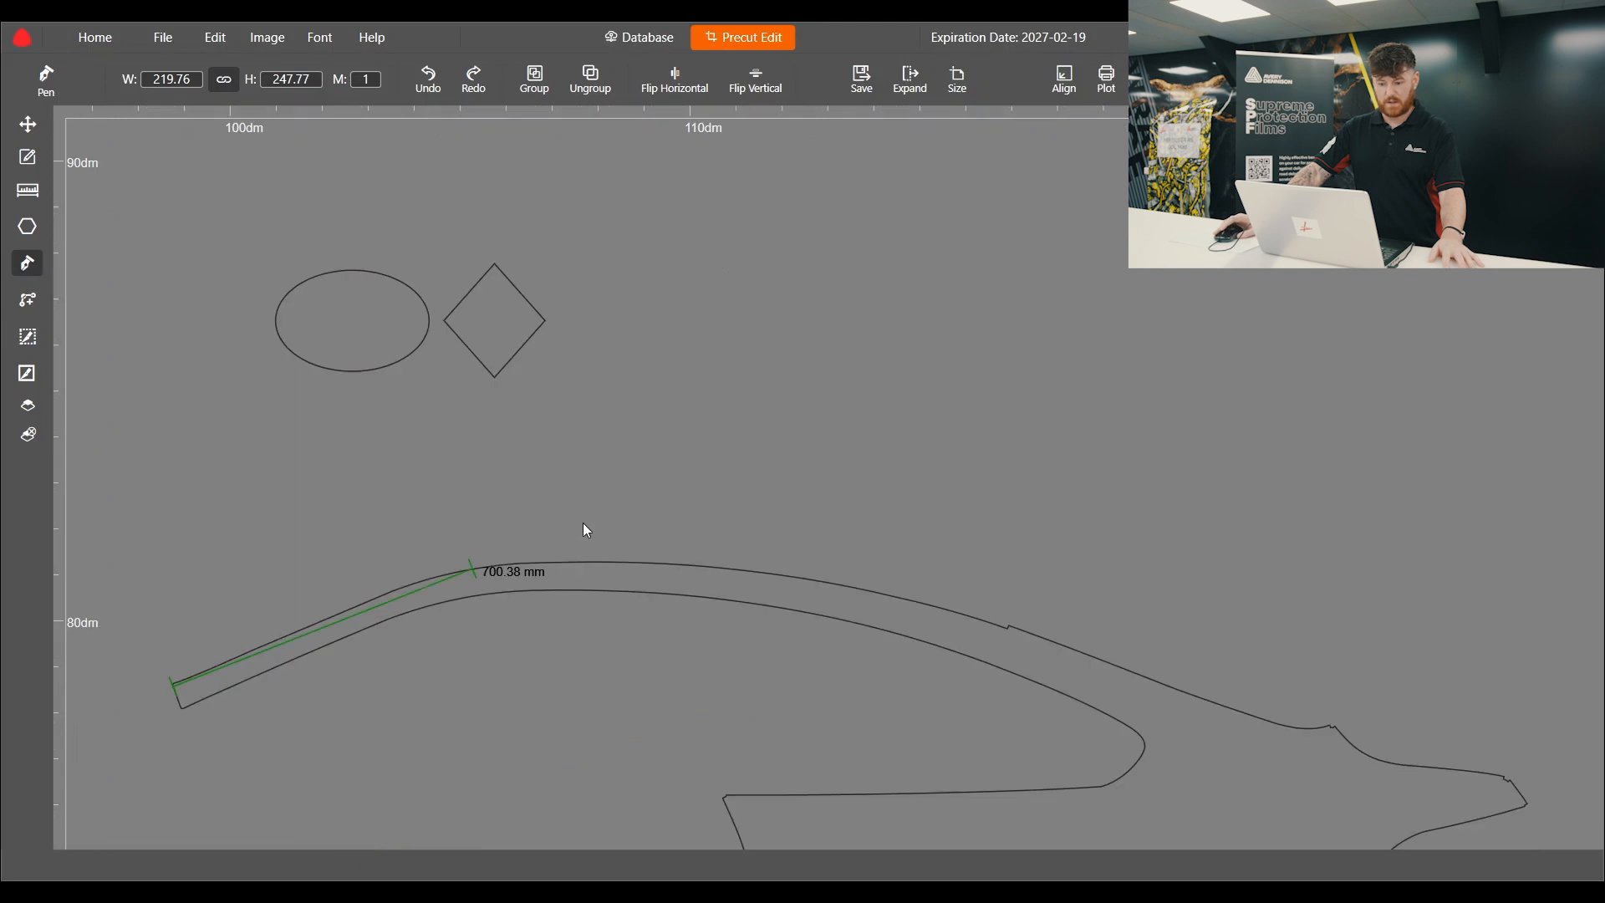
scroll(664, 268, "up", 2)
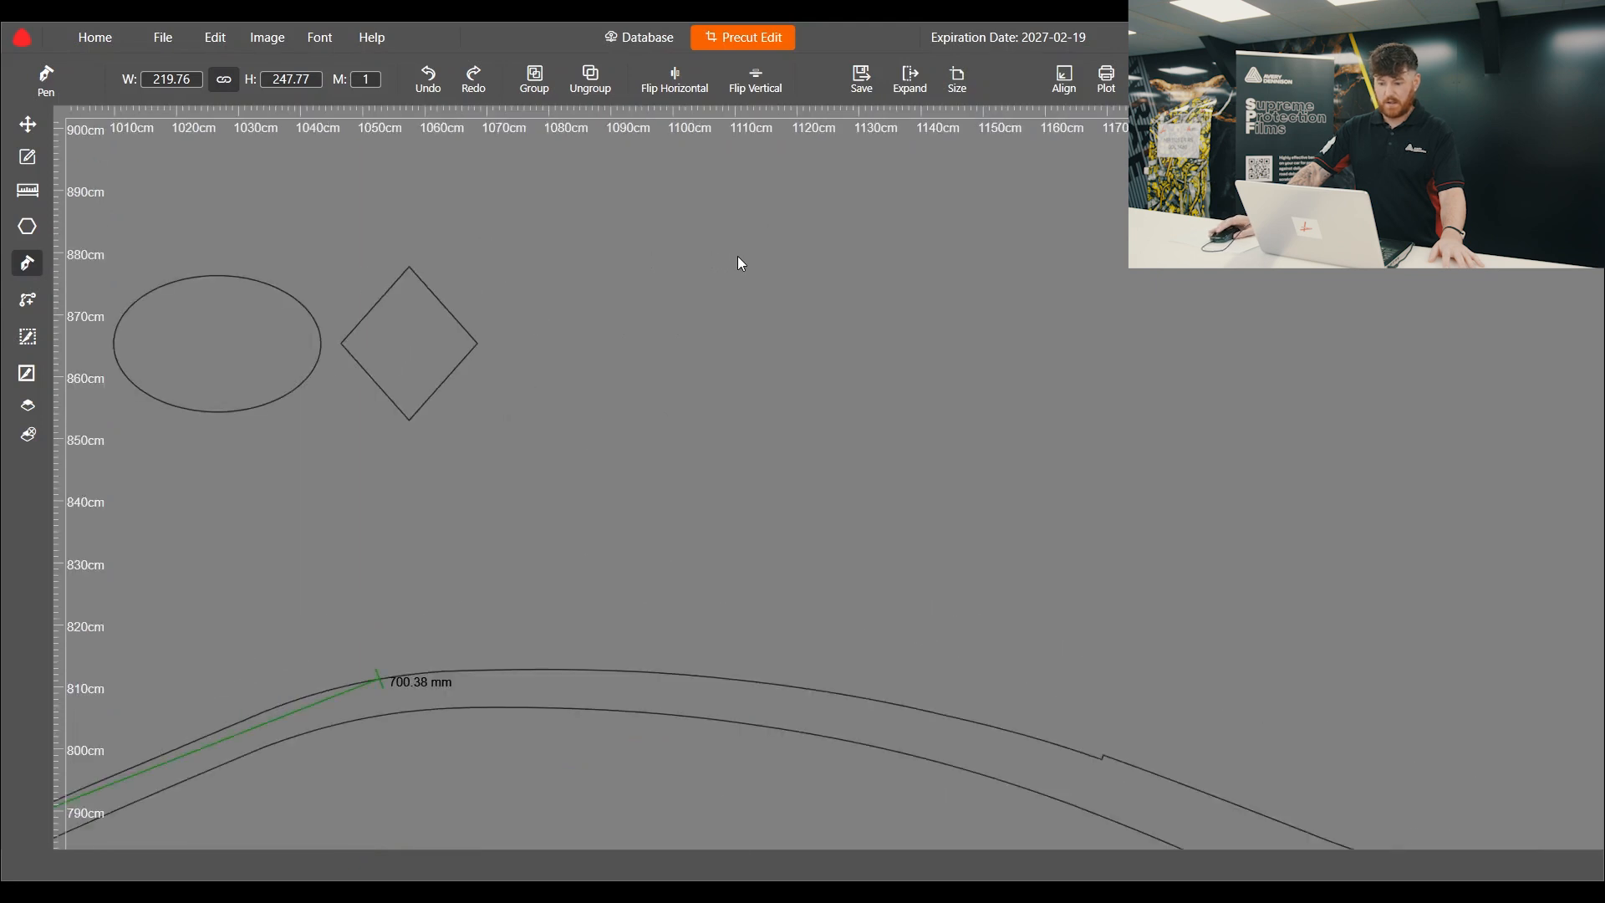
left_click(611, 284)
left_click(671, 390)
left_click(799, 417)
left_click(919, 287)
left_click(811, 242)
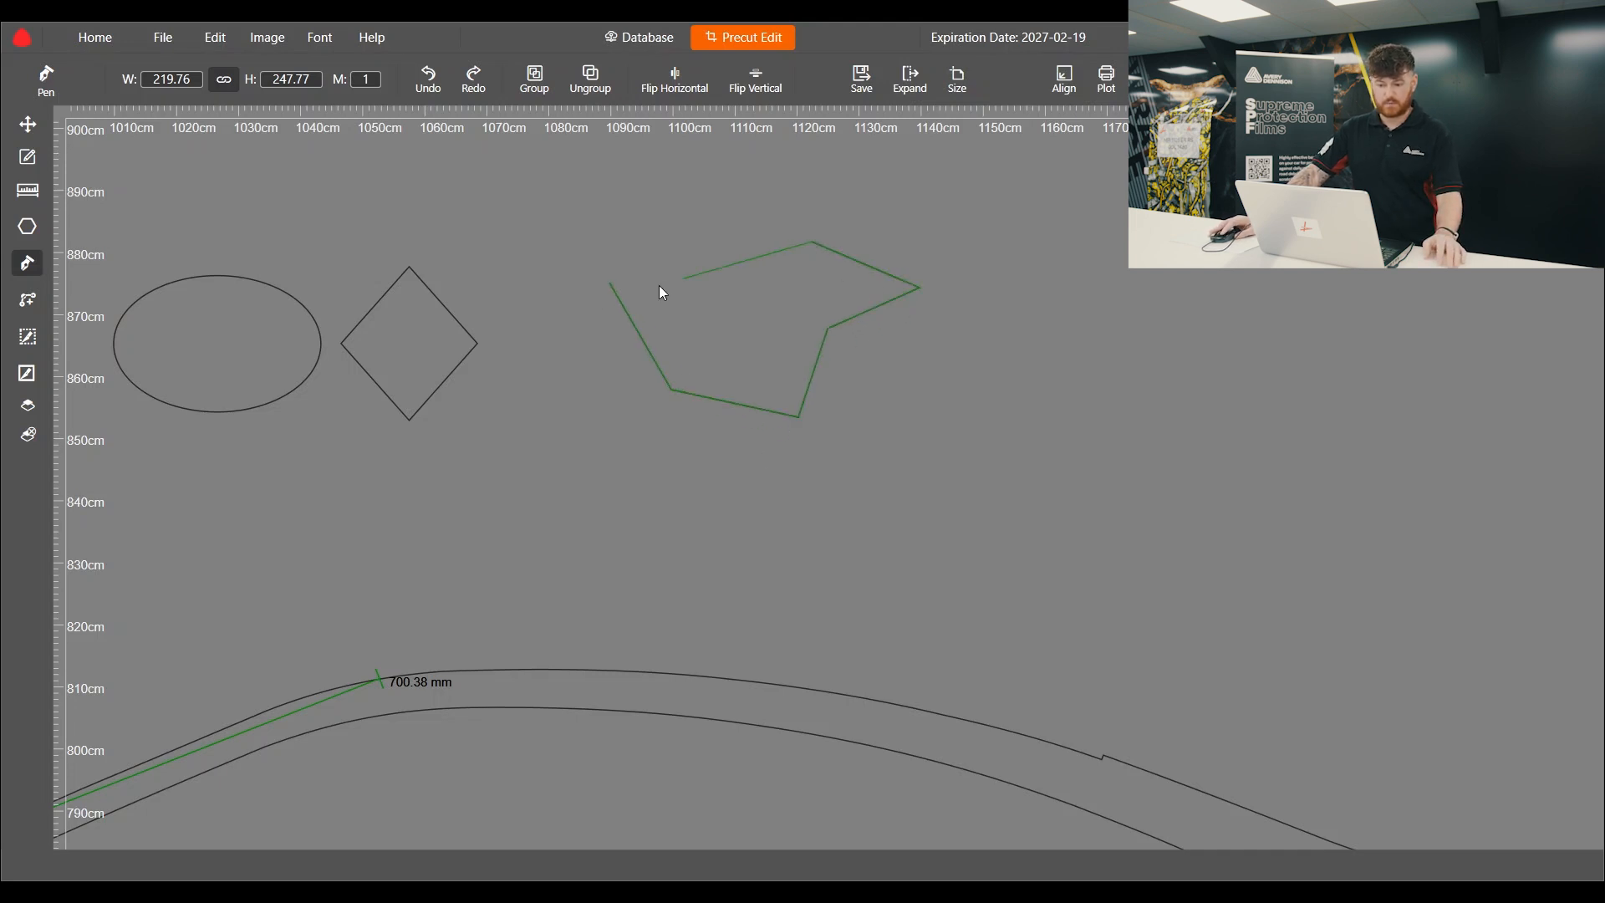
left_click(610, 284)
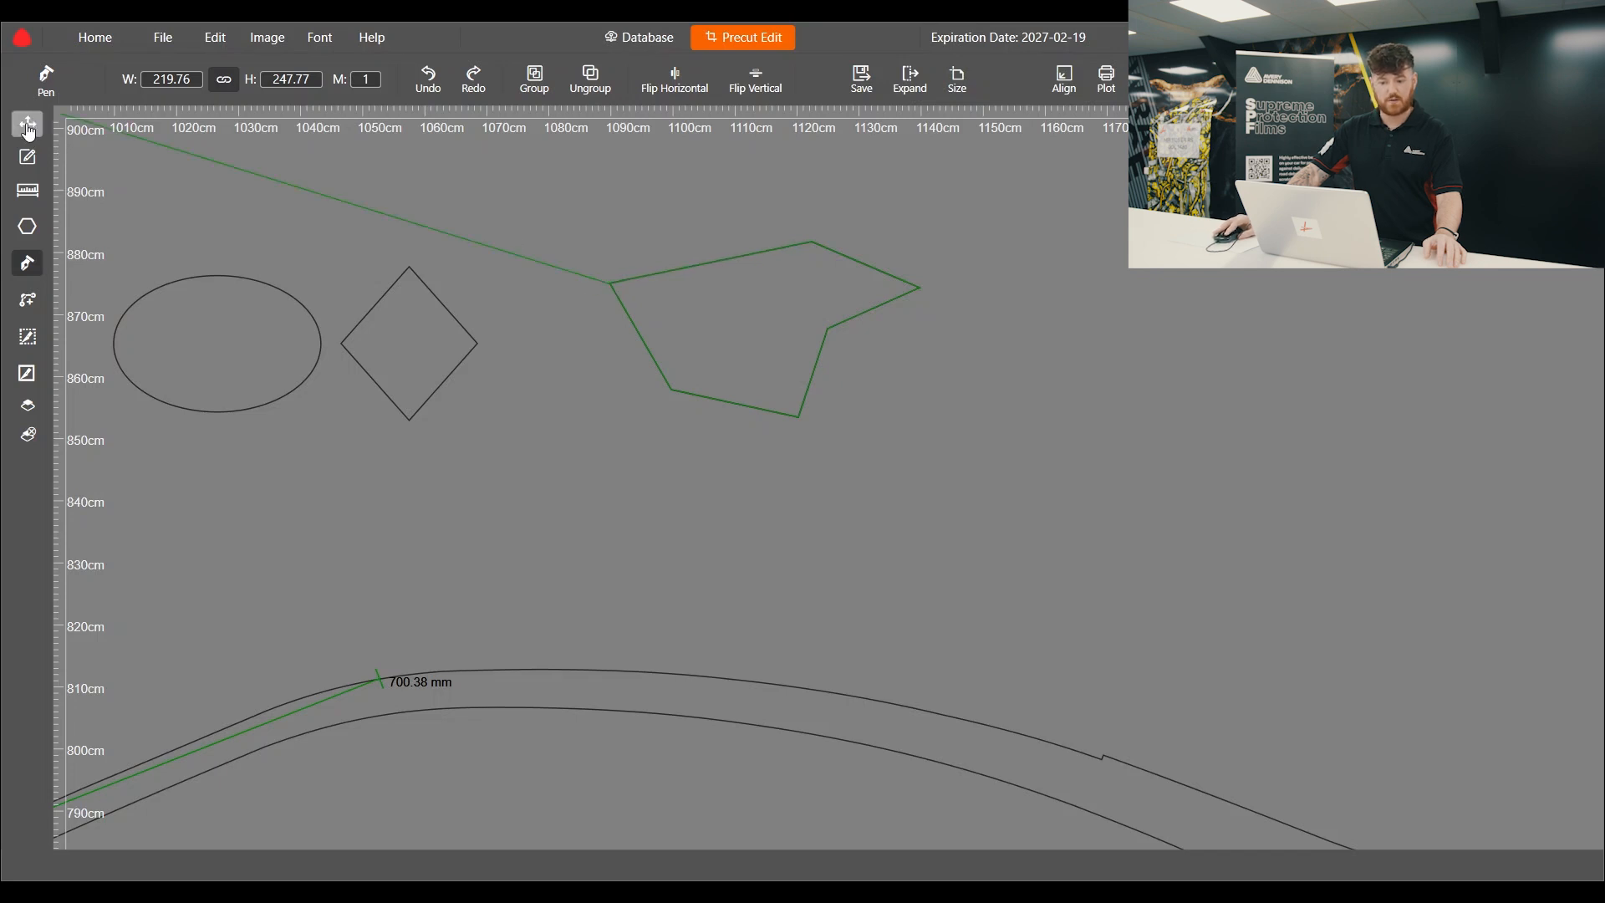
left_click(27, 127)
Move the irregular six-sided shape slightly upward, away from the quarter panel.
scroll(690, 416, "down", 2)
left_click_drag(718, 346, 722, 305)
scroll(830, 294, "up", 2)
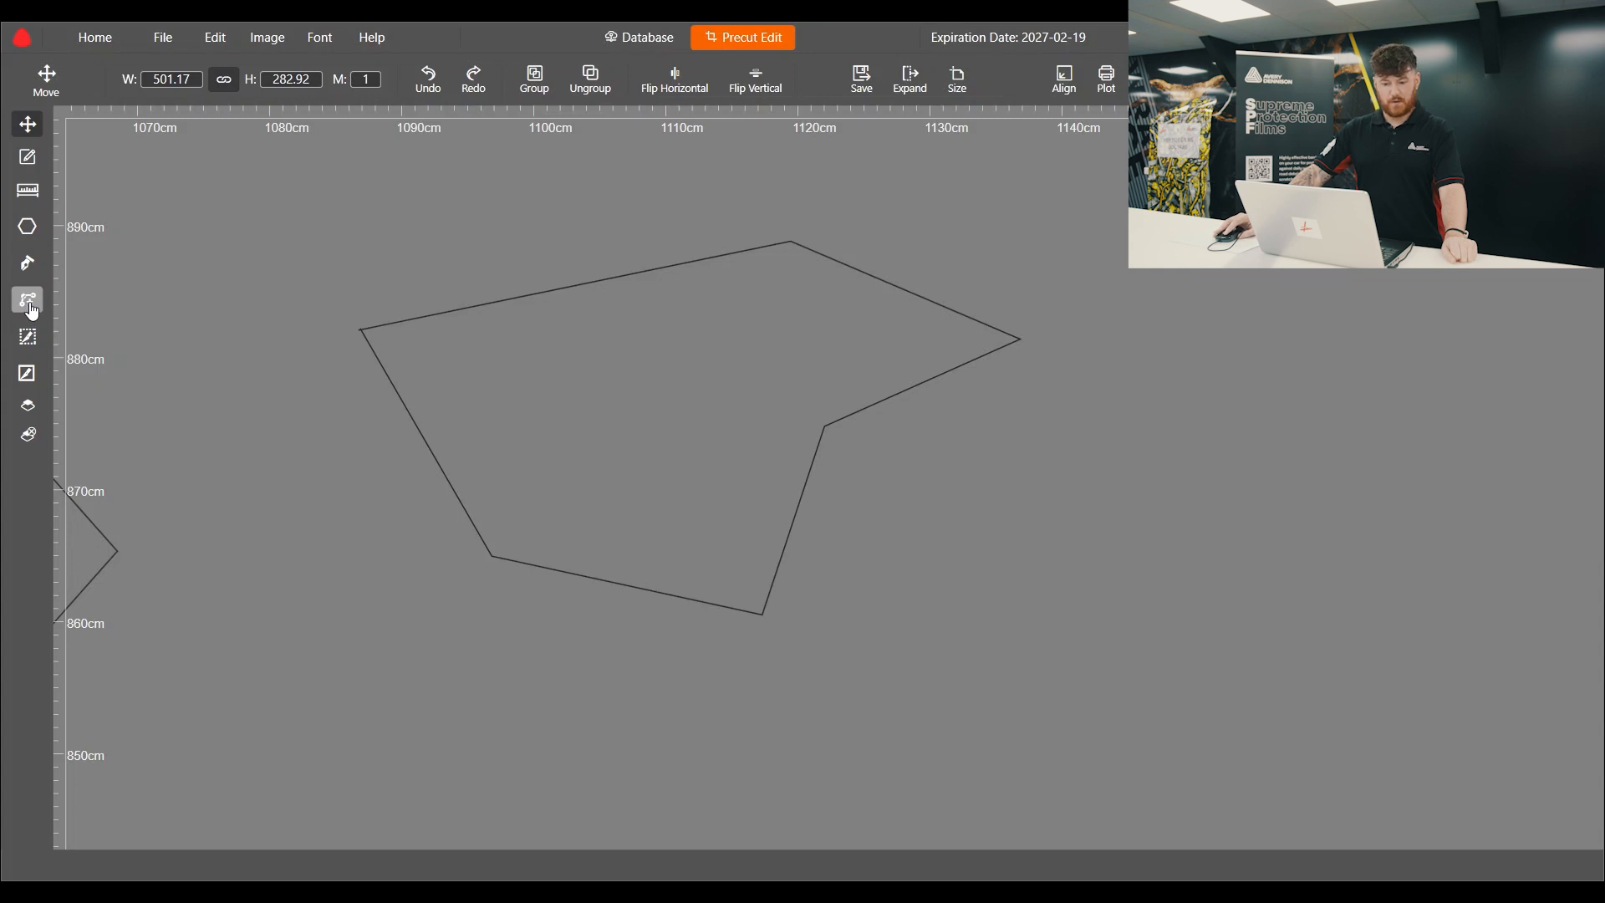
Open the six-sided shape for point editing and add a point on its long upper edge near the corner.
left_click(464, 354)
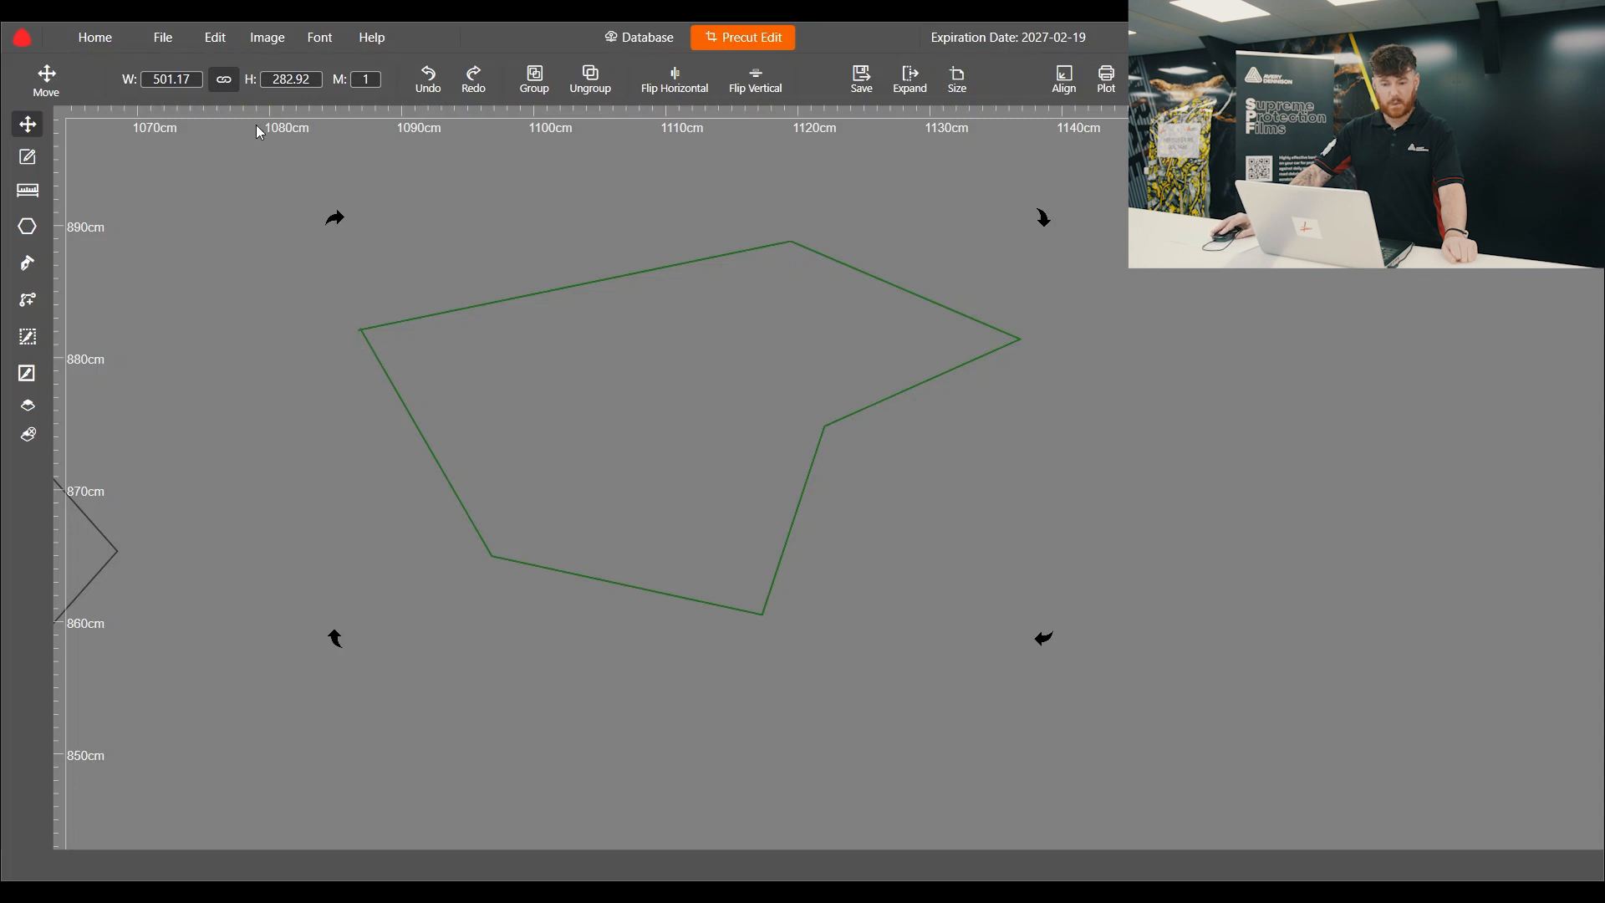
left_click(29, 162)
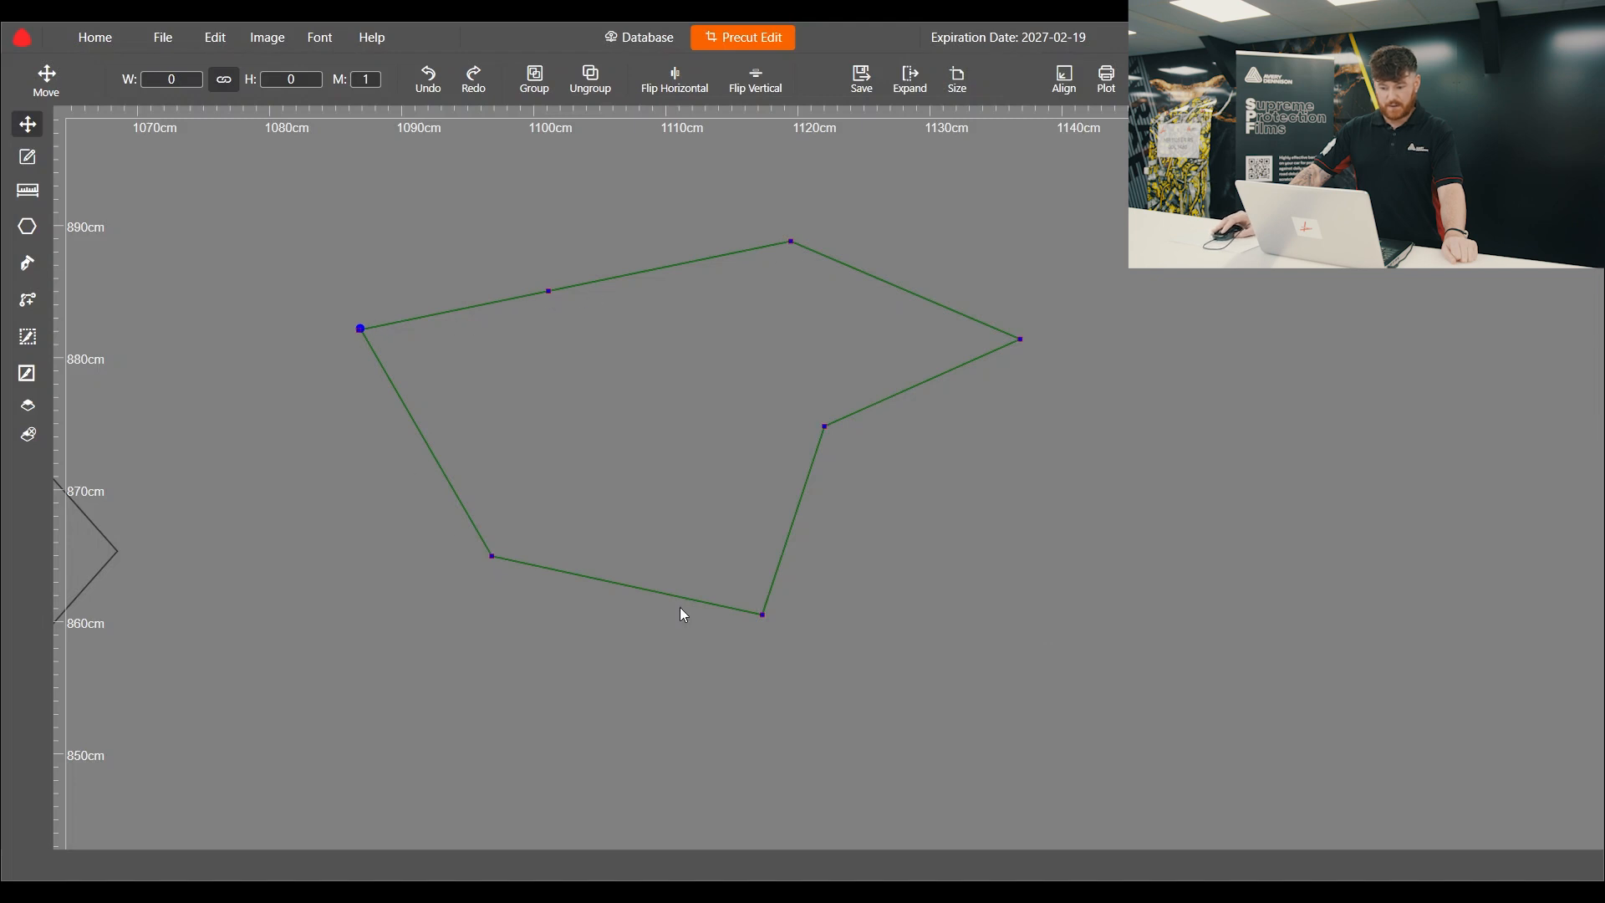
left_click(30, 304)
left_click_drag(423, 282, 453, 343)
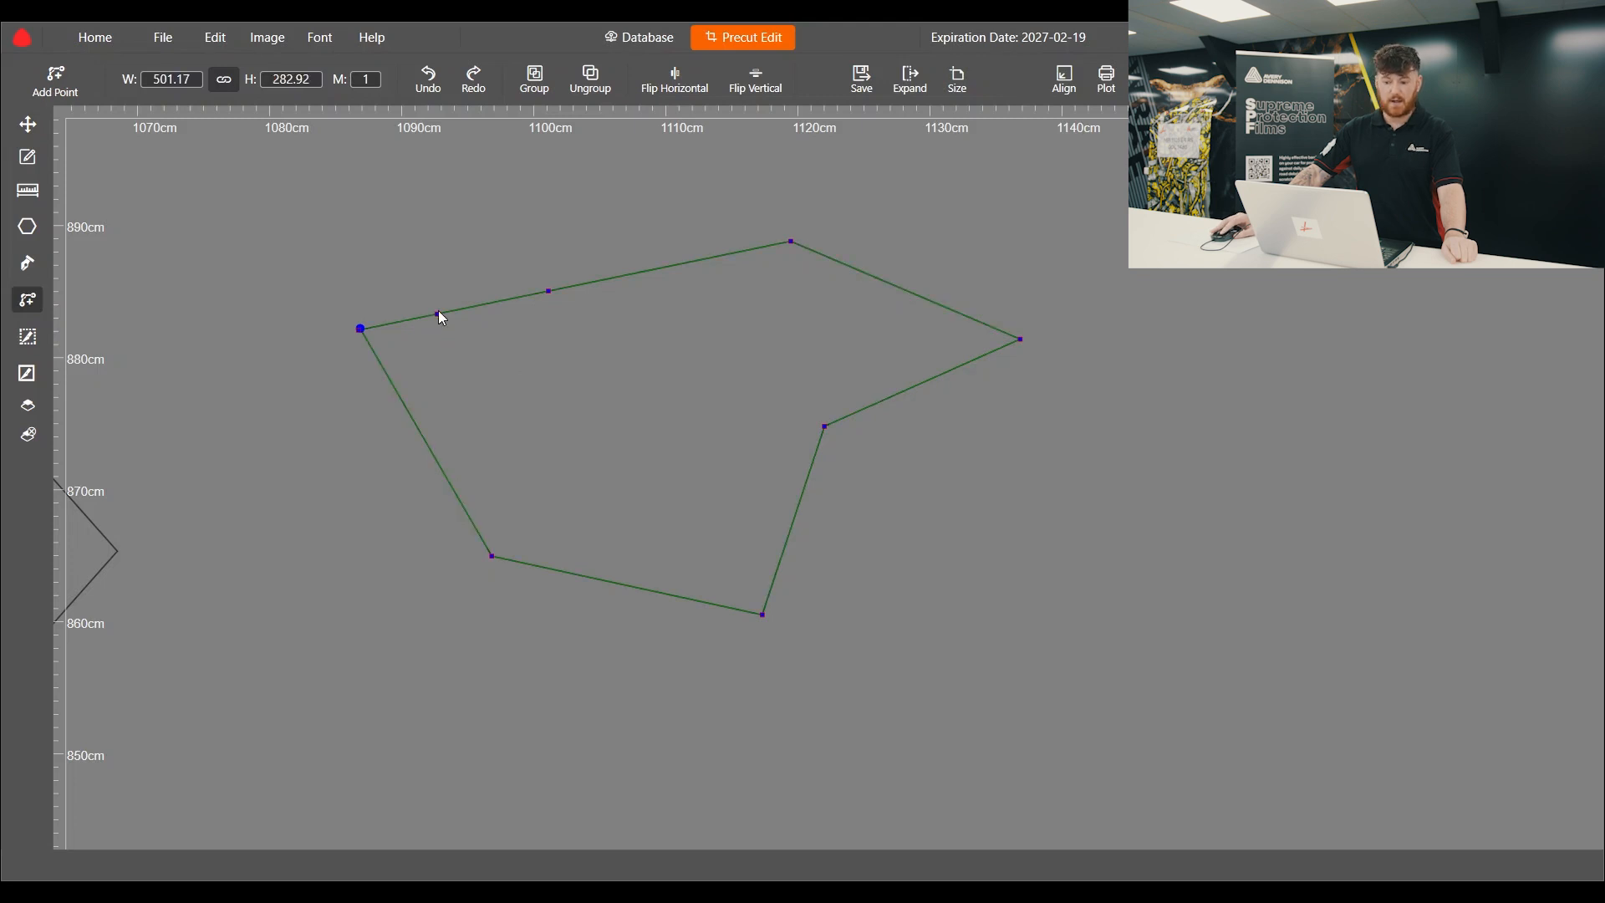
scroll(437, 316, "up", 2)
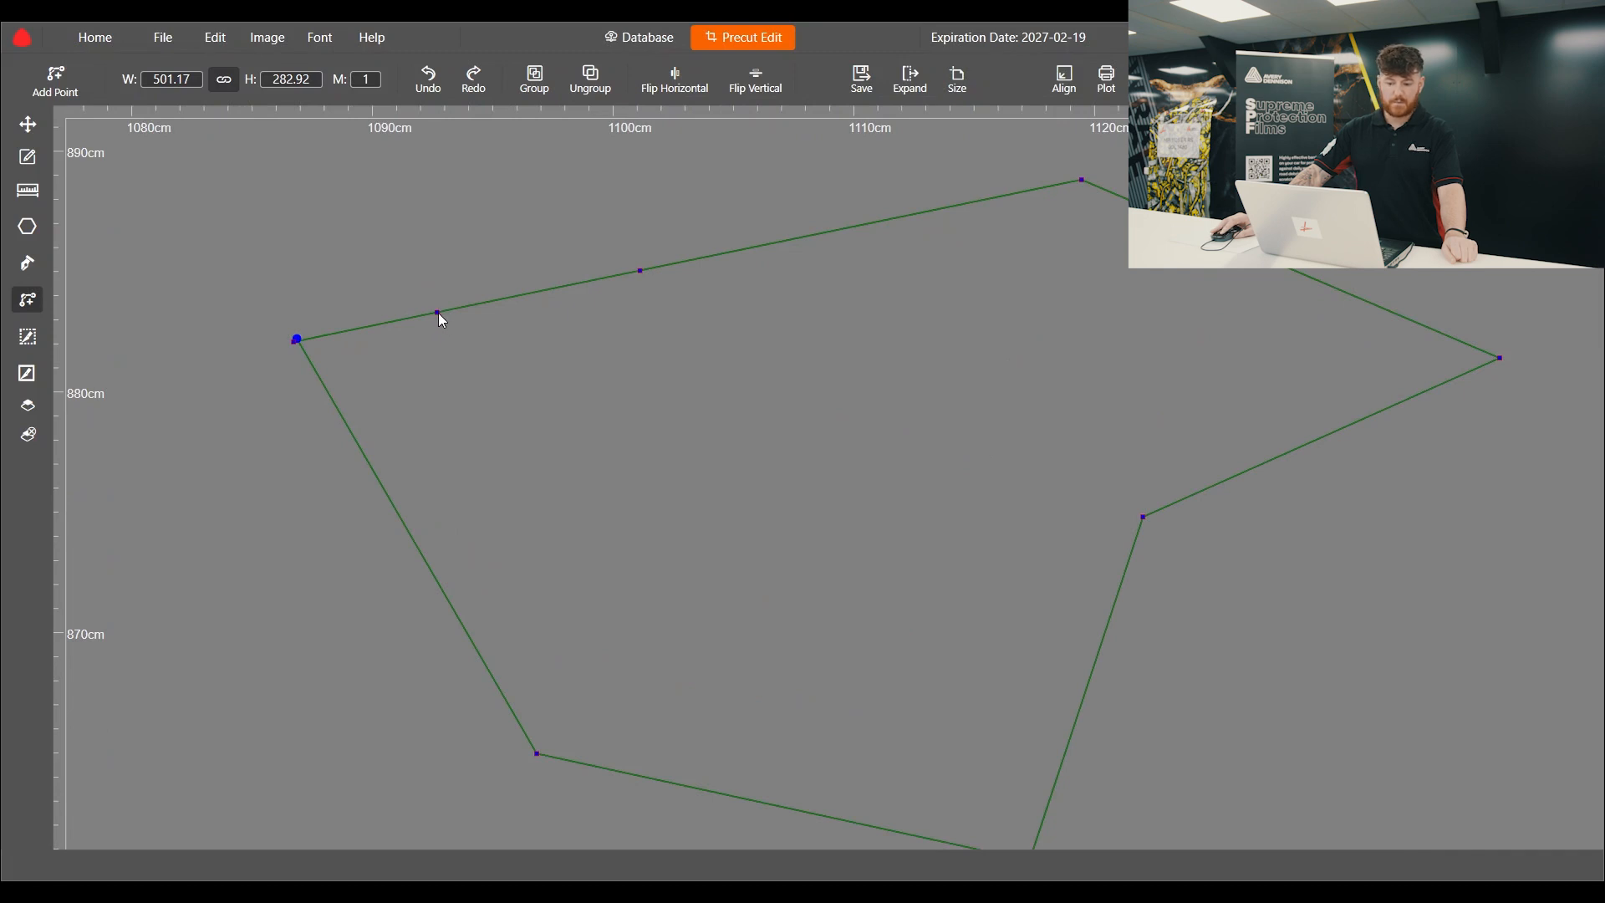
Try to pull the added point off the six-sided shape's upper edge, and leave point editing.
left_click(31, 160)
mouse_move(415, 286)
left_mouse_down()
mouse_move(460, 333)
mouse_move(400, 203)
left_mouse_up()
left_click(27, 125)
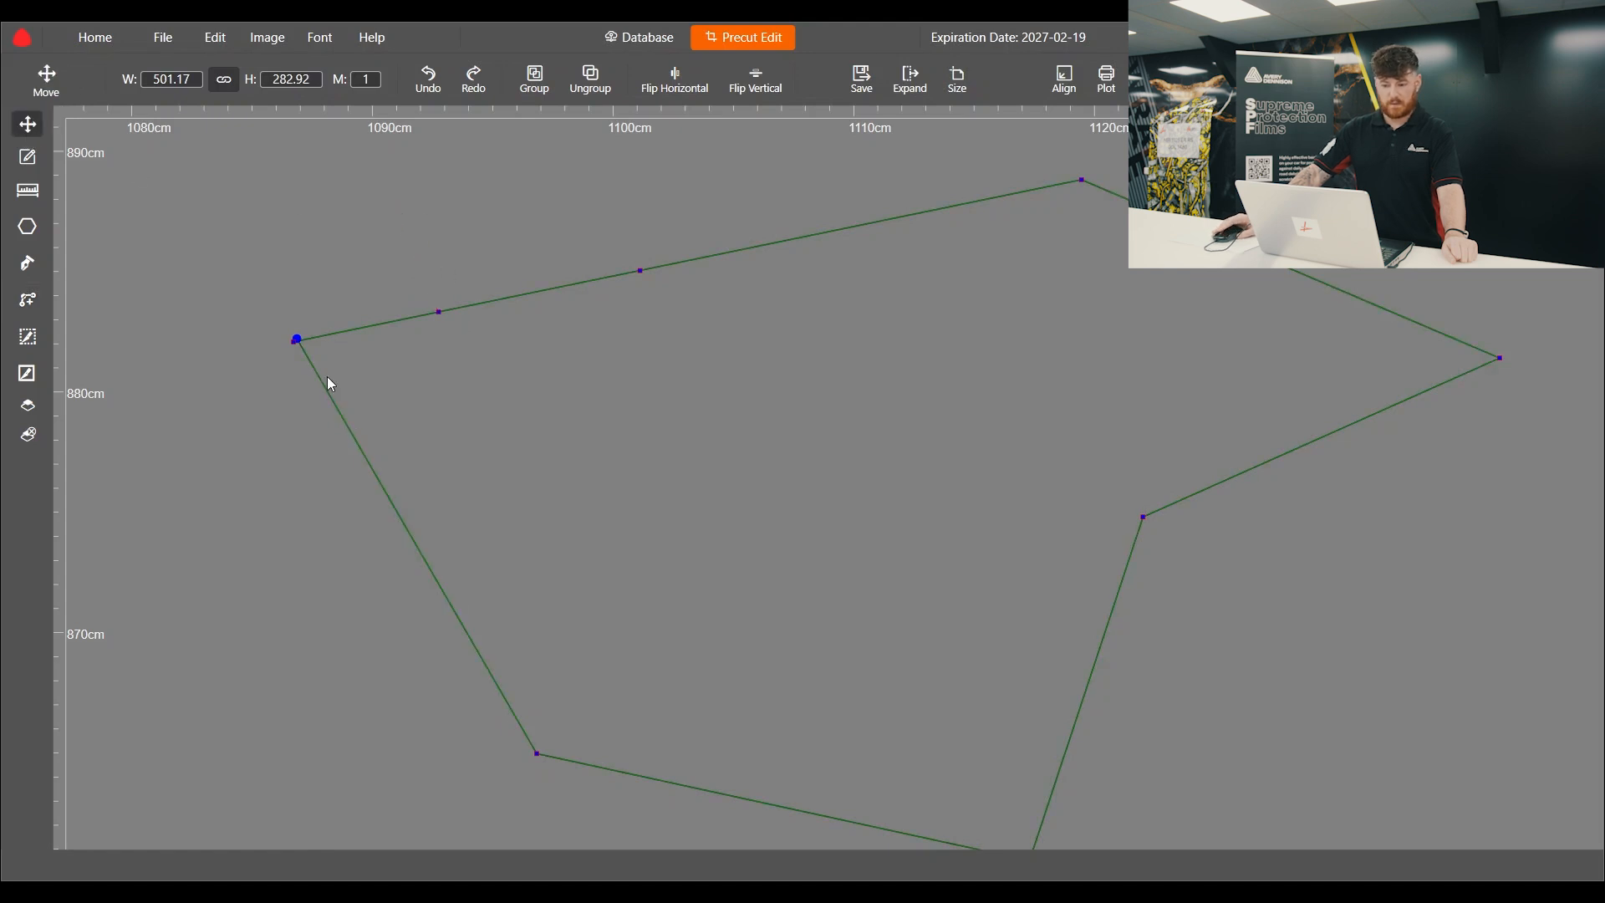
scroll(328, 374, "down", 5)
scroll(396, 474, "up", 3)
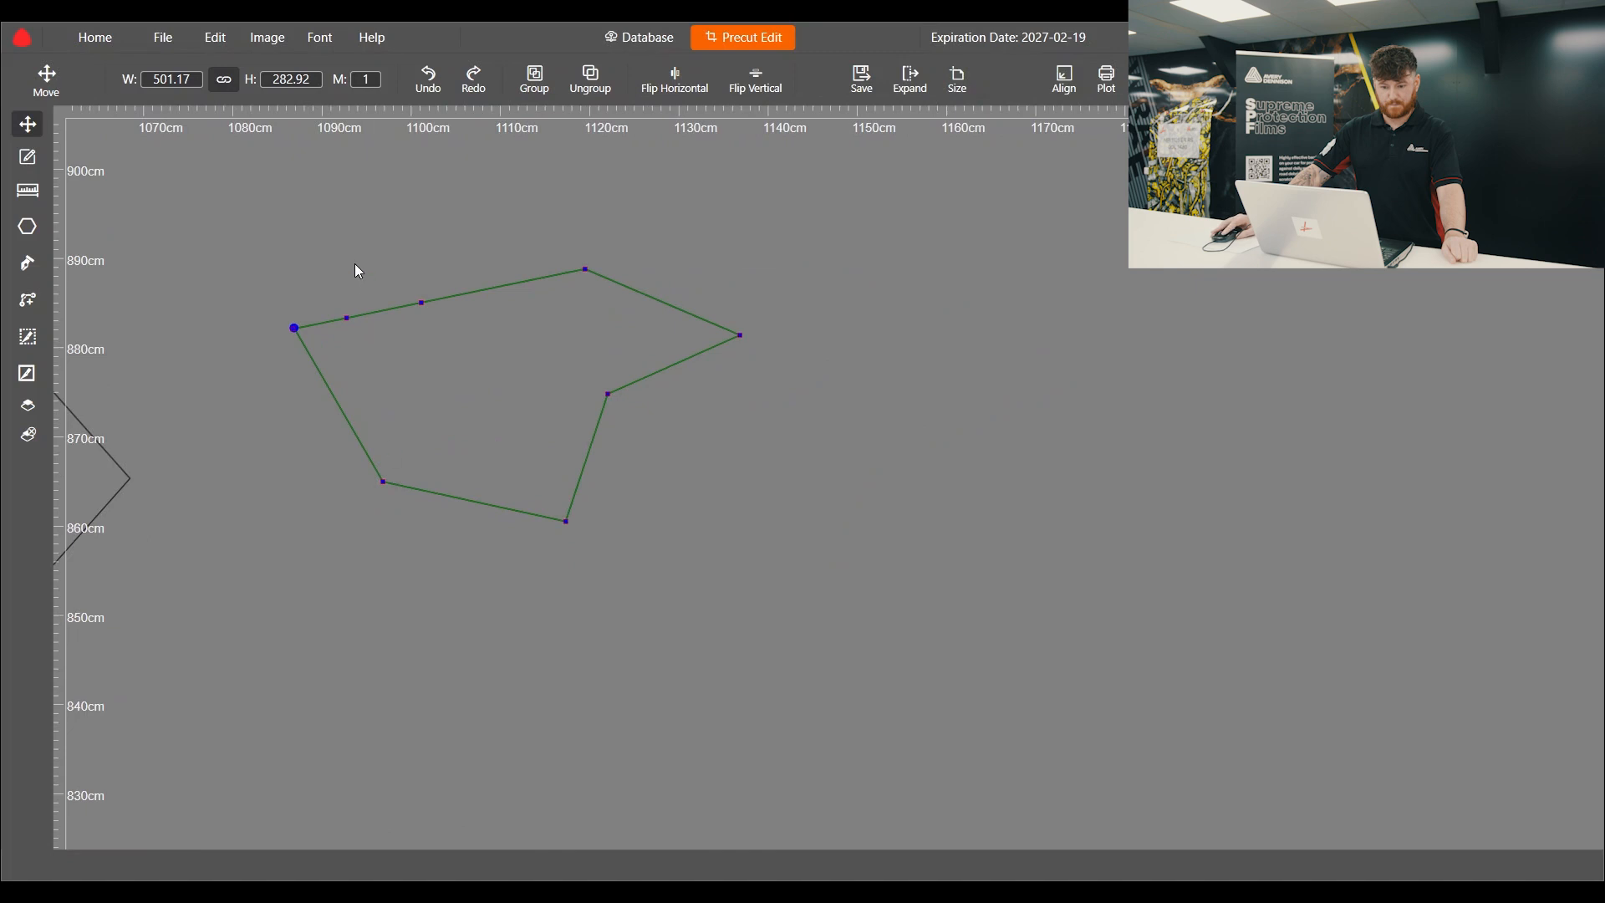
left_click(27, 125)
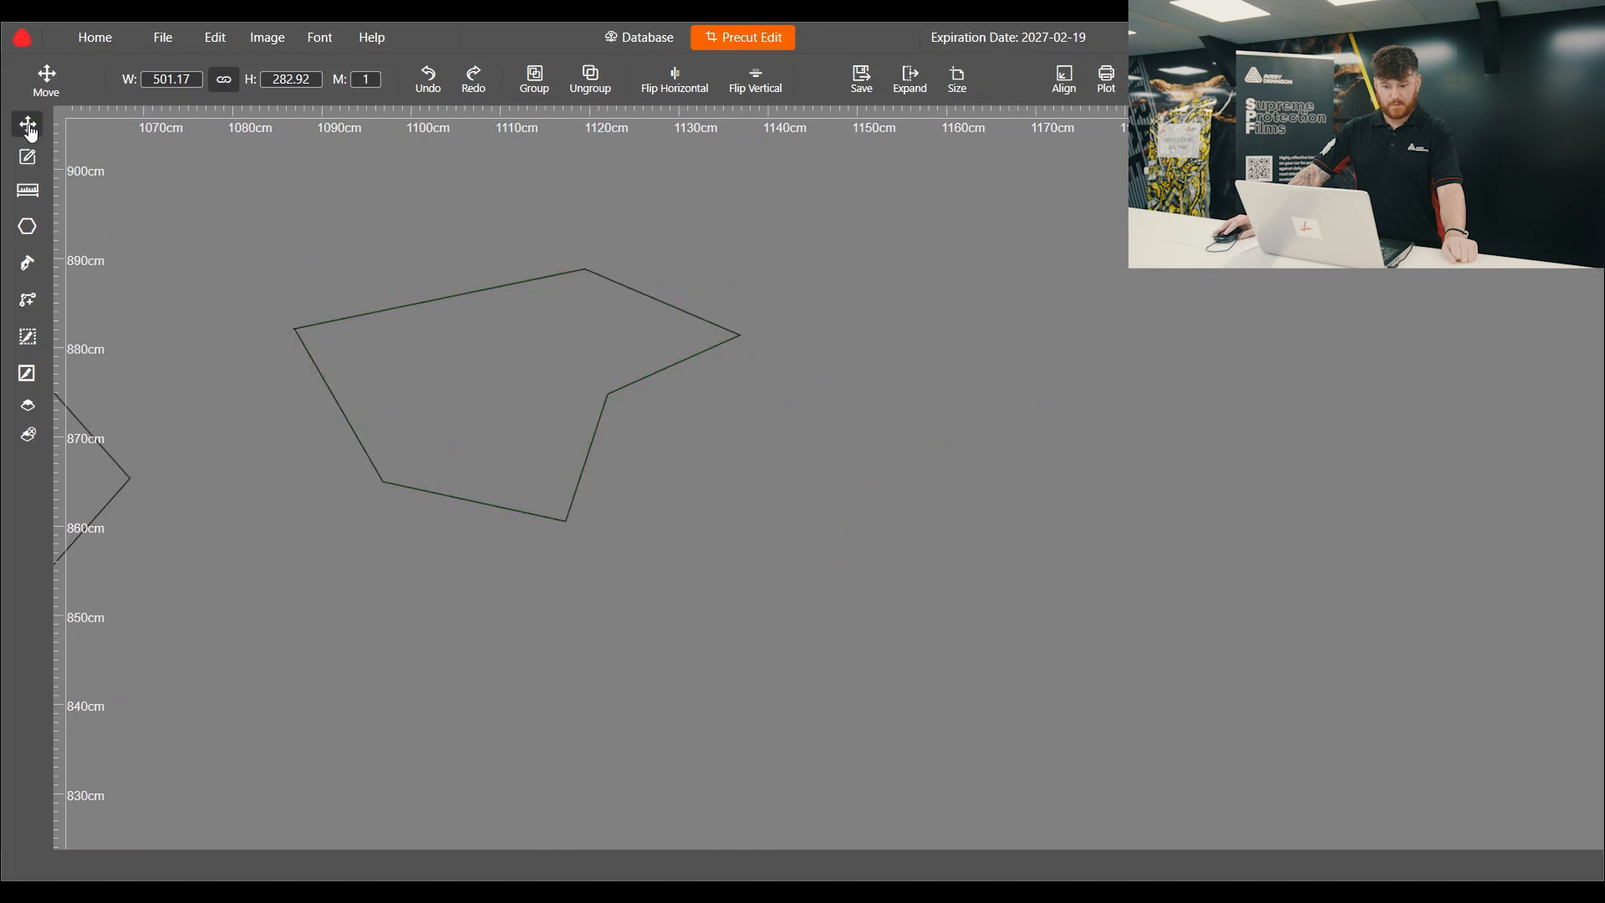
Shift the six-sided shape slightly sideways and try a short Cut line across its long upper edge.
left_click_drag(578, 428, 654, 424)
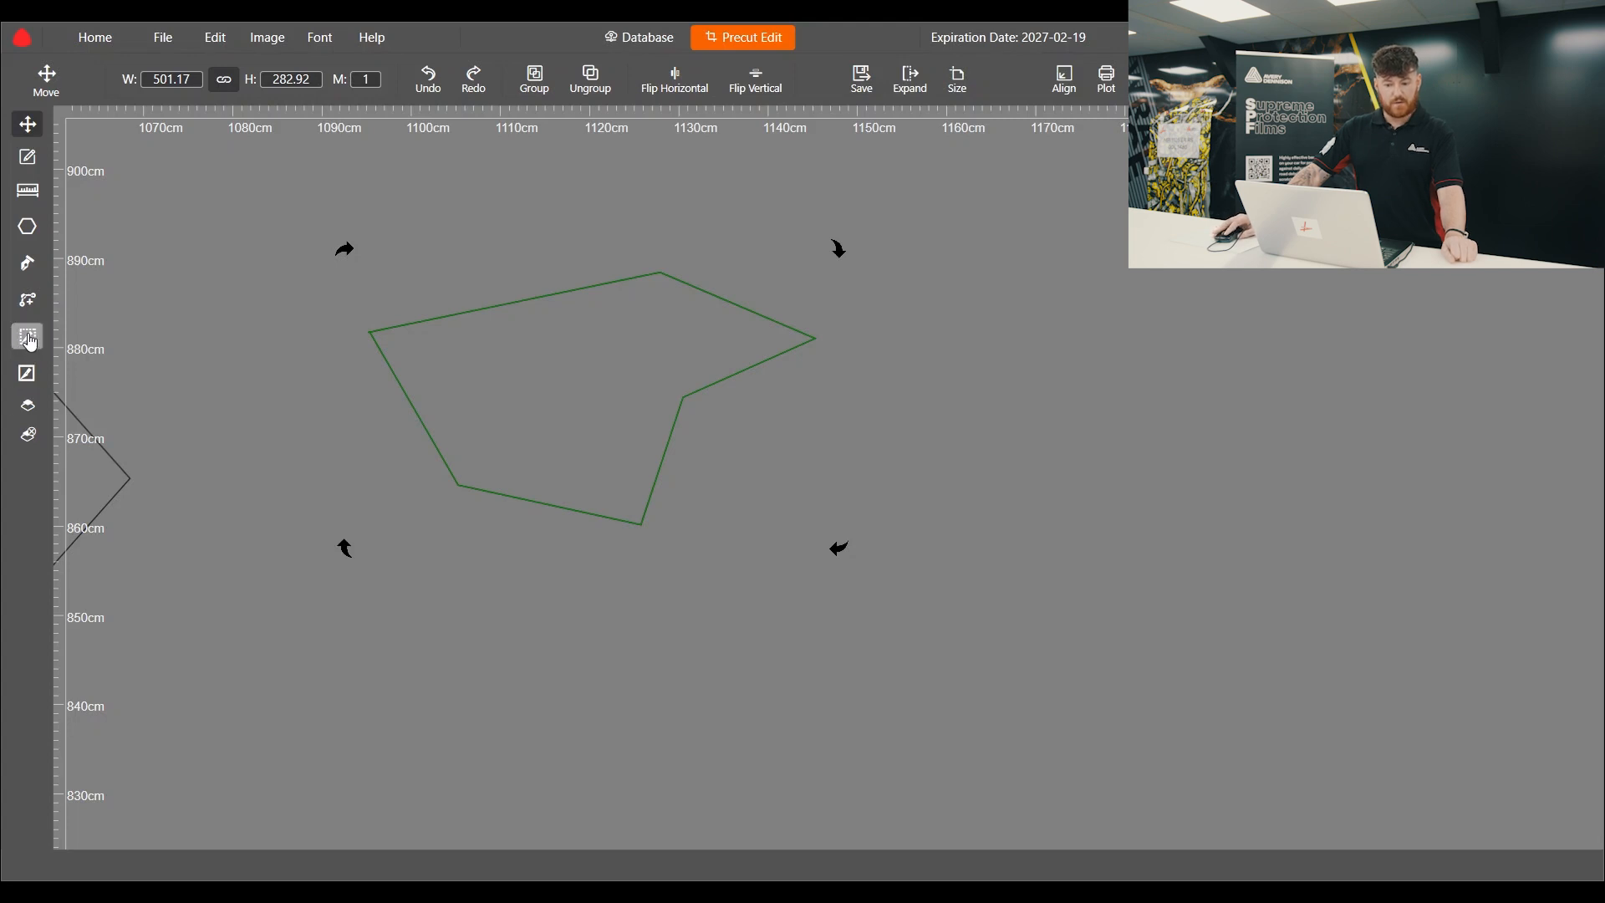
left_click(30, 336)
left_click_drag(429, 267, 483, 330)
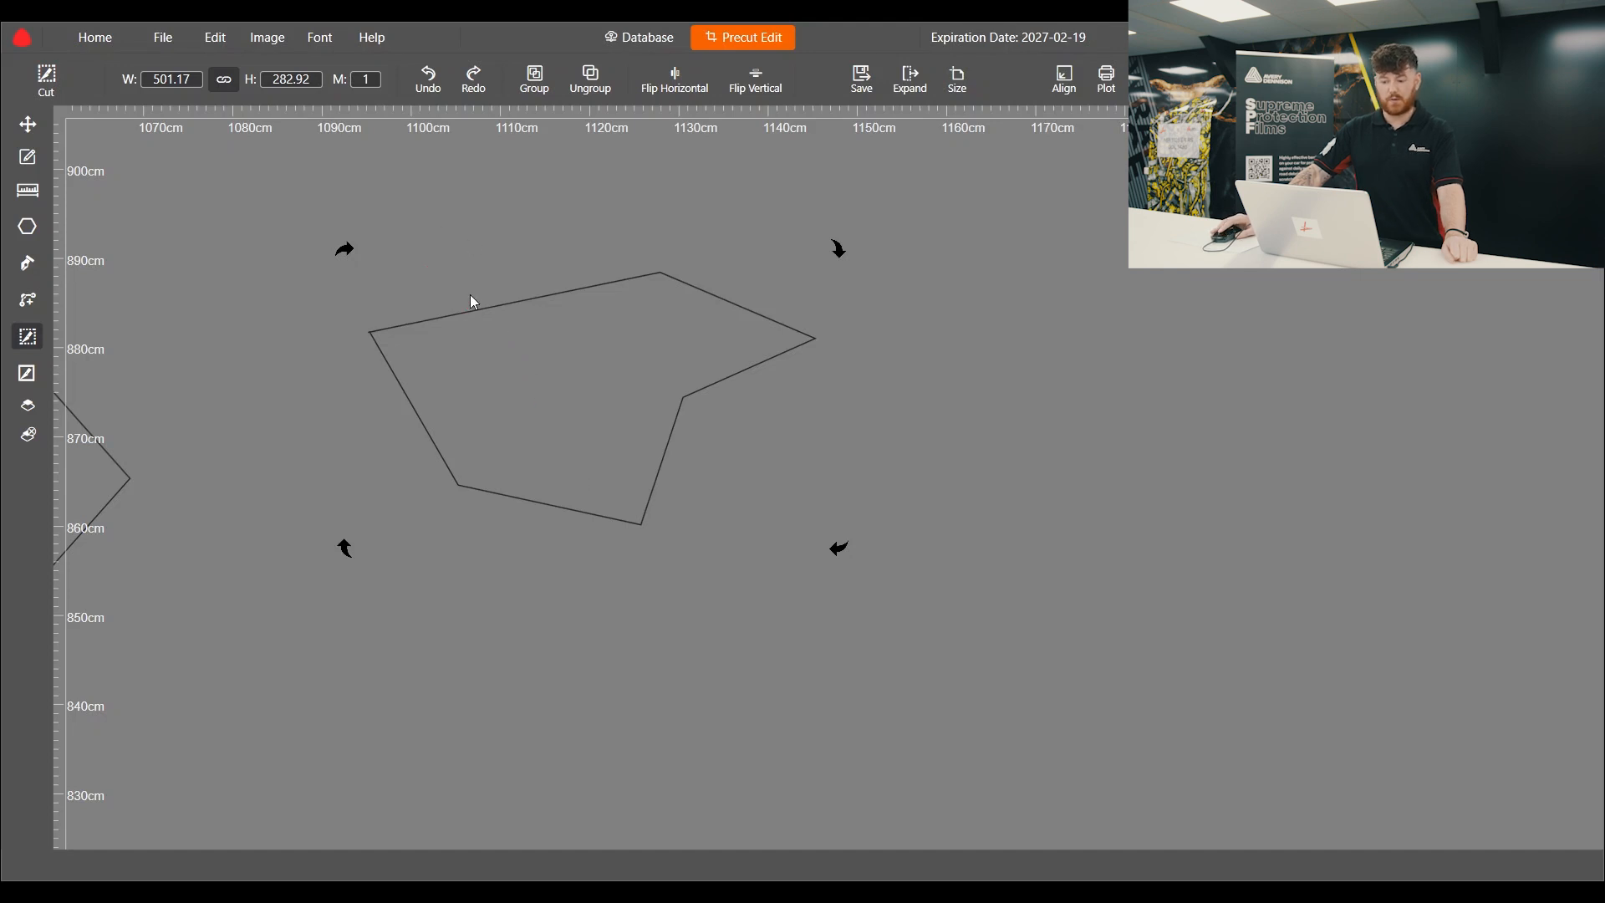
left_click(28, 124)
Select the rear quarter panel and split its roof strip with a Closed Cut line crossing both edges at the 700 mm mark.
scroll(574, 292, "down", 3)
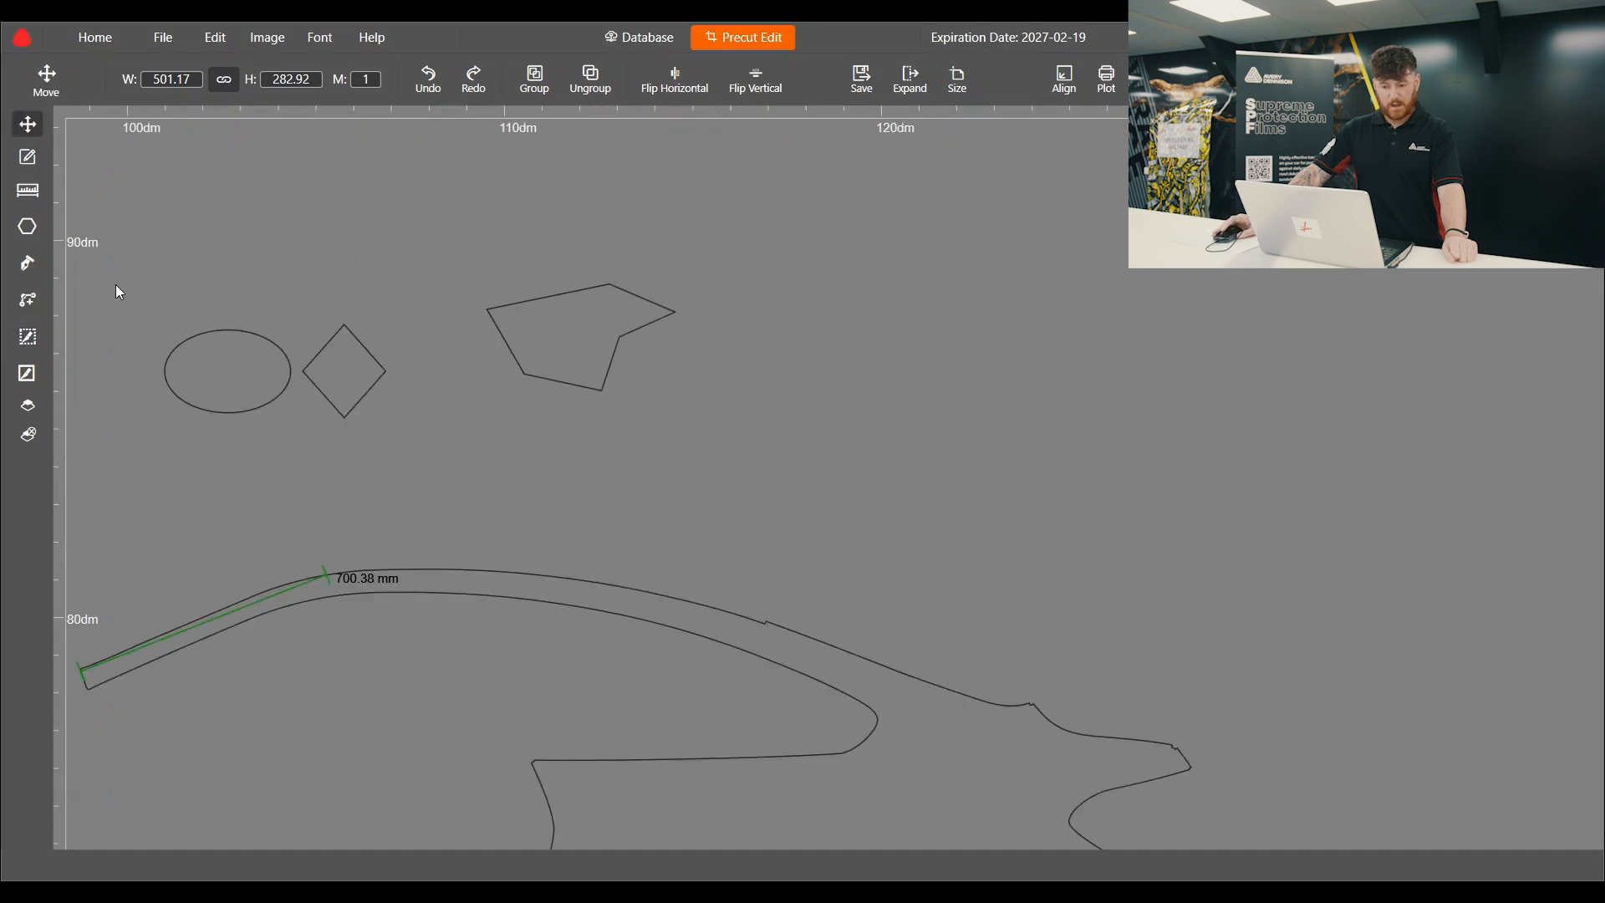
scroll(494, 584, "up", 3)
scroll(344, 566, "up", 3)
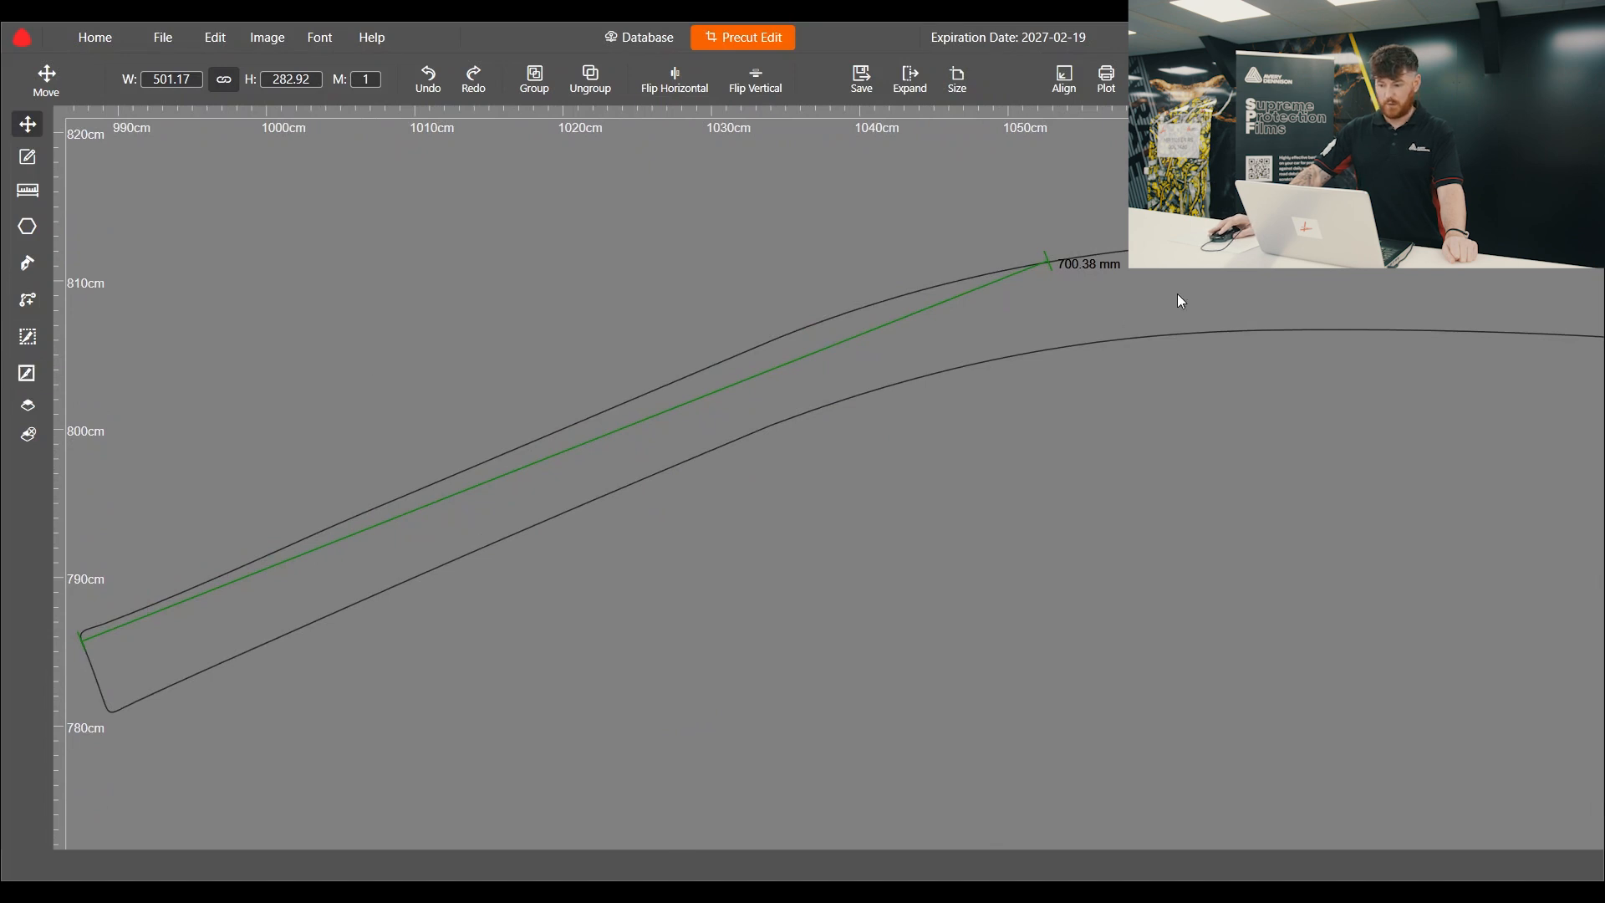
left_click(1216, 286)
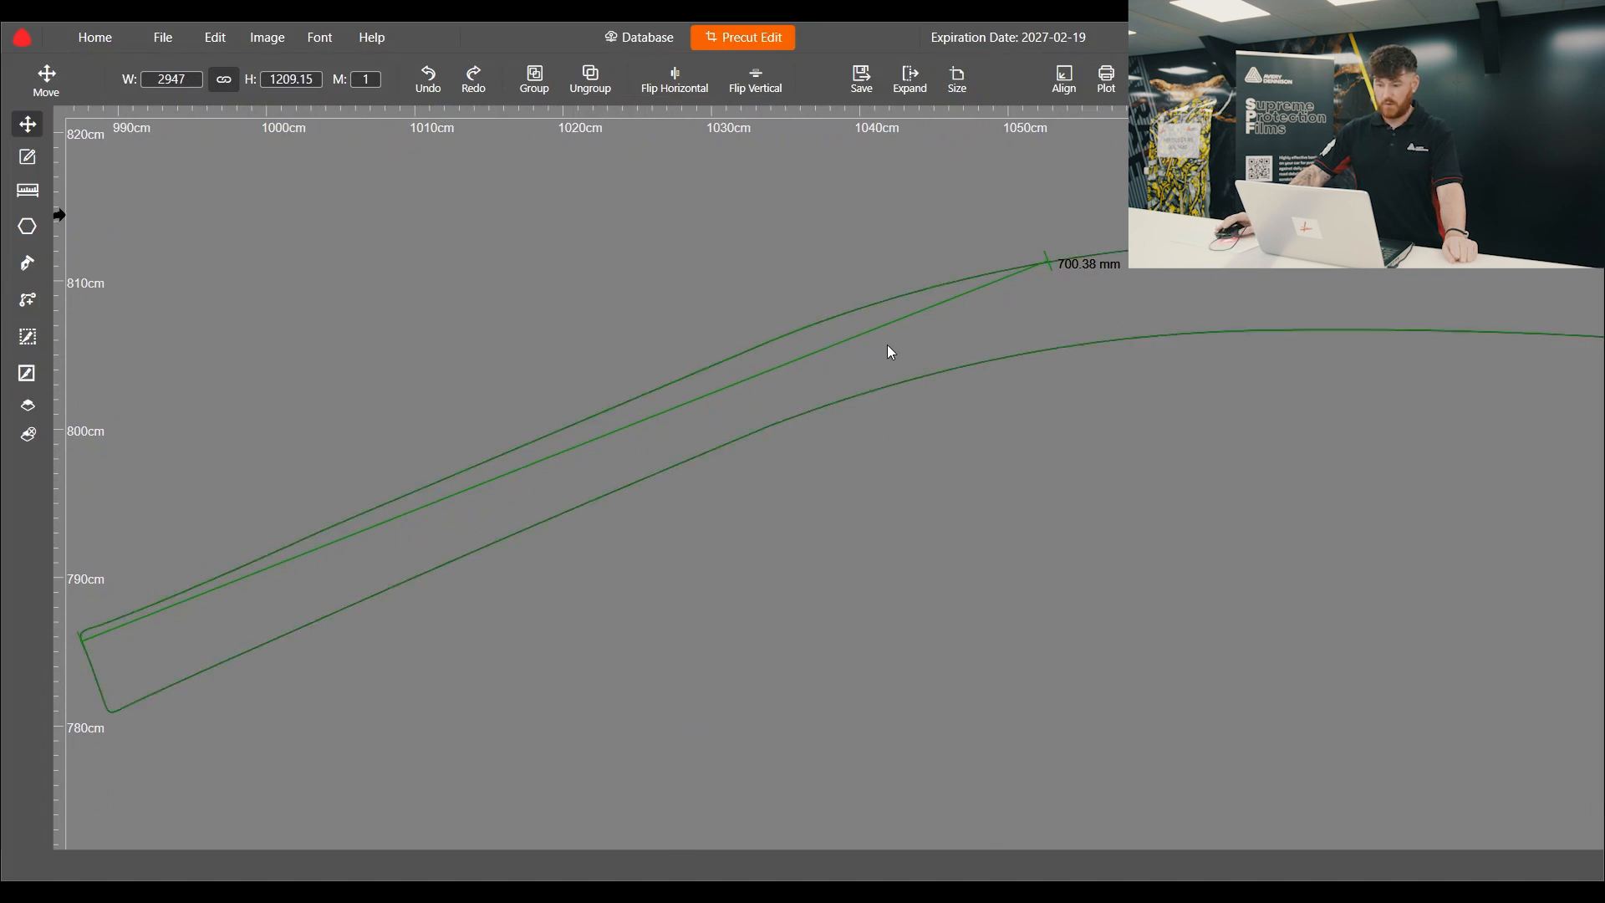
scroll(575, 363, "down", 2)
scroll(675, 350, "up", 2)
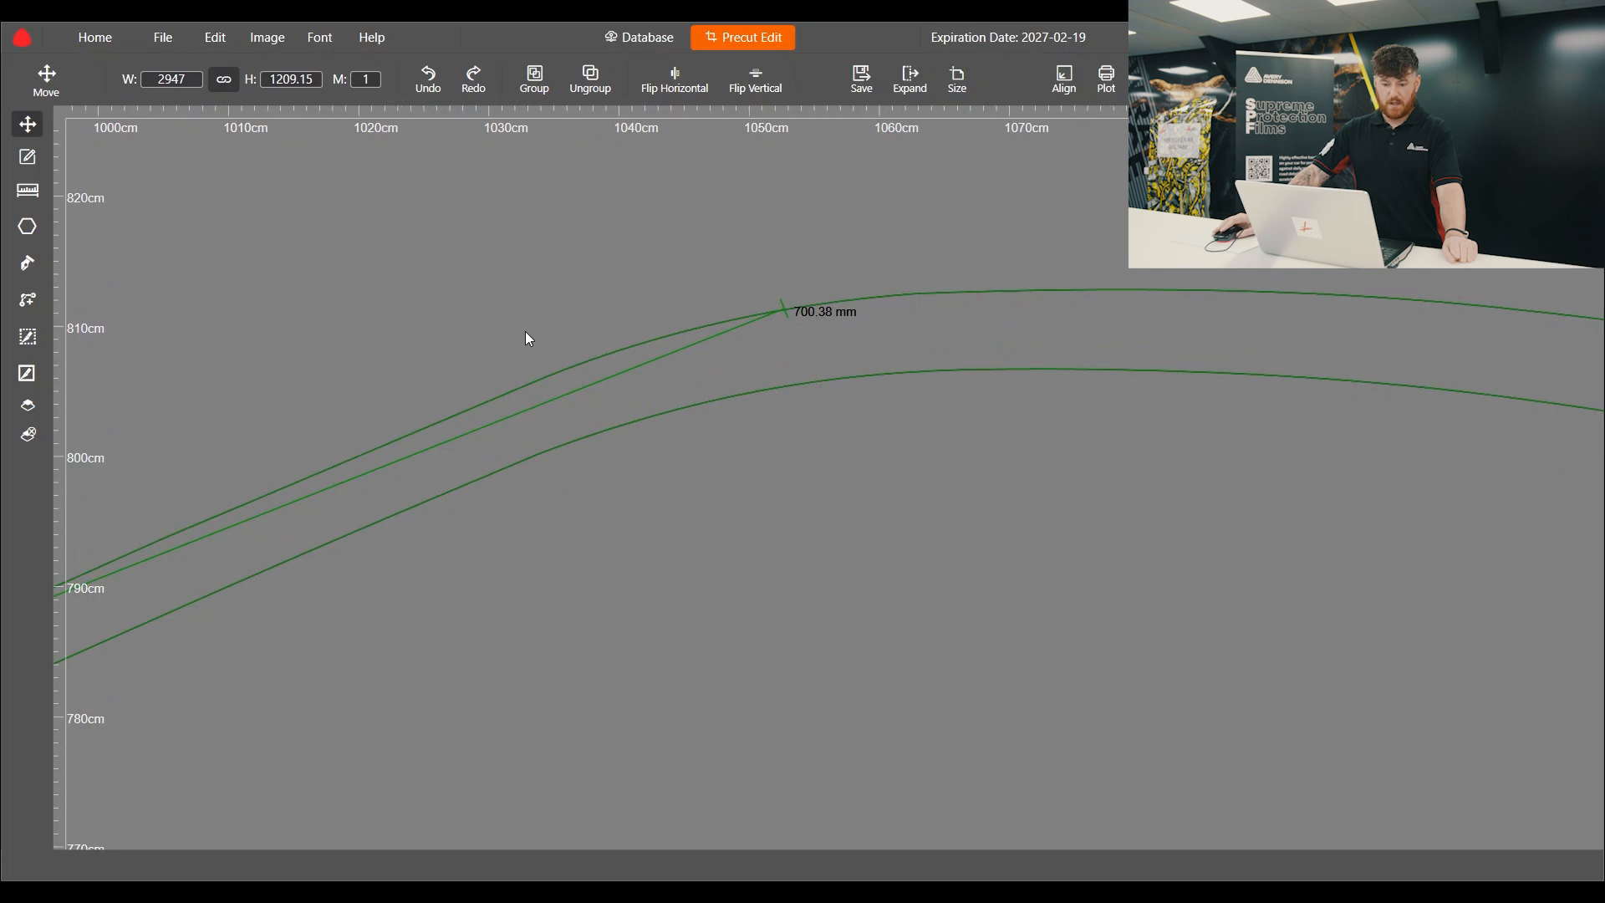
scroll(761, 337, "down", 3)
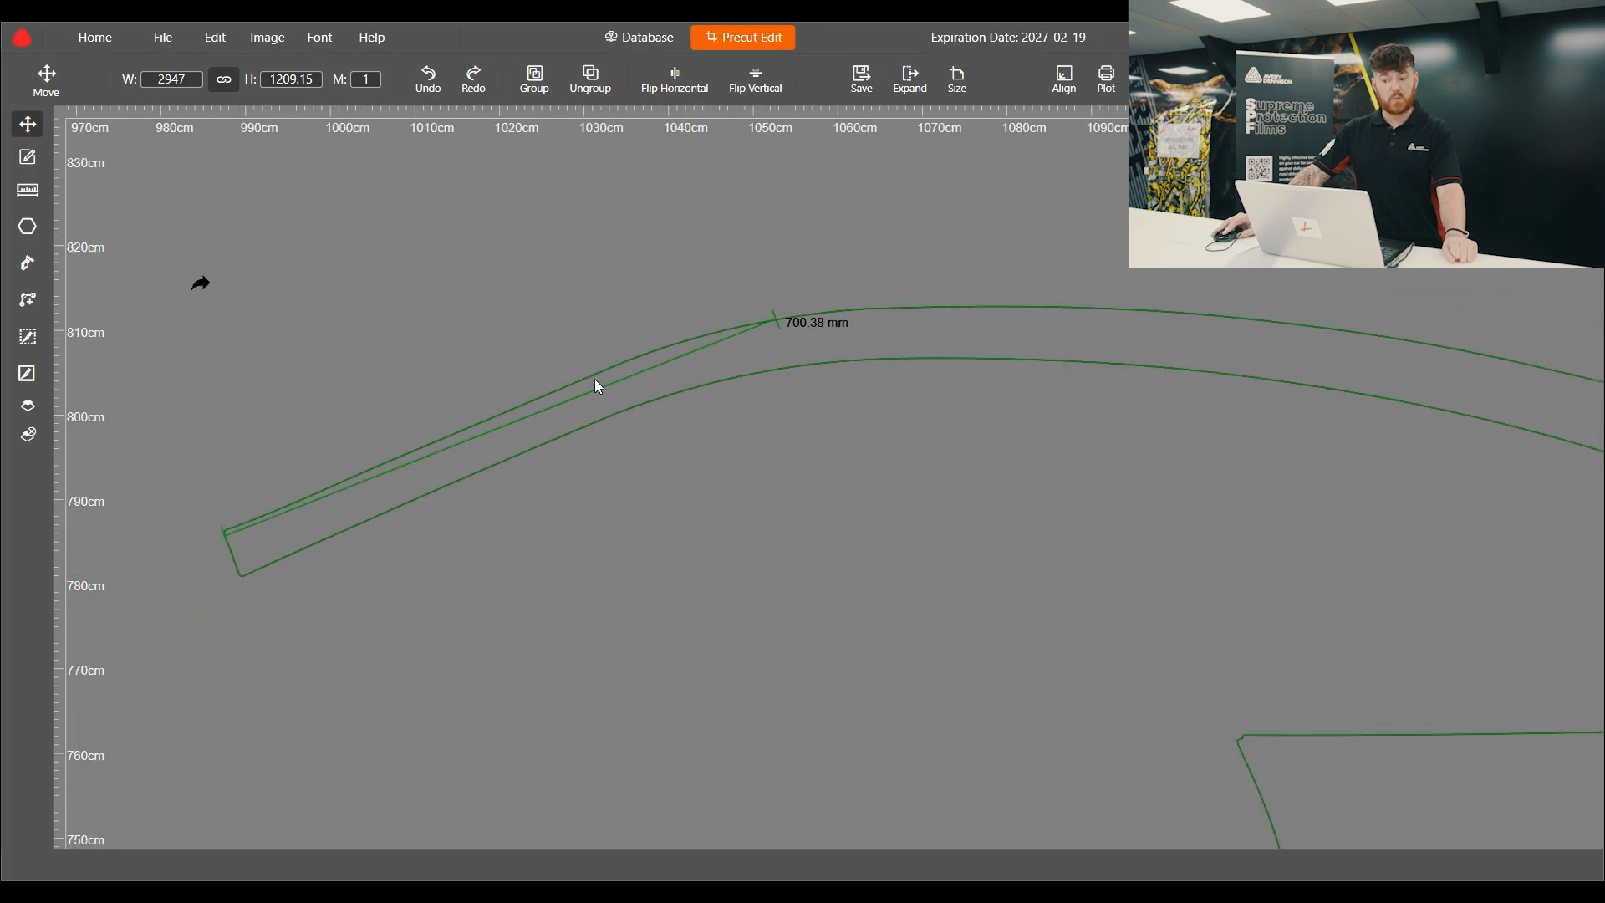
scroll(818, 313, "up", 2)
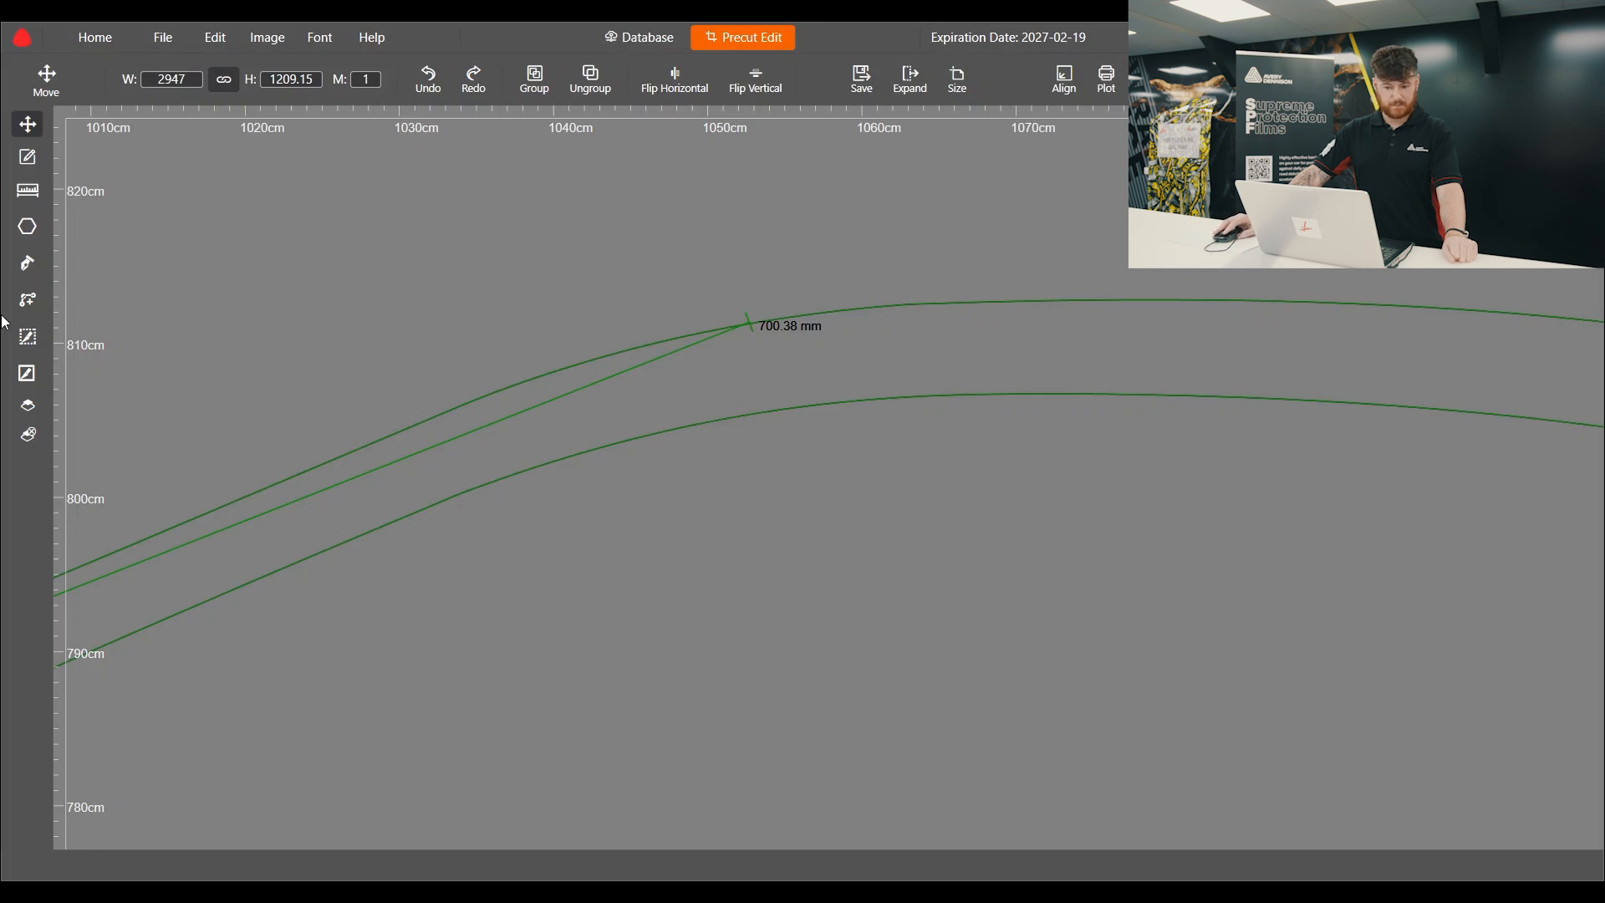
left_click(28, 376)
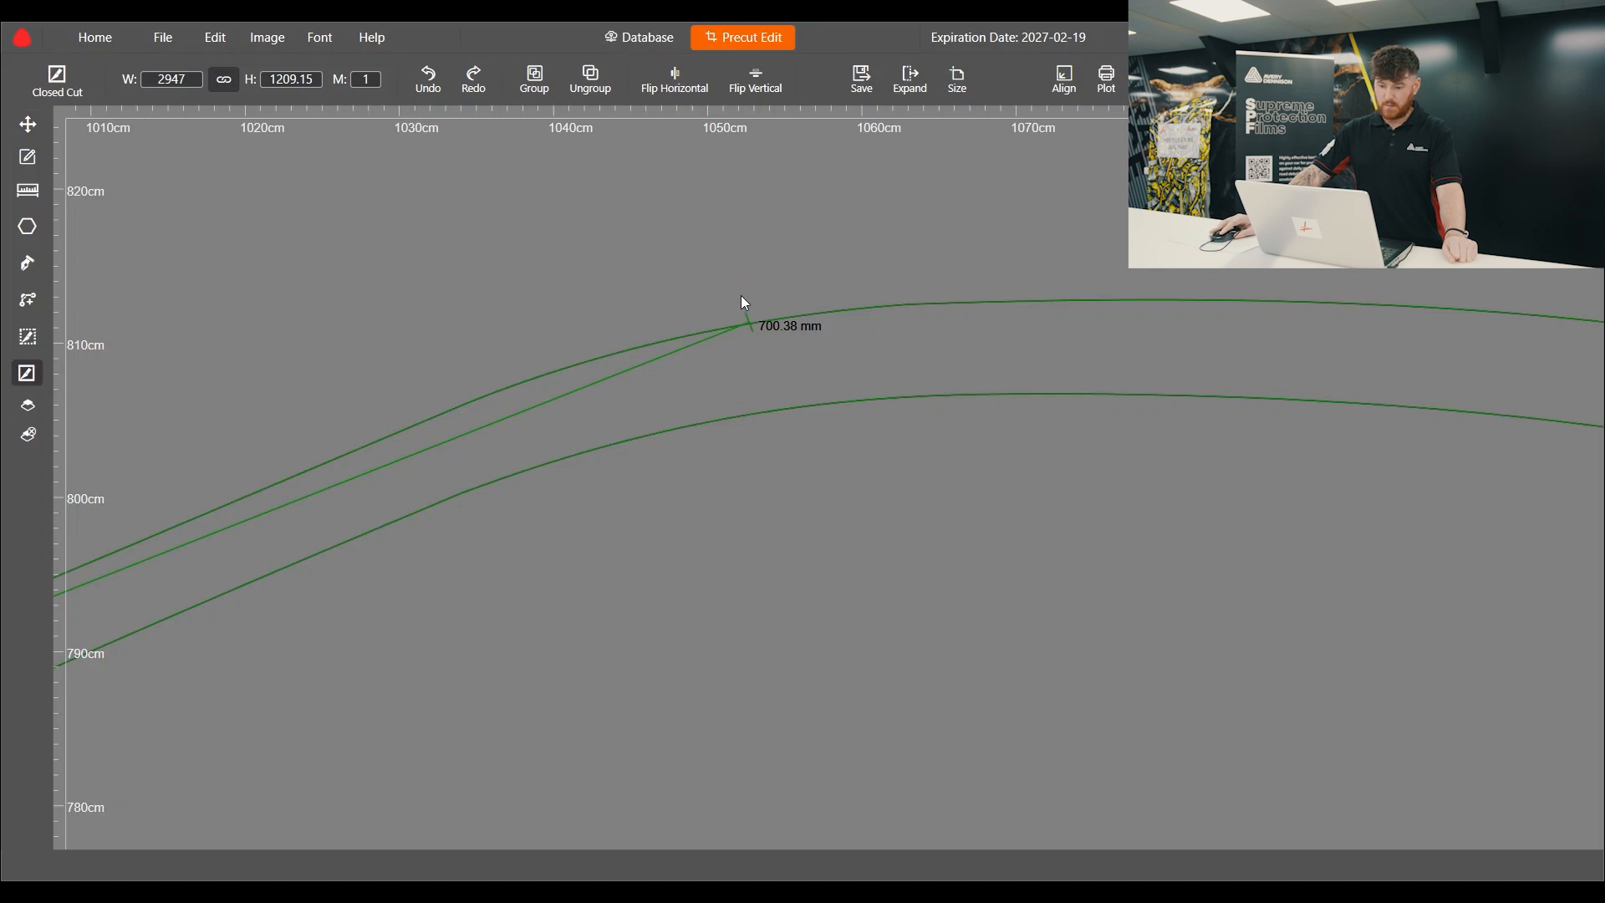
left_click_drag(736, 263, 791, 491)
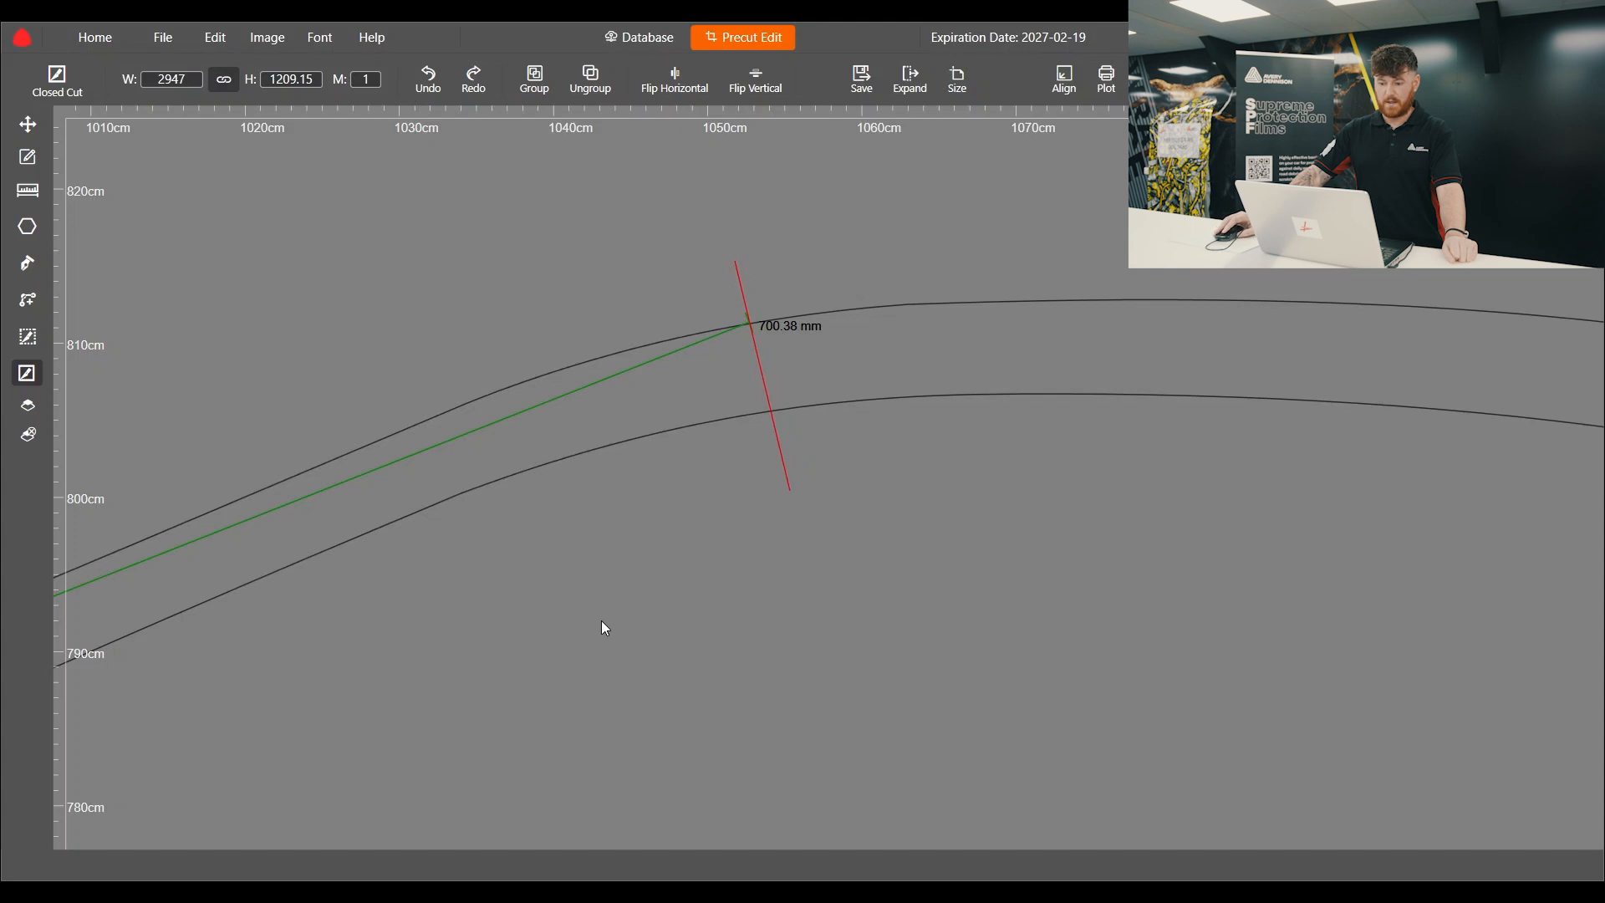
left_click(27, 126)
Move the main quarter panel away from the cut-off roof strip piece to leave a gap between them.
scroll(463, 313, "down", 2)
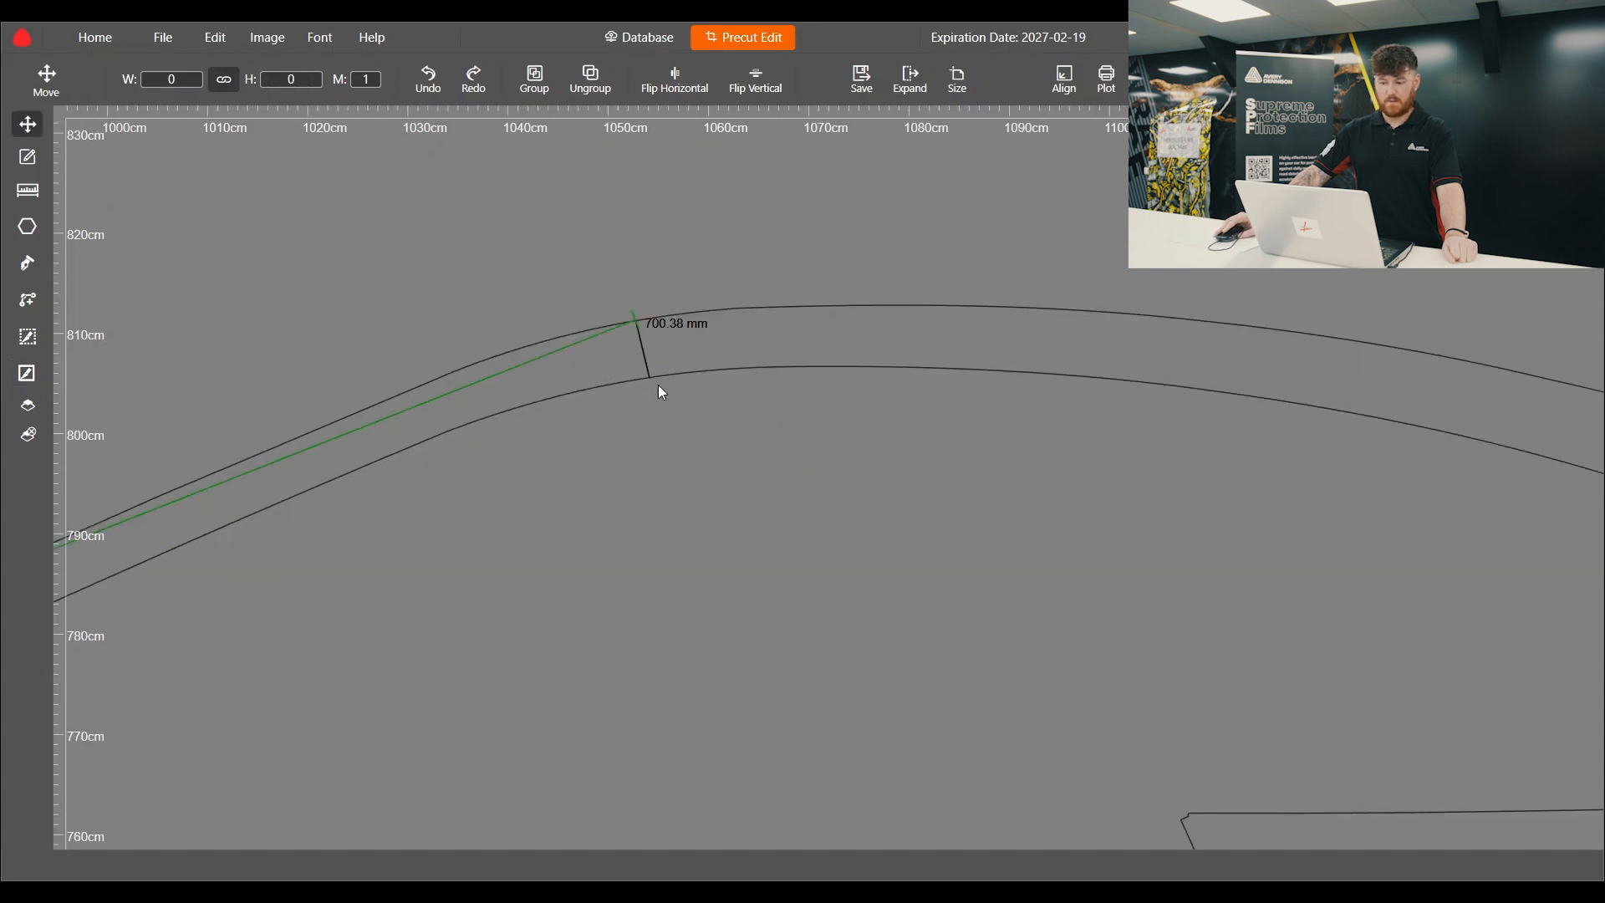
left_click(760, 362)
left_click_drag(760, 362, 878, 294)
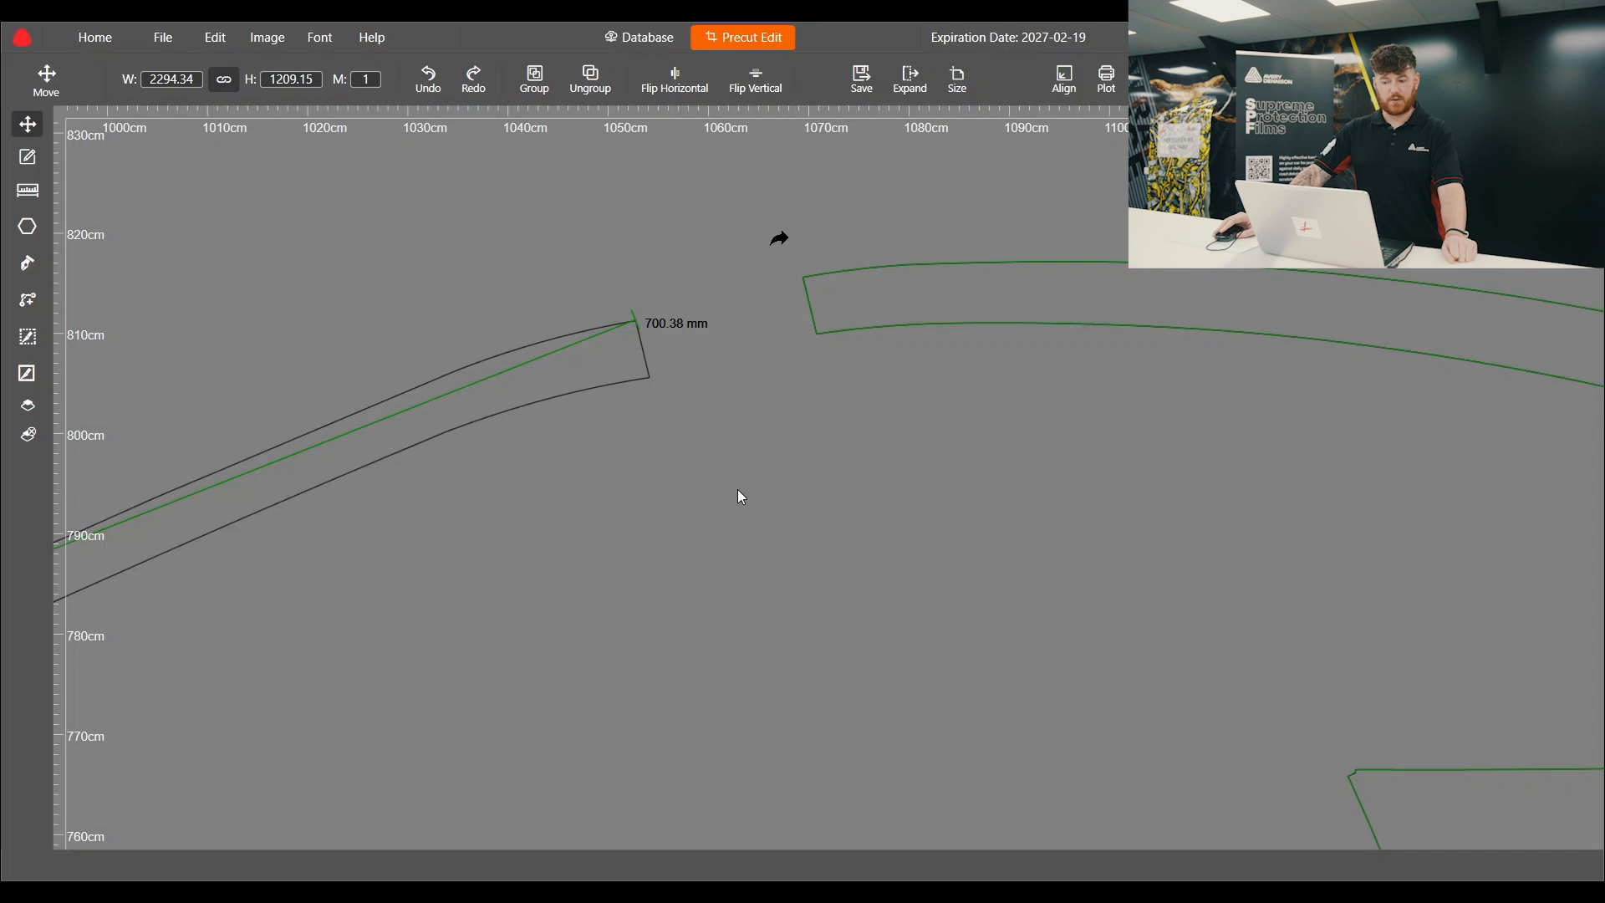
Examine the separated roof strip piece beside the quarter panel, clear the selection, and review the whole vehicle layout.
scroll(738, 493, "down", 2)
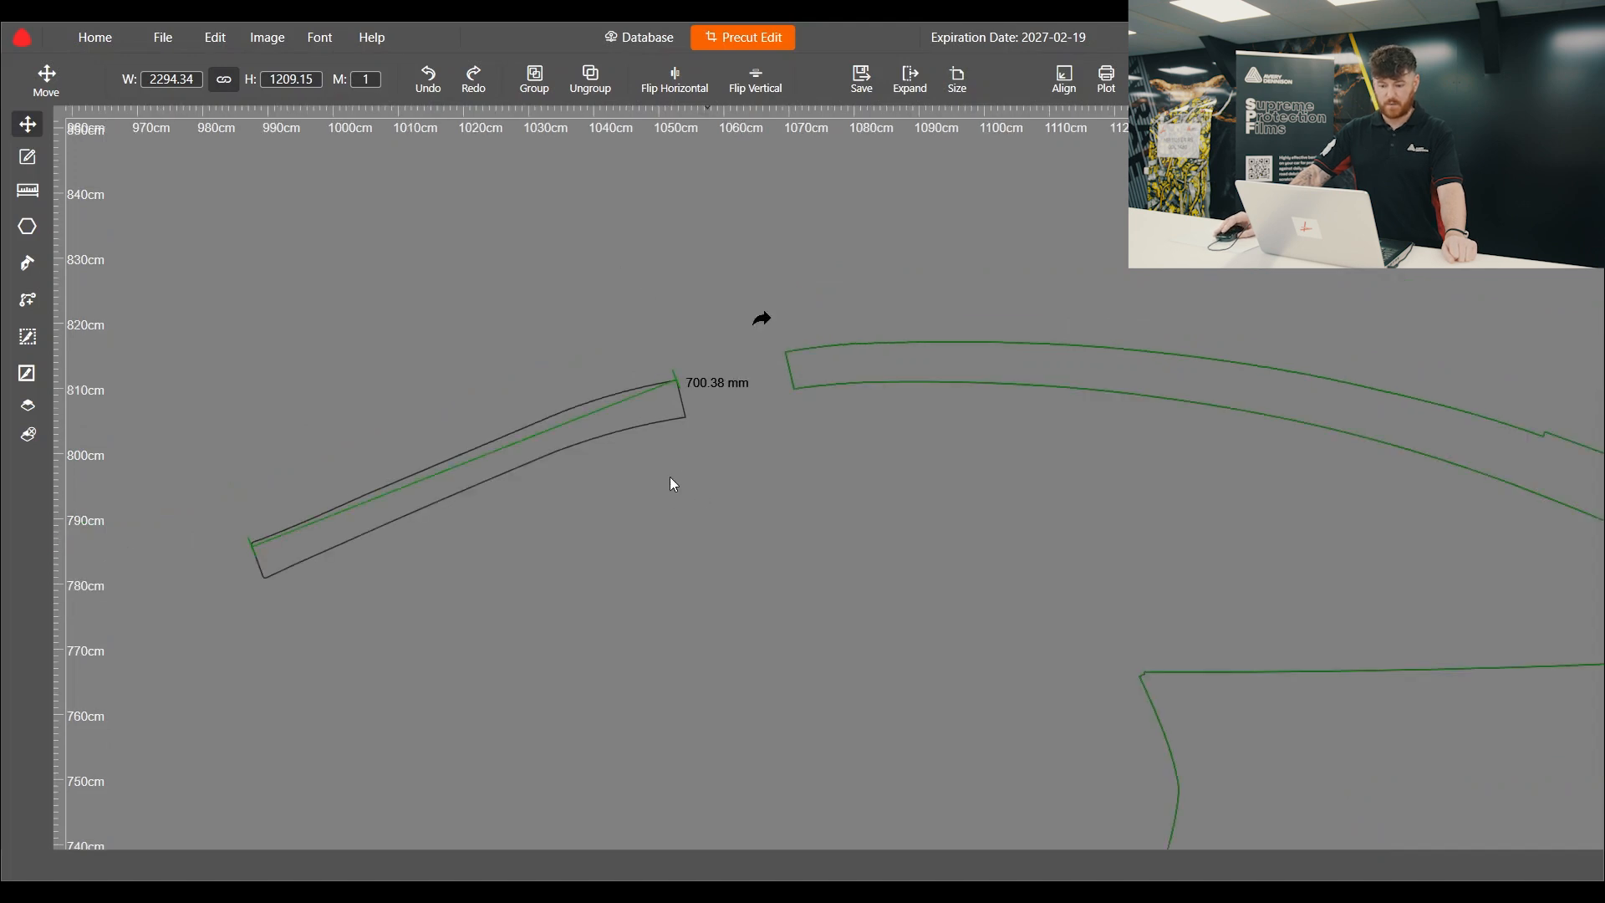
scroll(637, 419, "down", 4)
scroll(660, 397, "up", 3)
scroll(653, 406, "up", 1)
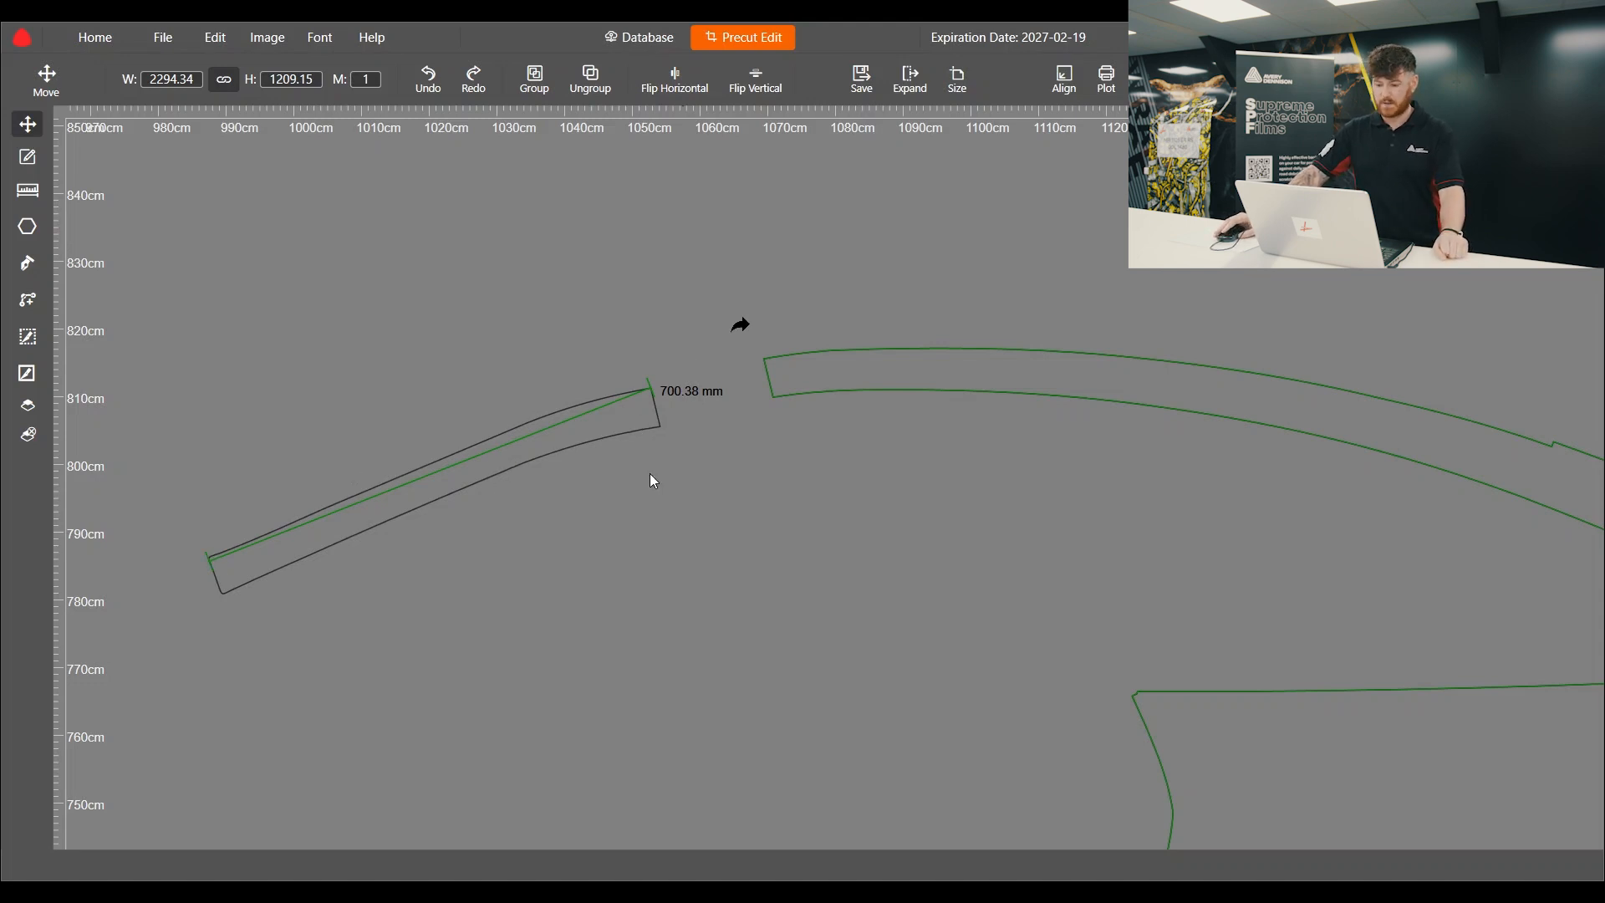
scroll(661, 473, "down", 3)
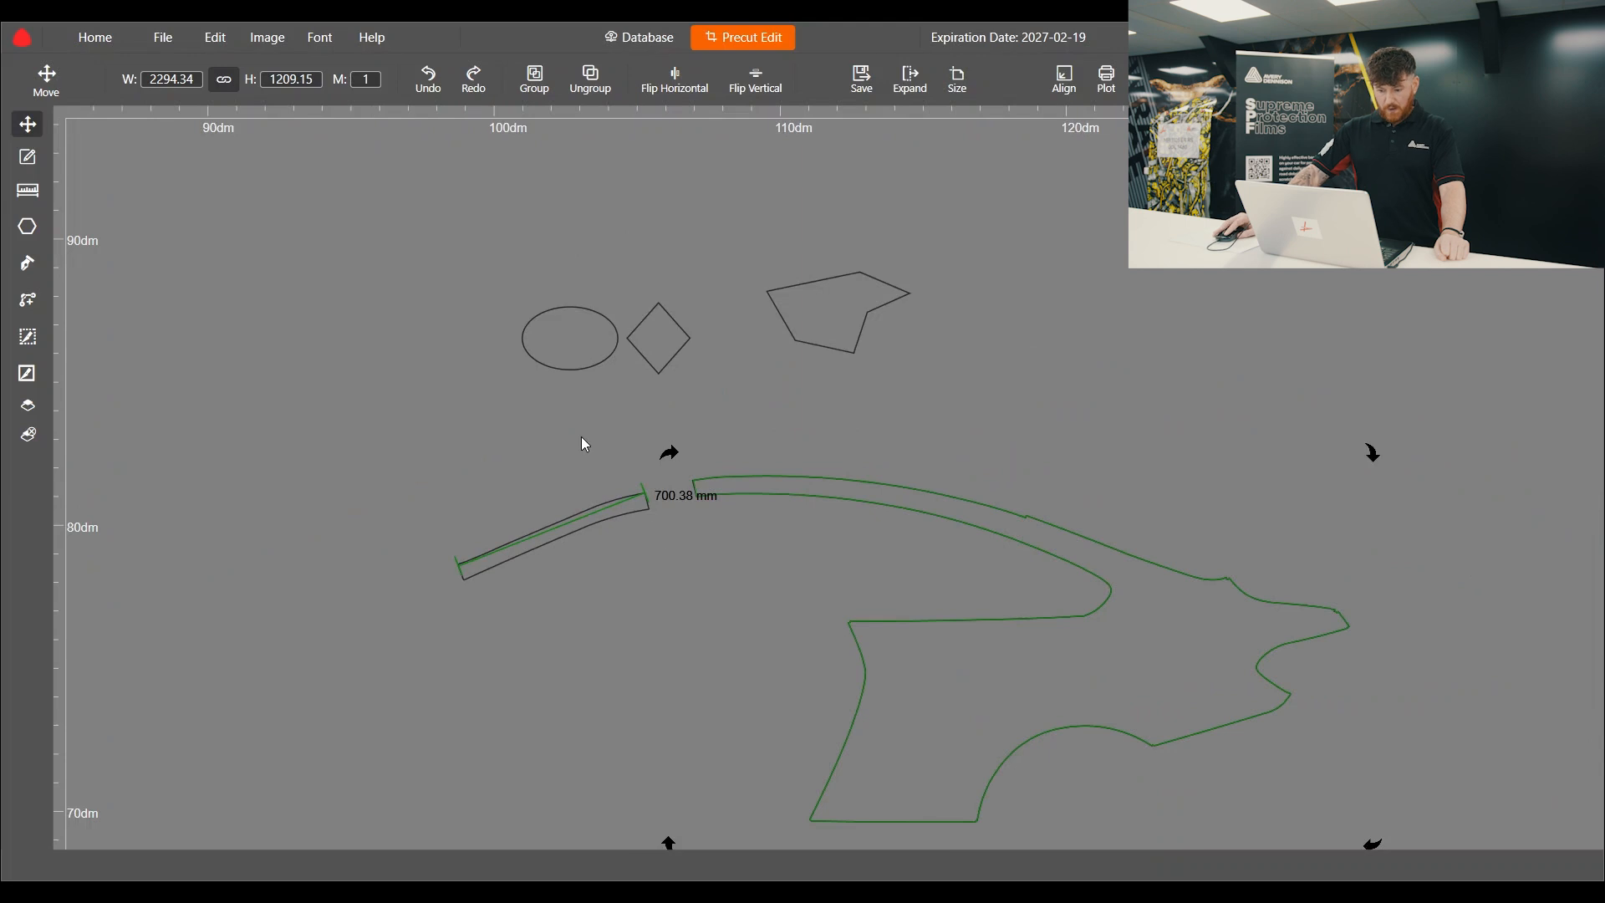
left_click(551, 436)
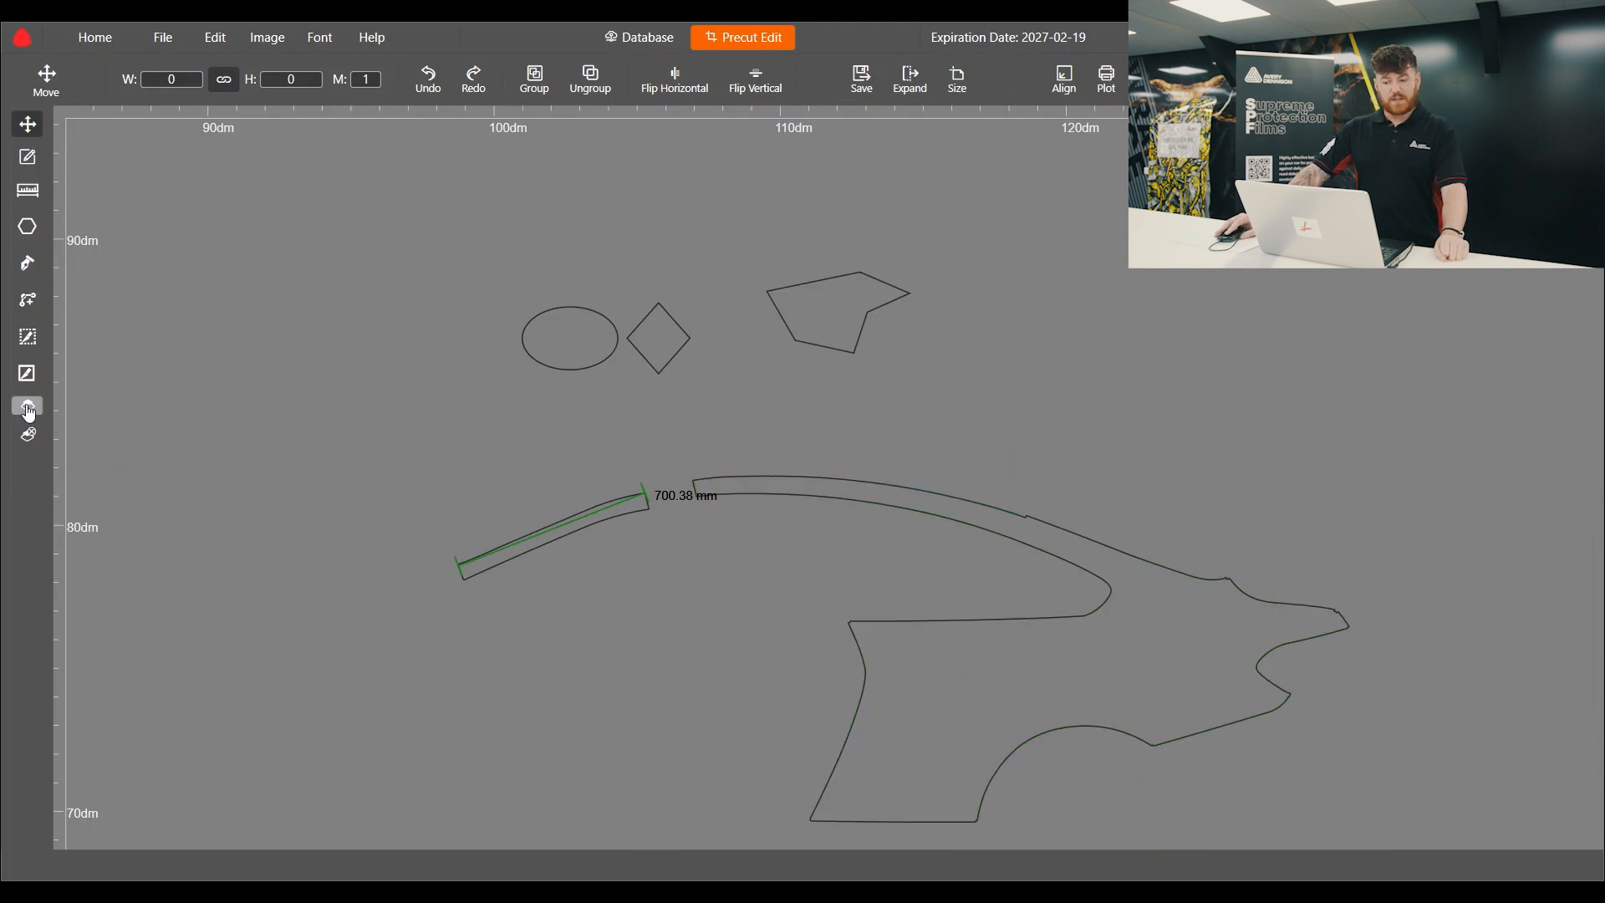
scroll(320, 439, "down", 5)
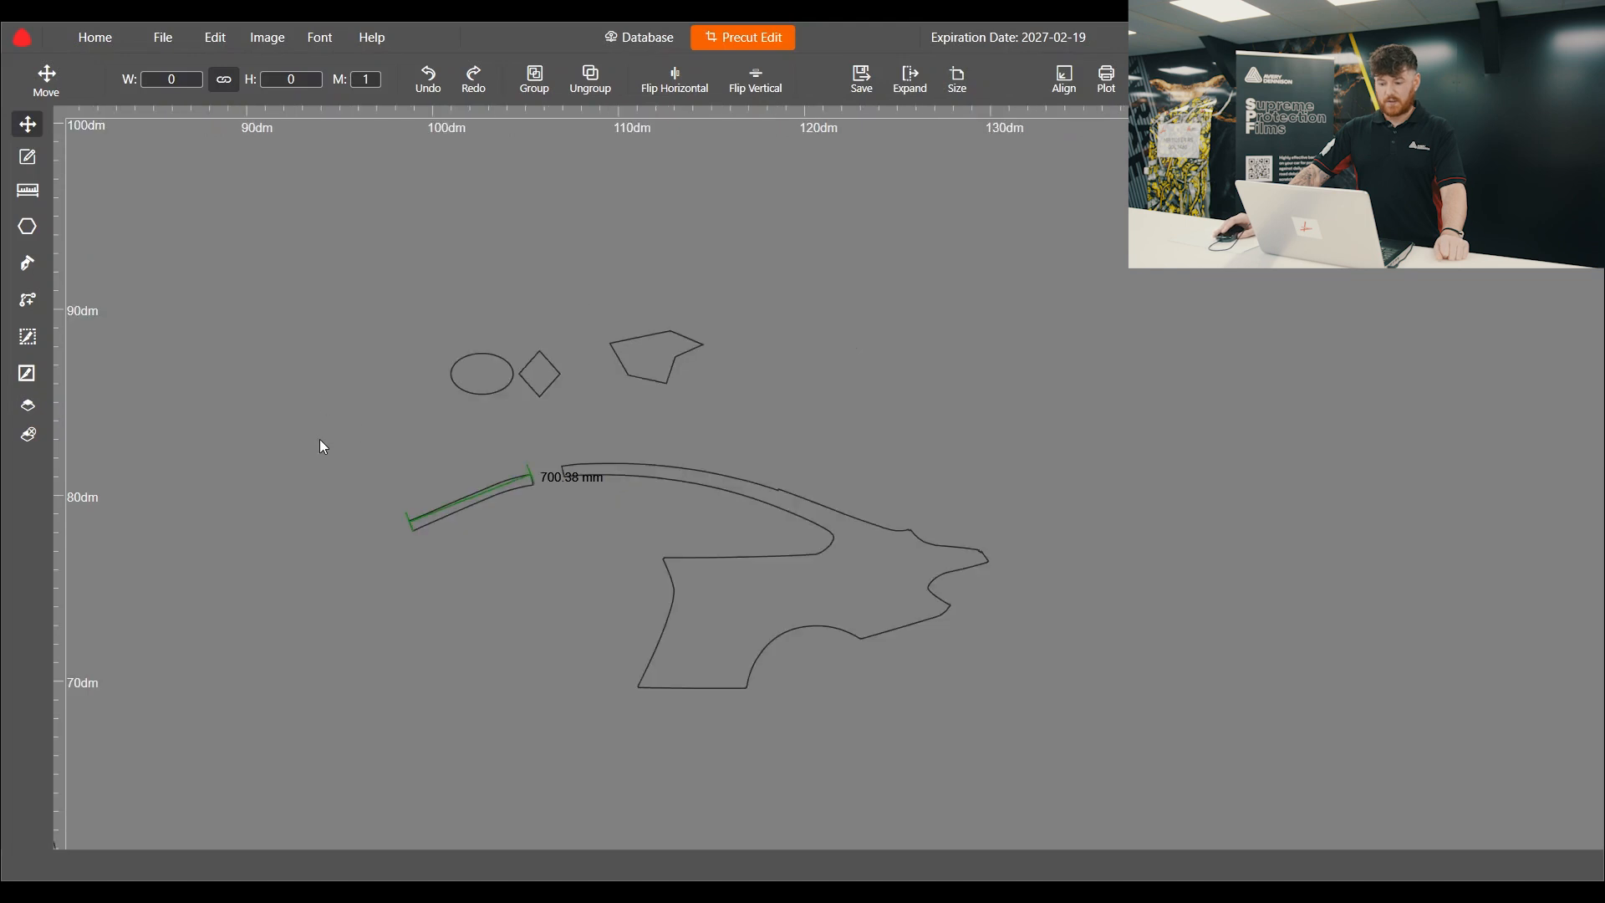
scroll(876, 456, "down", 2)
scroll(469, 683, "up", 3)
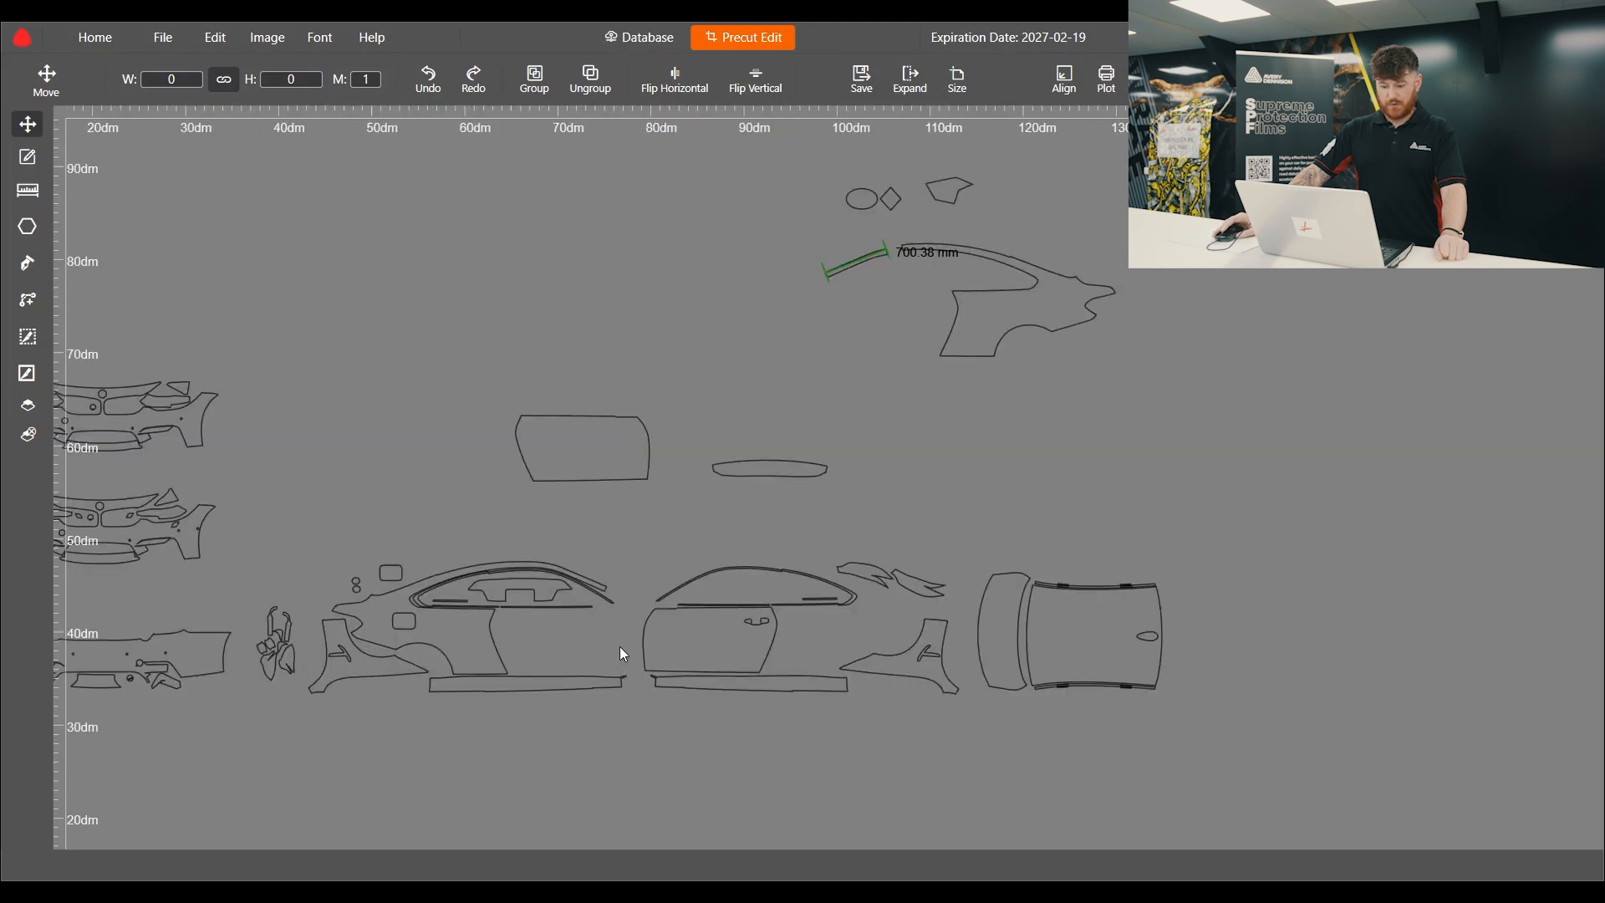
Move the door panel with the handle cut-out into empty space above the layout and line it up with its reference outline.
left_click_drag(702, 638, 559, 231)
scroll(551, 170, "up", 5)
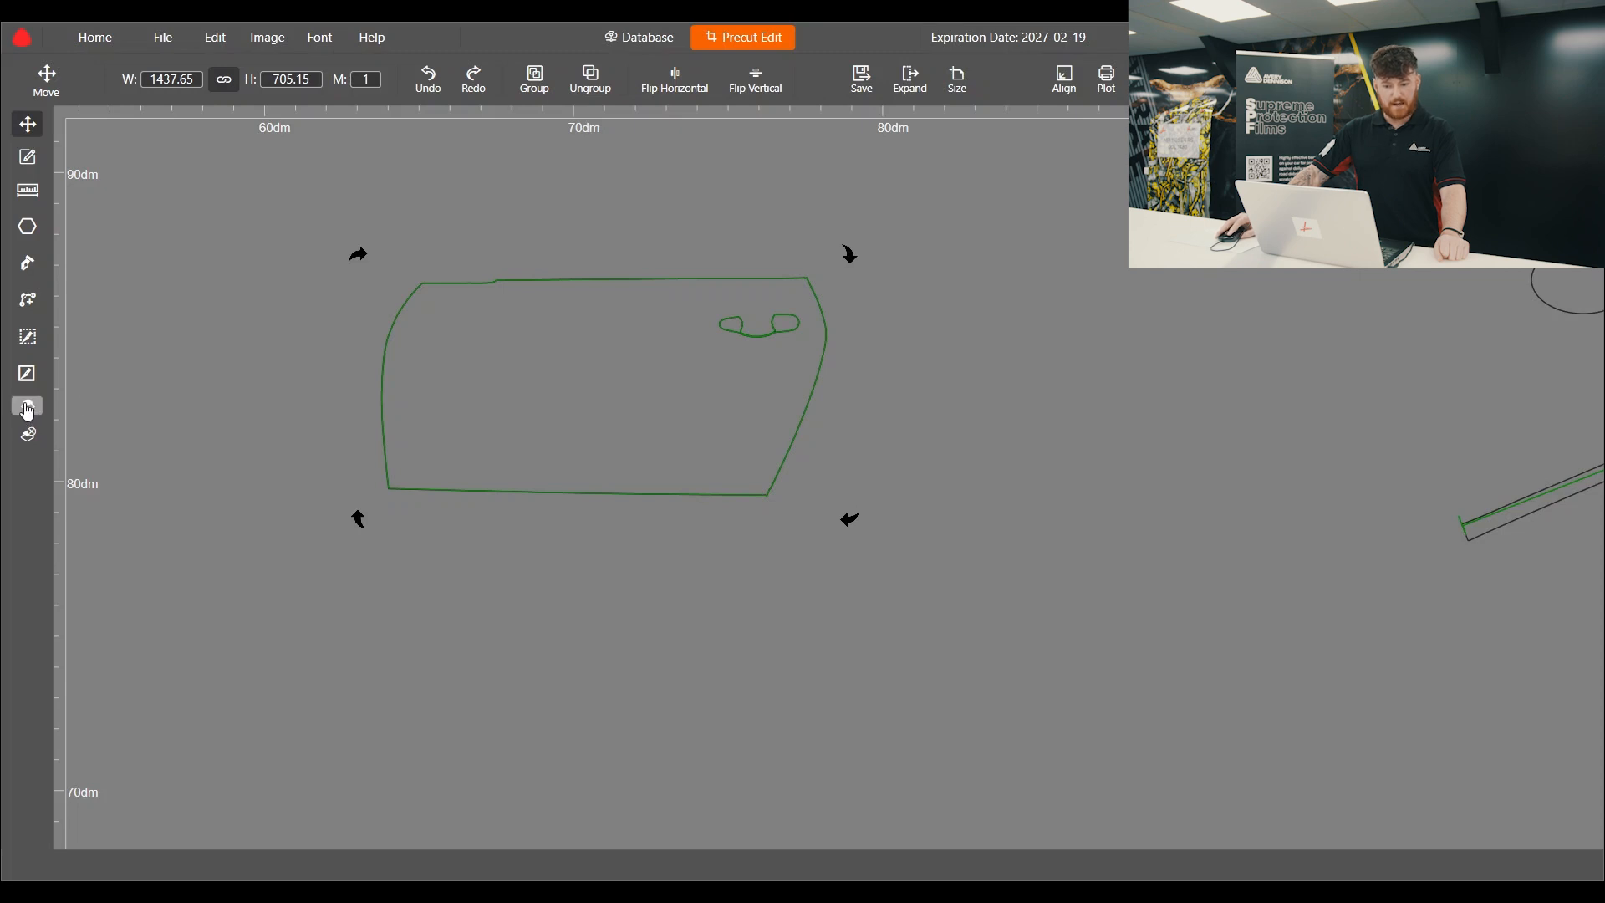
left_click_drag(552, 335, 598, 377)
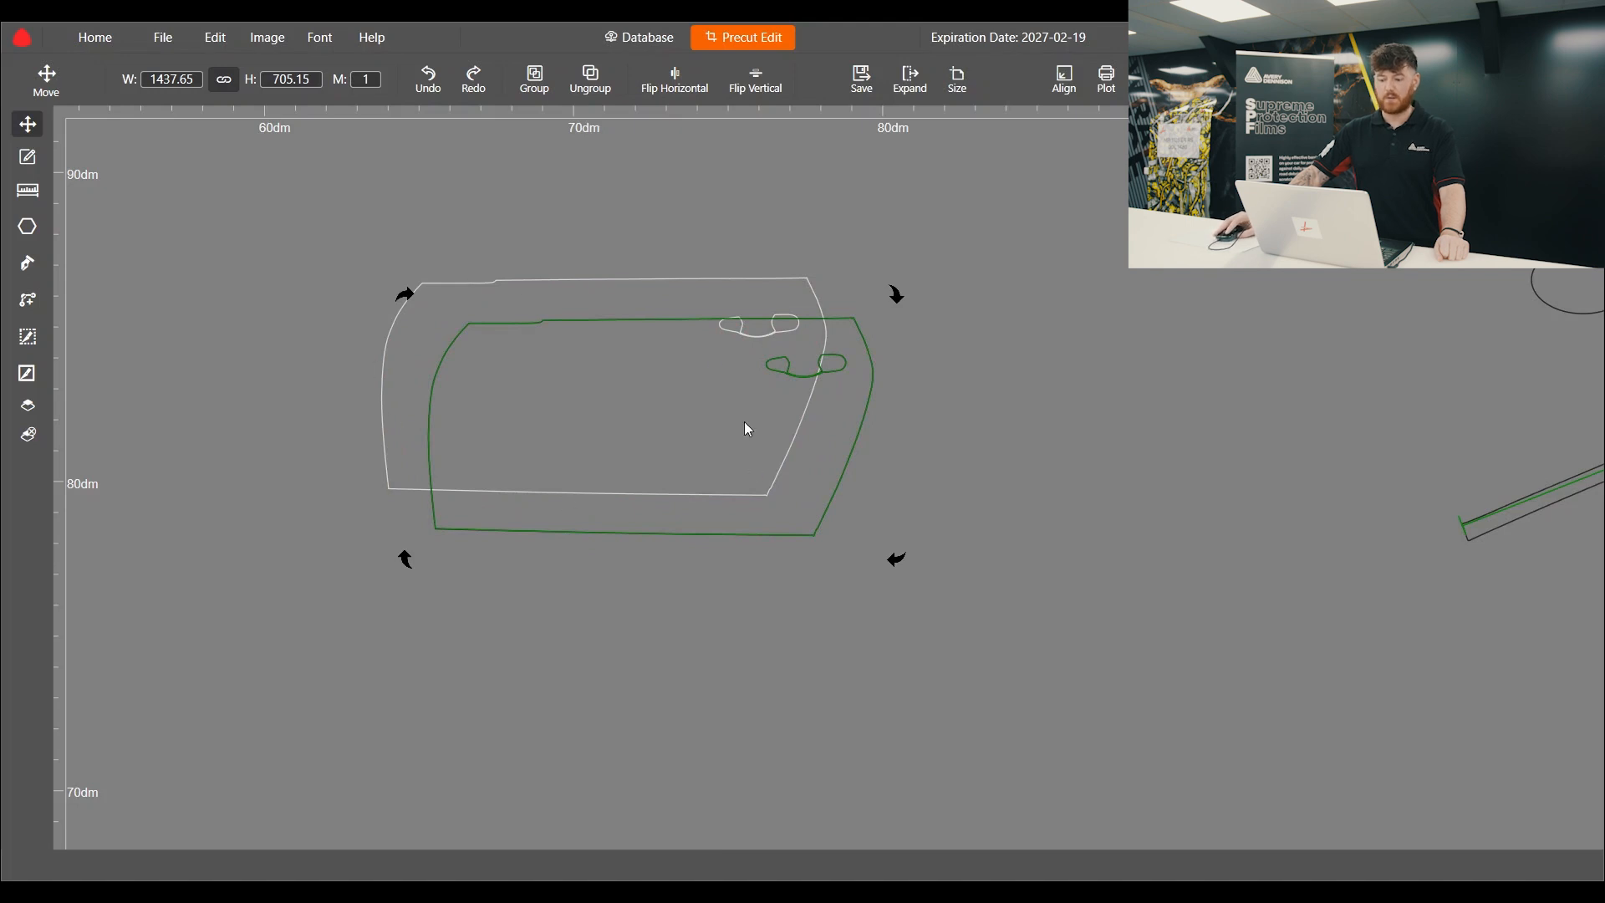
left_click_drag(699, 421, 649, 390)
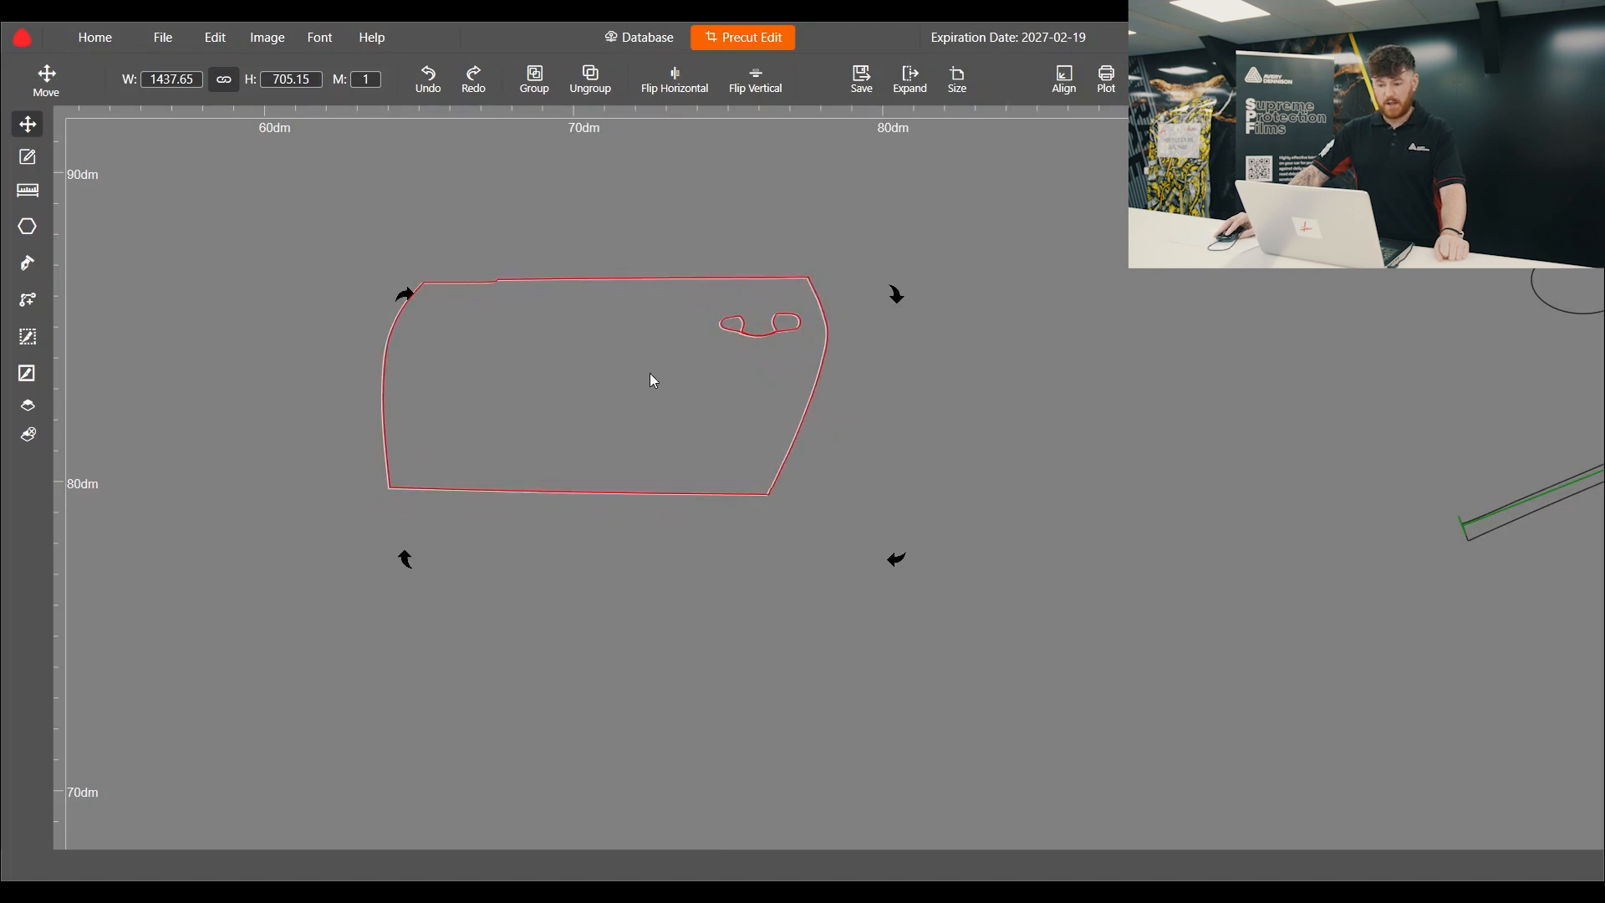
Remove the handle cut-out from the door panel by deleting all of its nodes.
scroll(763, 340, "up", 4)
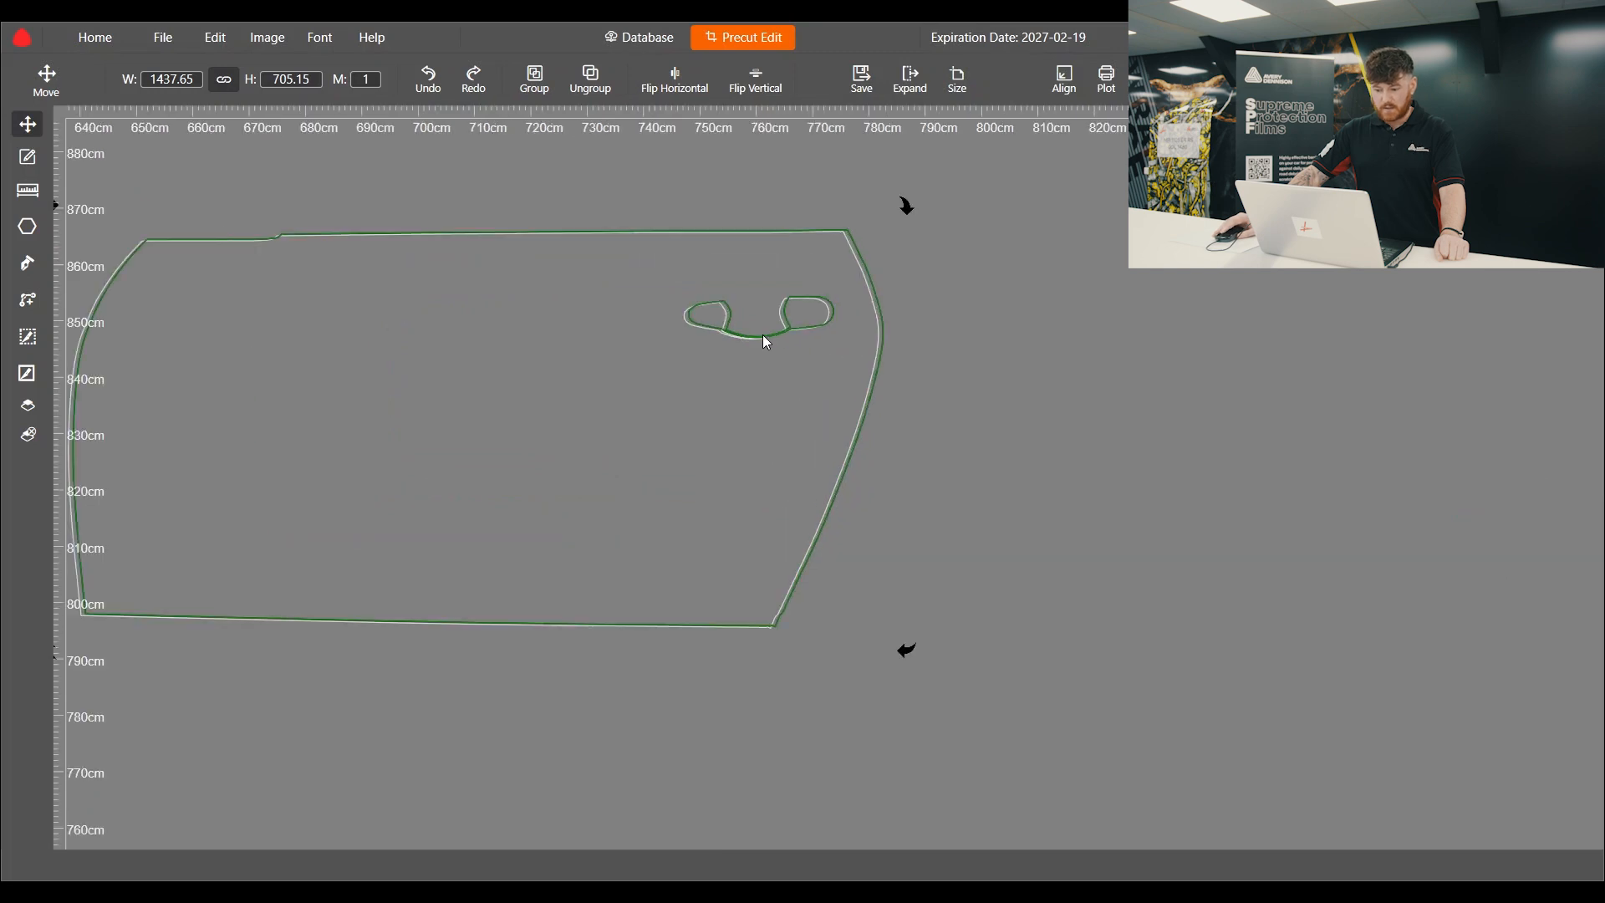
left_click(27, 157)
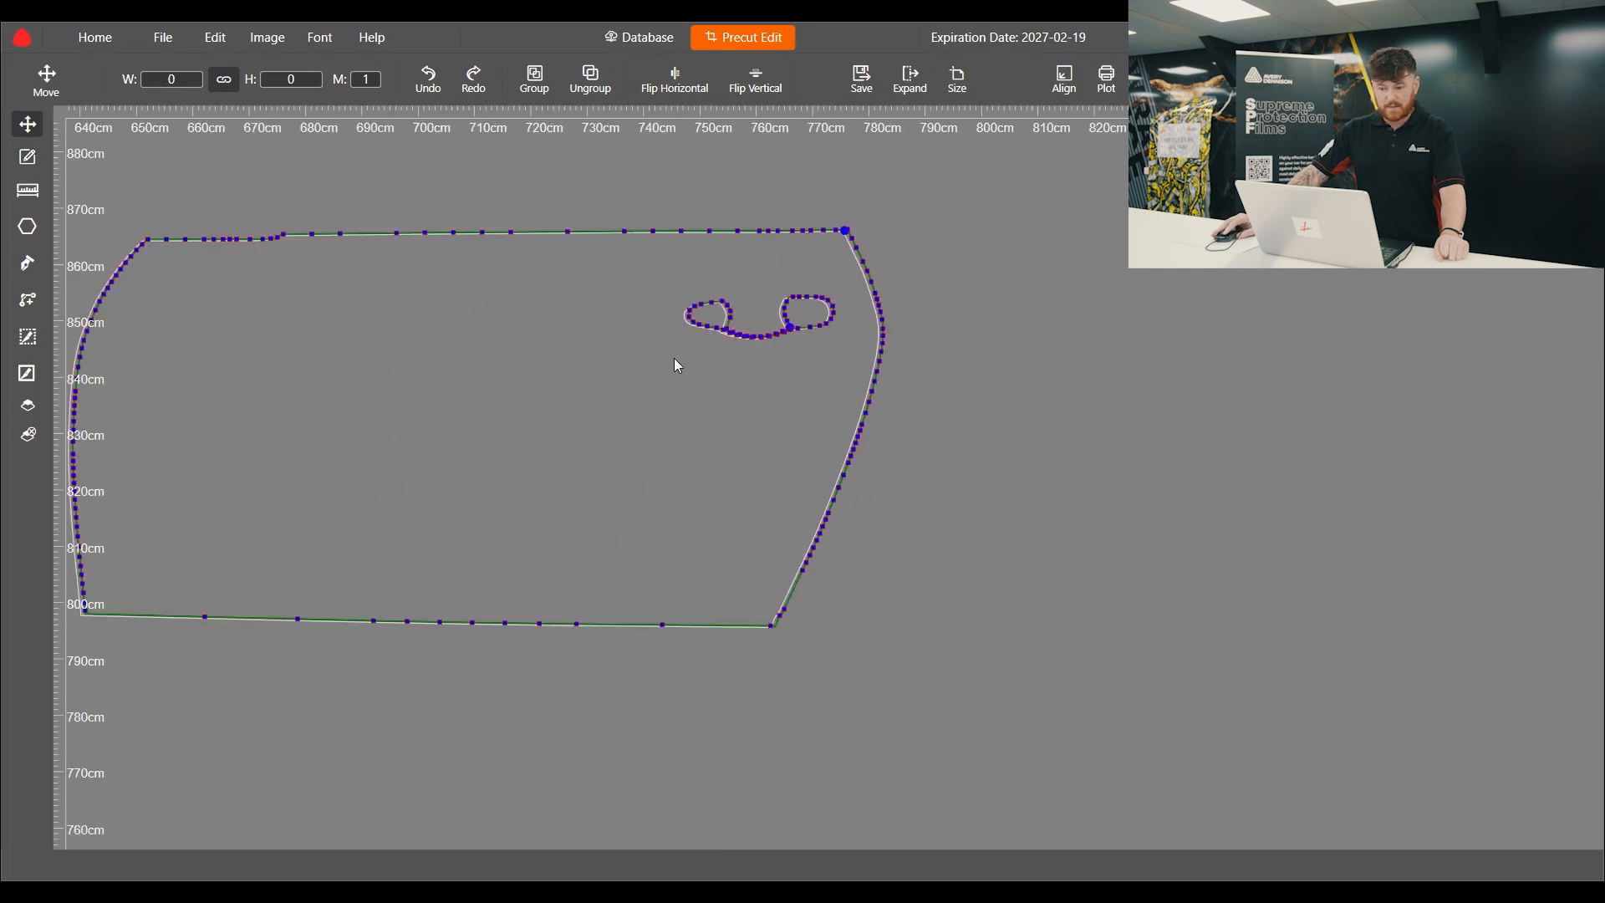
left_click_drag(651, 282, 841, 349)
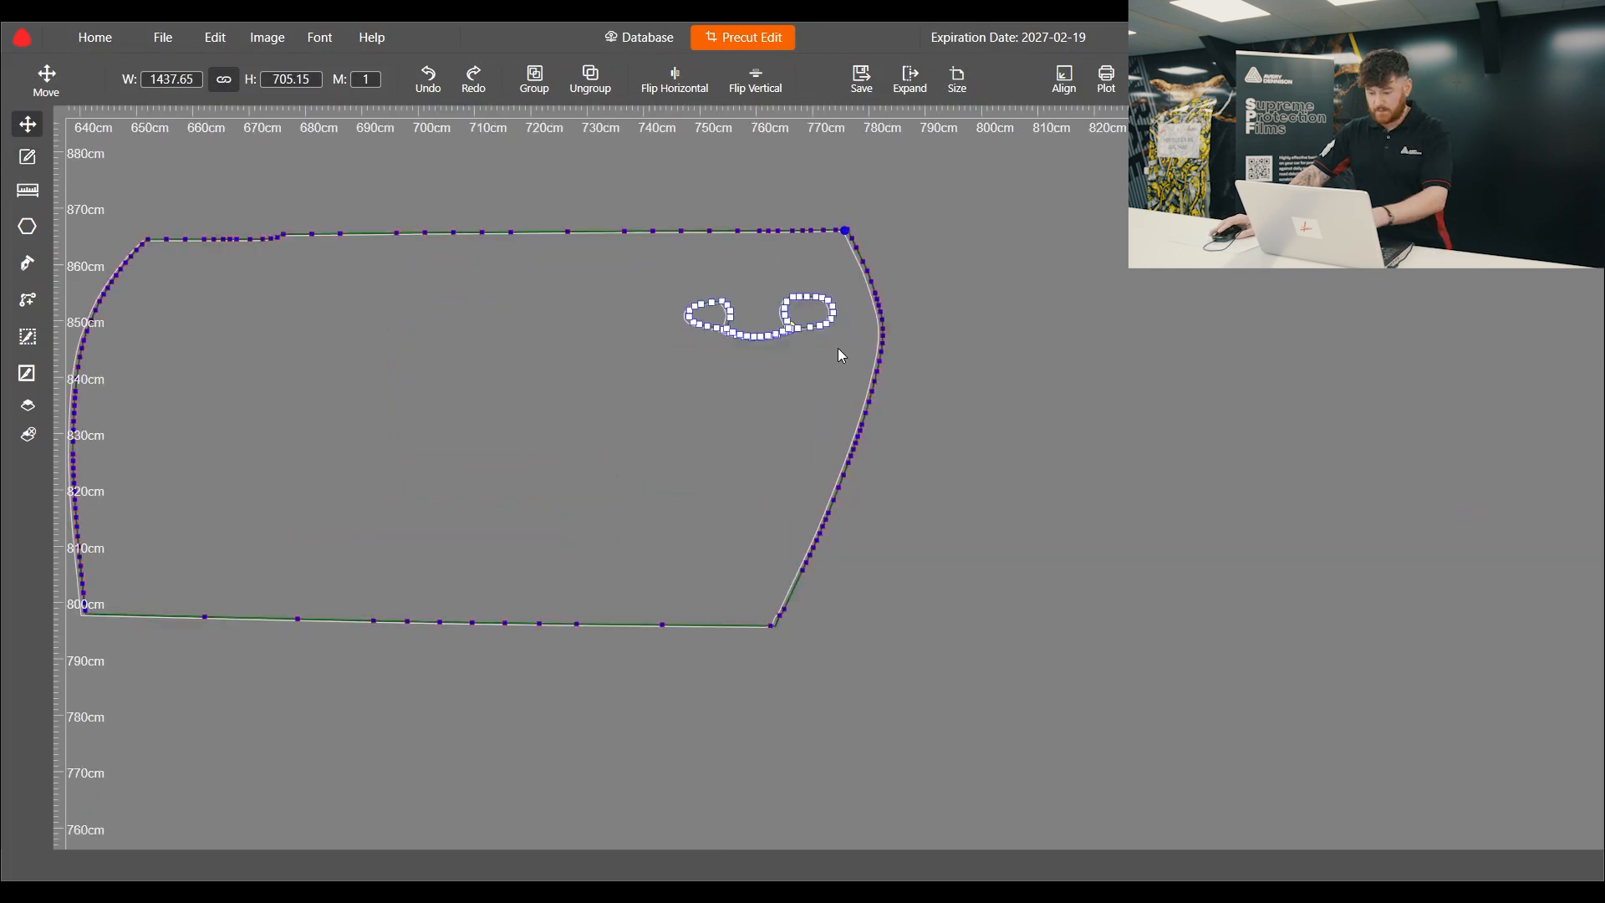
key("Delete")
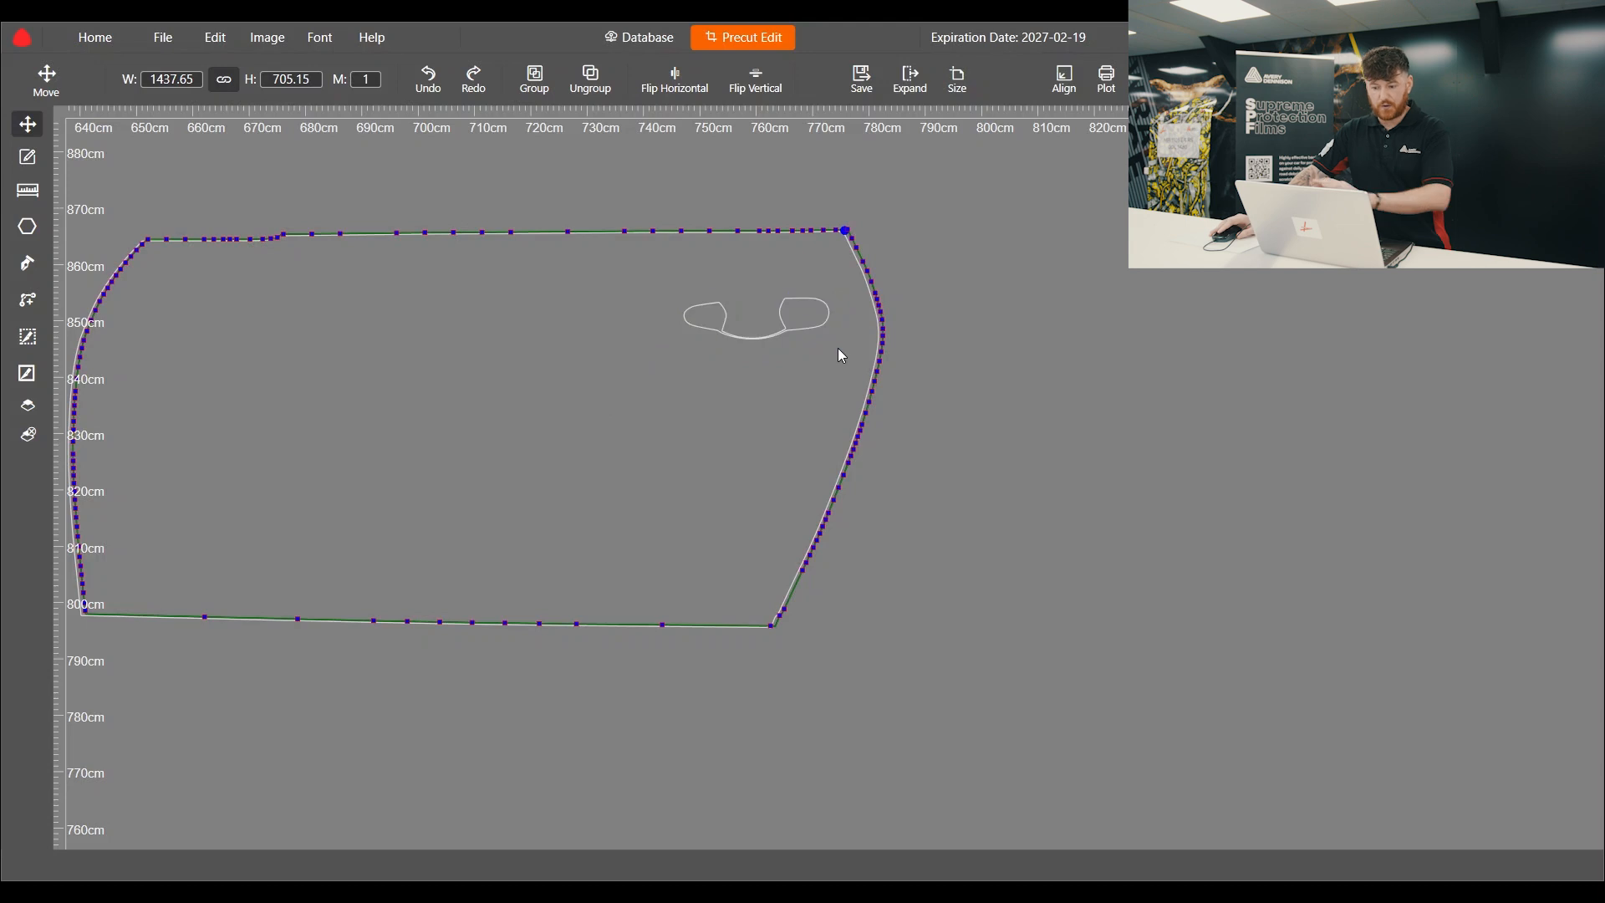
Stretch the door panel's slanted end outward by its nodes until the panel is about 1998 mm wide.
left_click_drag(748, 200, 986, 681)
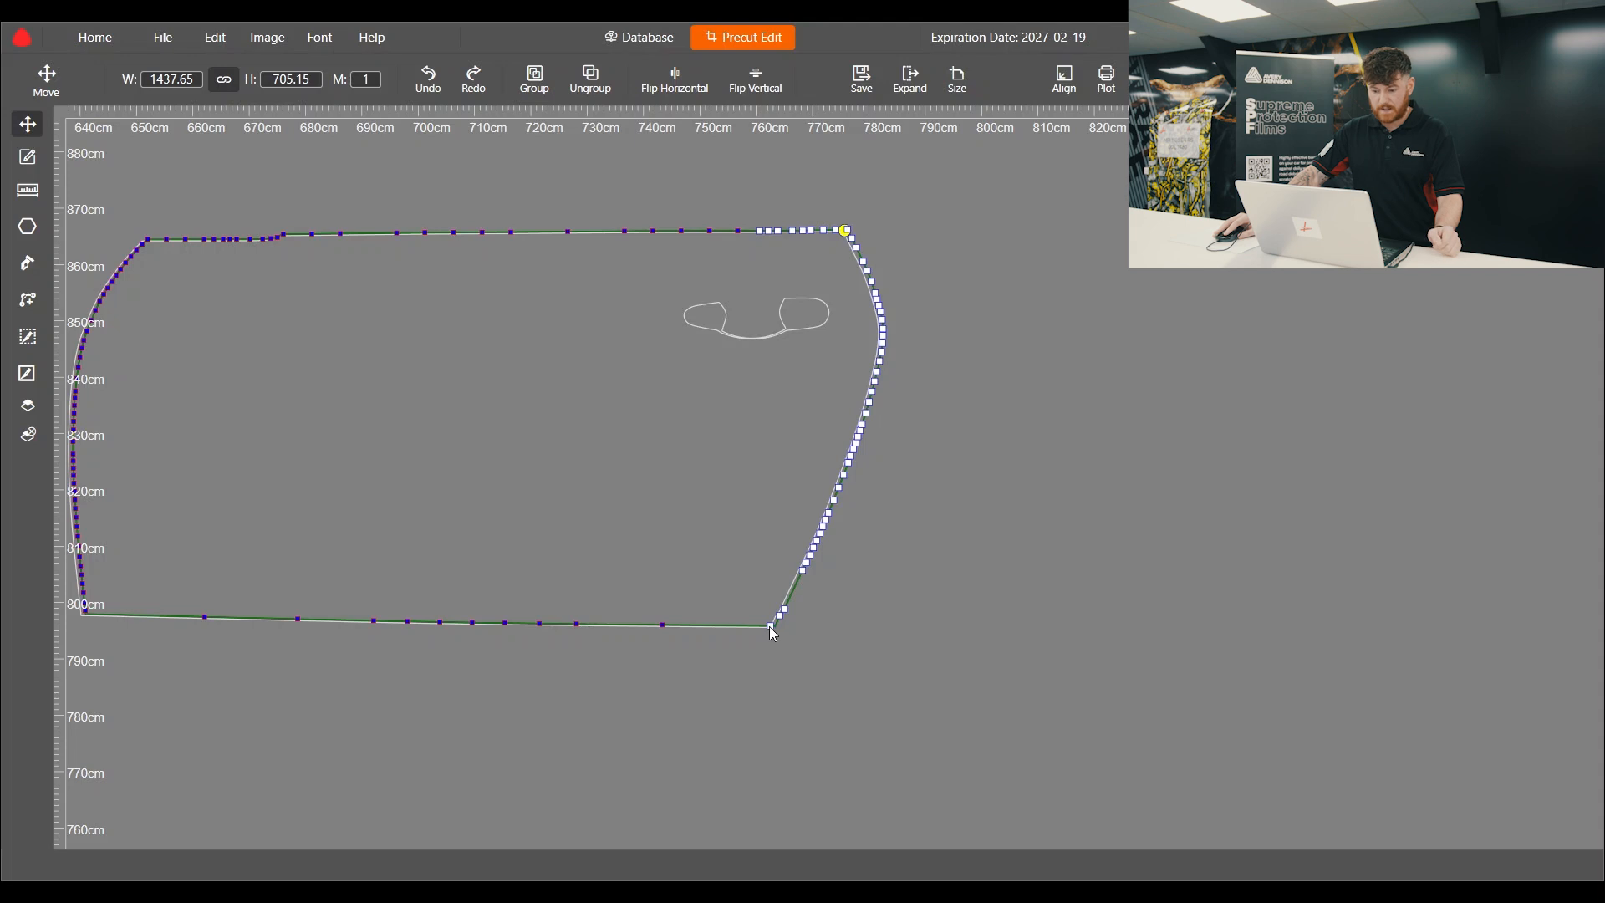
left_click_drag(769, 625, 1086, 629)
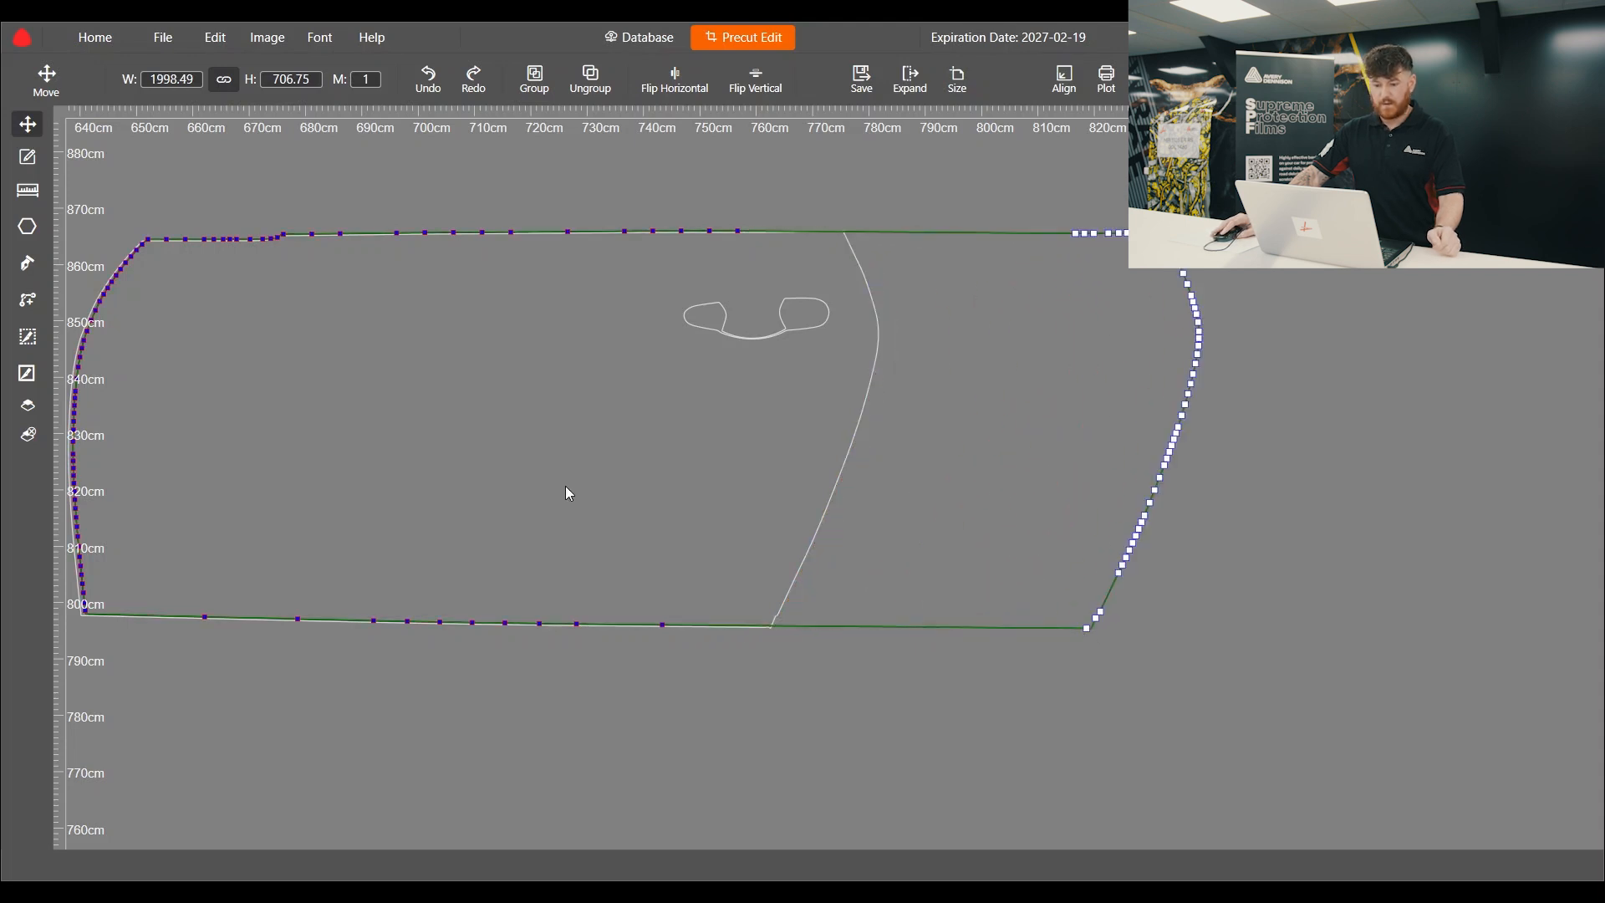
left_click(37, 125)
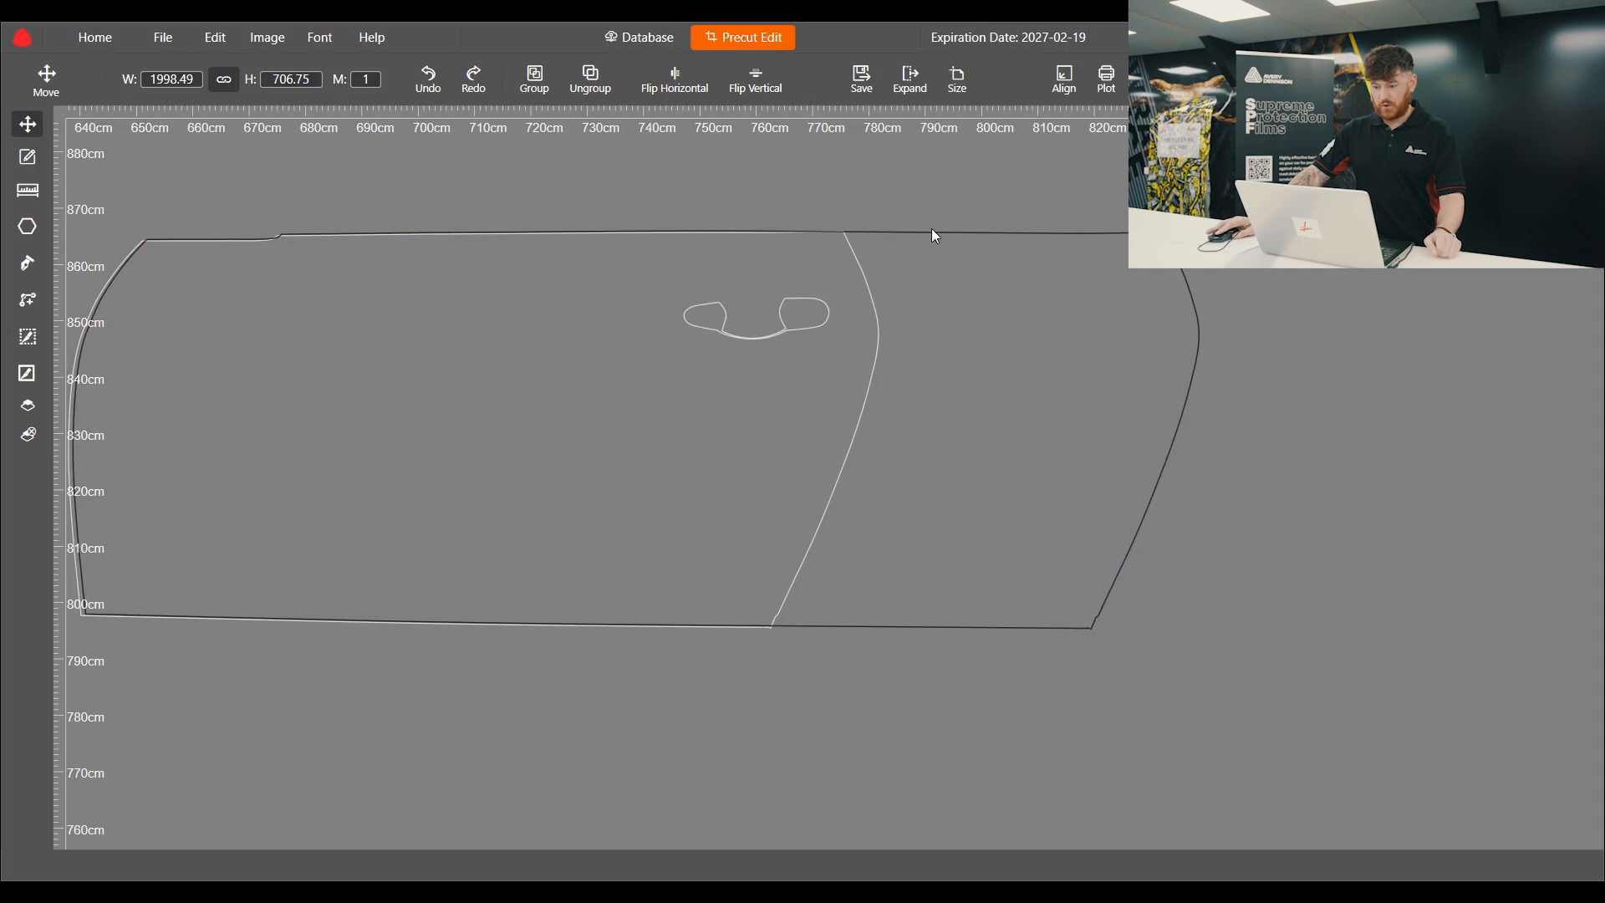
Compare the stretched door panel with its original reference outline and clear that outline.
scroll(798, 631, "down", 3)
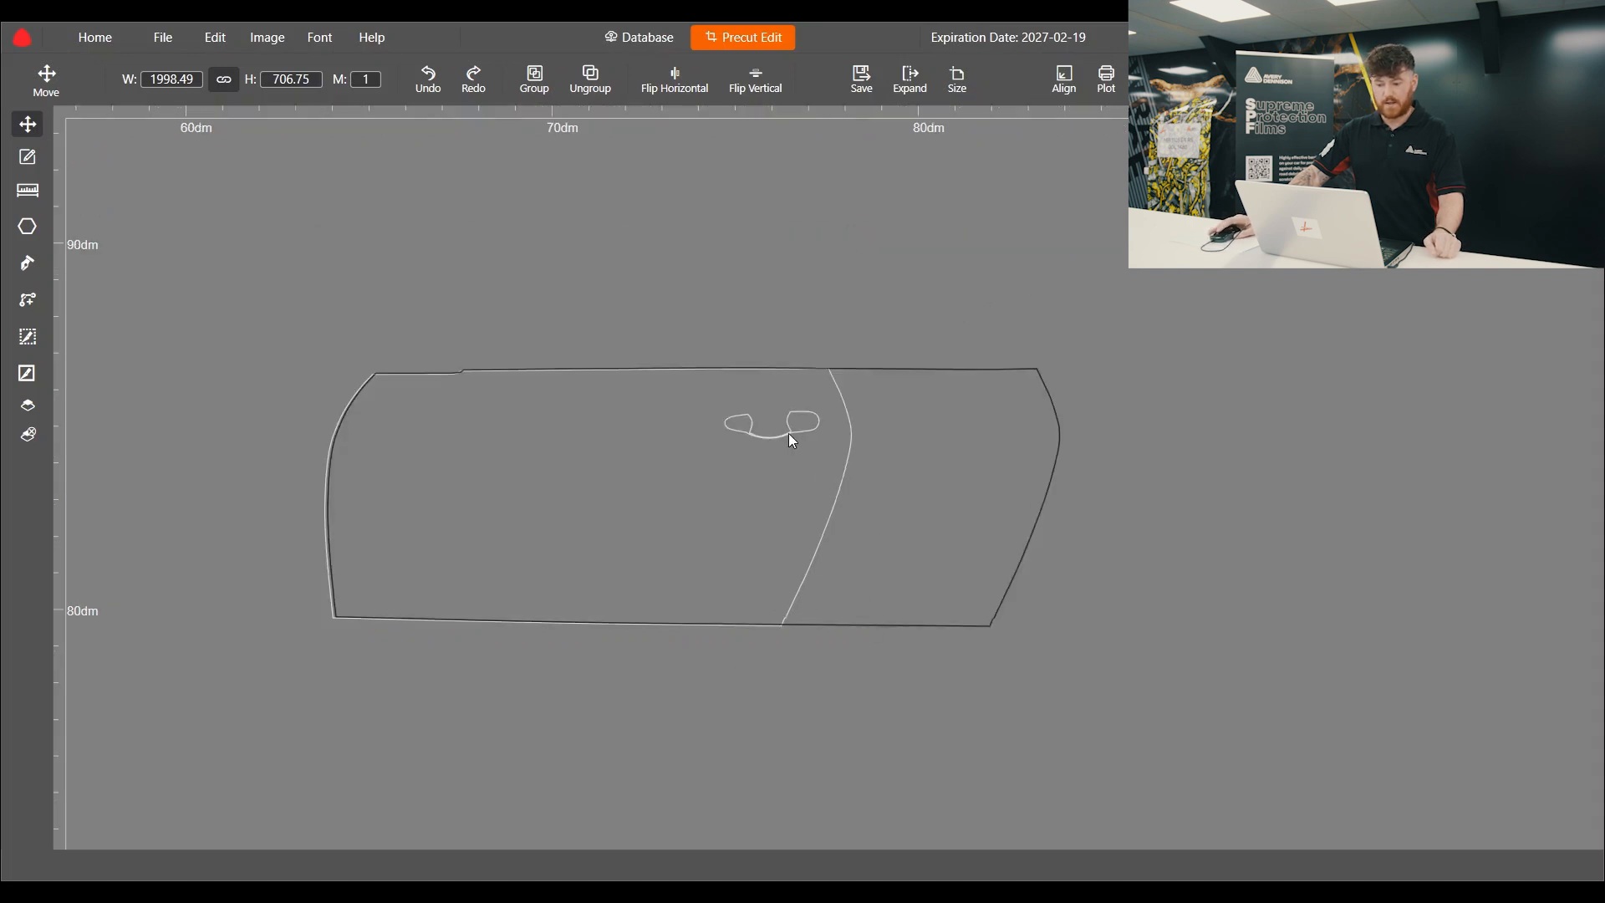
scroll(837, 379, "up", 3)
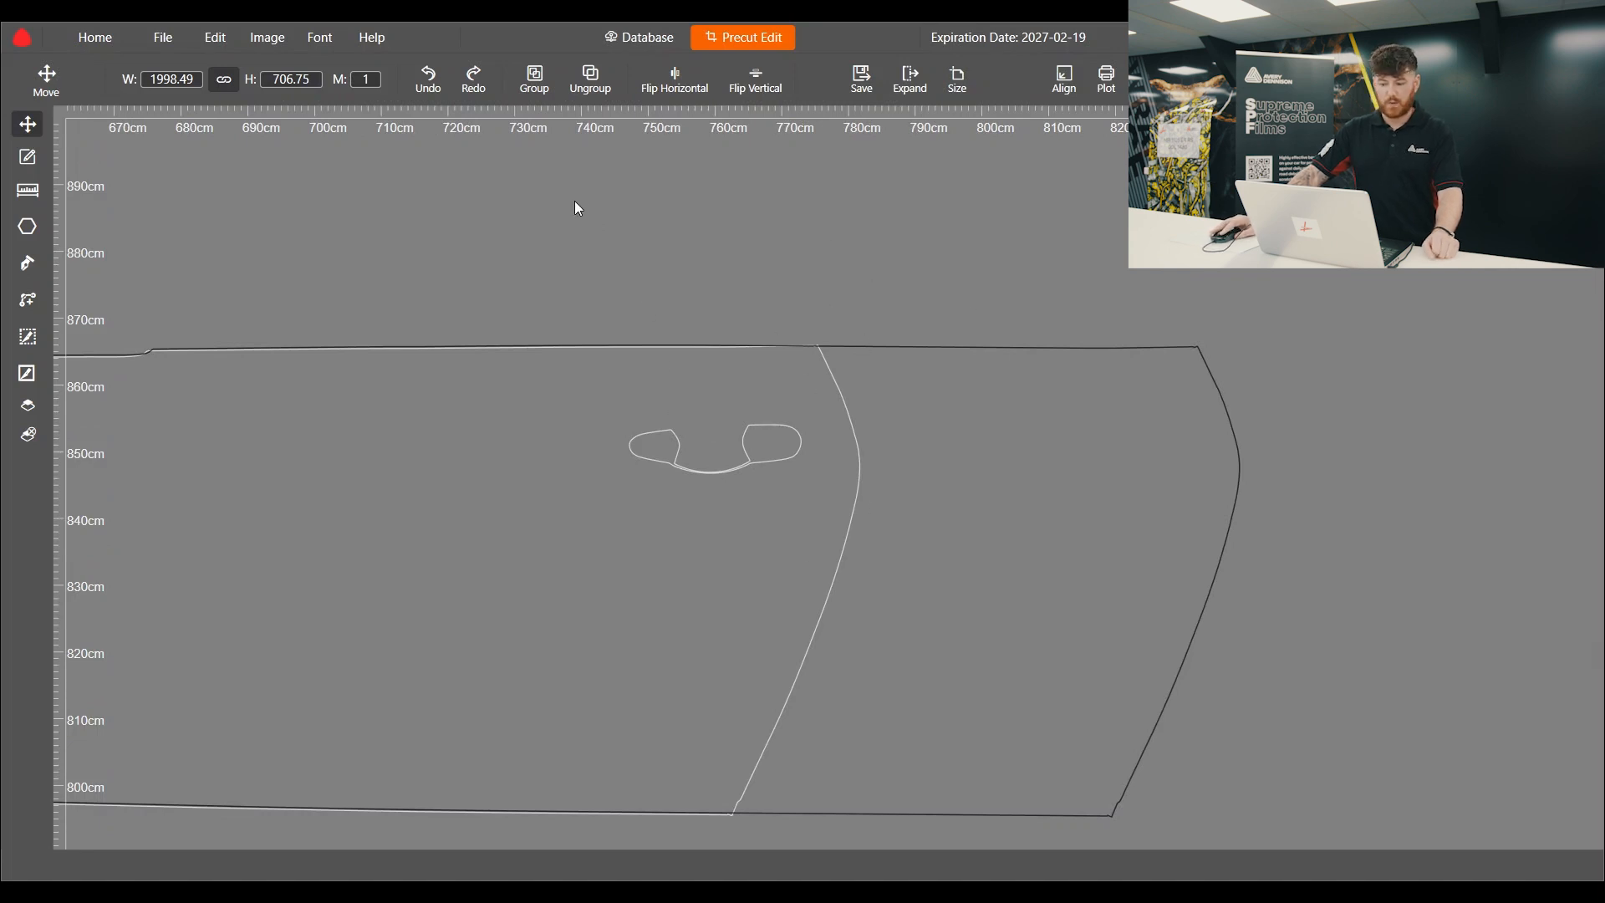
left_click(28, 438)
scroll(365, 669, "down", 1)
scroll(562, 598, "down", 2)
scroll(534, 580, "down", 5)
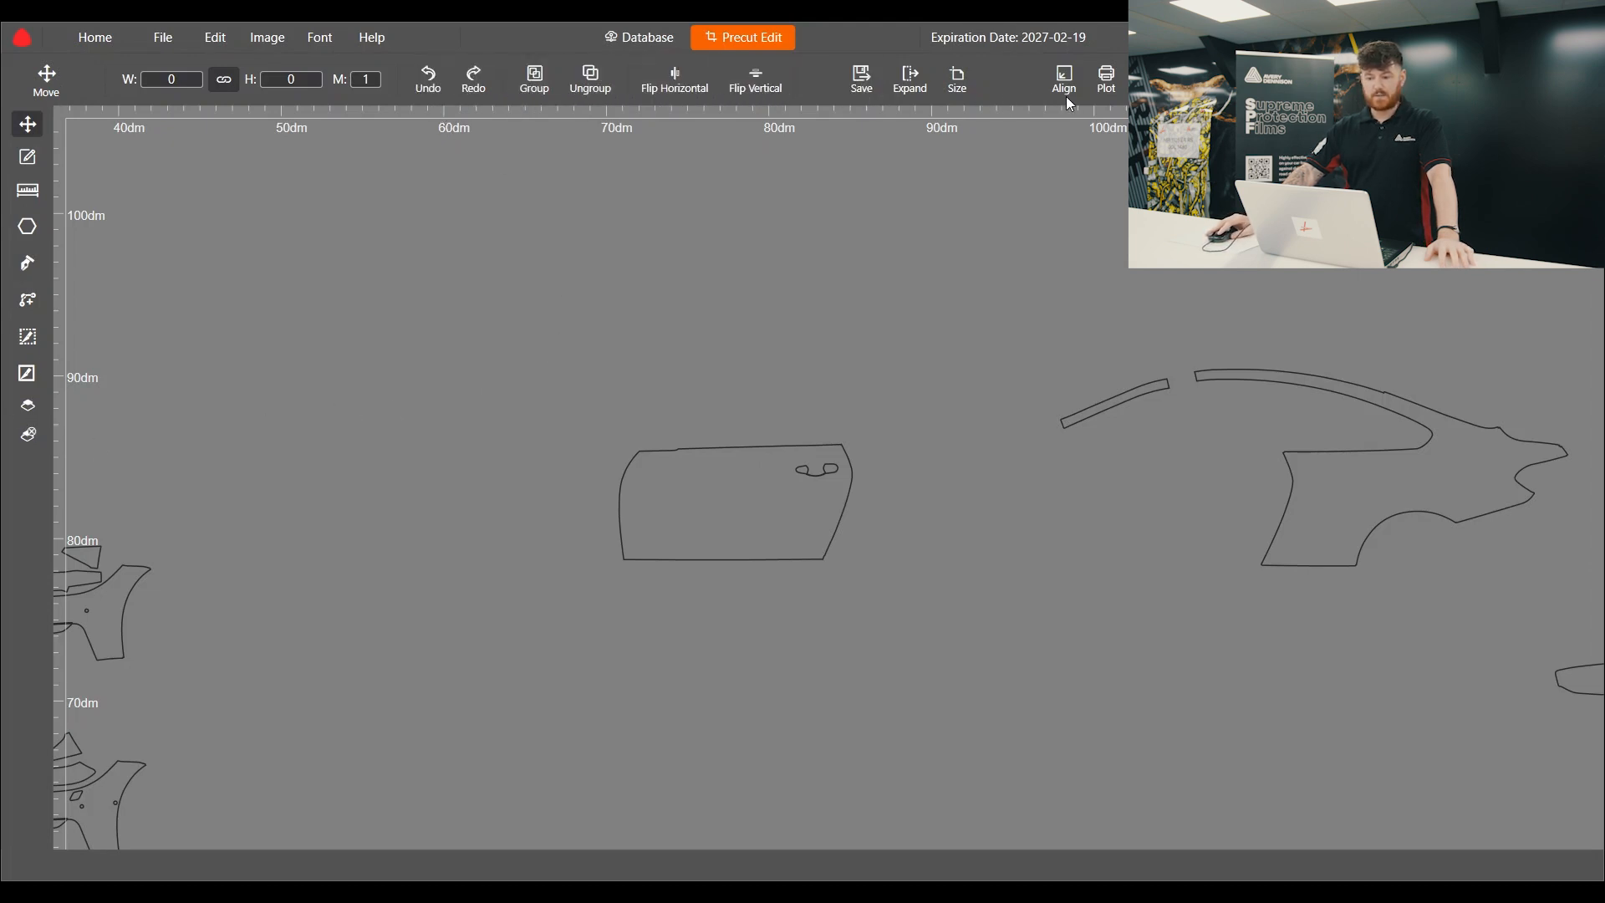
Select the unmodified door panel beside the roof strip and delete the nodes of its handle cut-out.
left_click(688, 449)
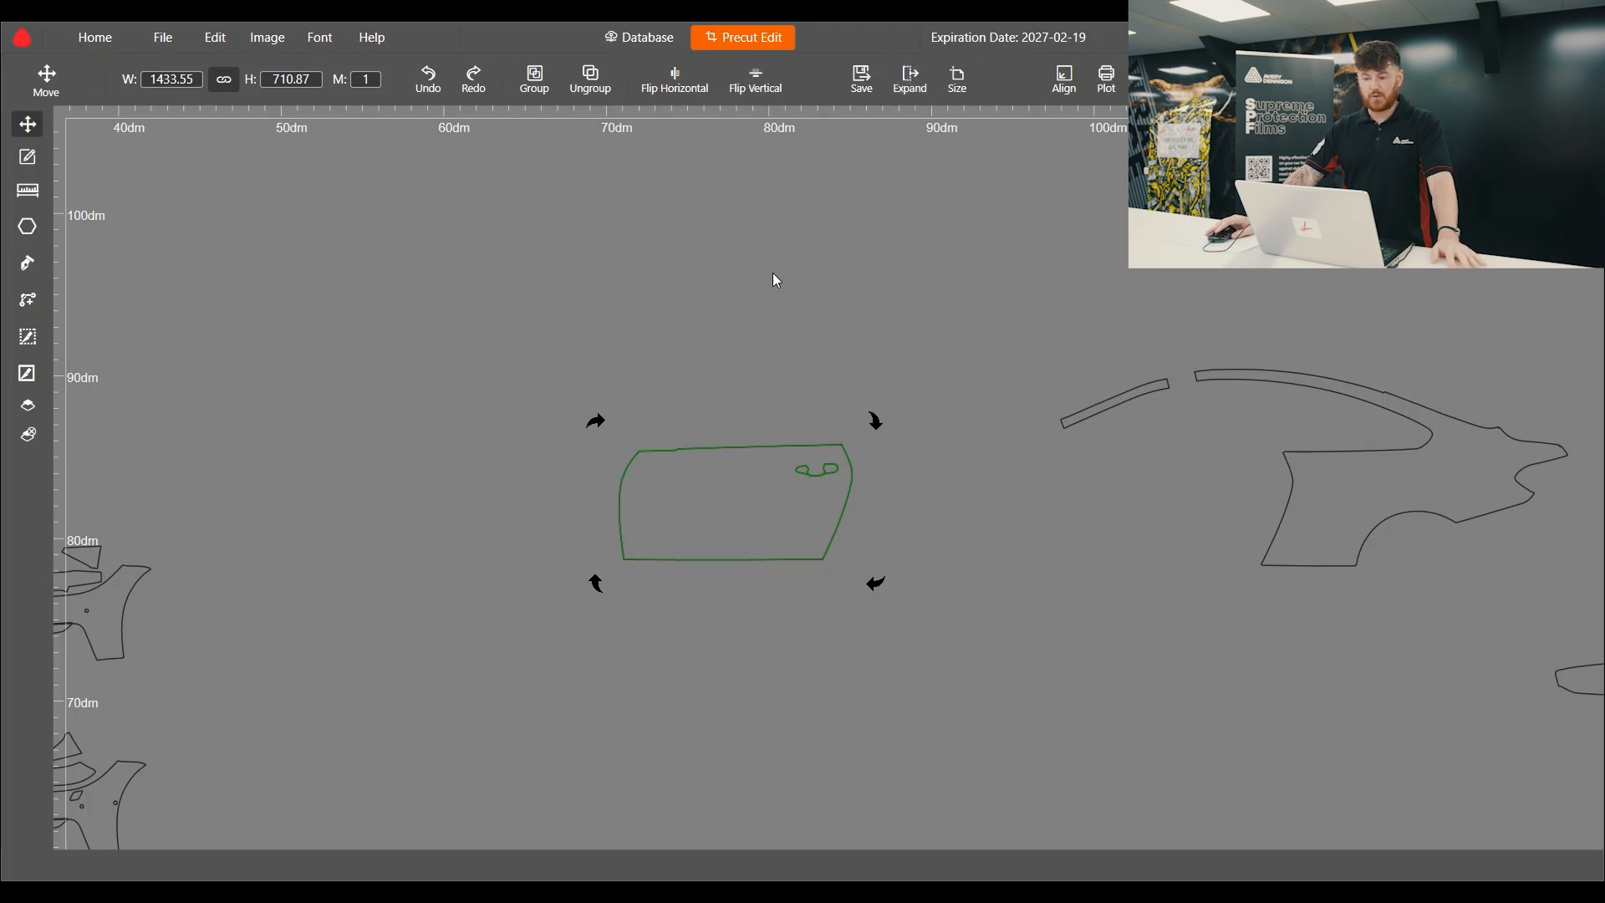
scroll(780, 529, "up", 5)
left_click_drag(777, 466, 820, 511)
left_click(27, 157)
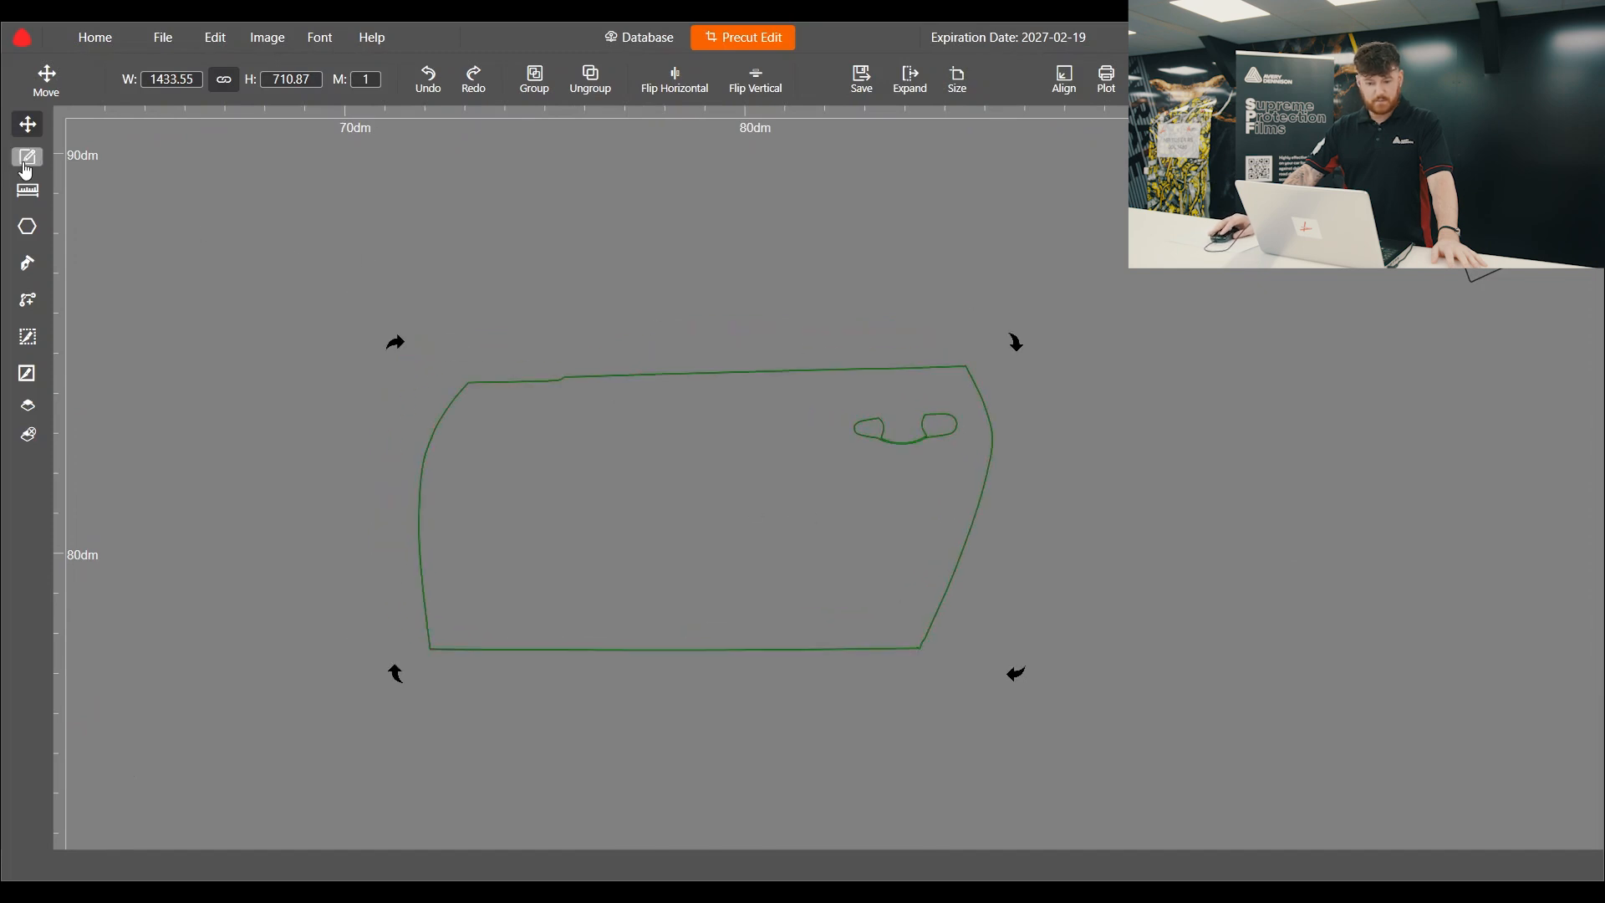
left_click_drag(827, 407, 963, 454)
key("Delete")
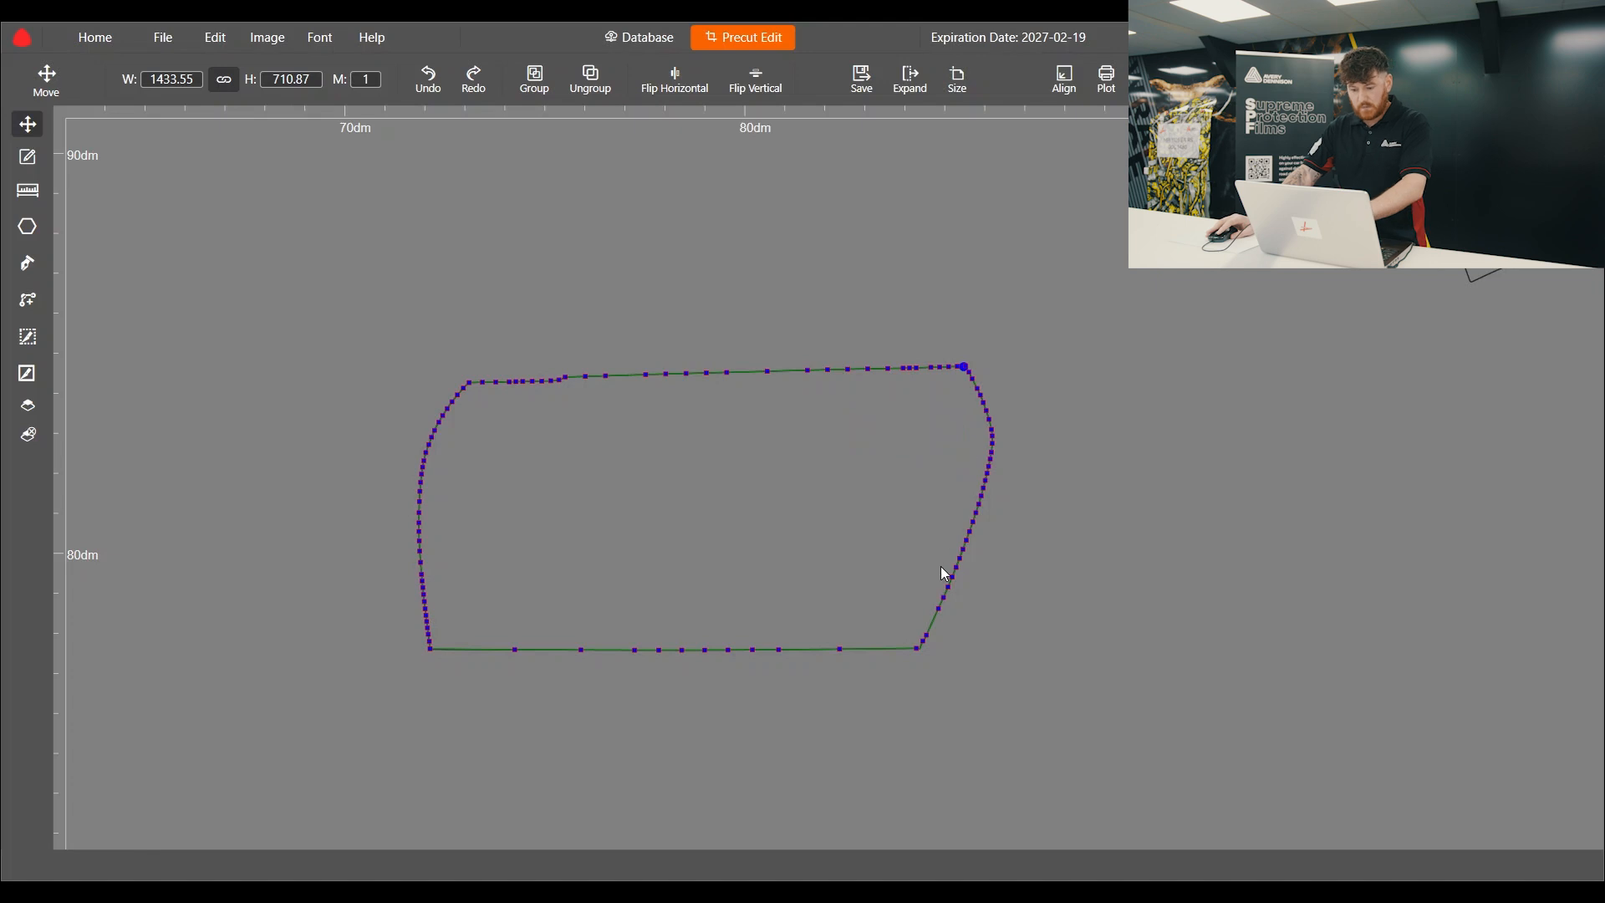
Extend the slanted end of the door panel outward by its nodes to a panel width of about 1454 mm.
scroll(938, 568, "up", 3)
left_click_drag(860, 158, 1170, 762)
left_click_drag(899, 709, 915, 708)
left_click(28, 123)
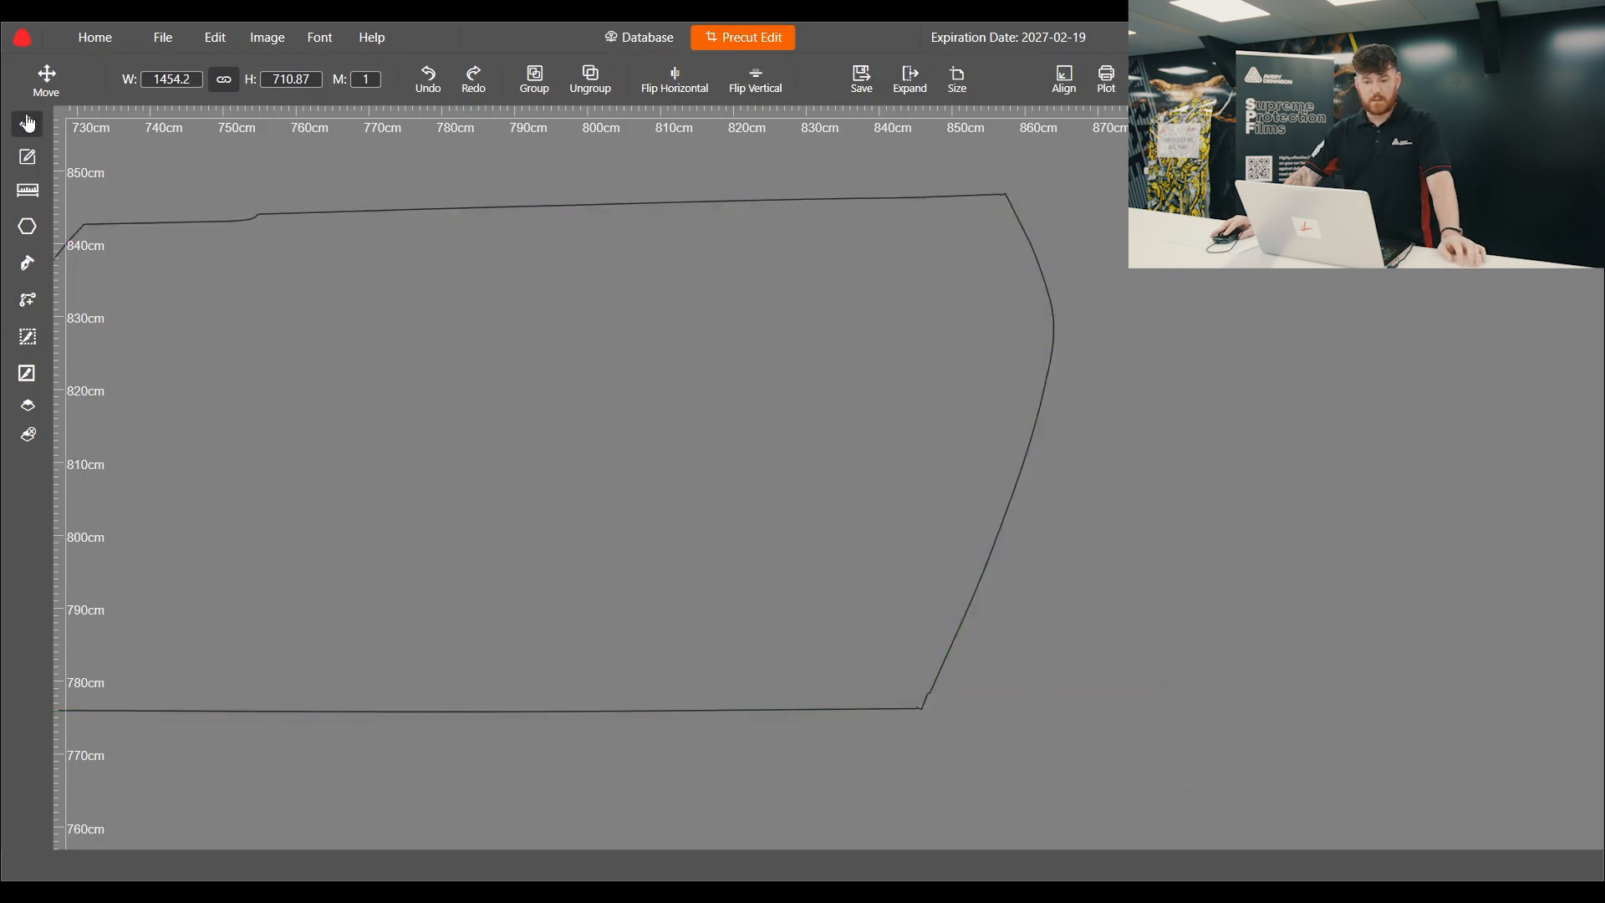
scroll(771, 479, "down", 3)
left_click(800, 546)
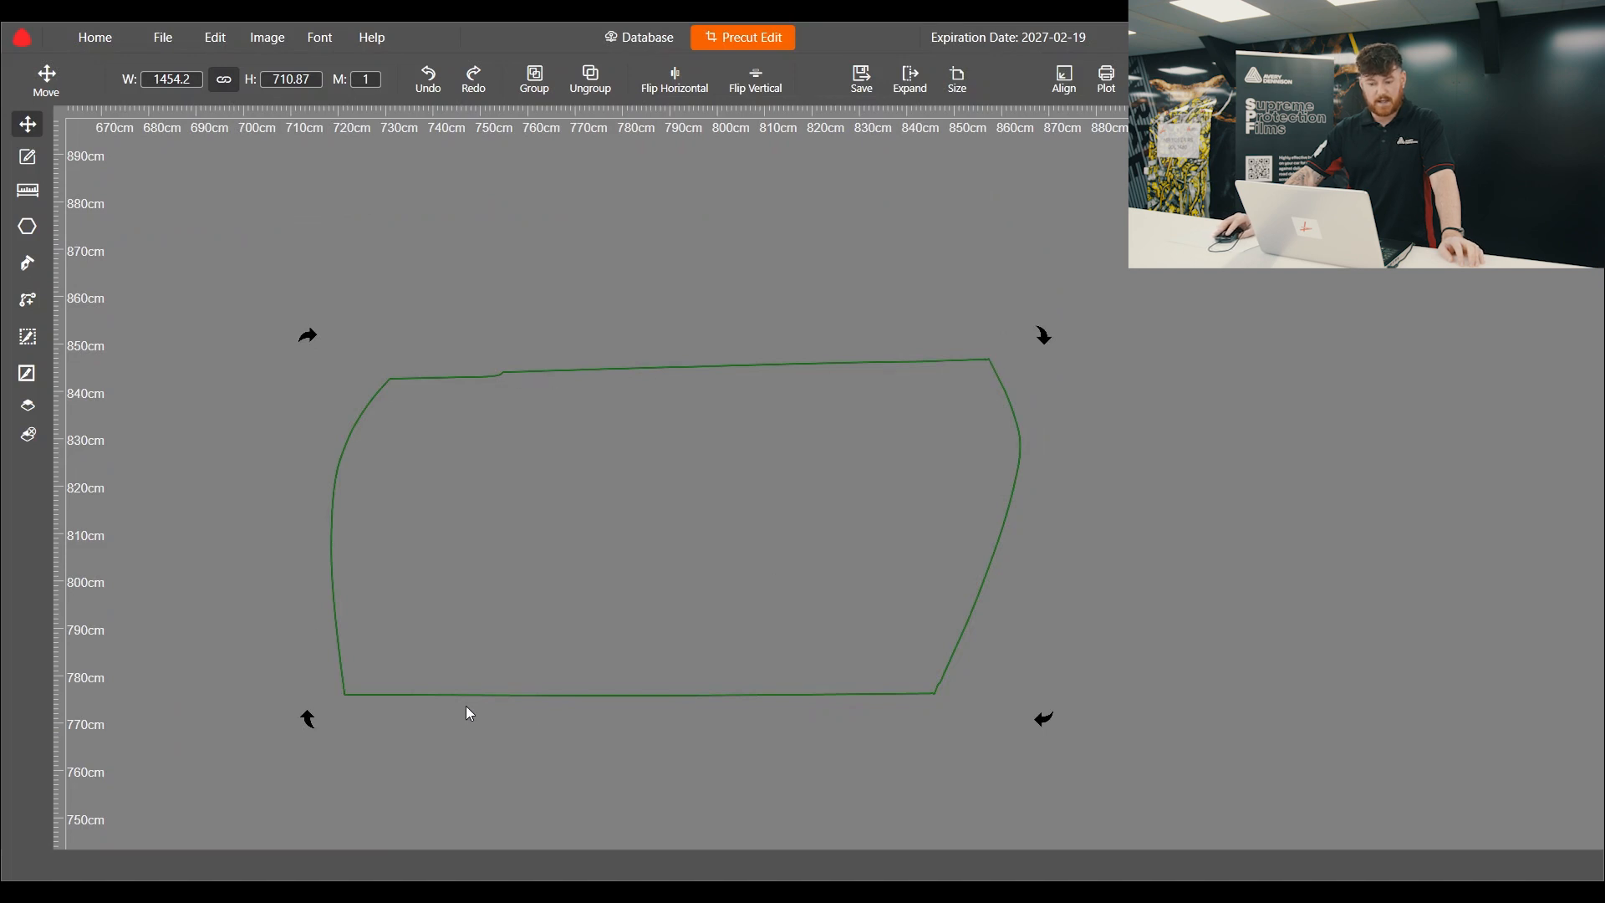
Duplicate the door panel and flip the copy horizontally, placing it directly above the original.
scroll(901, 557, "down", 2)
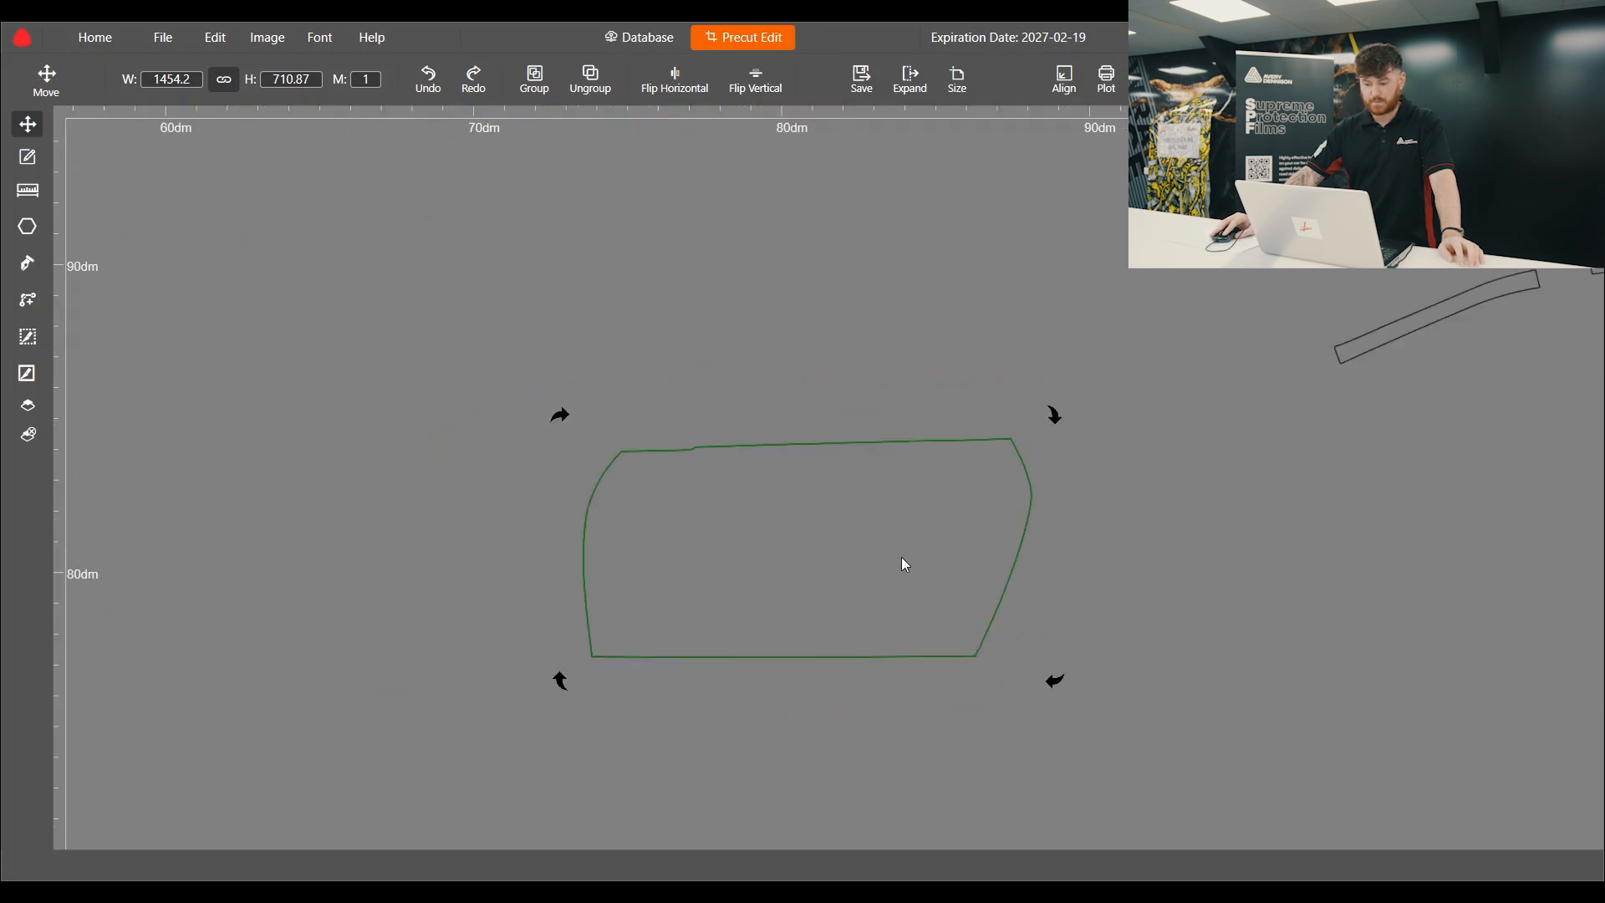
left_click(214, 40)
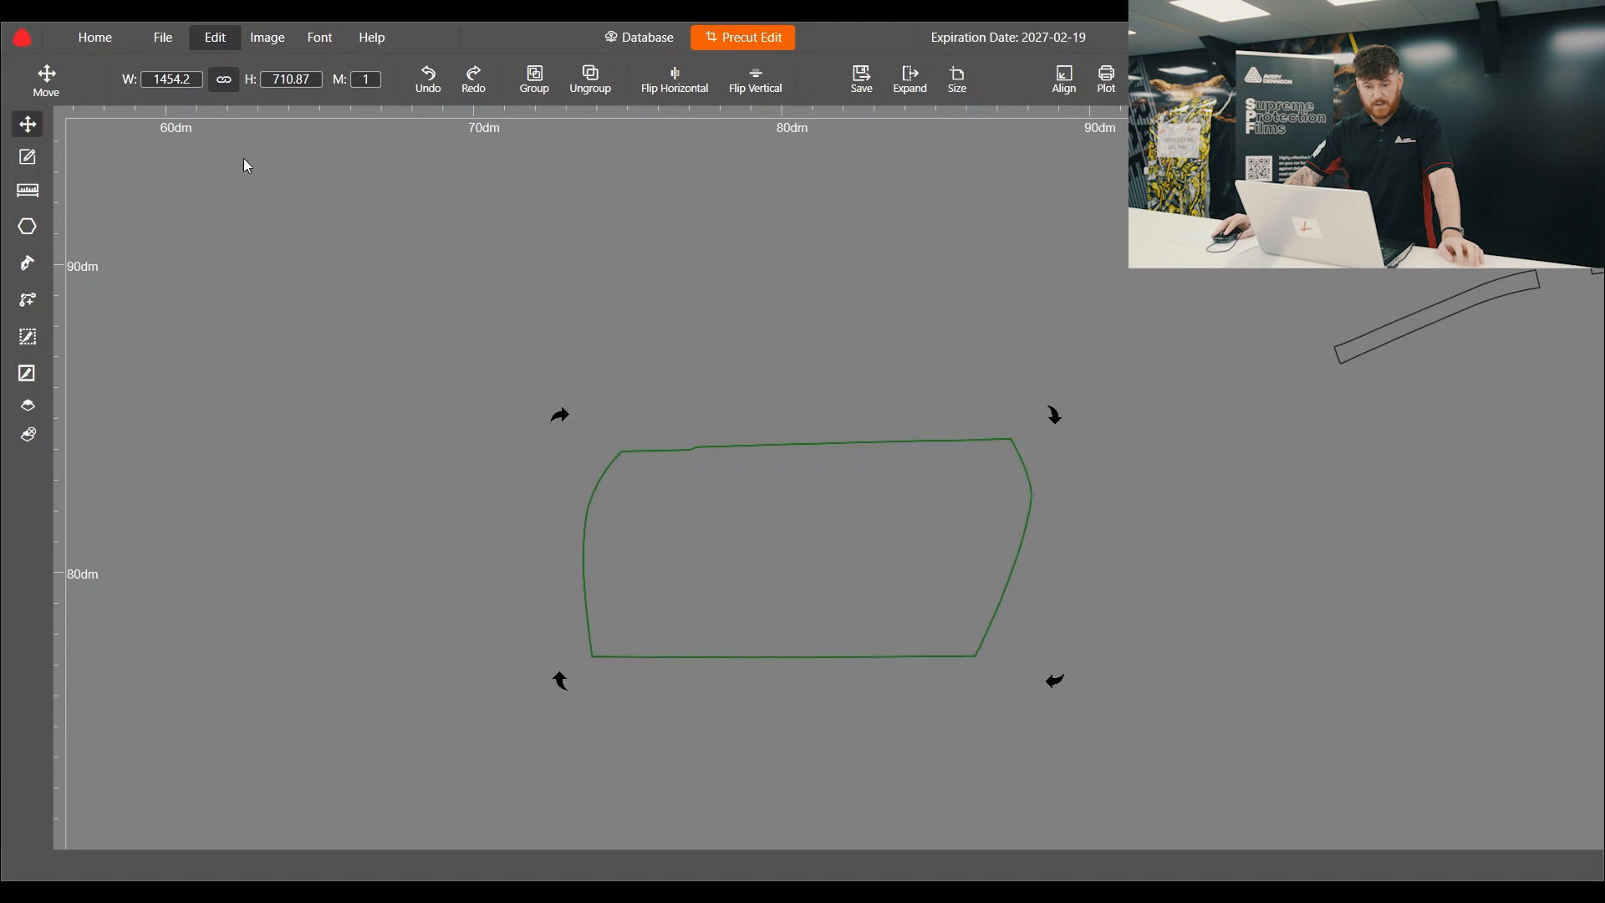
left_click(235, 203)
left_click_drag(526, 276, 875, 305)
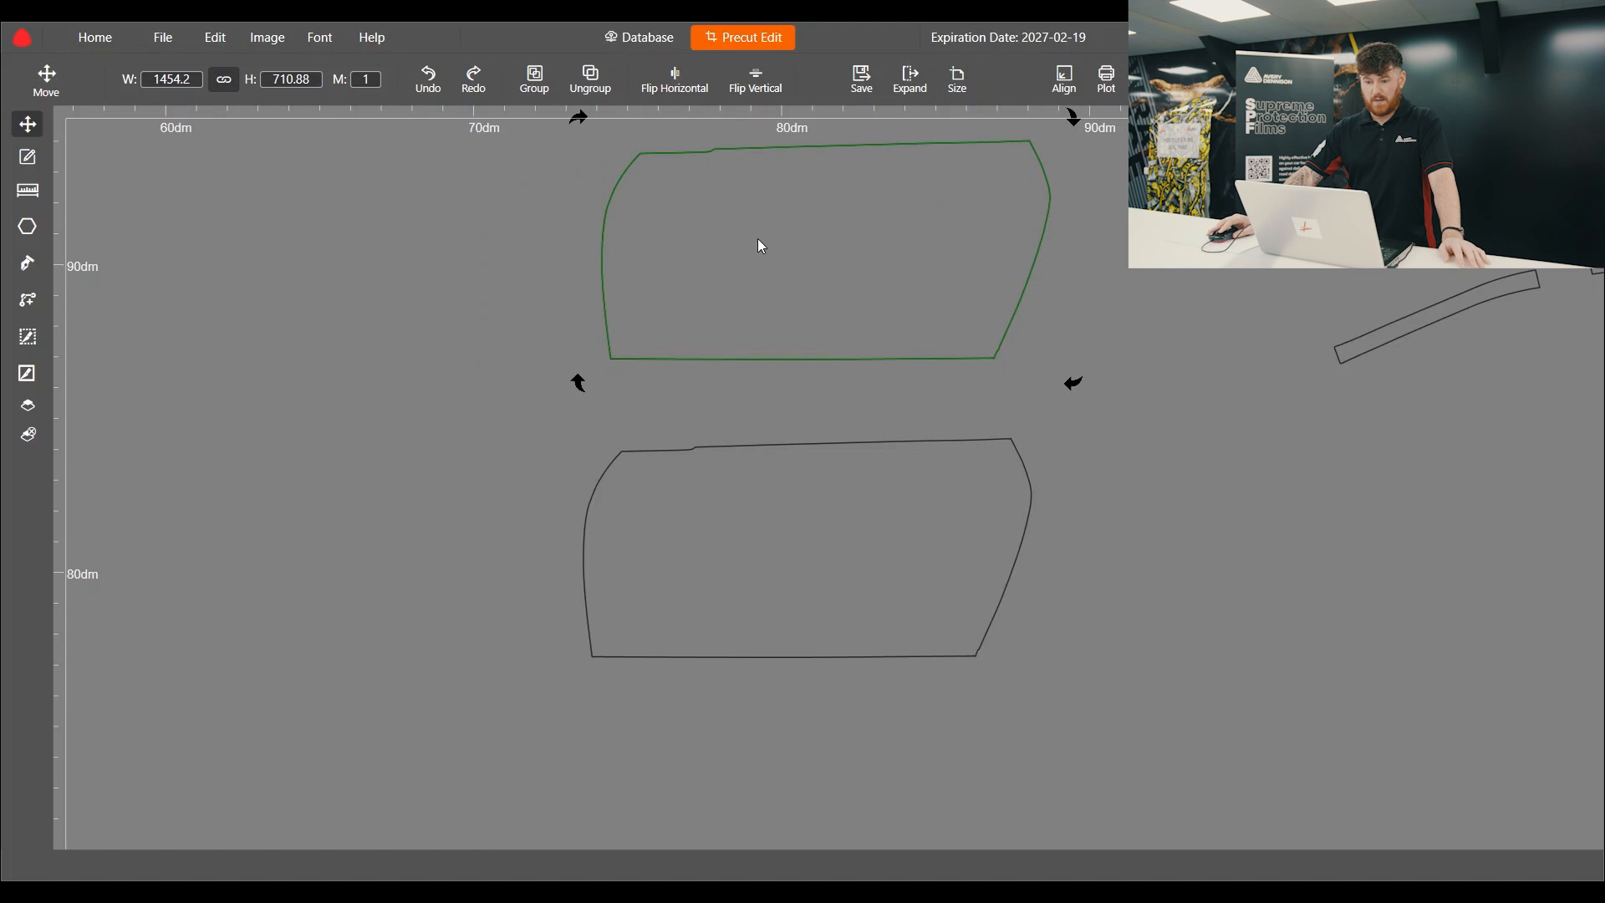
left_click(671, 80)
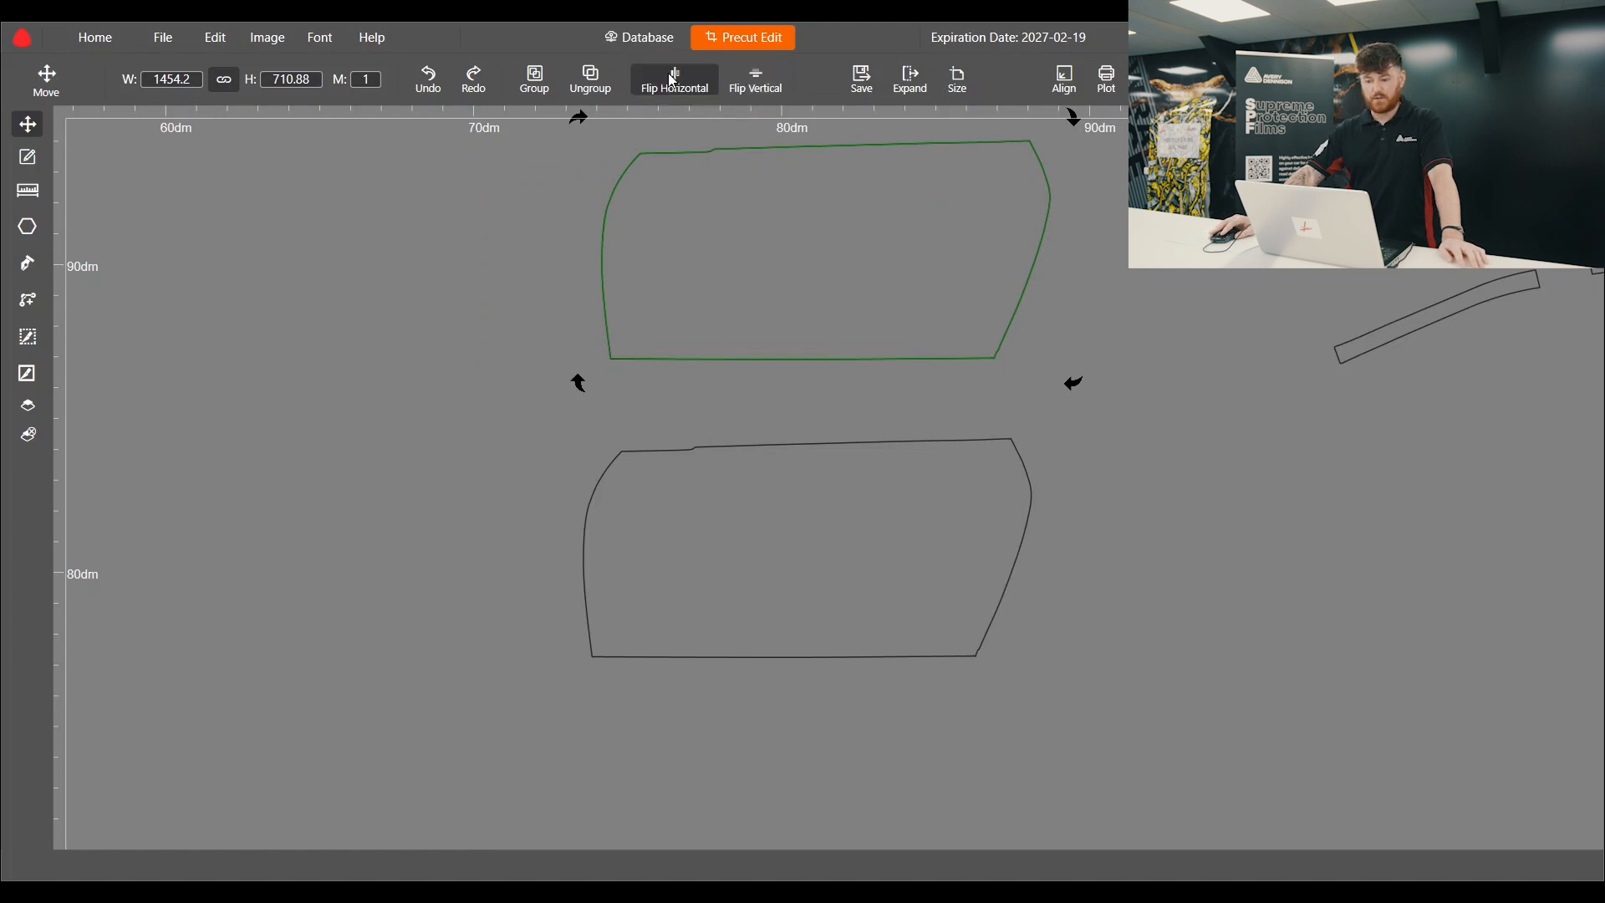
left_click_drag(896, 277, 870, 298)
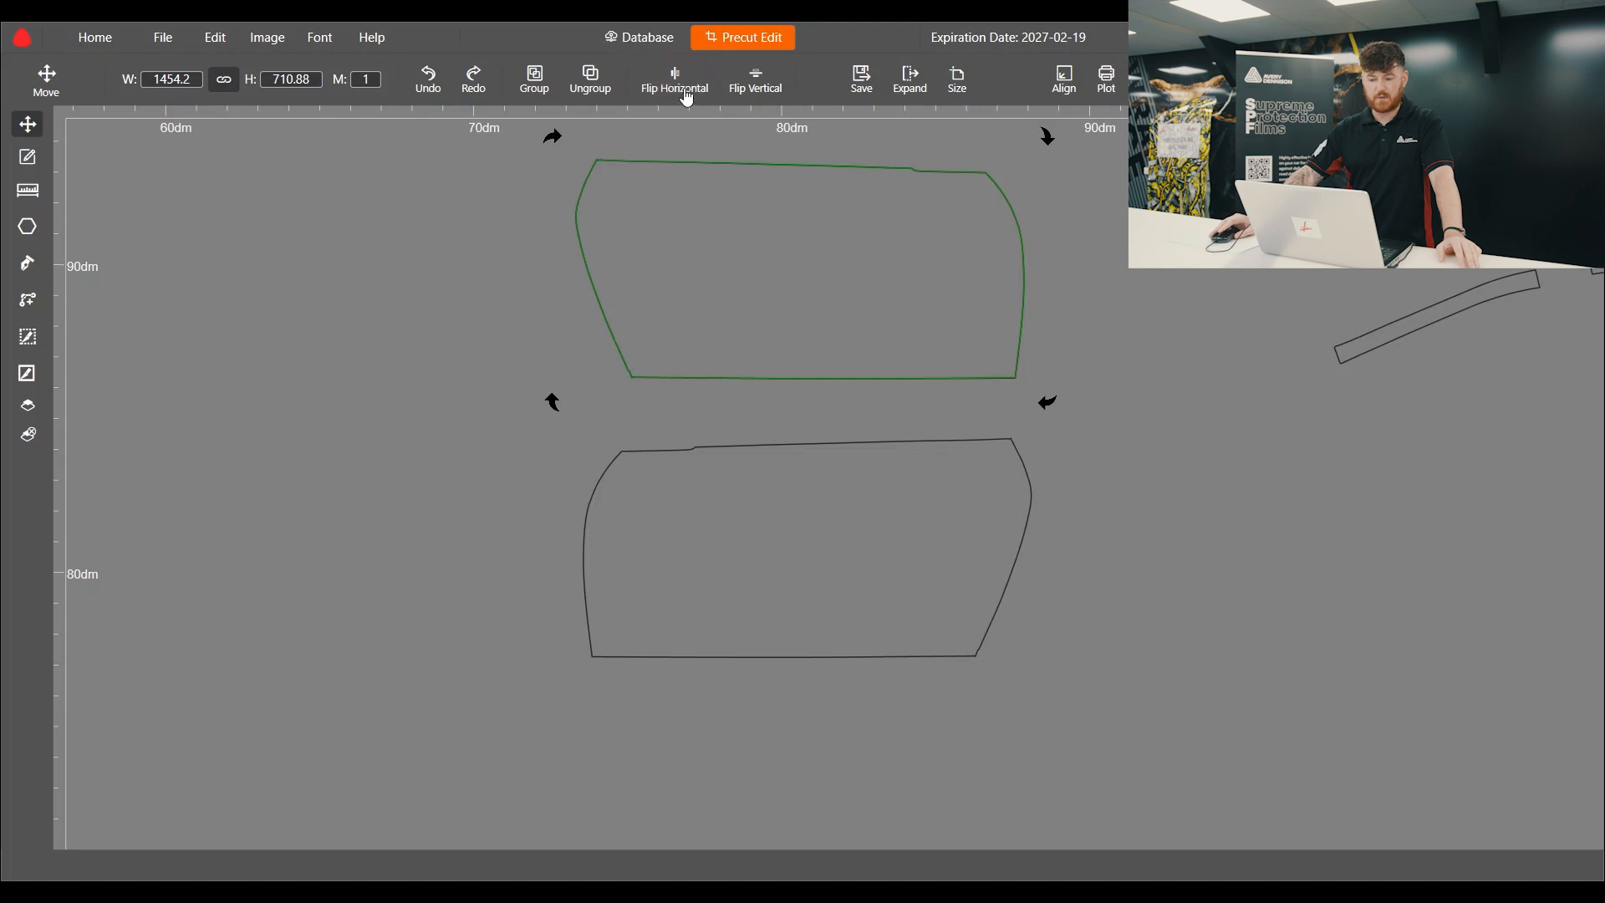
Shift the cut-off roof strip slightly toward the doors, then duplicate it and place a horizontally flipped copy above it.
scroll(612, 264, "down", 3)
scroll(539, 354, "down", 3)
scroll(633, 240, "up", 2)
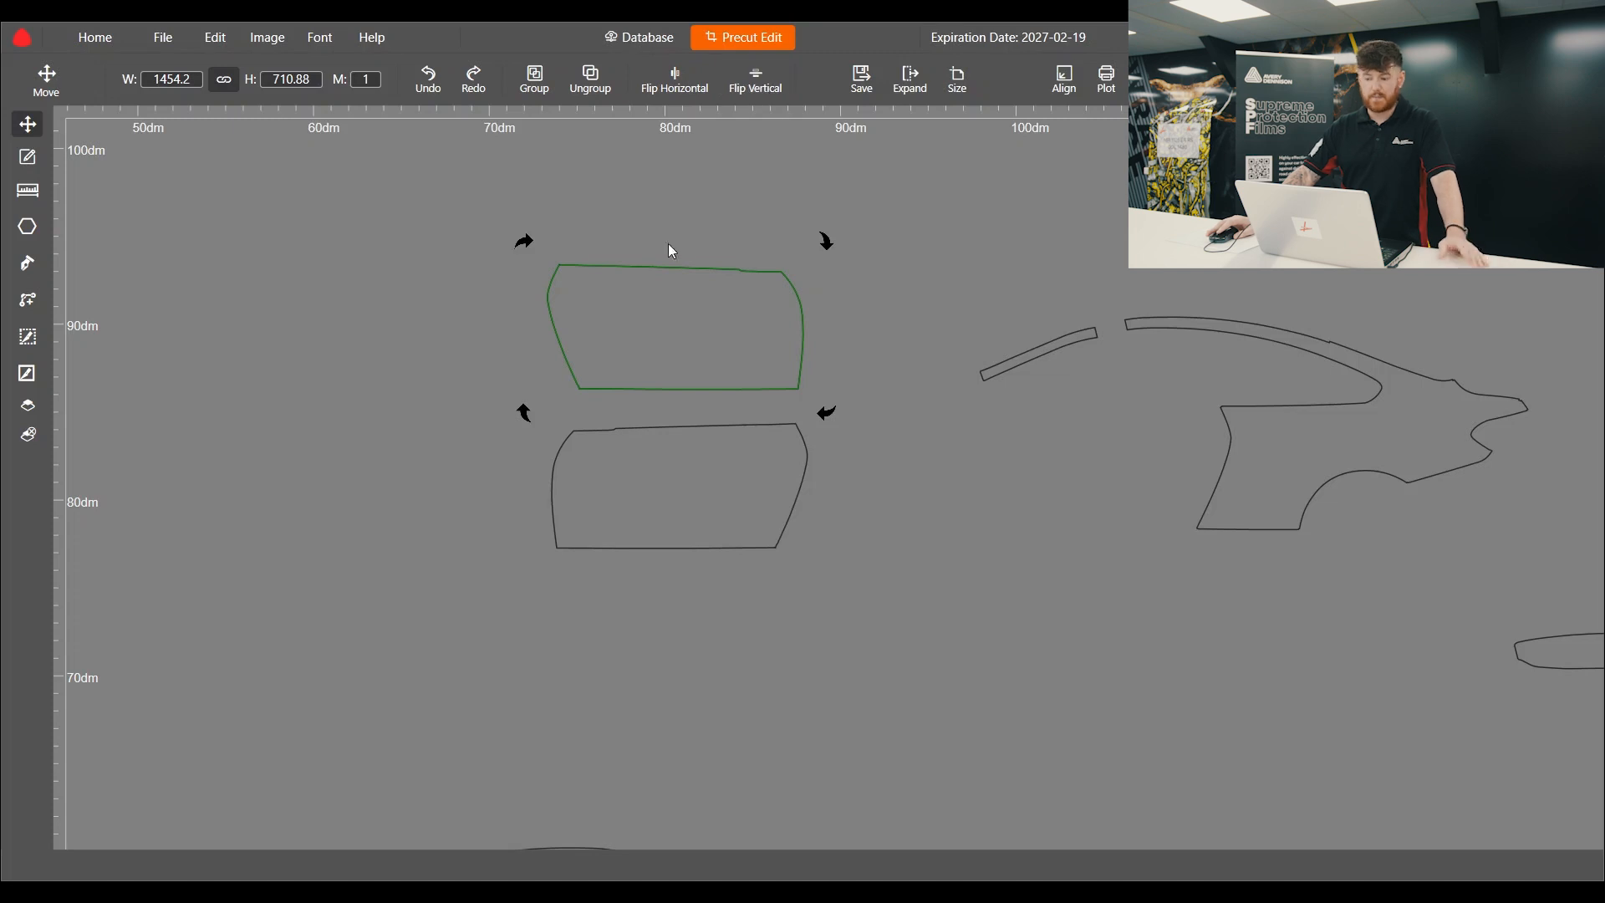
scroll(1126, 378, "up", 2)
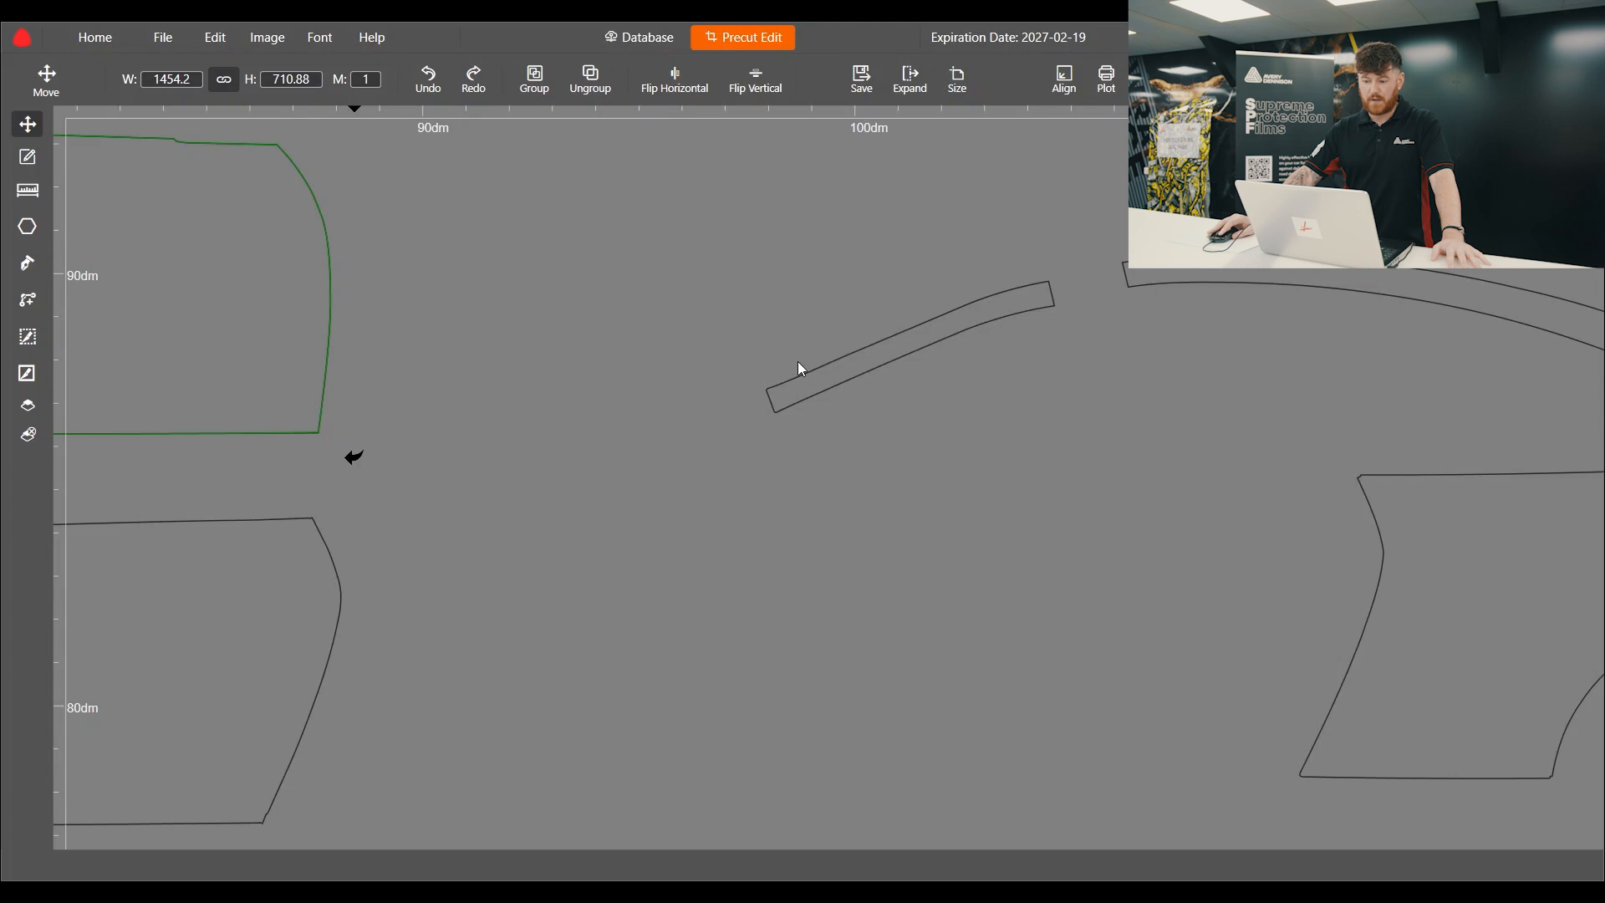
left_click_drag(953, 332, 892, 331)
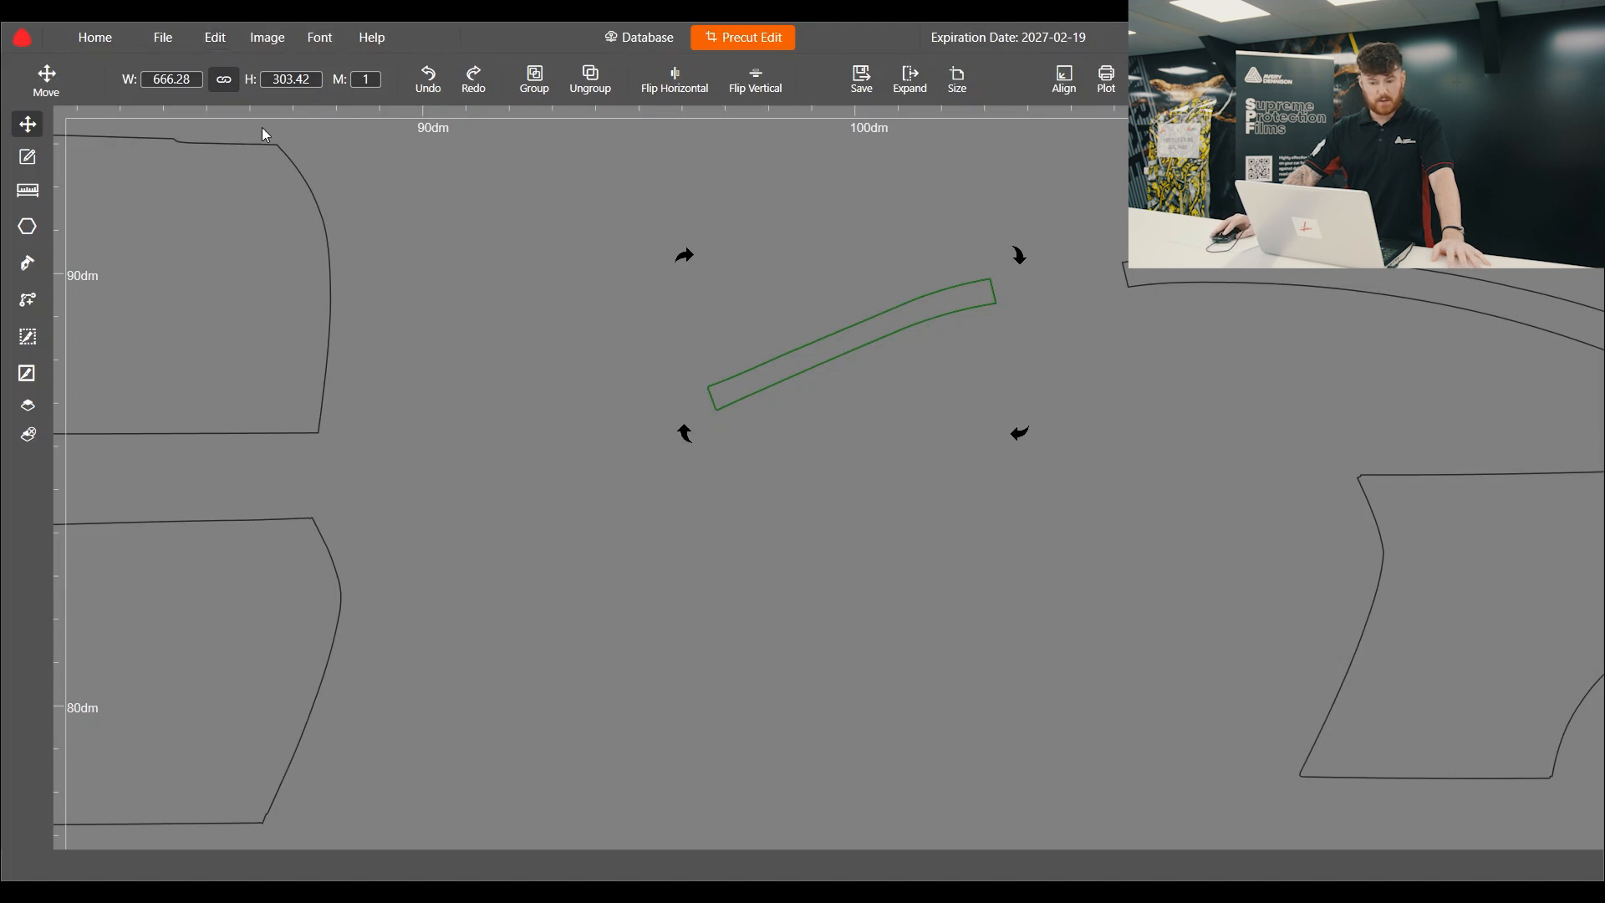
left_click(219, 37)
left_click(244, 208)
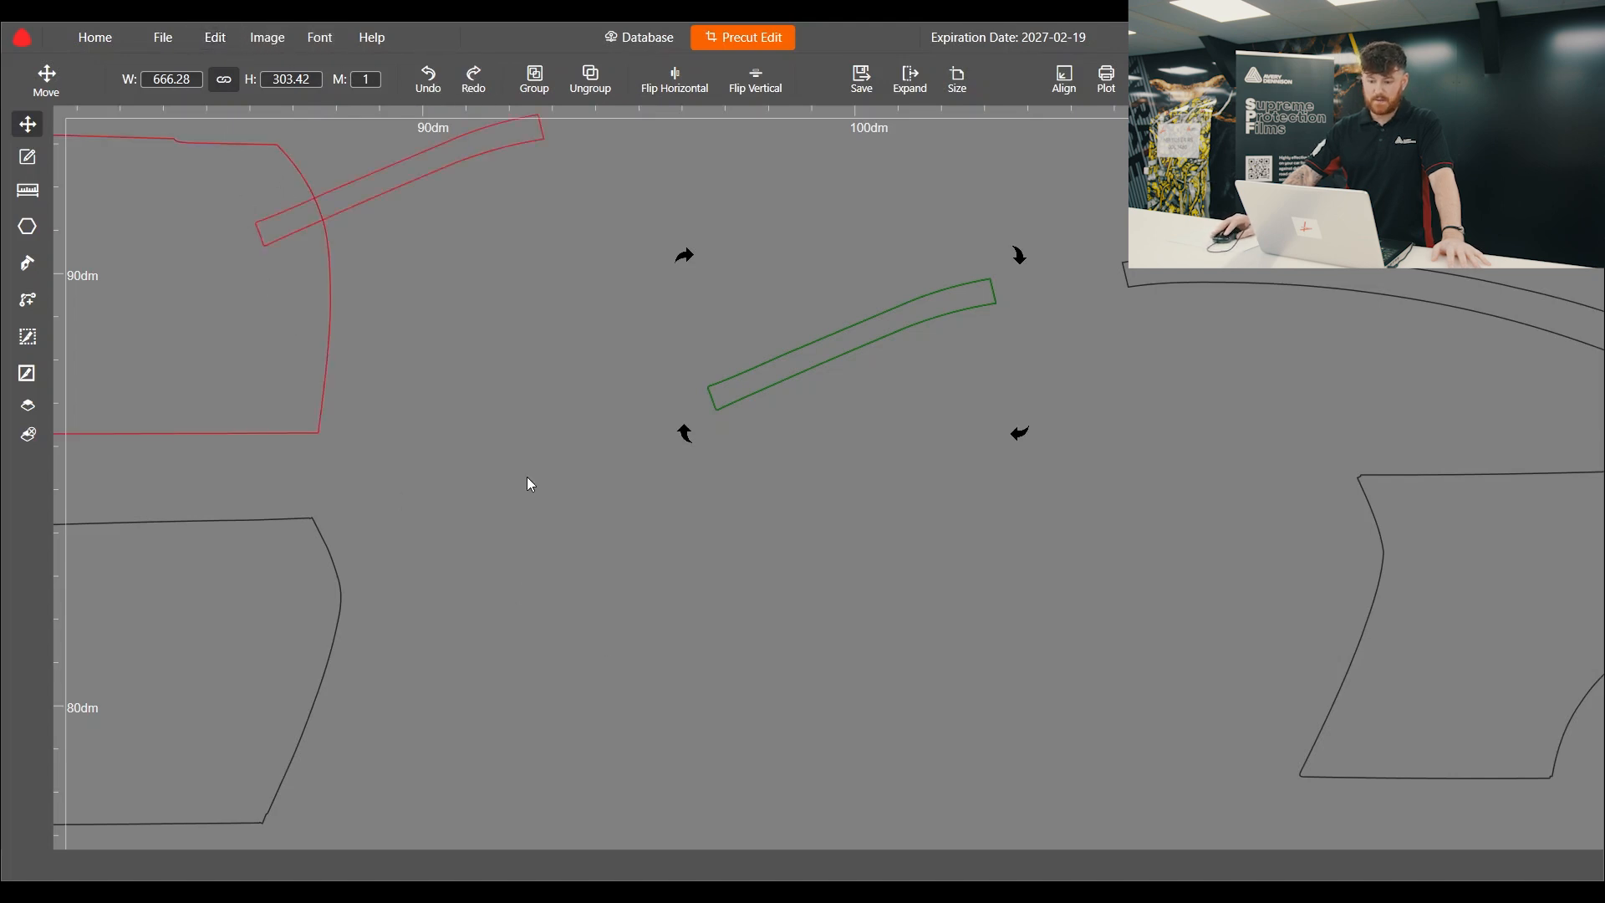
left_click(473, 276)
left_click_drag(428, 163, 779, 198)
left_click(674, 79)
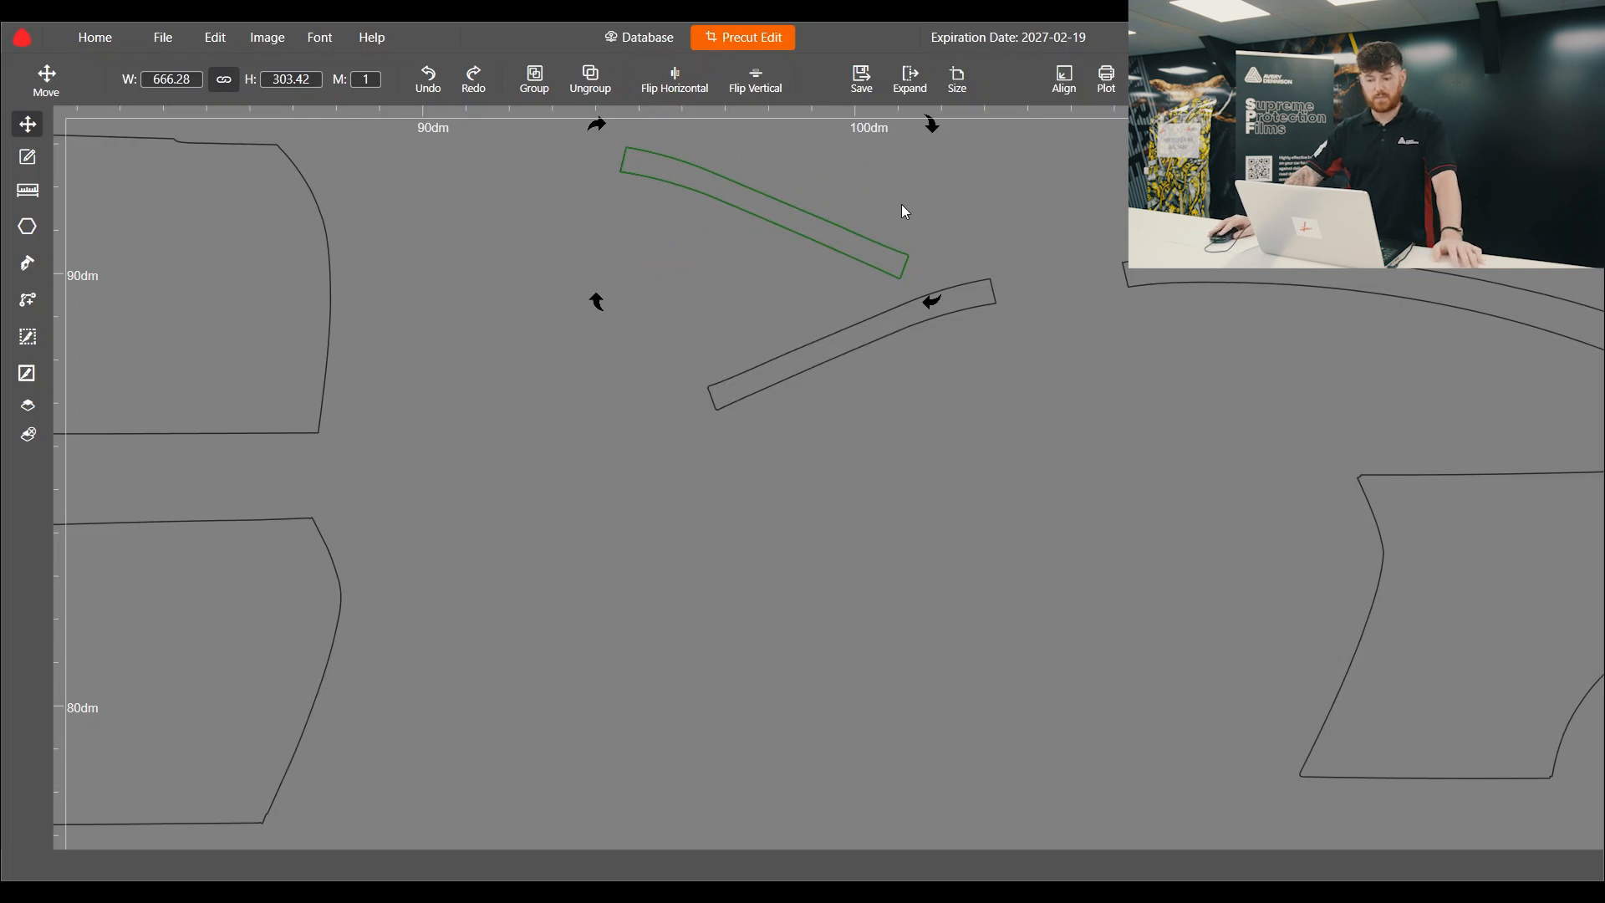
scroll(899, 525, "down", 5)
left_click(935, 378)
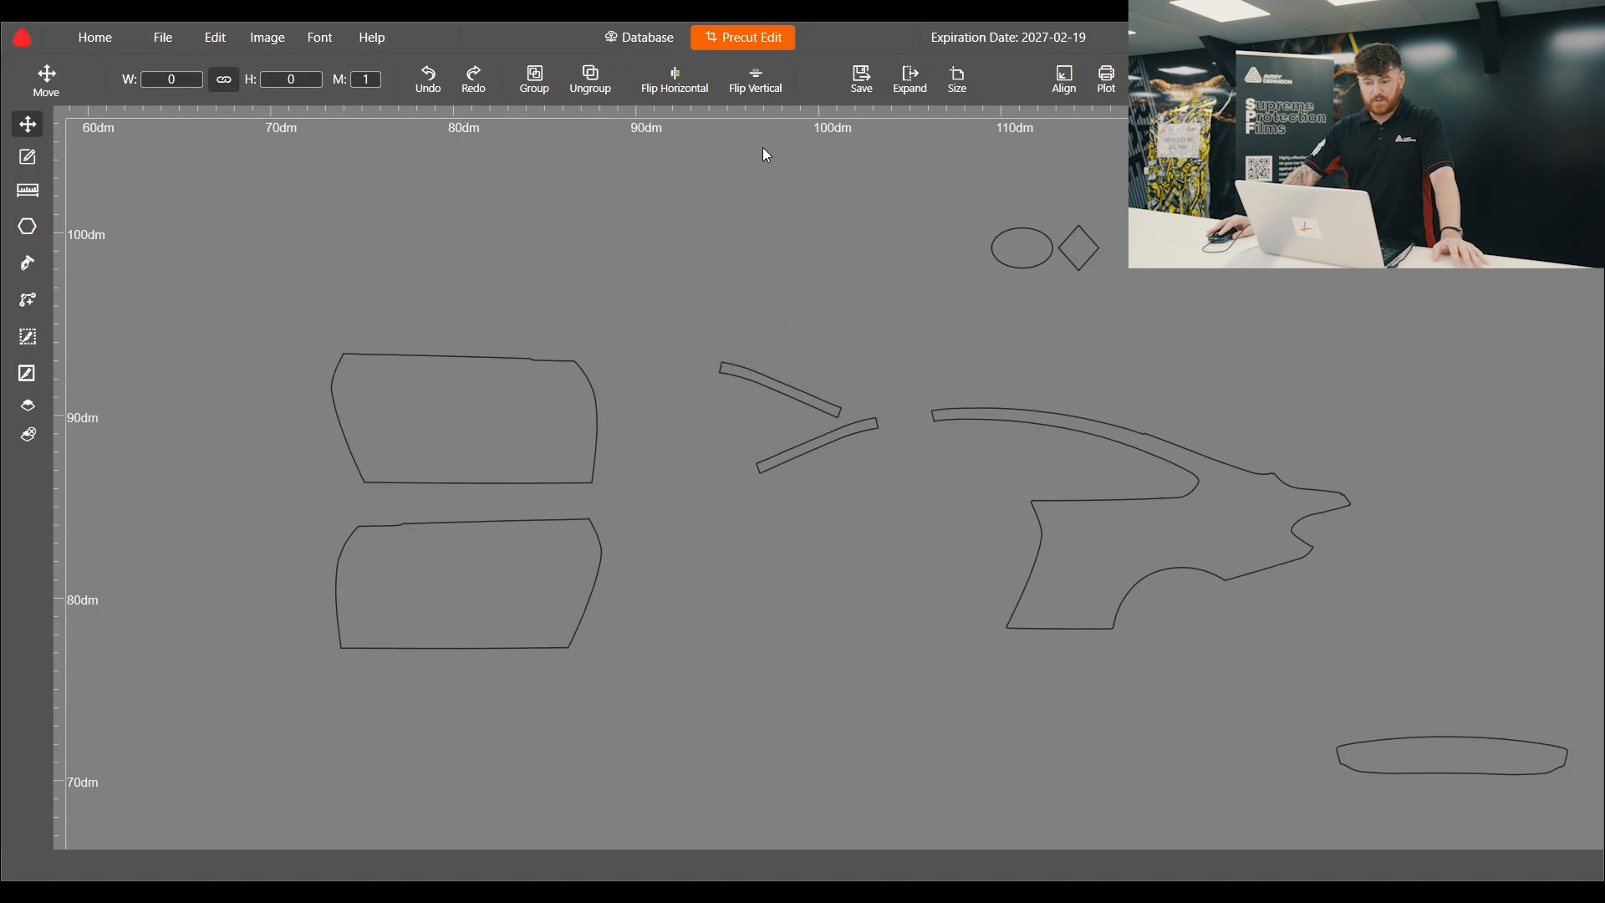
Expand the long narrow panel below the rear quarter panel by 20 mm around its entire edge, then deselect it.
scroll(707, 126, "down", 2)
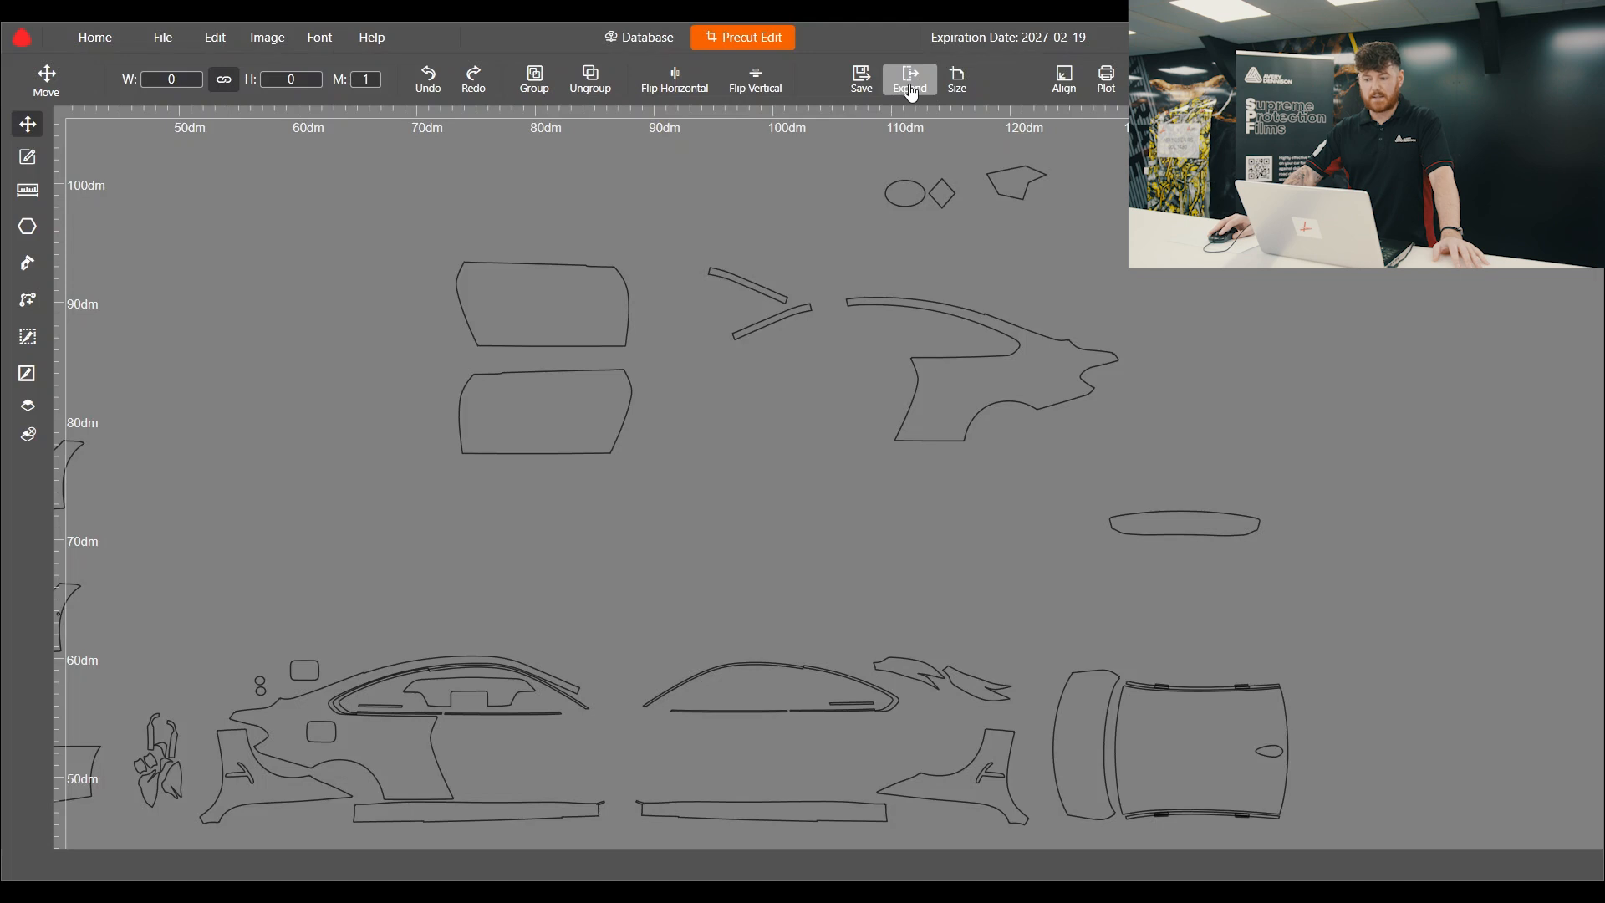
scroll(1258, 546, "up", 4)
left_click(1112, 476)
left_click_drag(1112, 477, 1047, 494)
scroll(1044, 575, "up", 3)
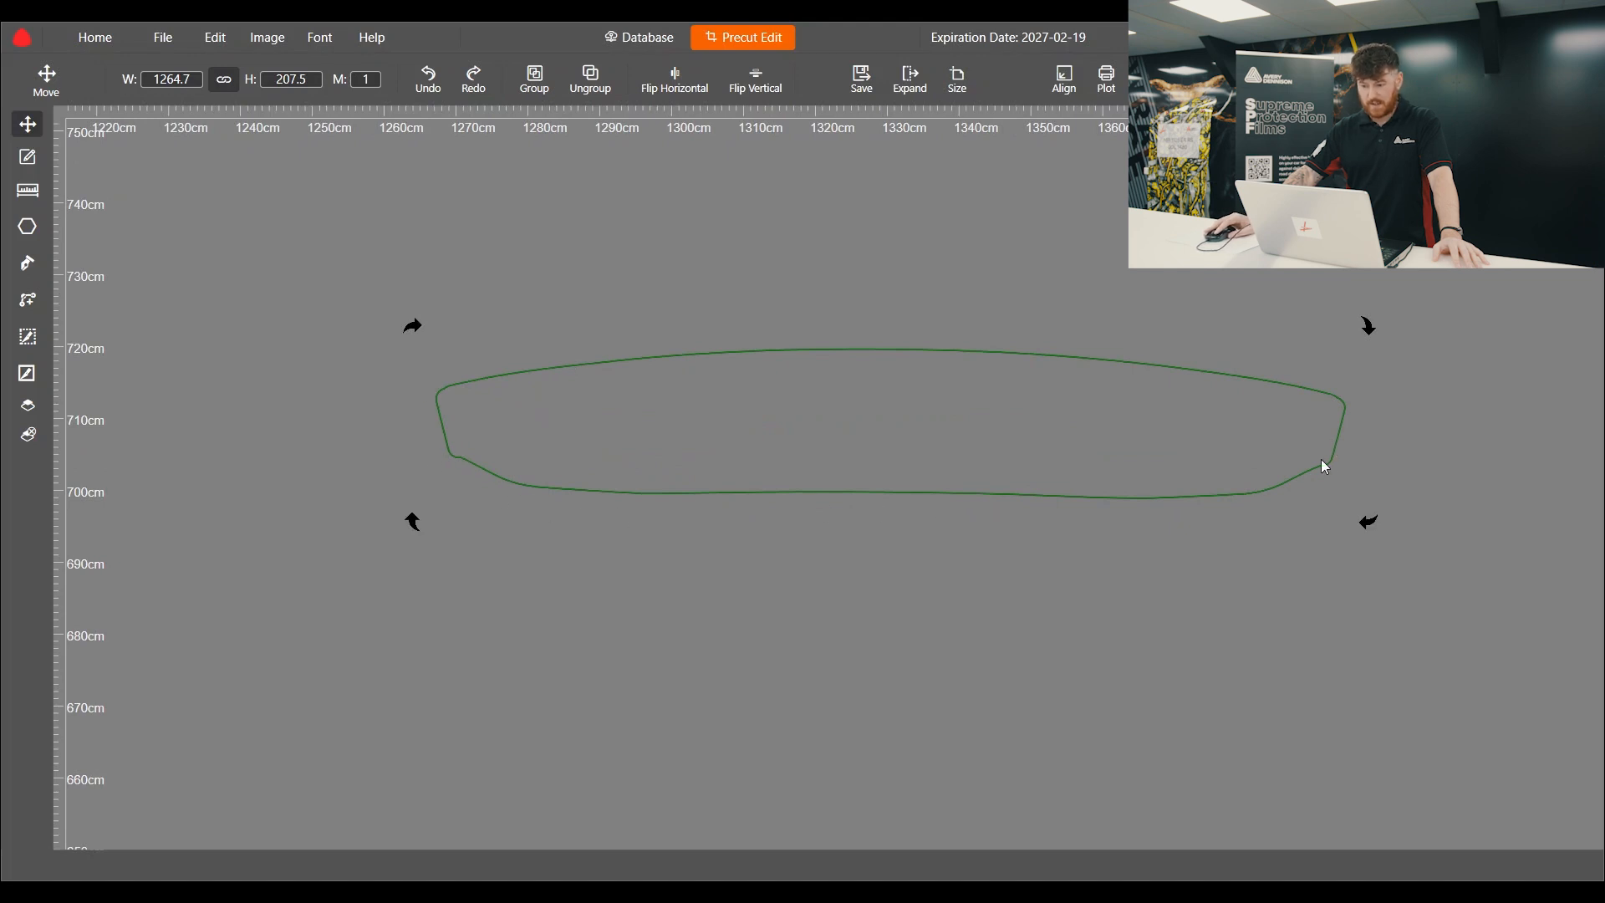
left_click(913, 88)
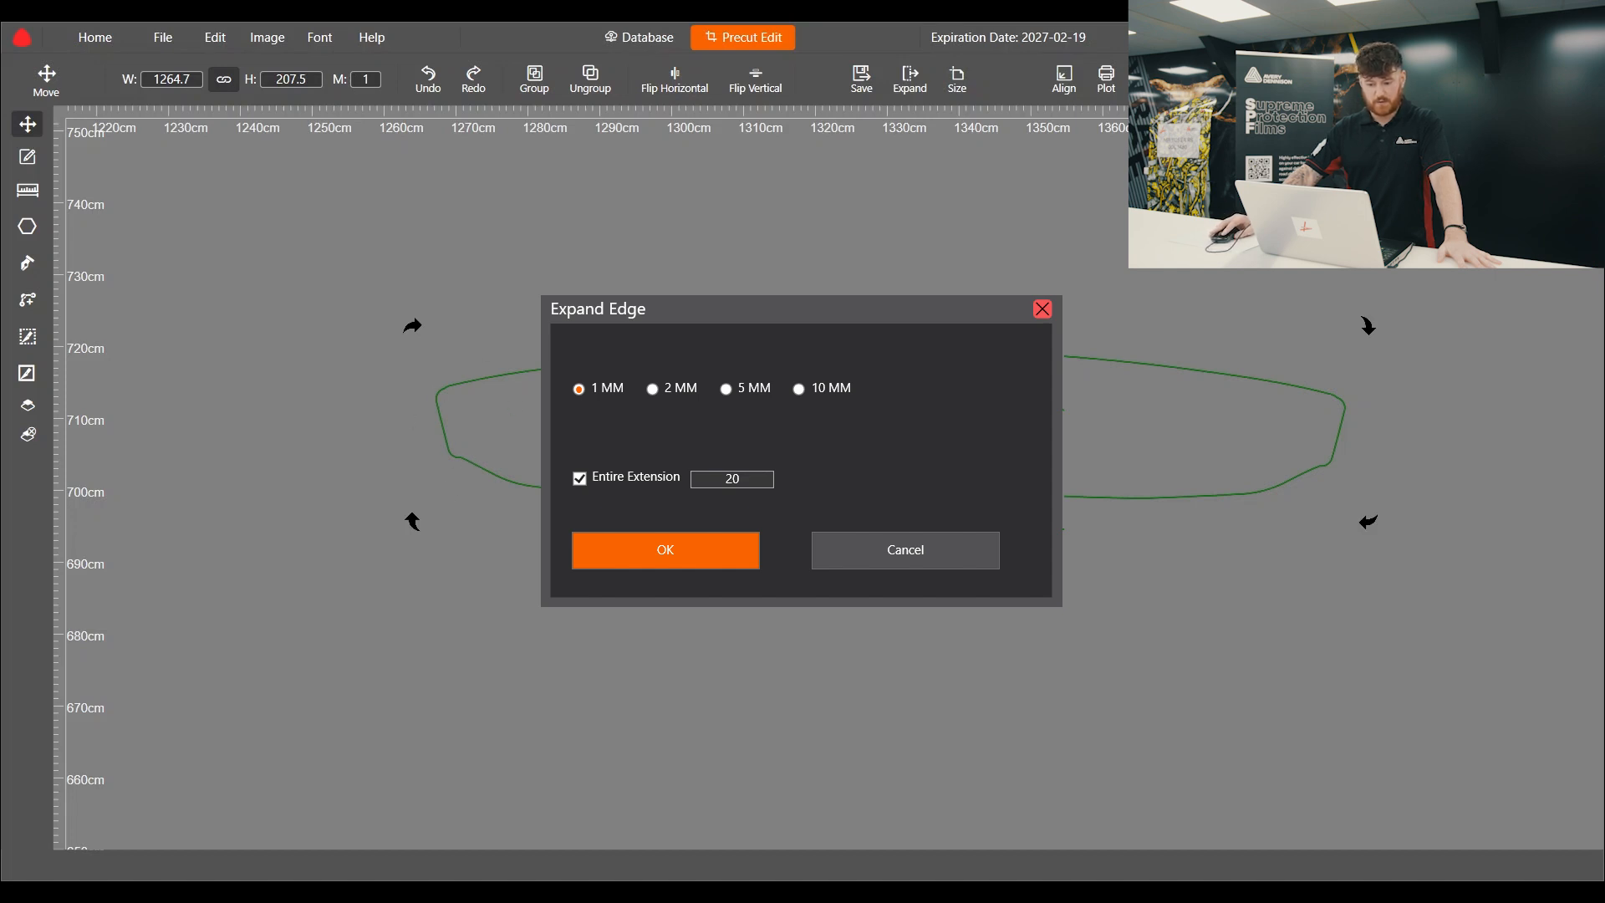
left_click(746, 536)
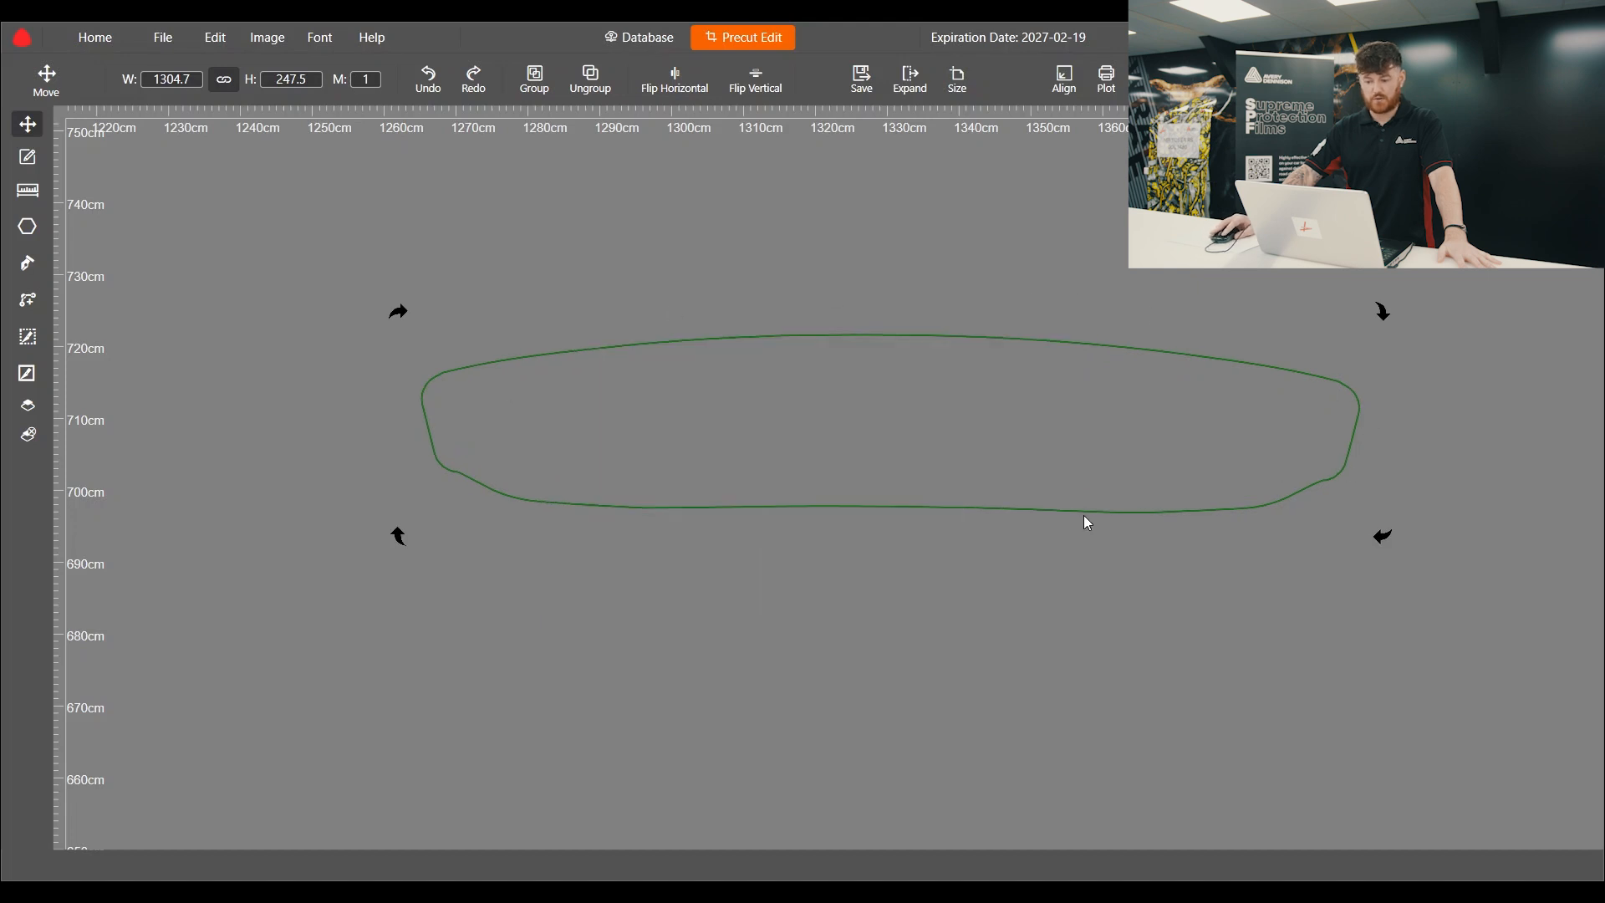
scroll(543, 493, "down", 2)
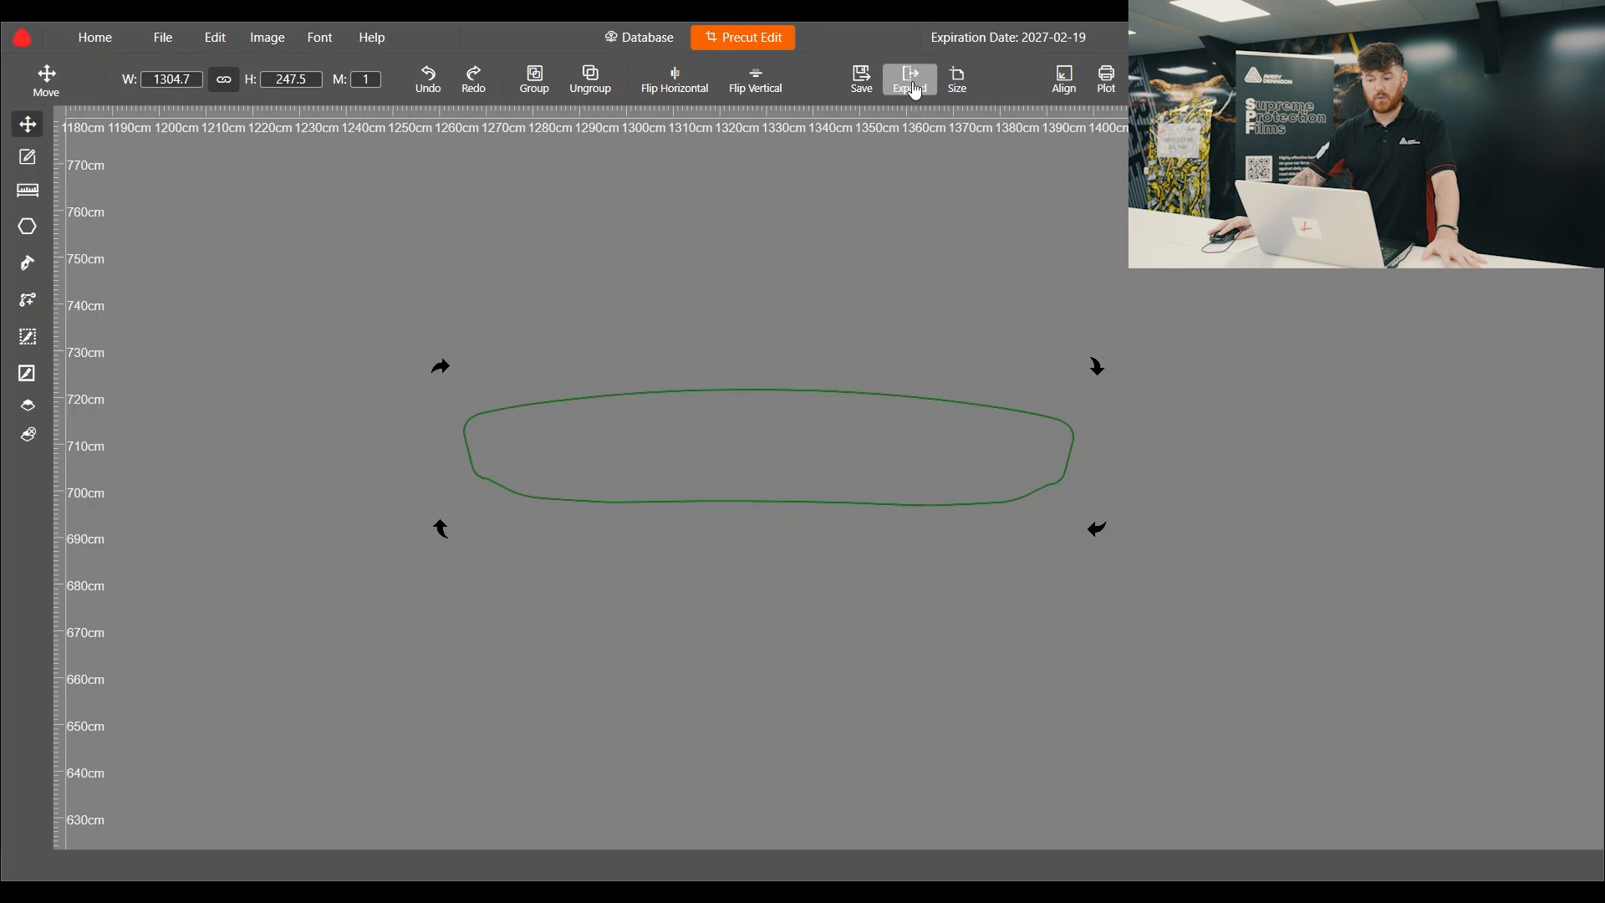
left_click(850, 261)
scroll(620, 630, "down", 3)
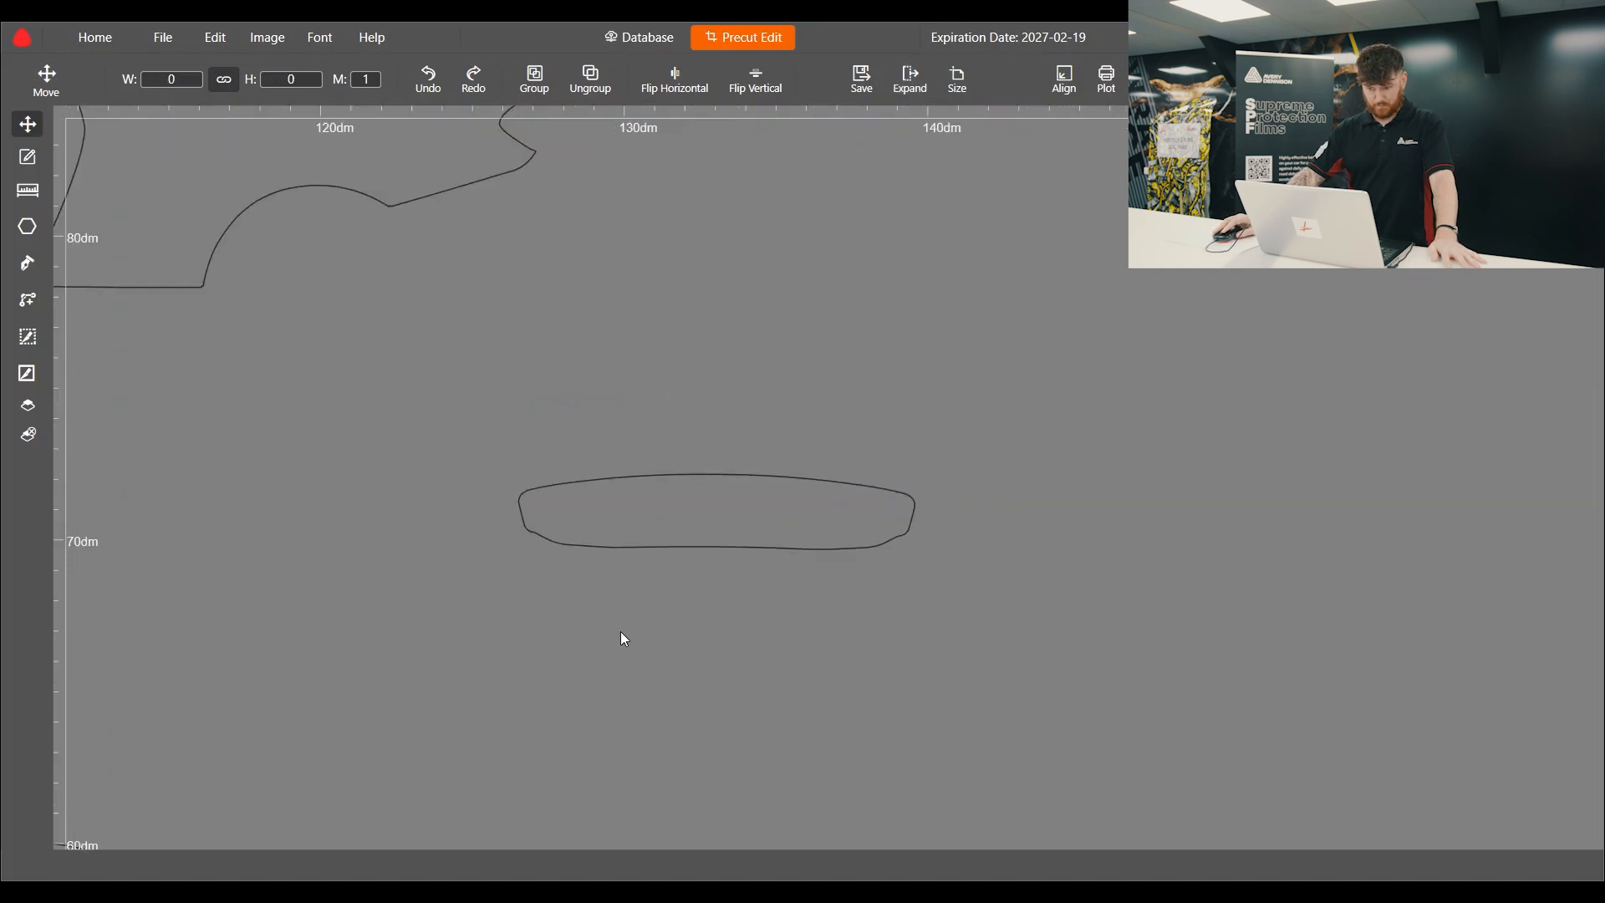
Add the text note "sensors removed, badges removed. door handles removed" near the upper door panel.
scroll(619, 608, "up", 2)
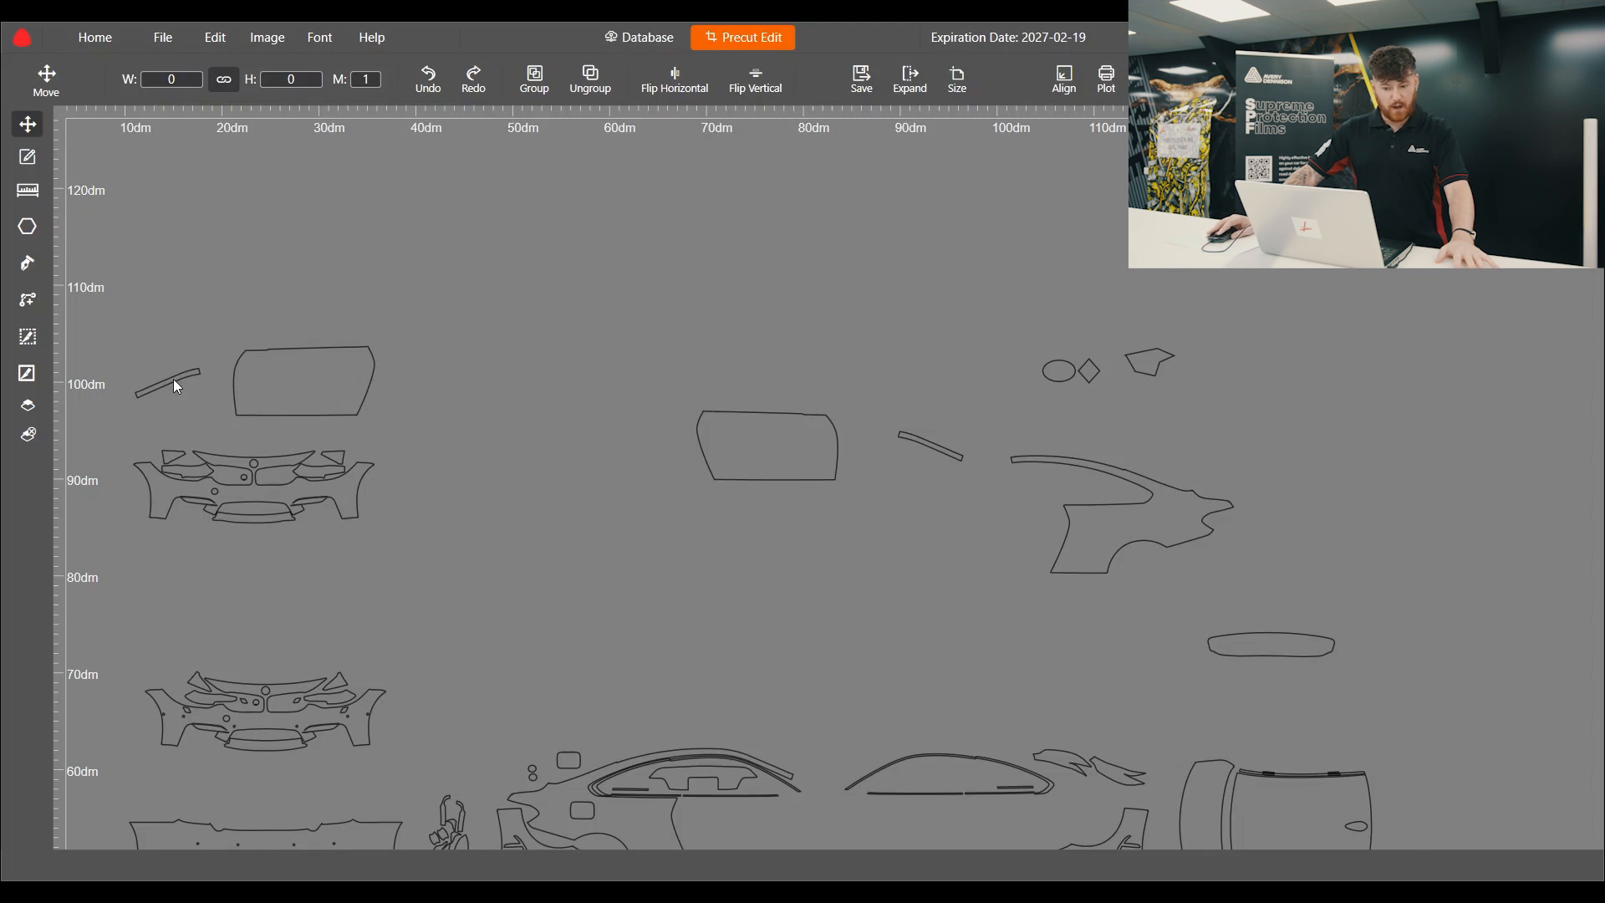
scroll(172, 489, "up", 3)
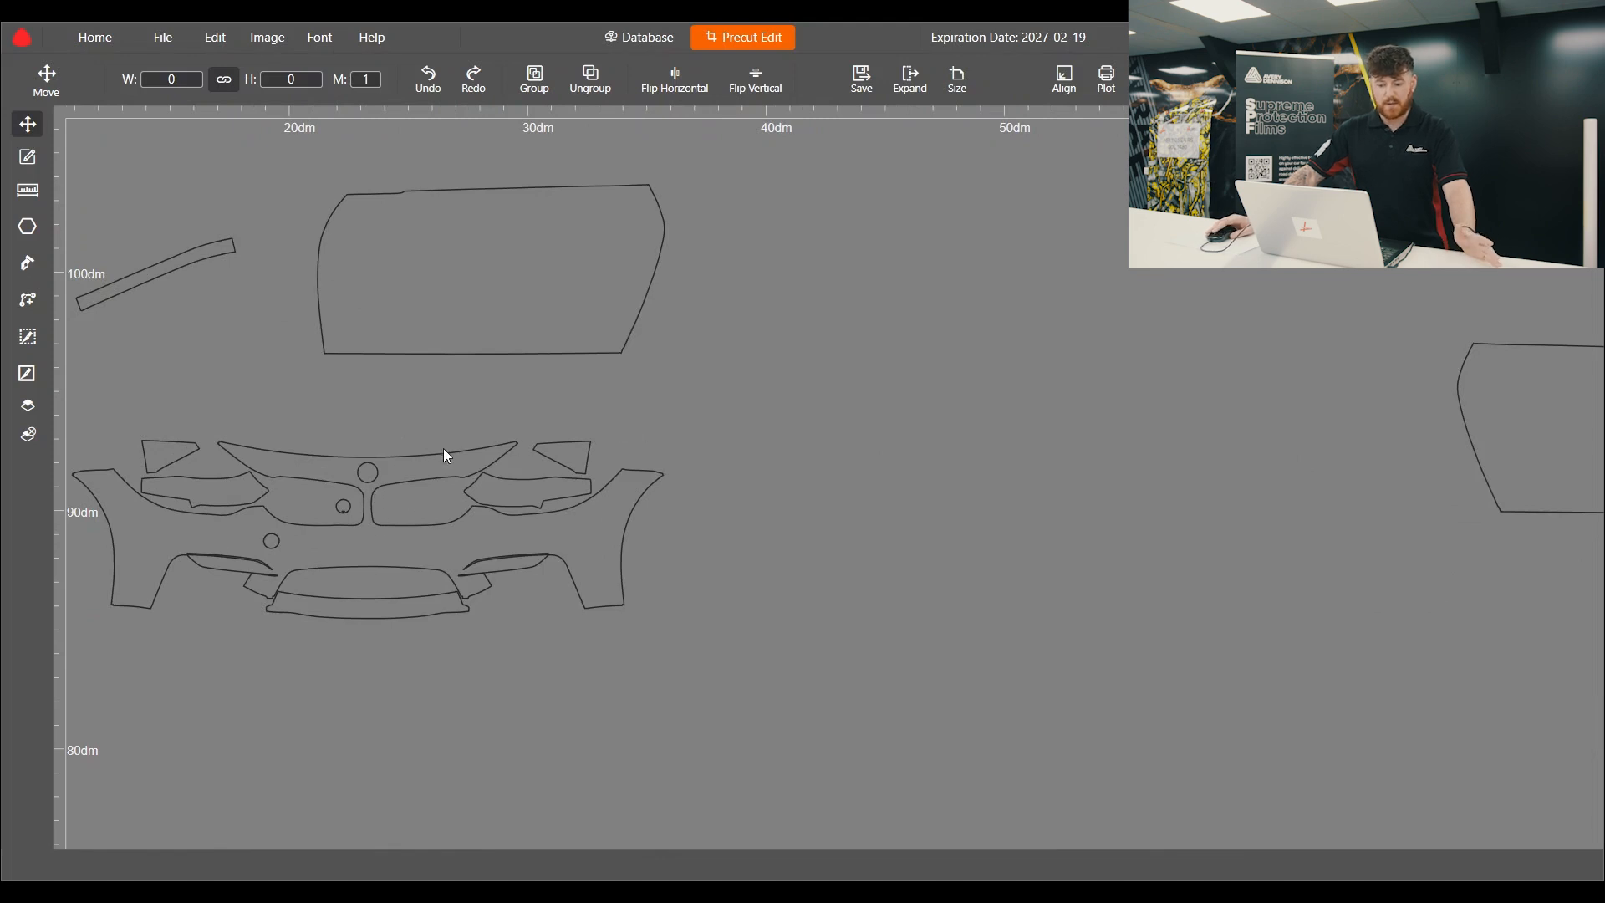
scroll(444, 448, "down", 1)
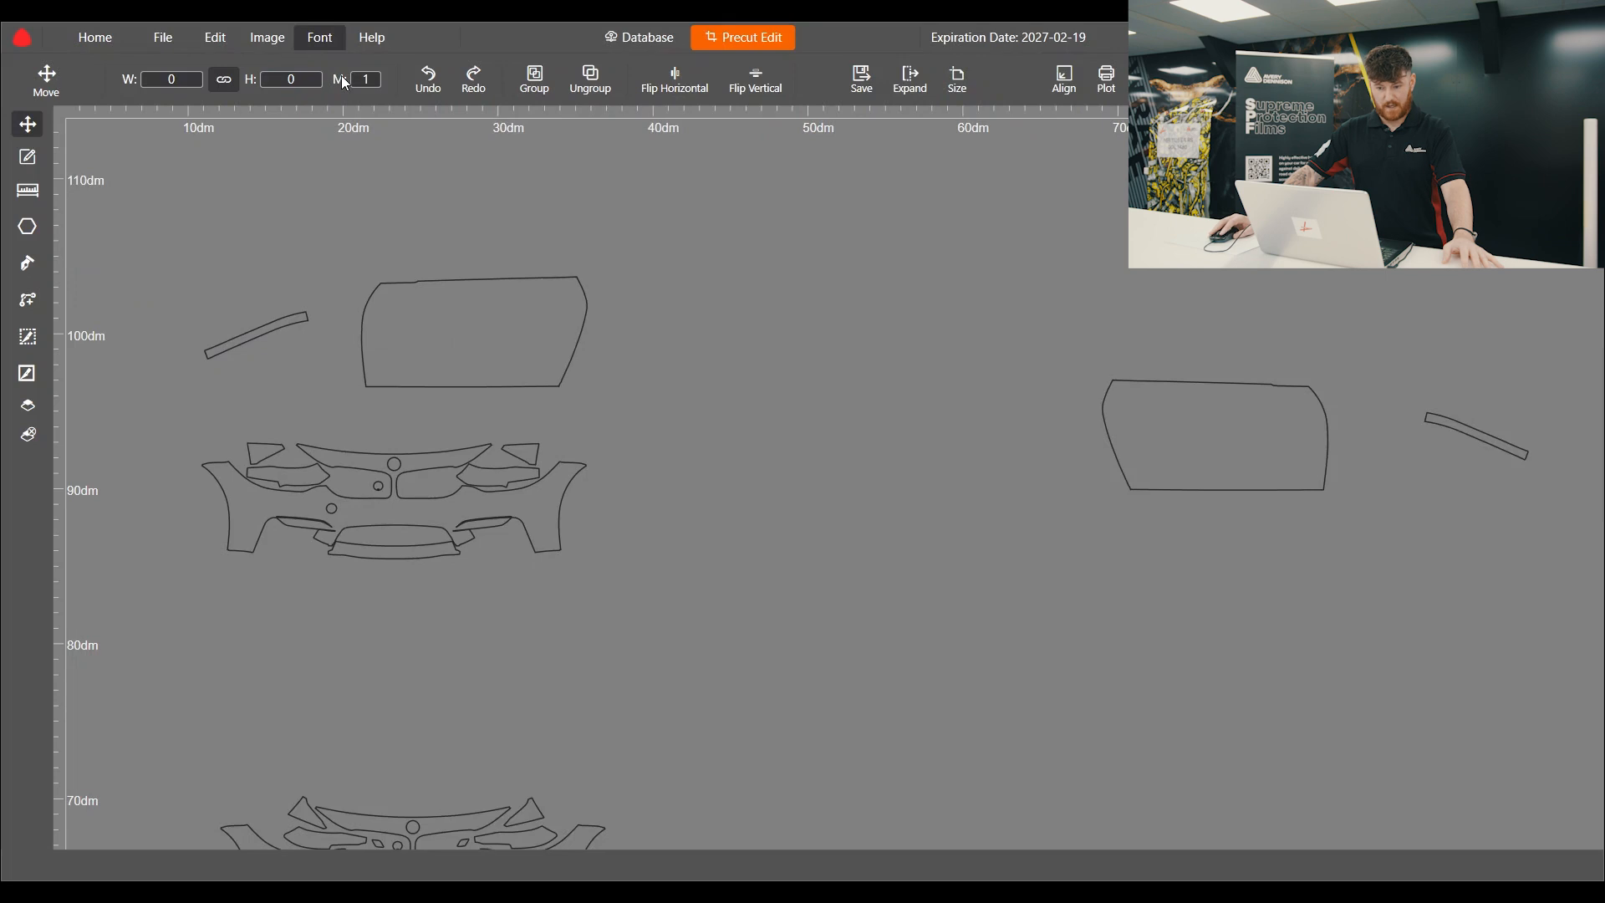
left_click(421, 237)
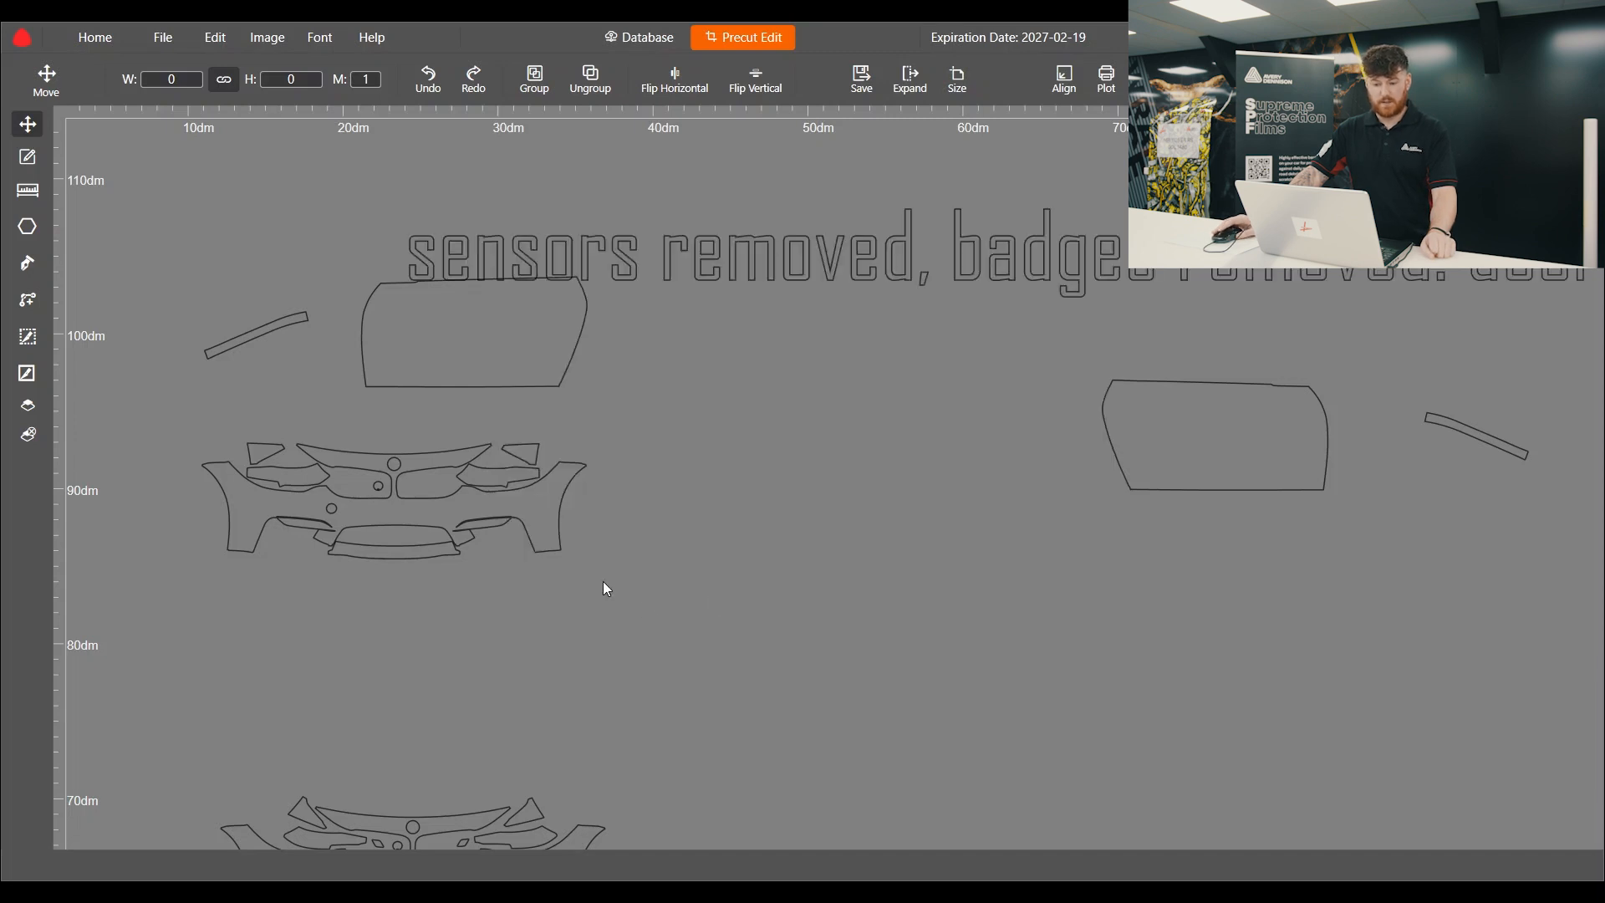
Move the text note clear of the panels, placing it just above the upper roof strip and door panel, and deselect it.
scroll(965, 409, "down", 3)
left_click(987, 443)
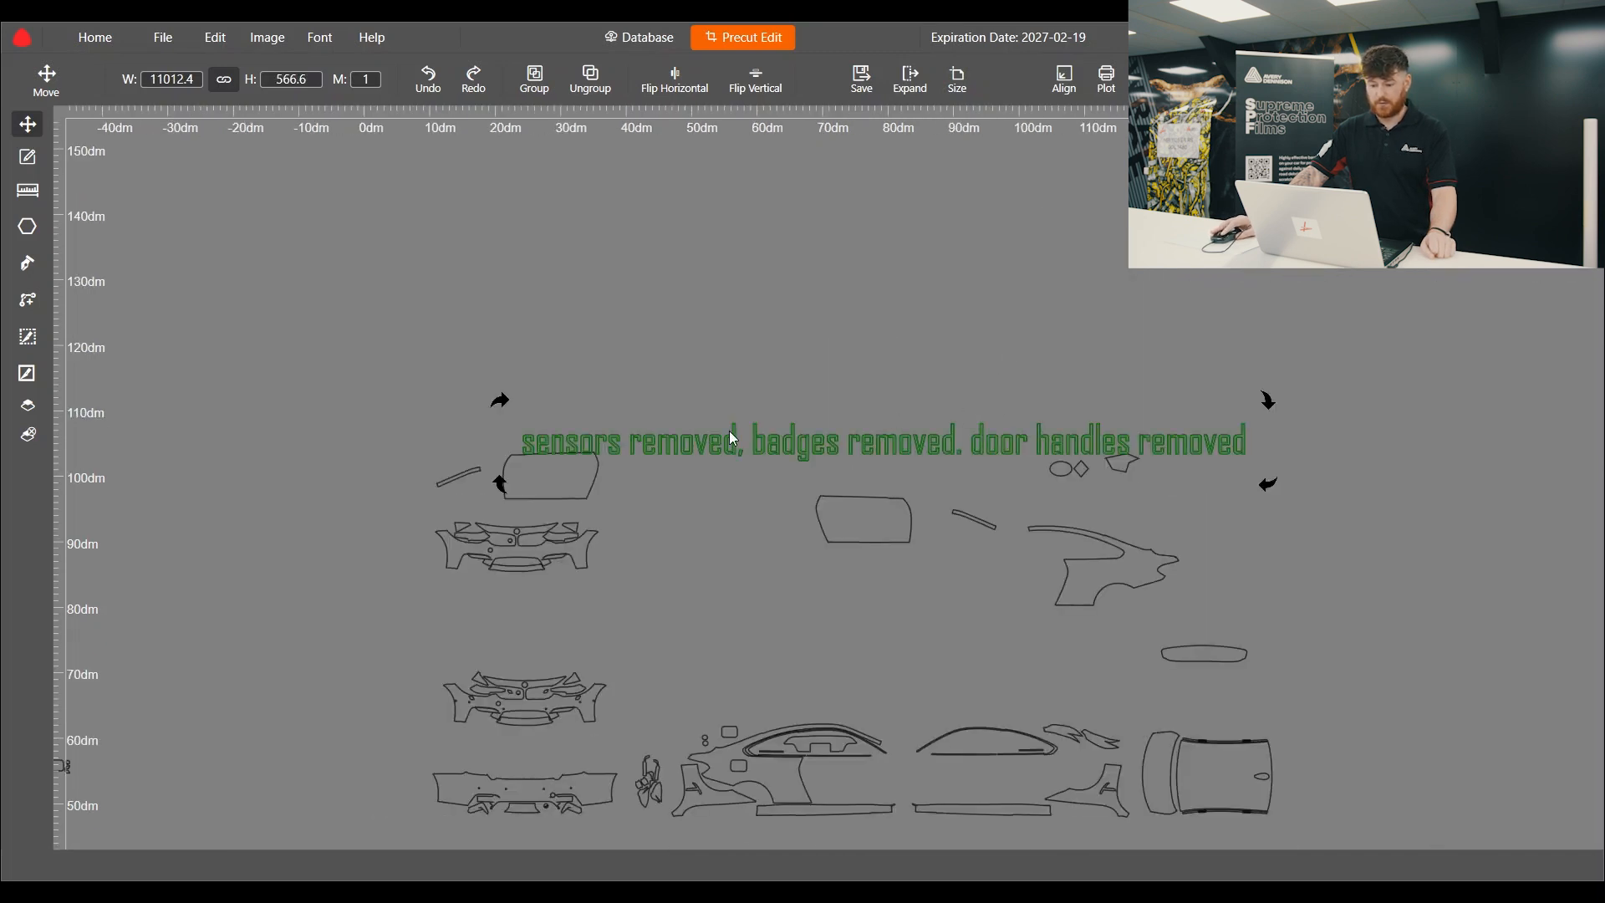
left_click_drag(849, 439, 1265, 451)
scroll(865, 448, "up", 5)
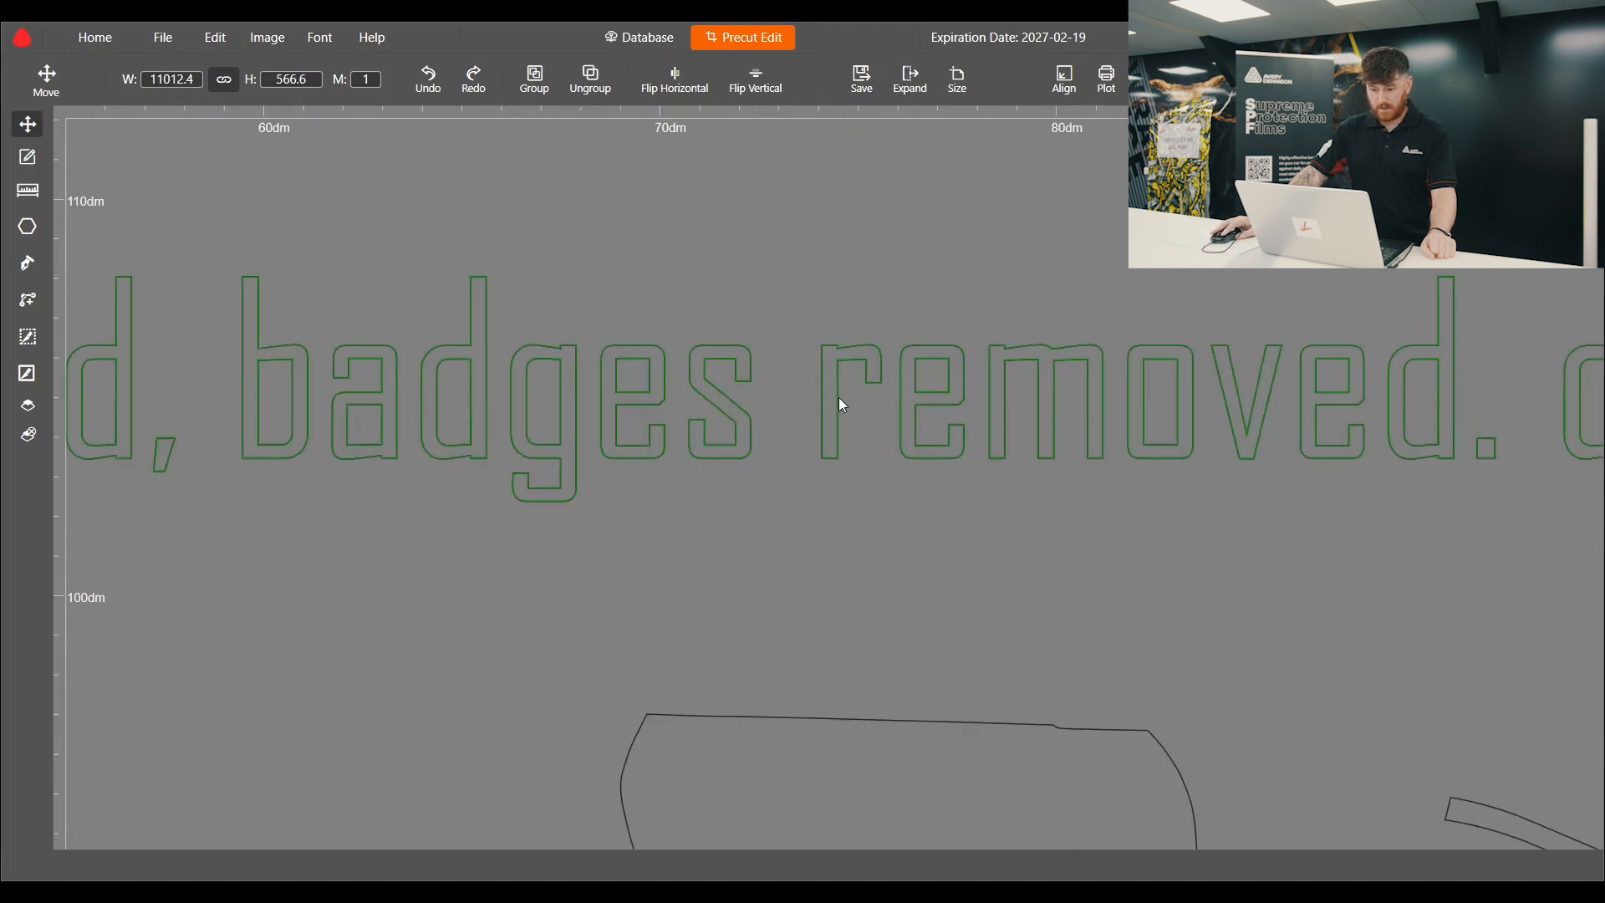
left_click_drag(830, 399, 247, 292)
scroll(950, 367, "down", 5)
scroll(810, 374, "down", 3)
scroll(656, 359, "up", 6)
left_click_drag(641, 328, 389, 345)
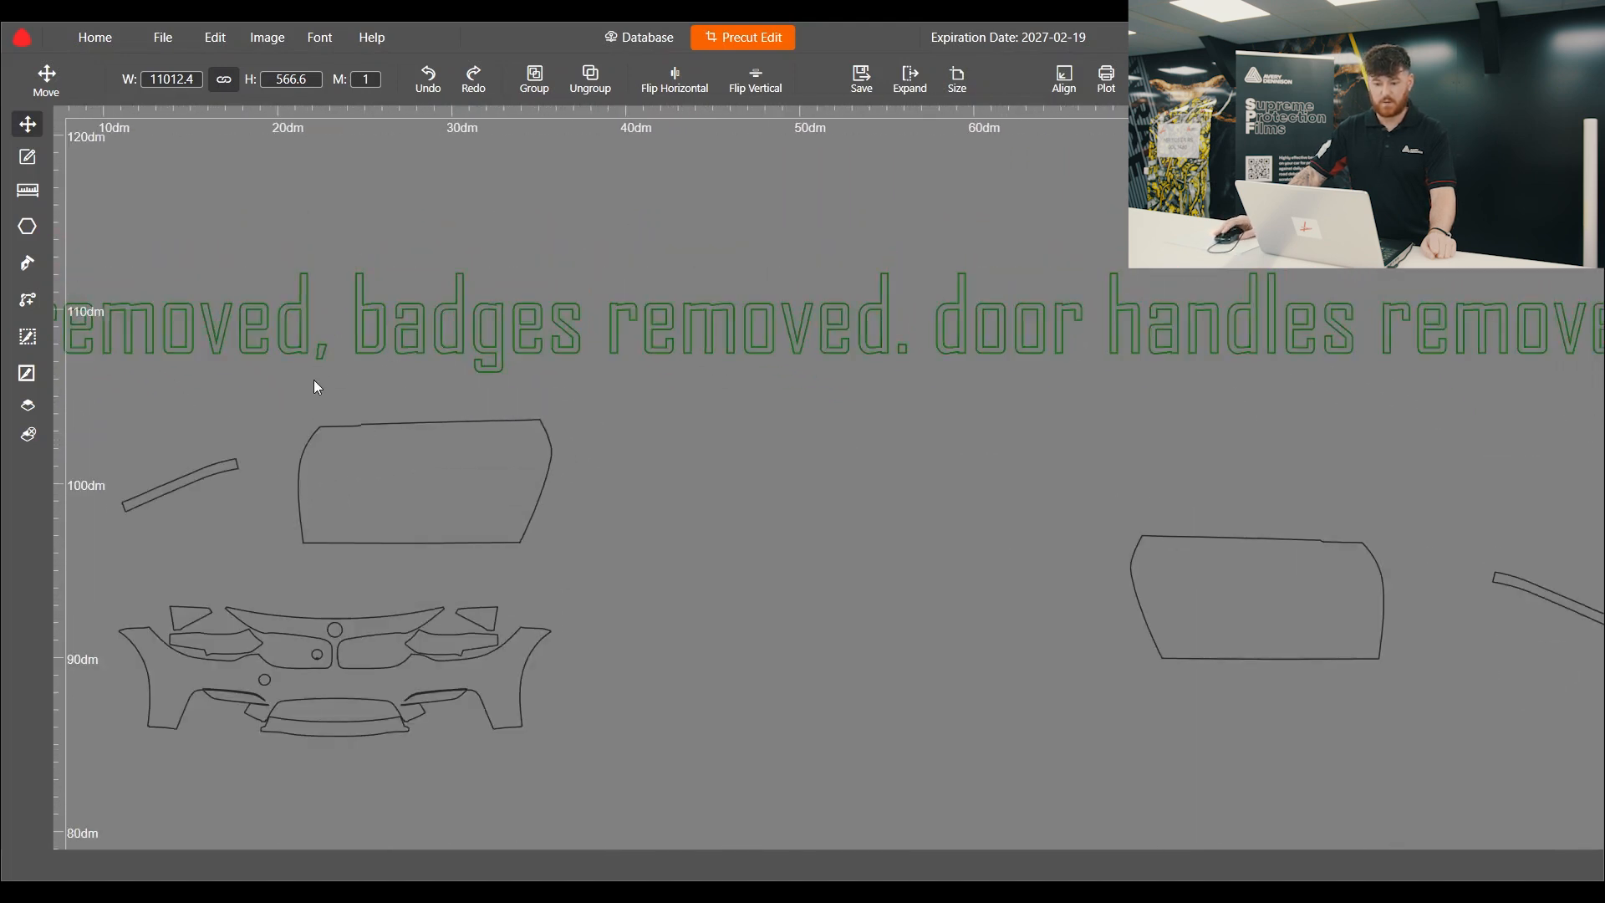
scroll(313, 379, "down", 5)
left_click(594, 194)
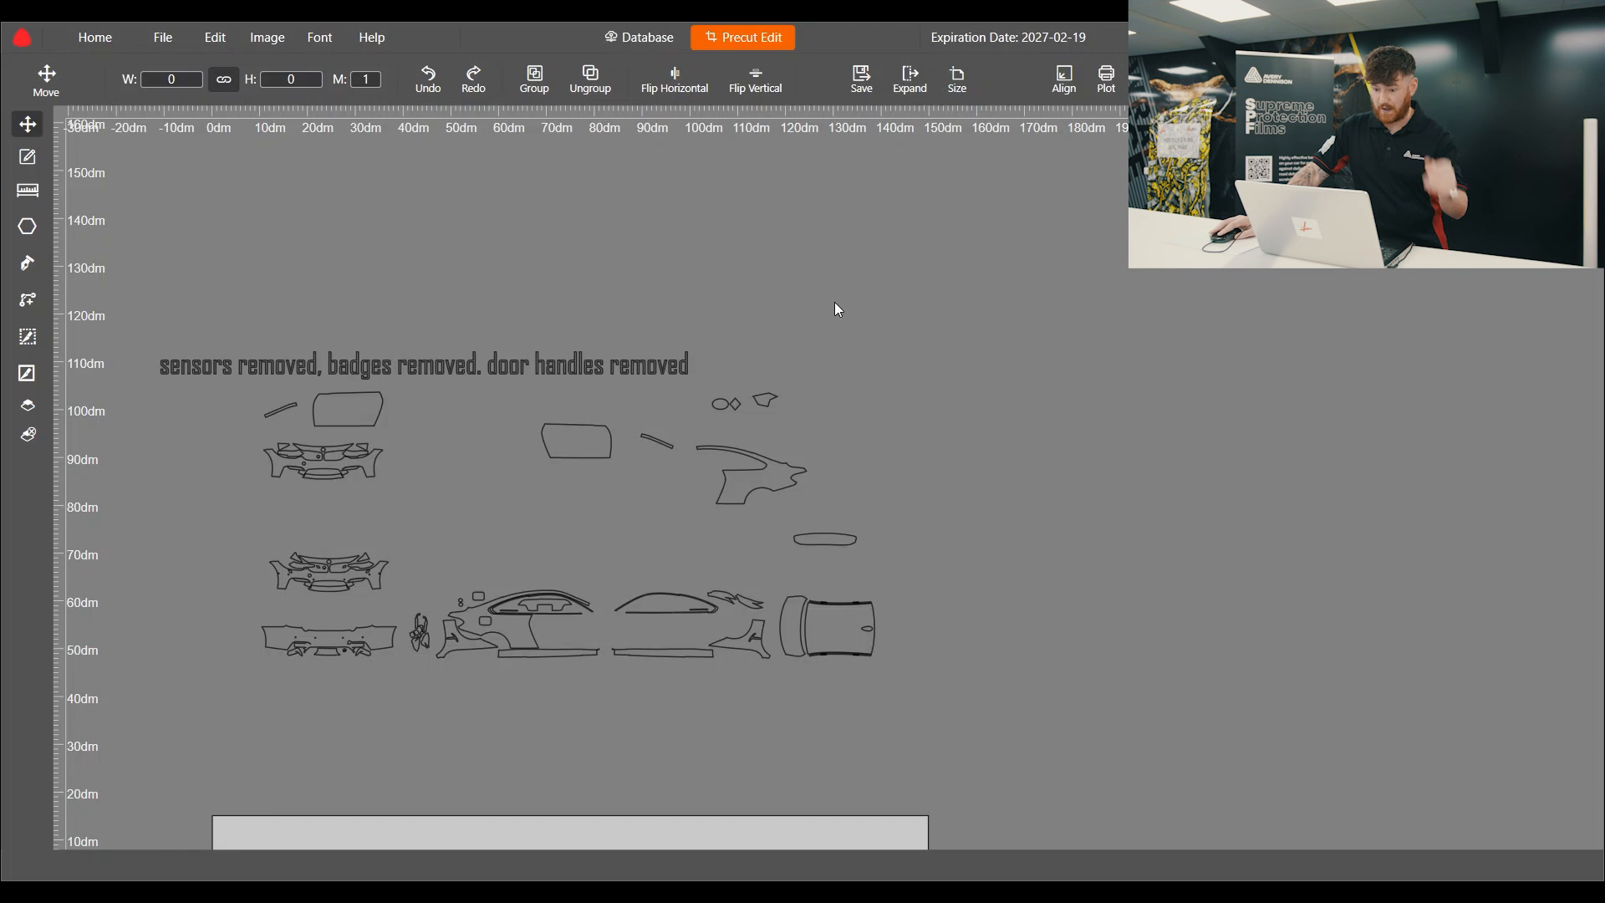
Save the pattern as "bmw m4 - october. F82", and delete all panels and text from the workspace.
left_click(865, 82)
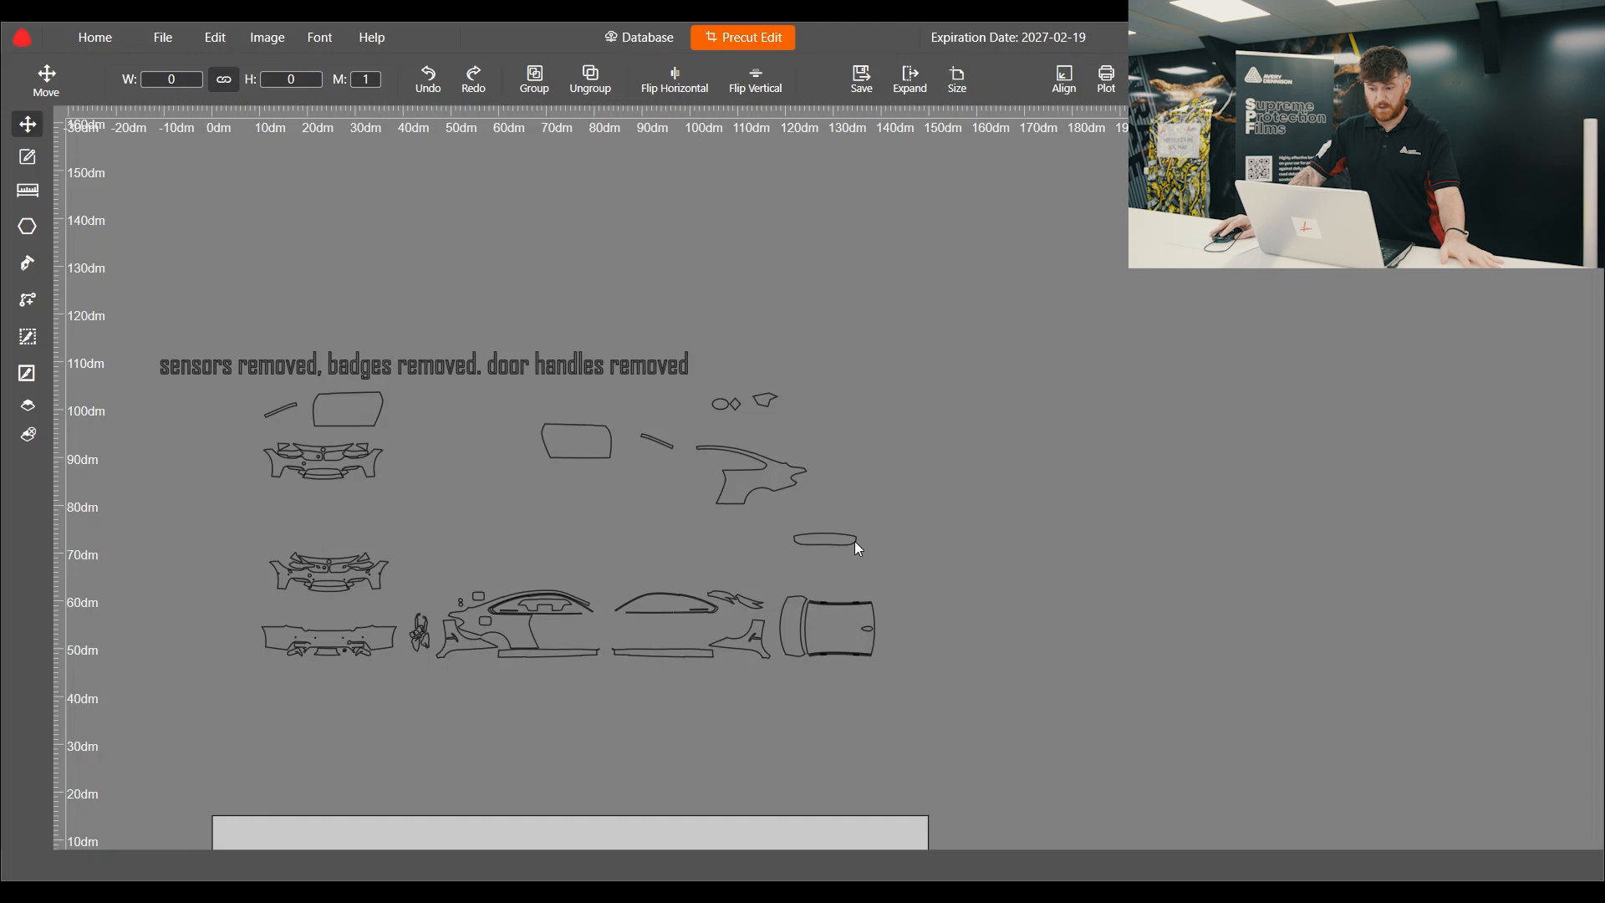
scroll(920, 573, "down", 2)
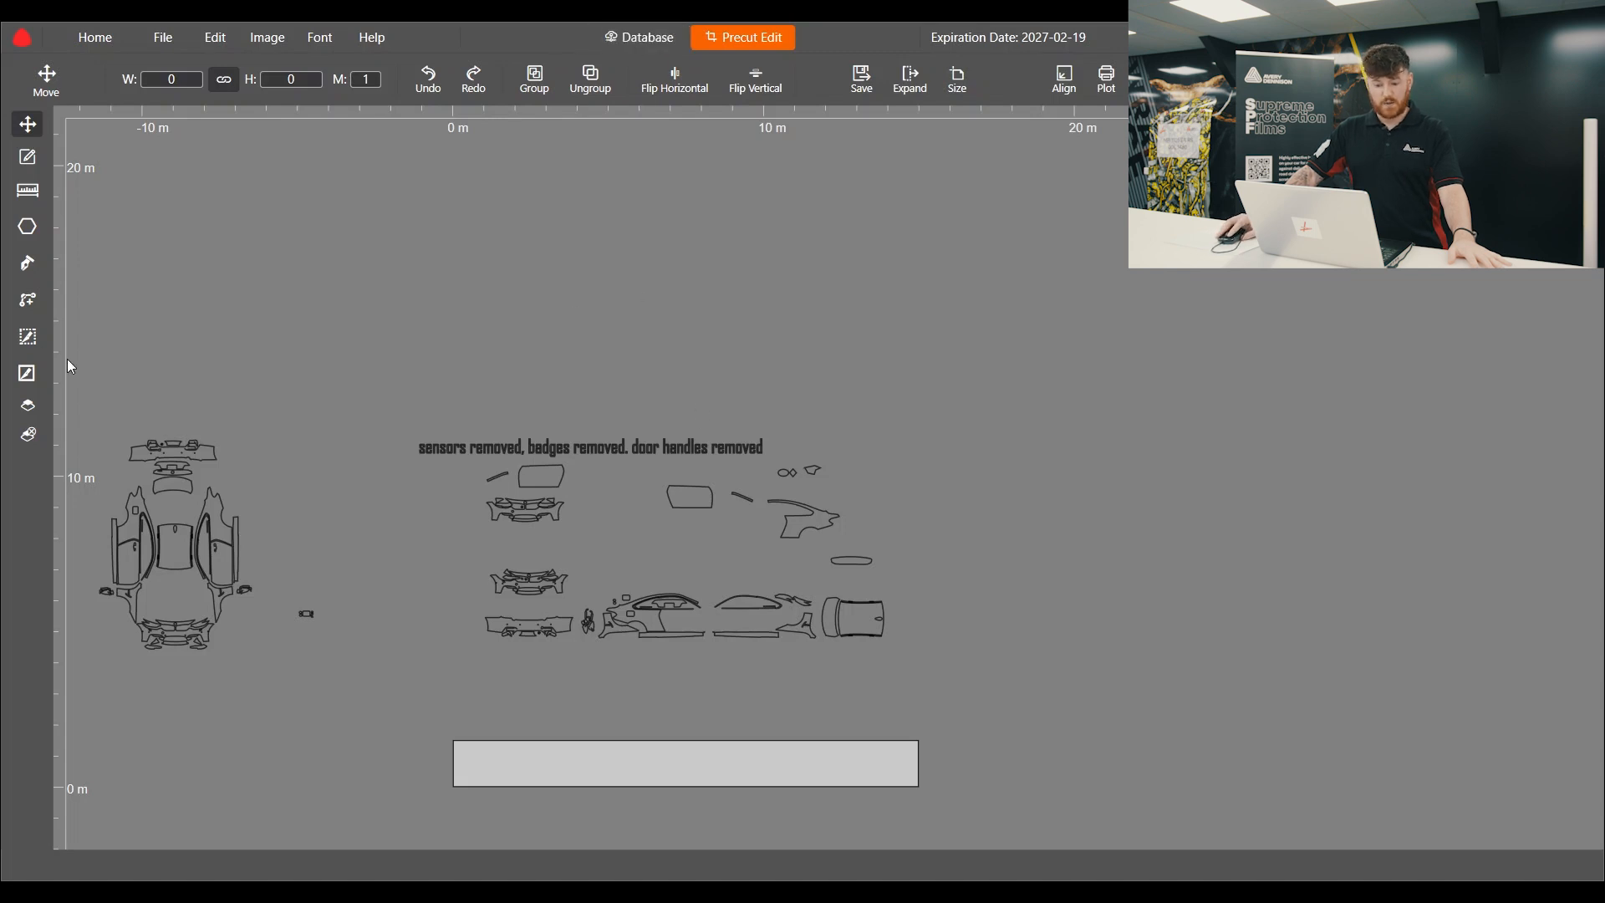
left_click_drag(104, 355, 1029, 677)
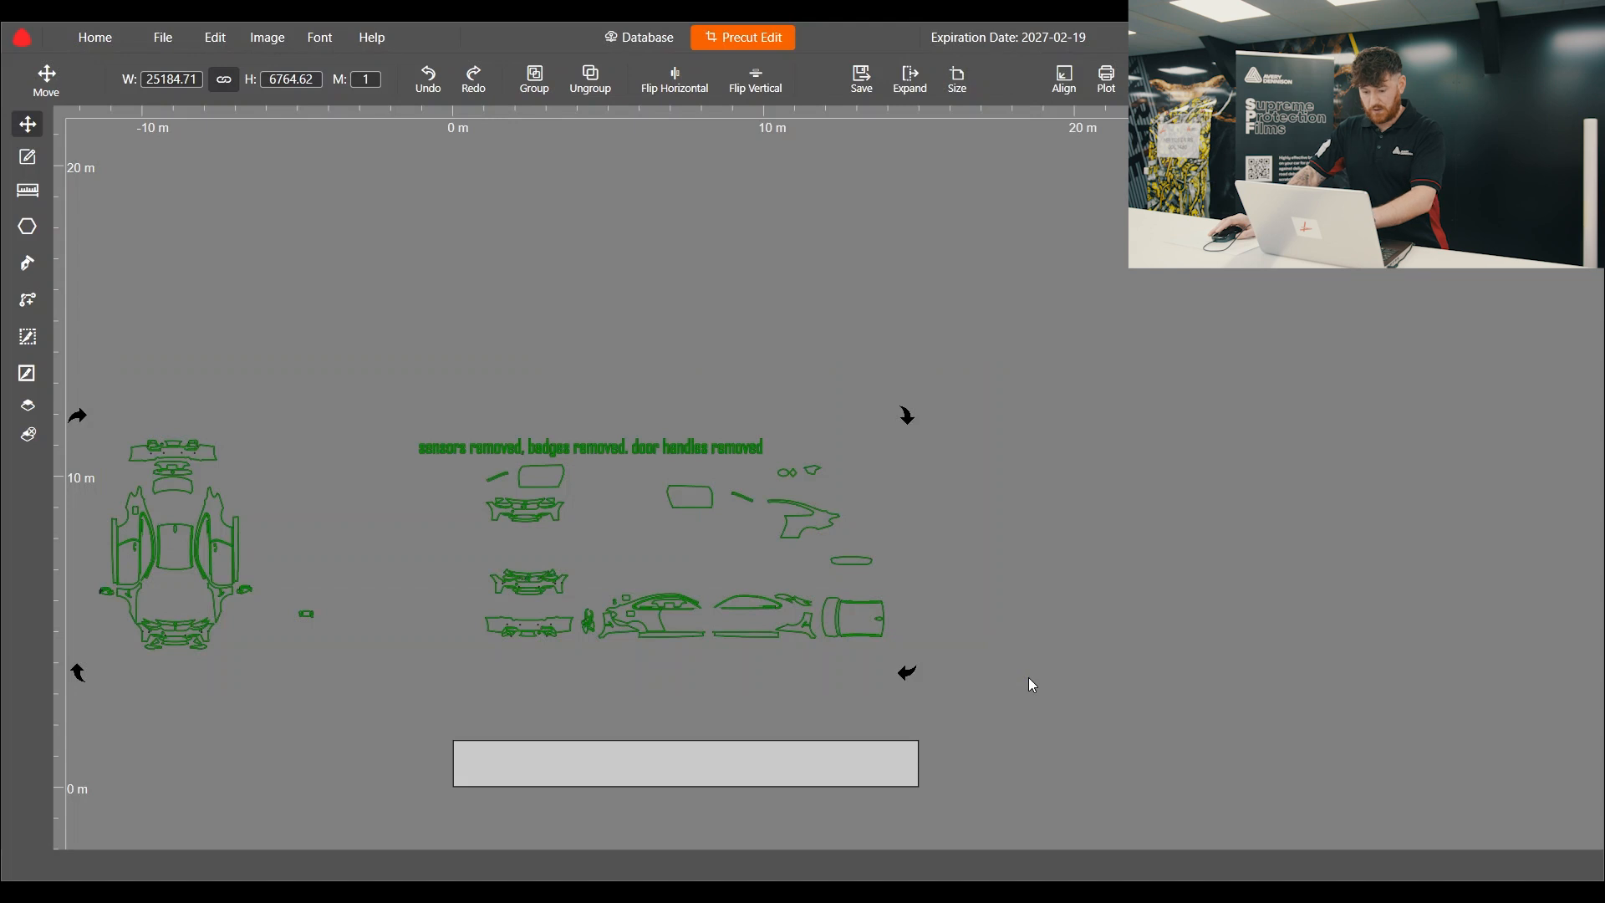
key("Delete")
left_click_drag(154, 579, 87, 630)
key("Delete")
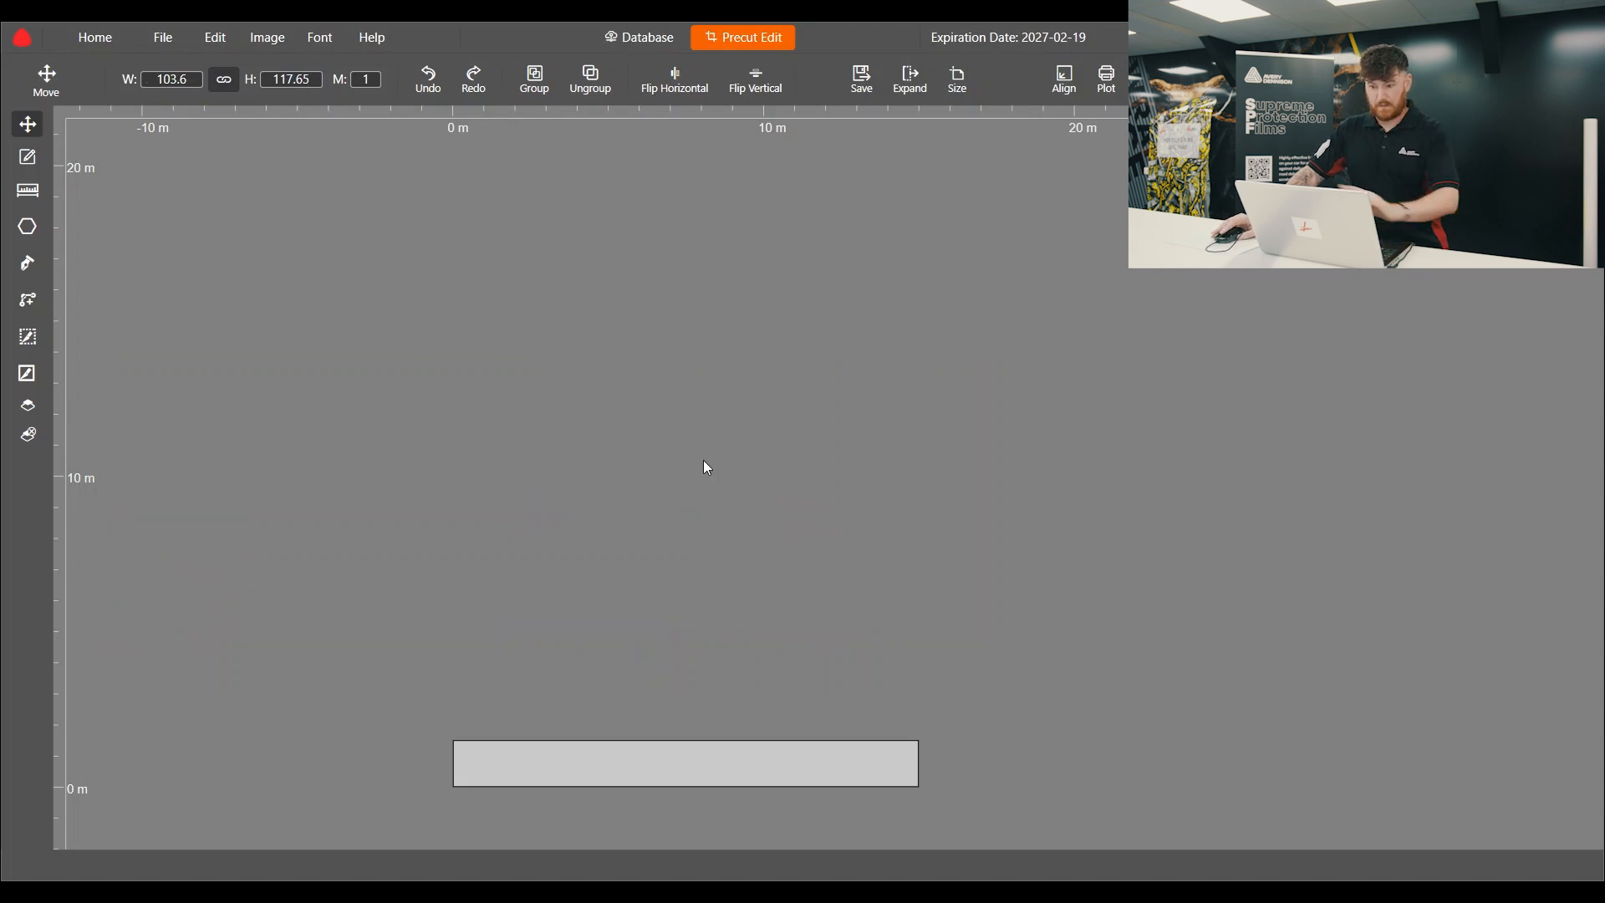
Open the saved pattern "bmw m4 - october. F82" from the personal data in the database.
left_click(636, 39)
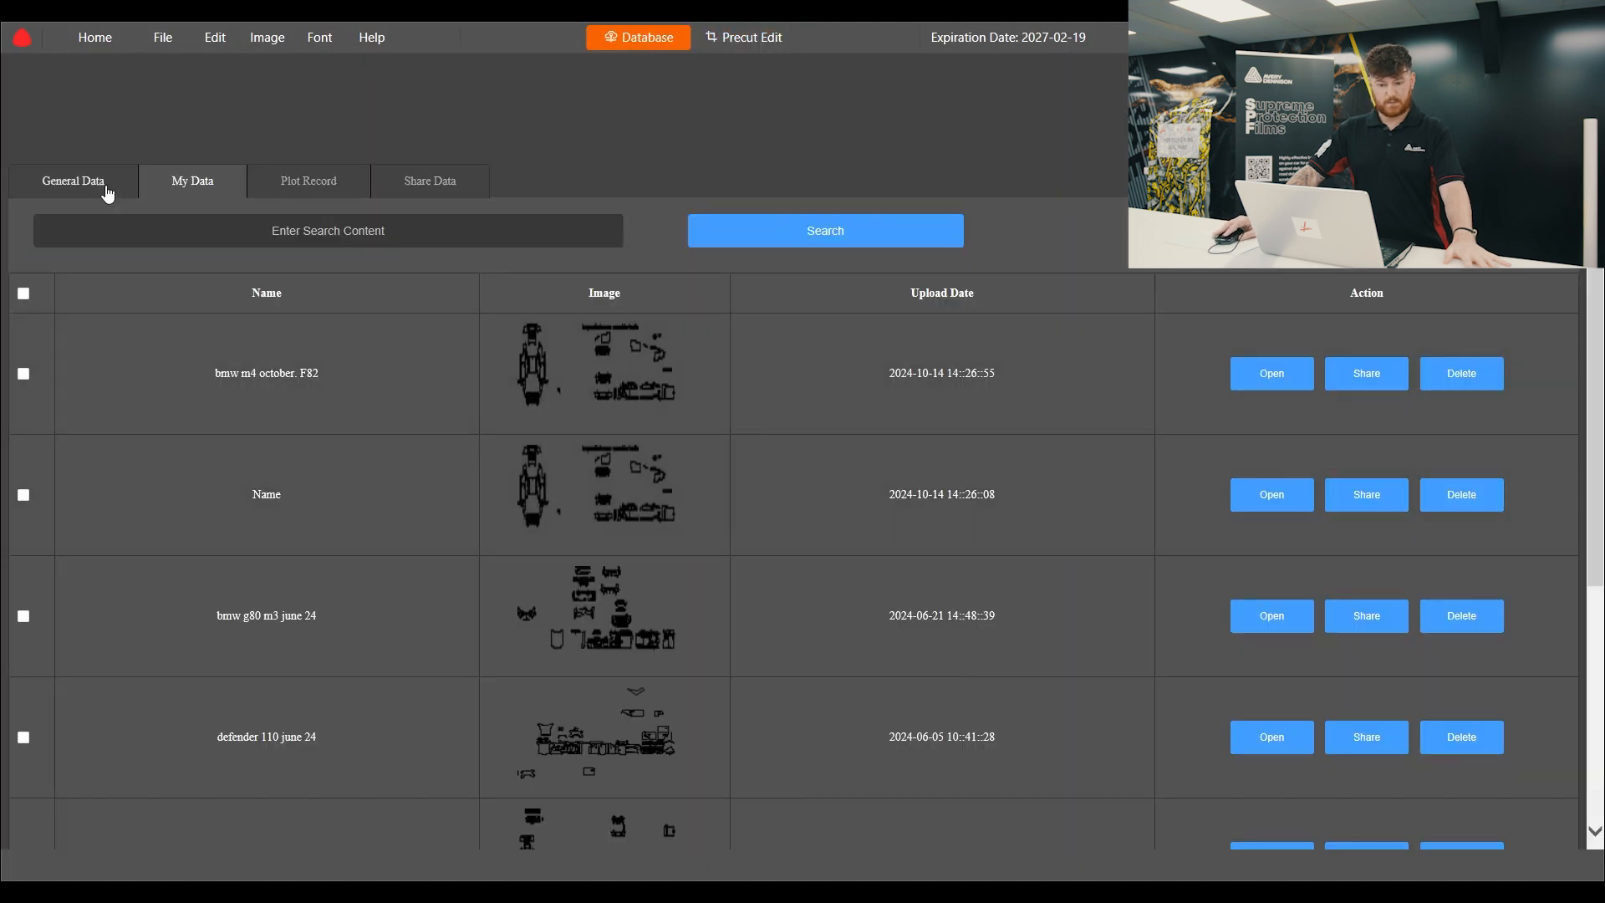
left_click(71, 184)
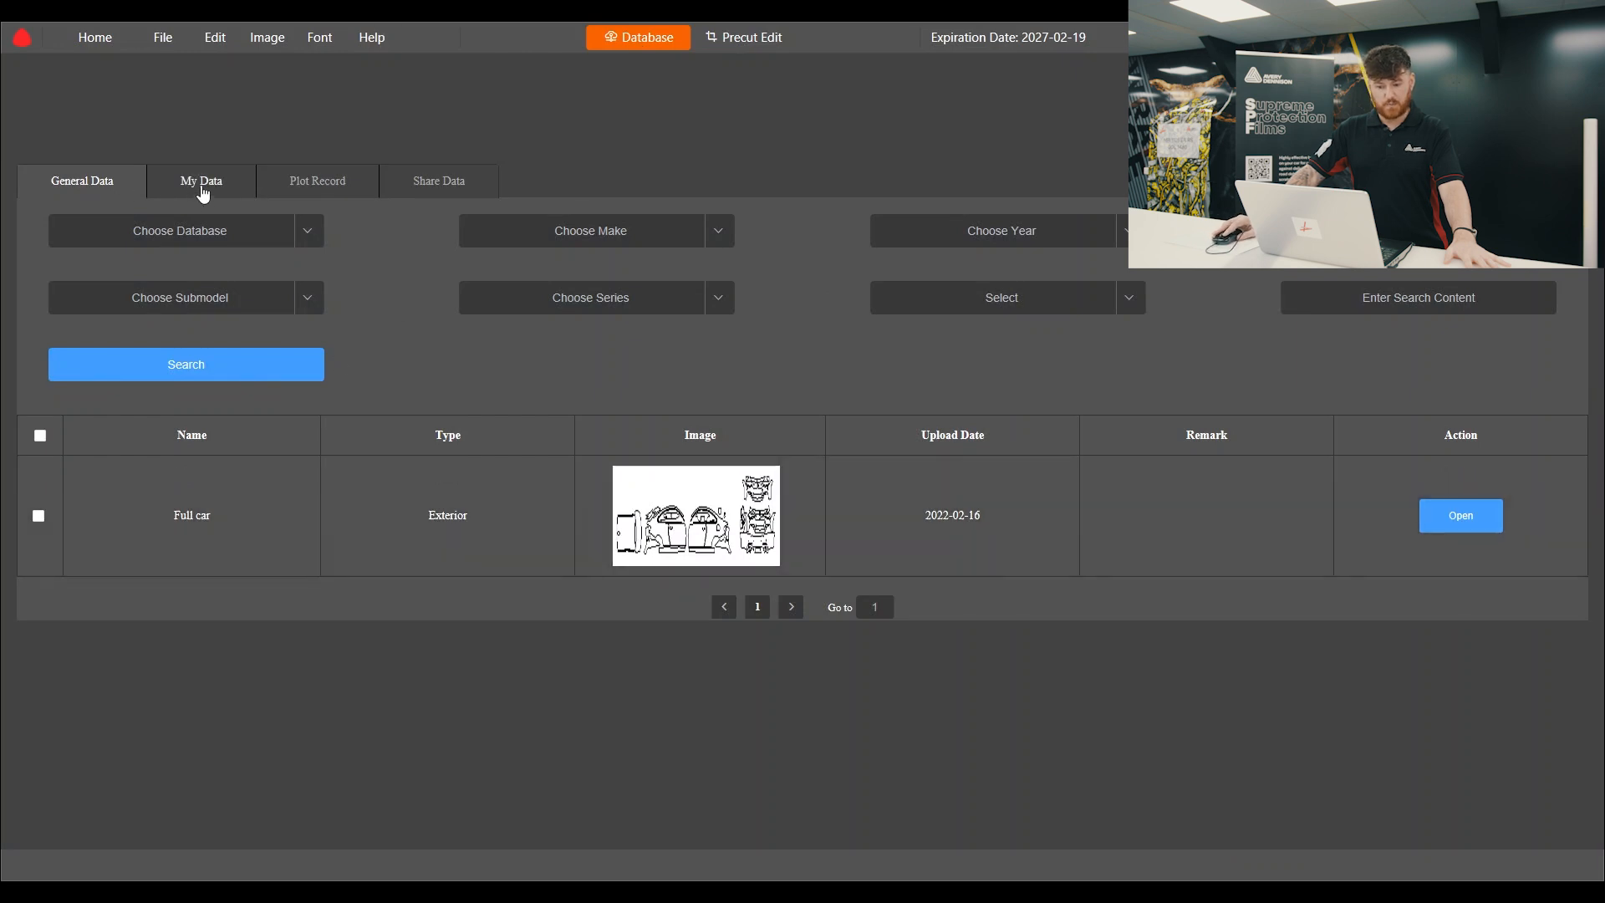
left_click(203, 185)
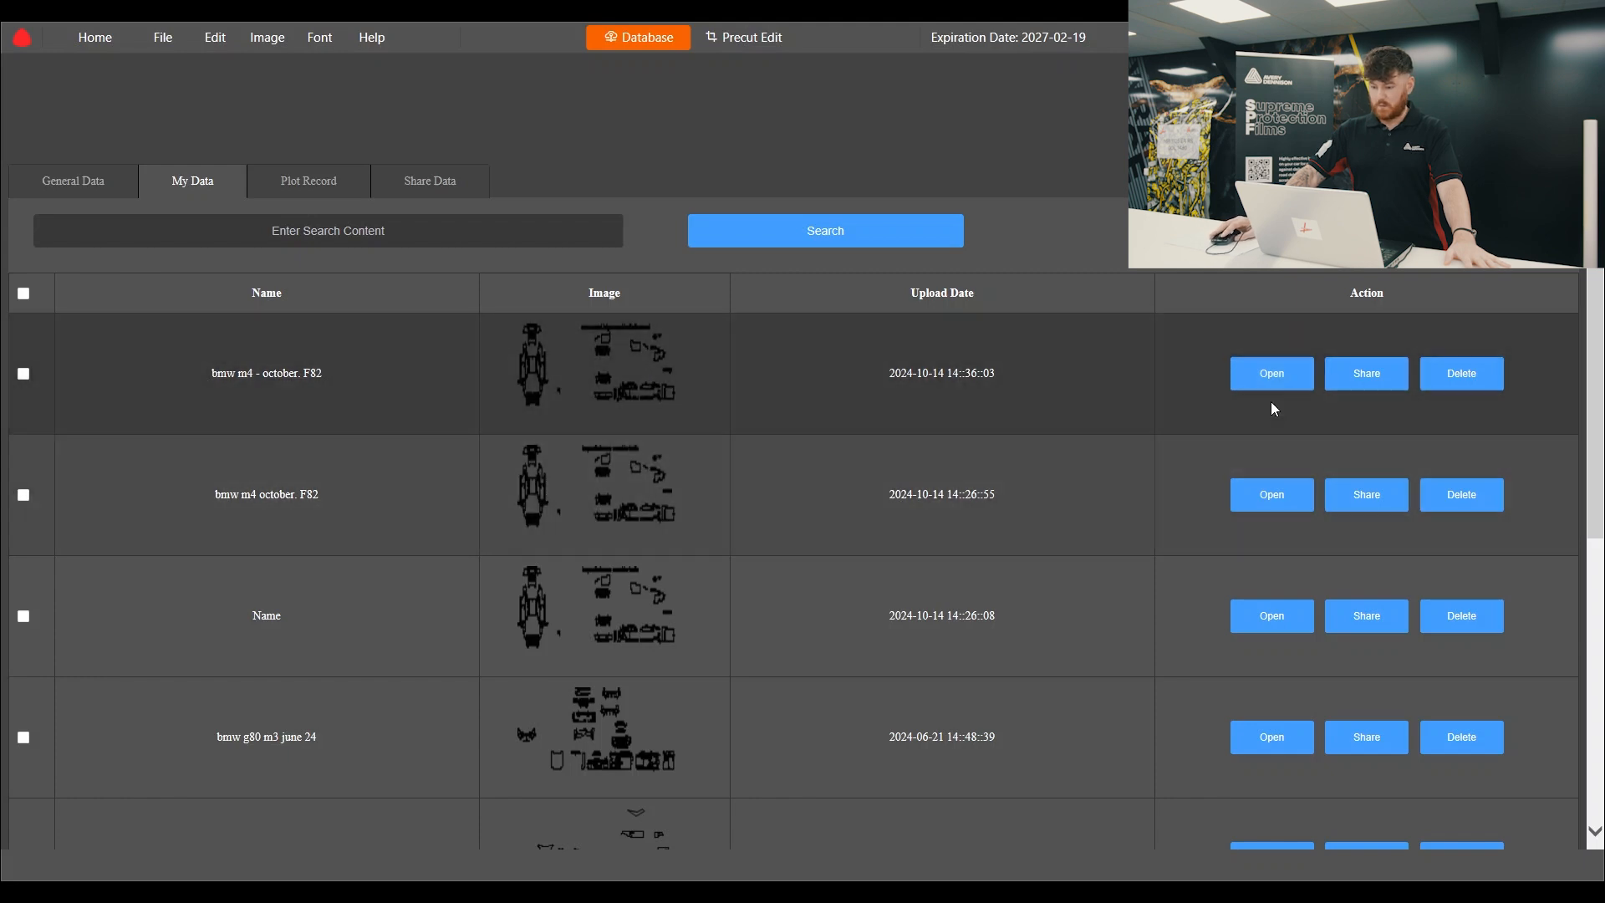
left_click(1274, 381)
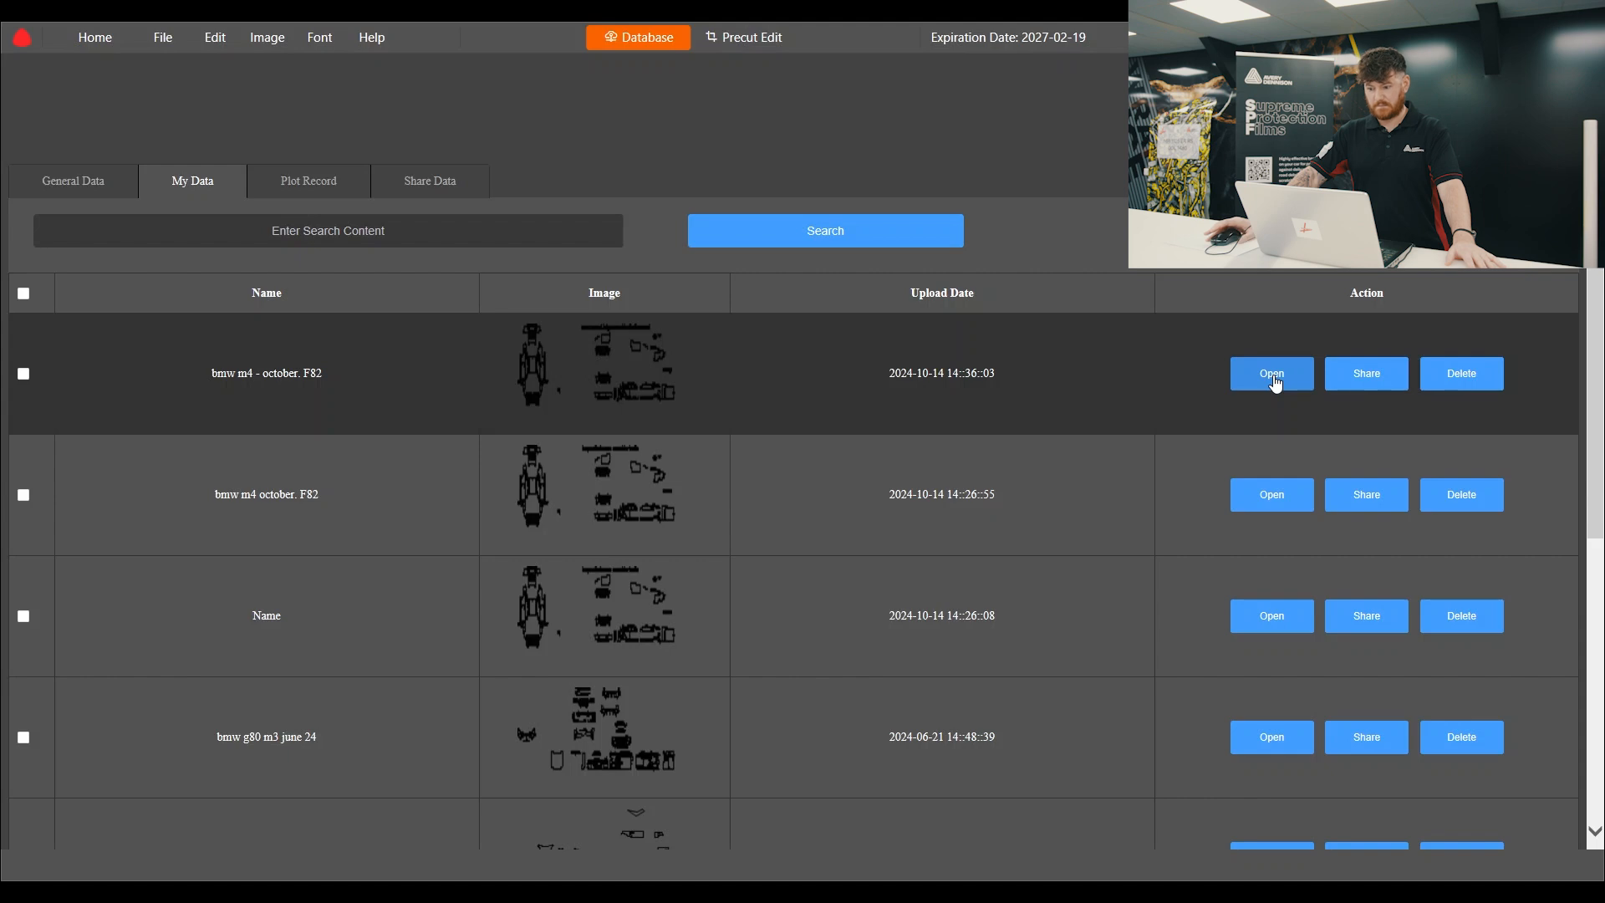
left_click(1272, 376)
Move the entire loaded pattern off the film sheet so all pieces sit above it, and deselect it.
scroll(519, 361, "down", 2)
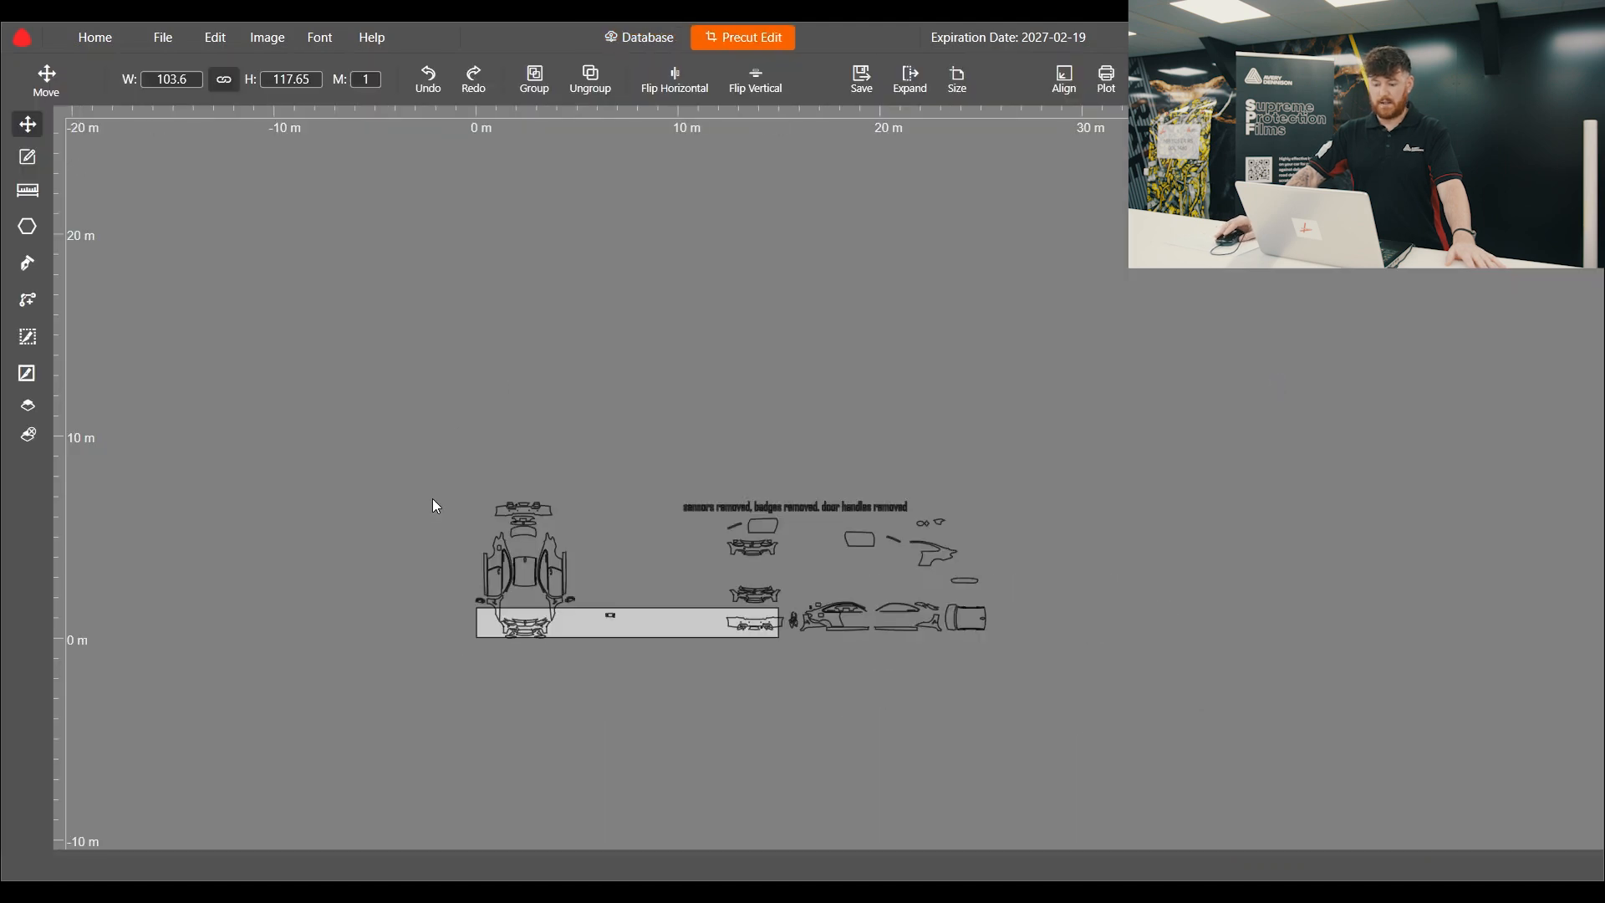
left_click_drag(405, 455, 1064, 671)
left_click_drag(970, 620, 737, 539)
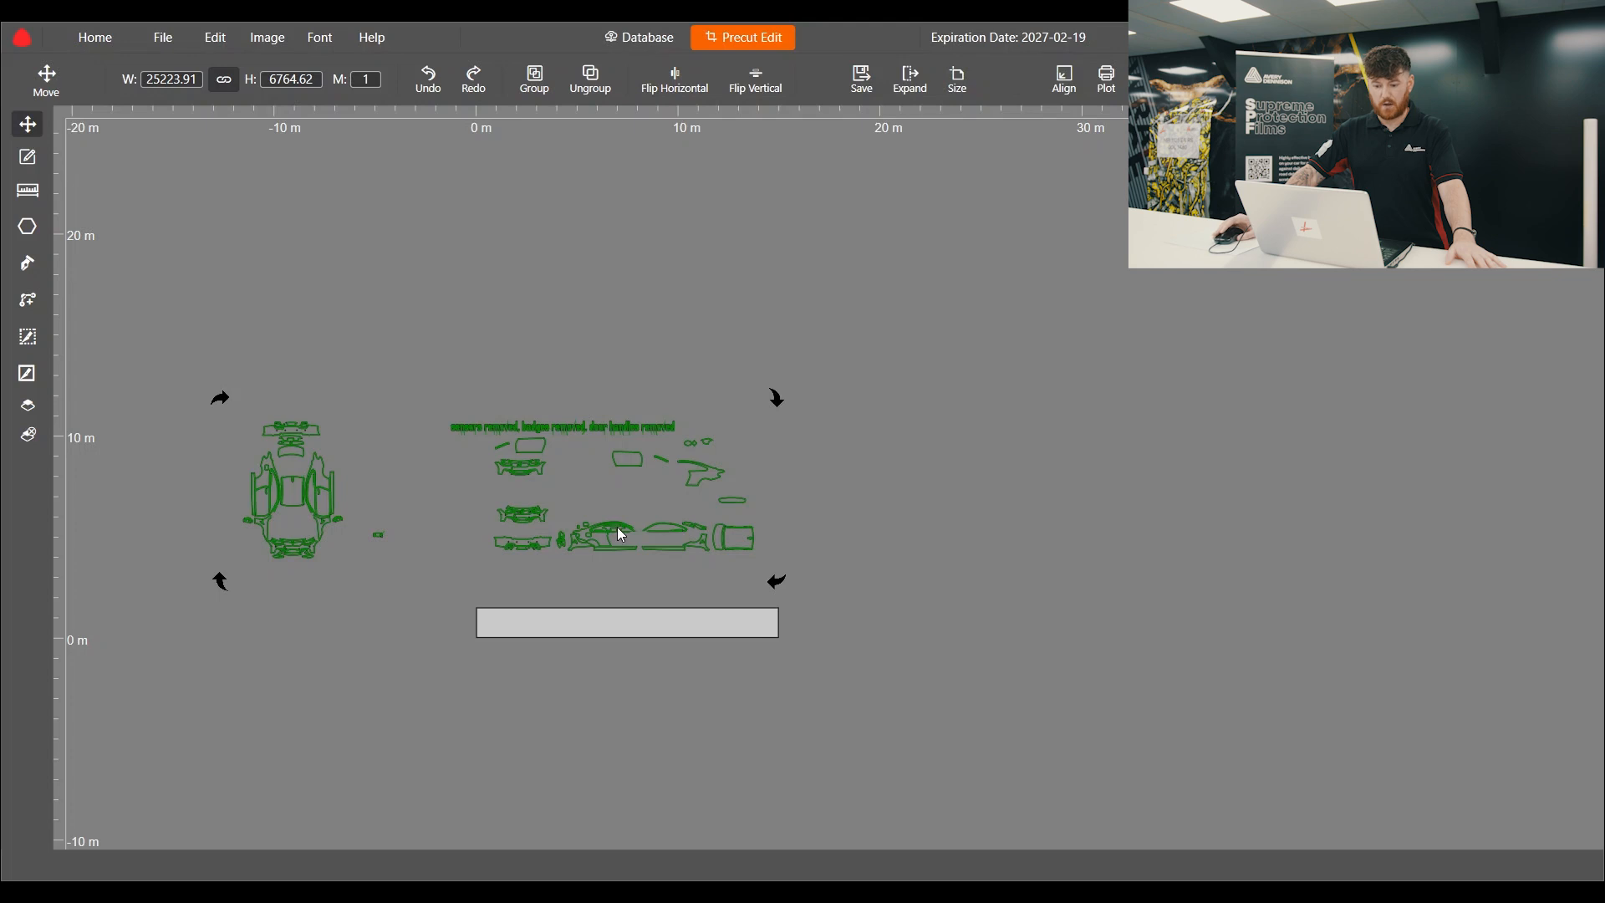
scroll(590, 348, "up", 2)
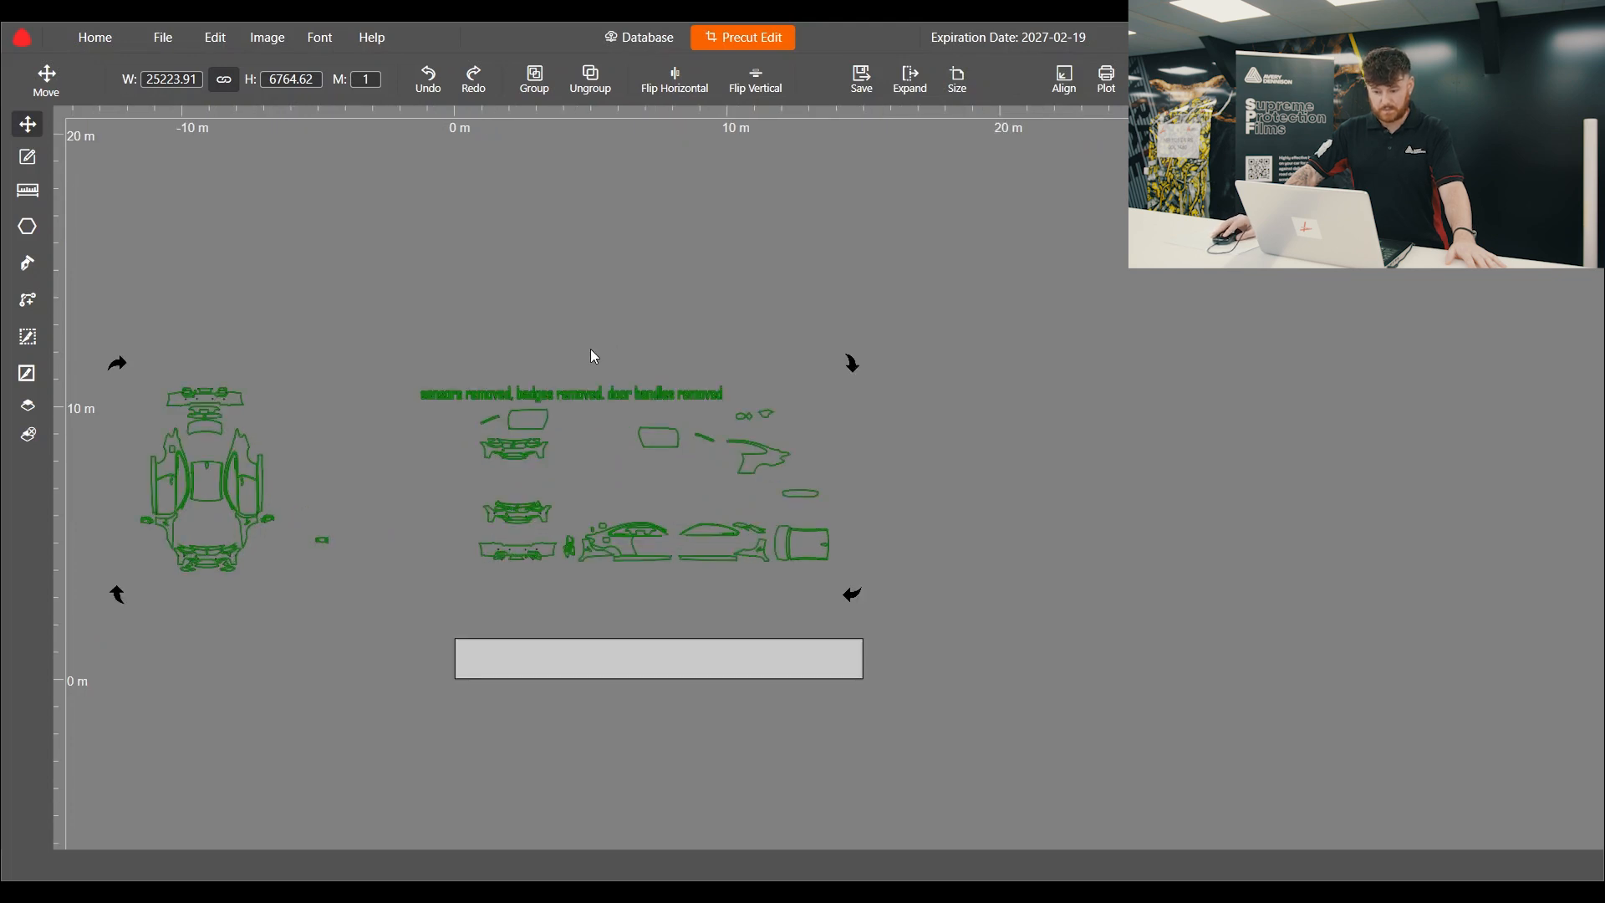
left_click(587, 341)
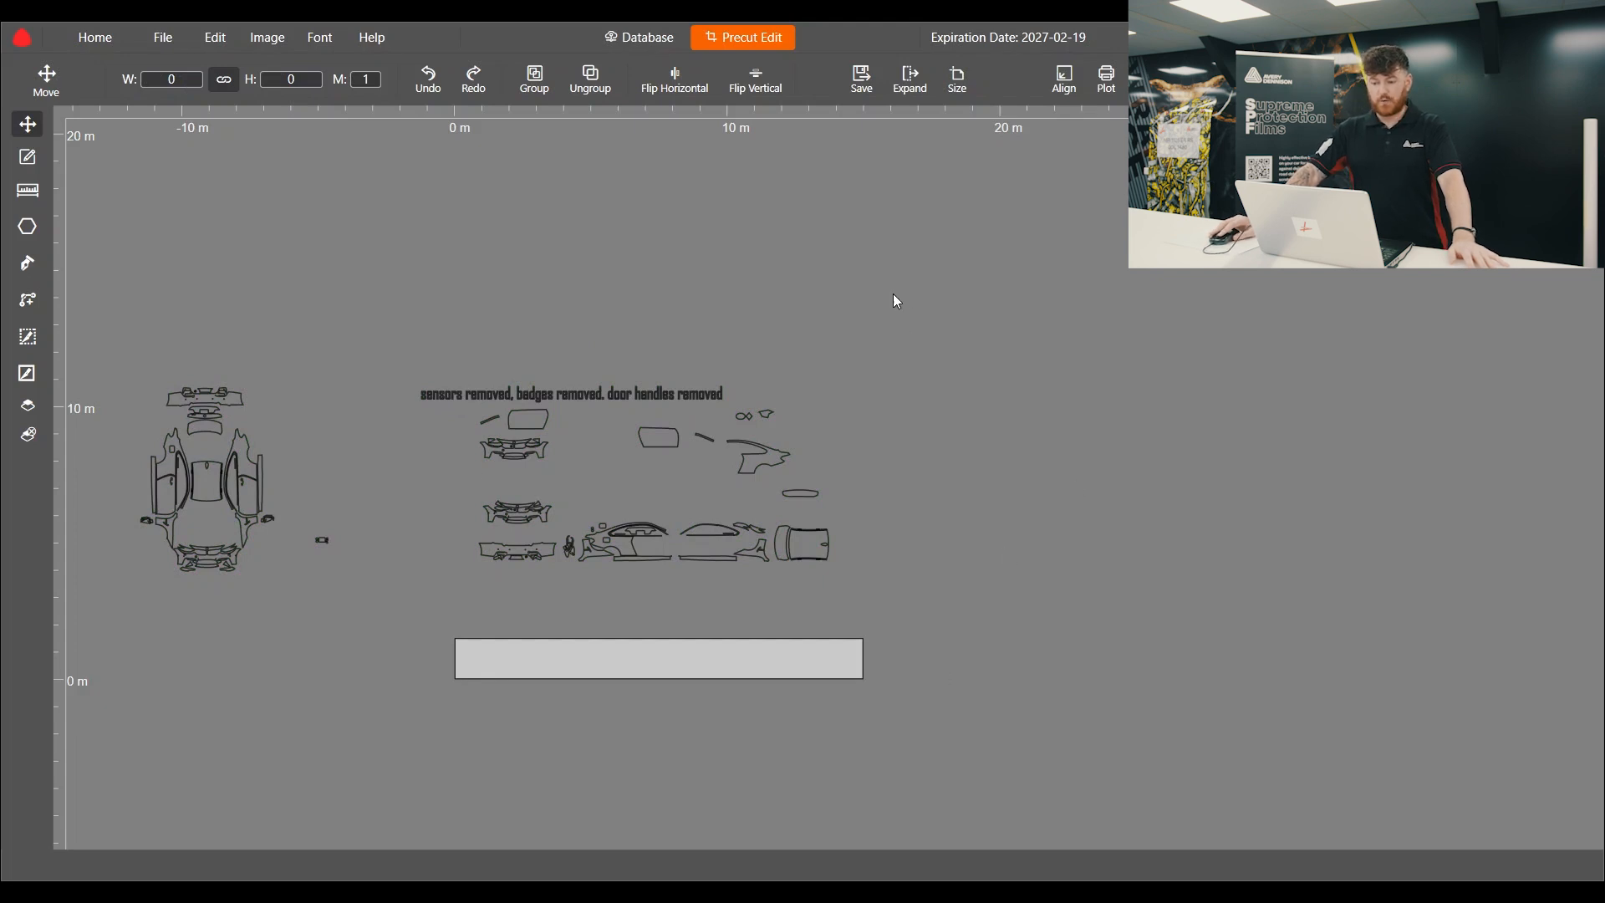
Share the saved pattern "bmw m4 - october. F82" with its generated share ID, leaving single sharing off.
left_click(645, 40)
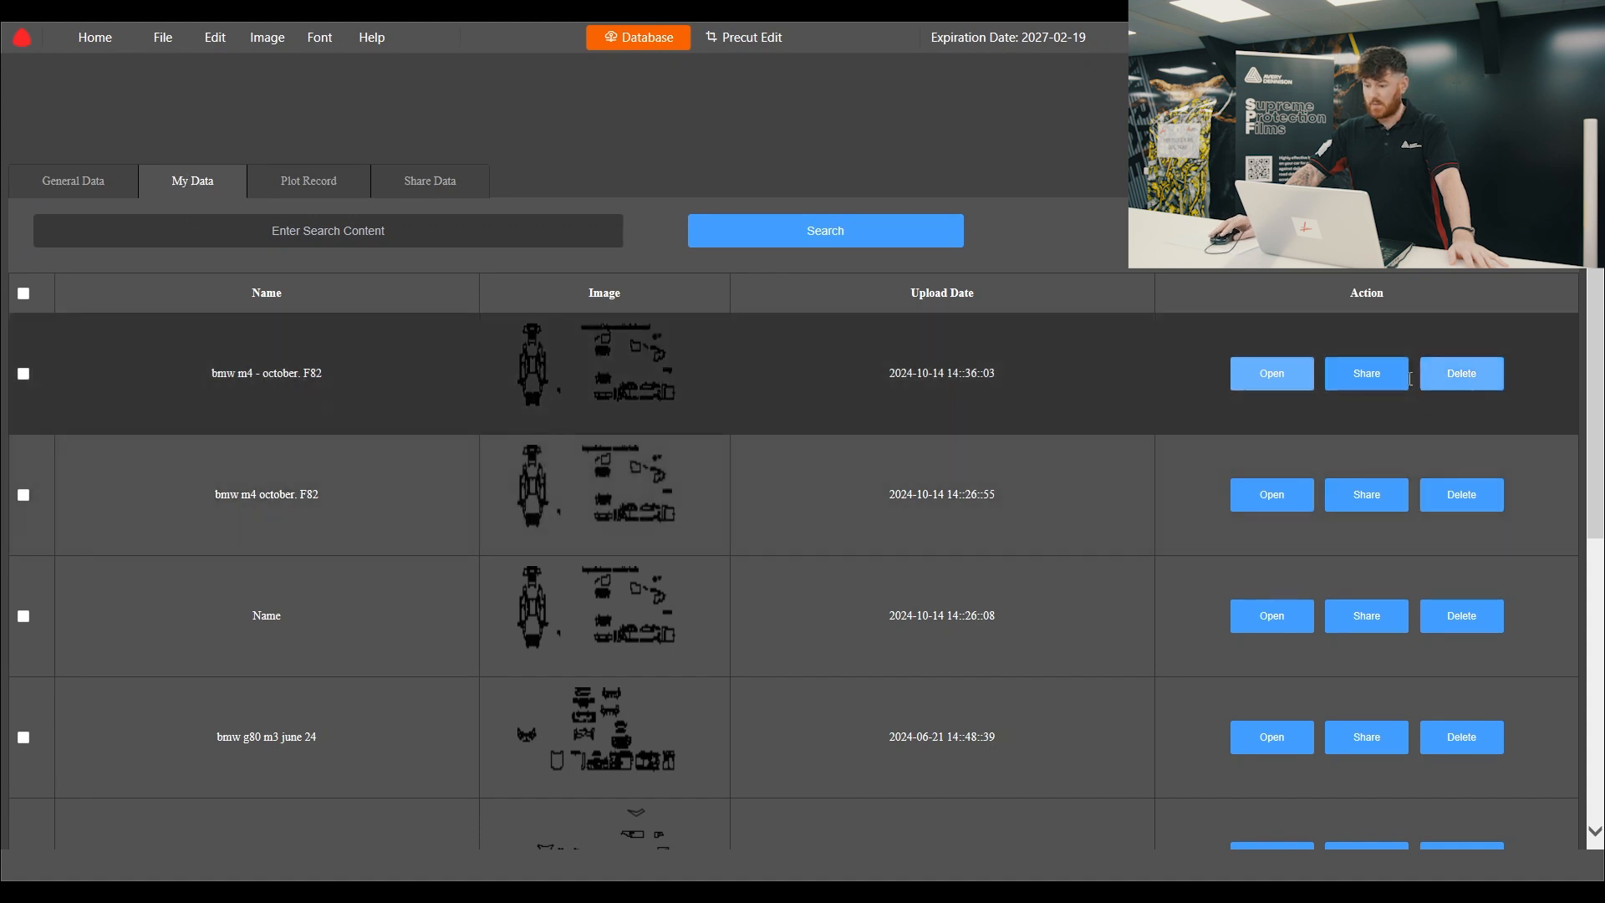
left_click(1367, 378)
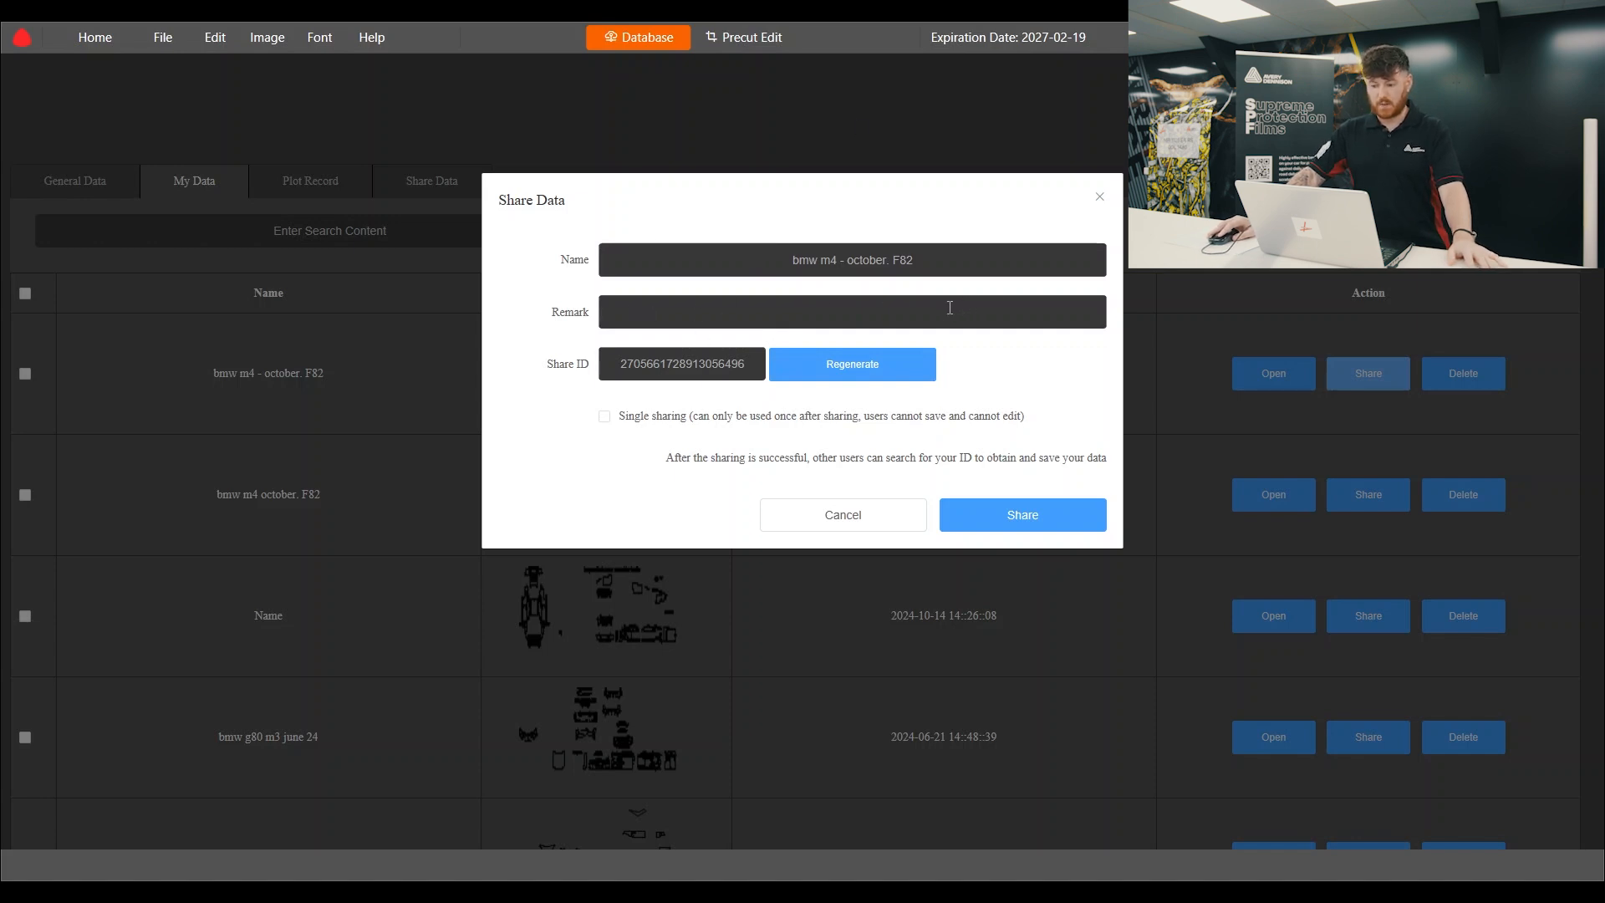
left_click_drag(618, 364, 750, 363)
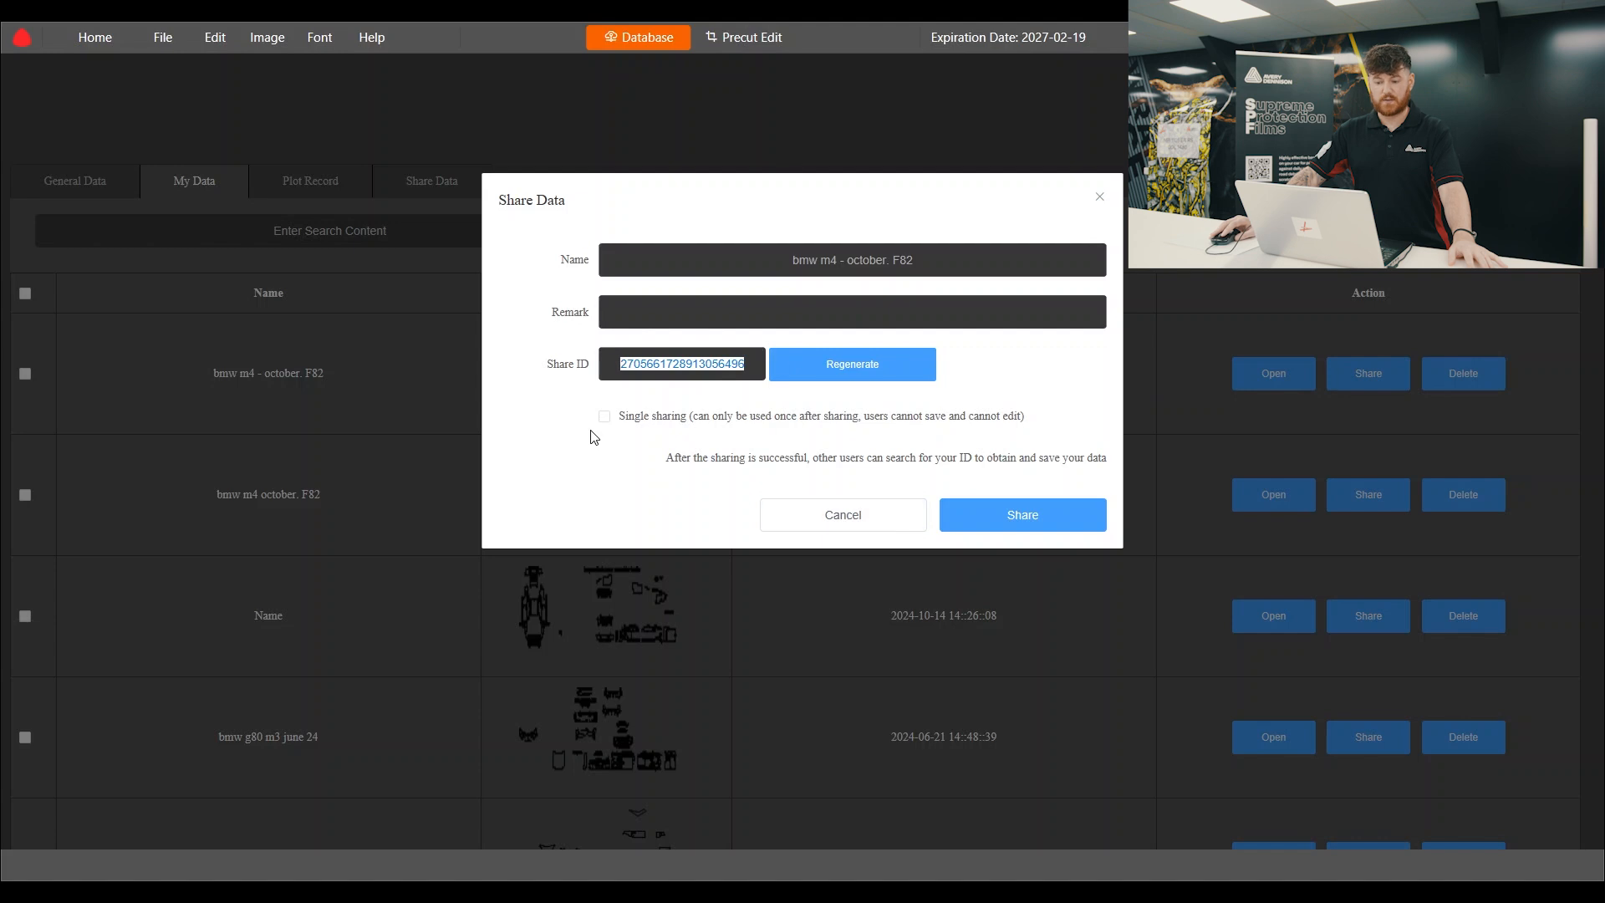
left_click(983, 379)
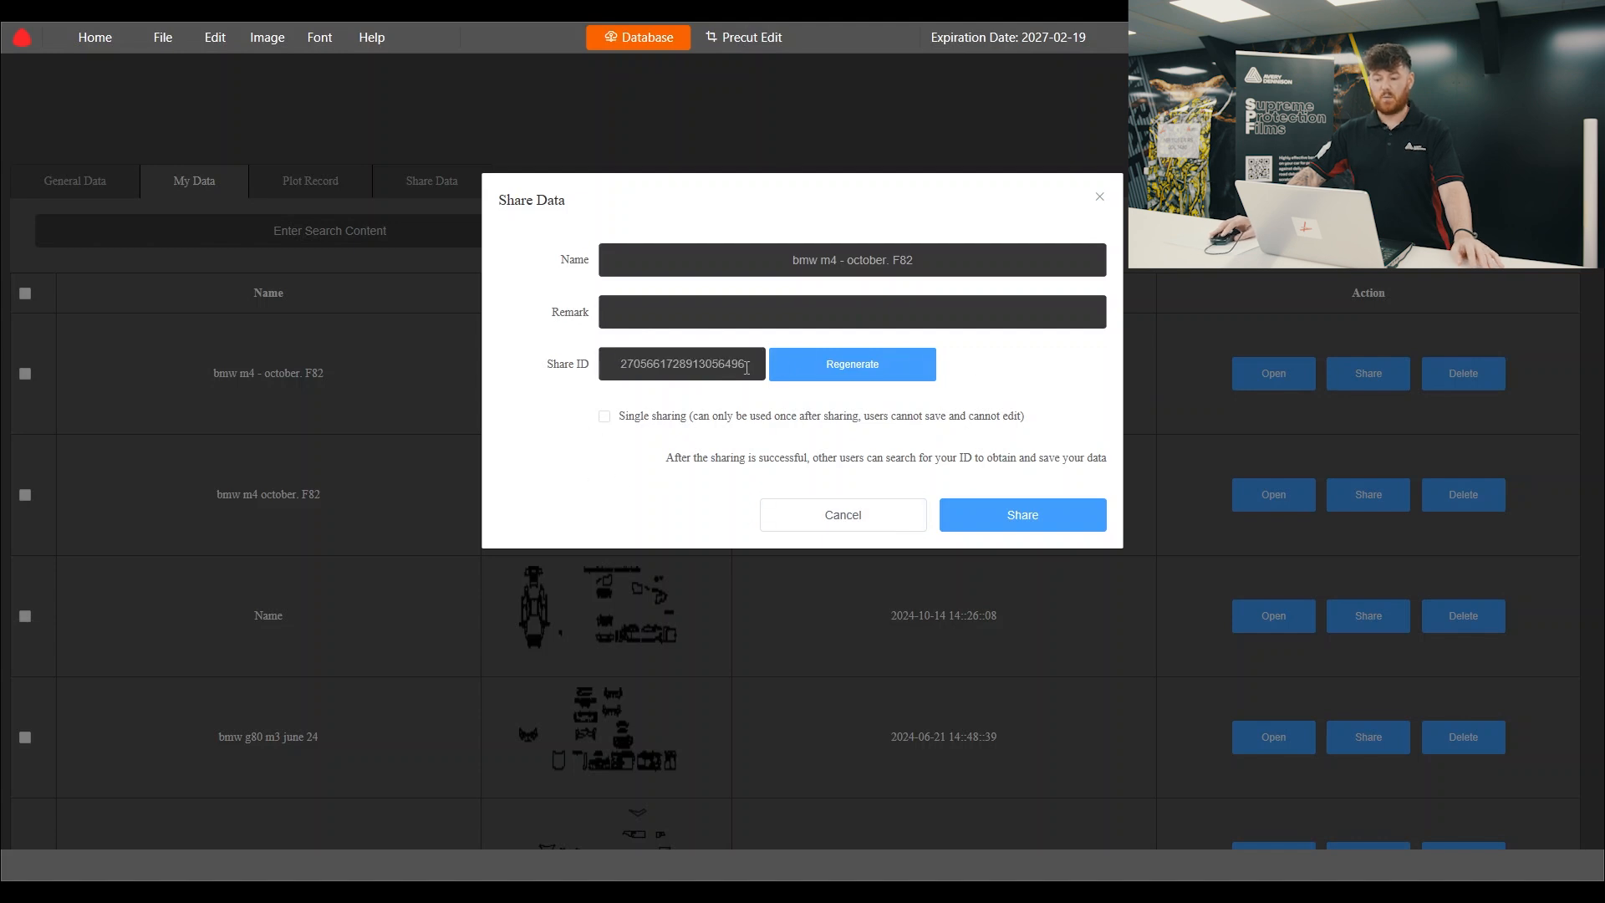
left_click(1016, 517)
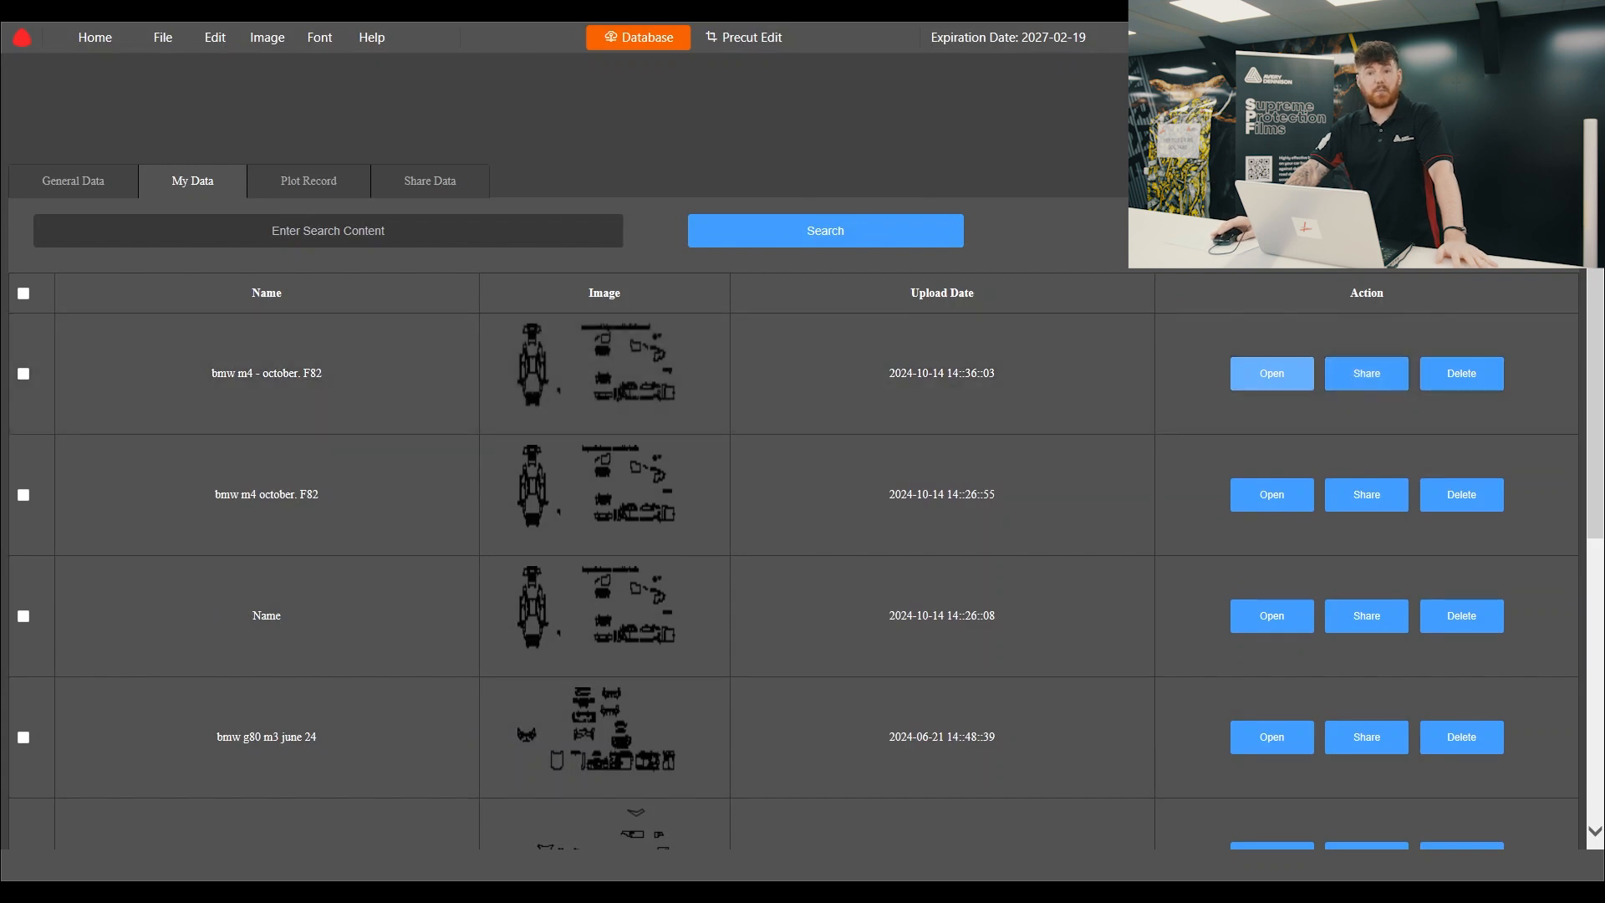
Return to the pattern editor and move the cluster of small mirror pieces onto the film sheet at its 0 dm end.
left_click(742, 38)
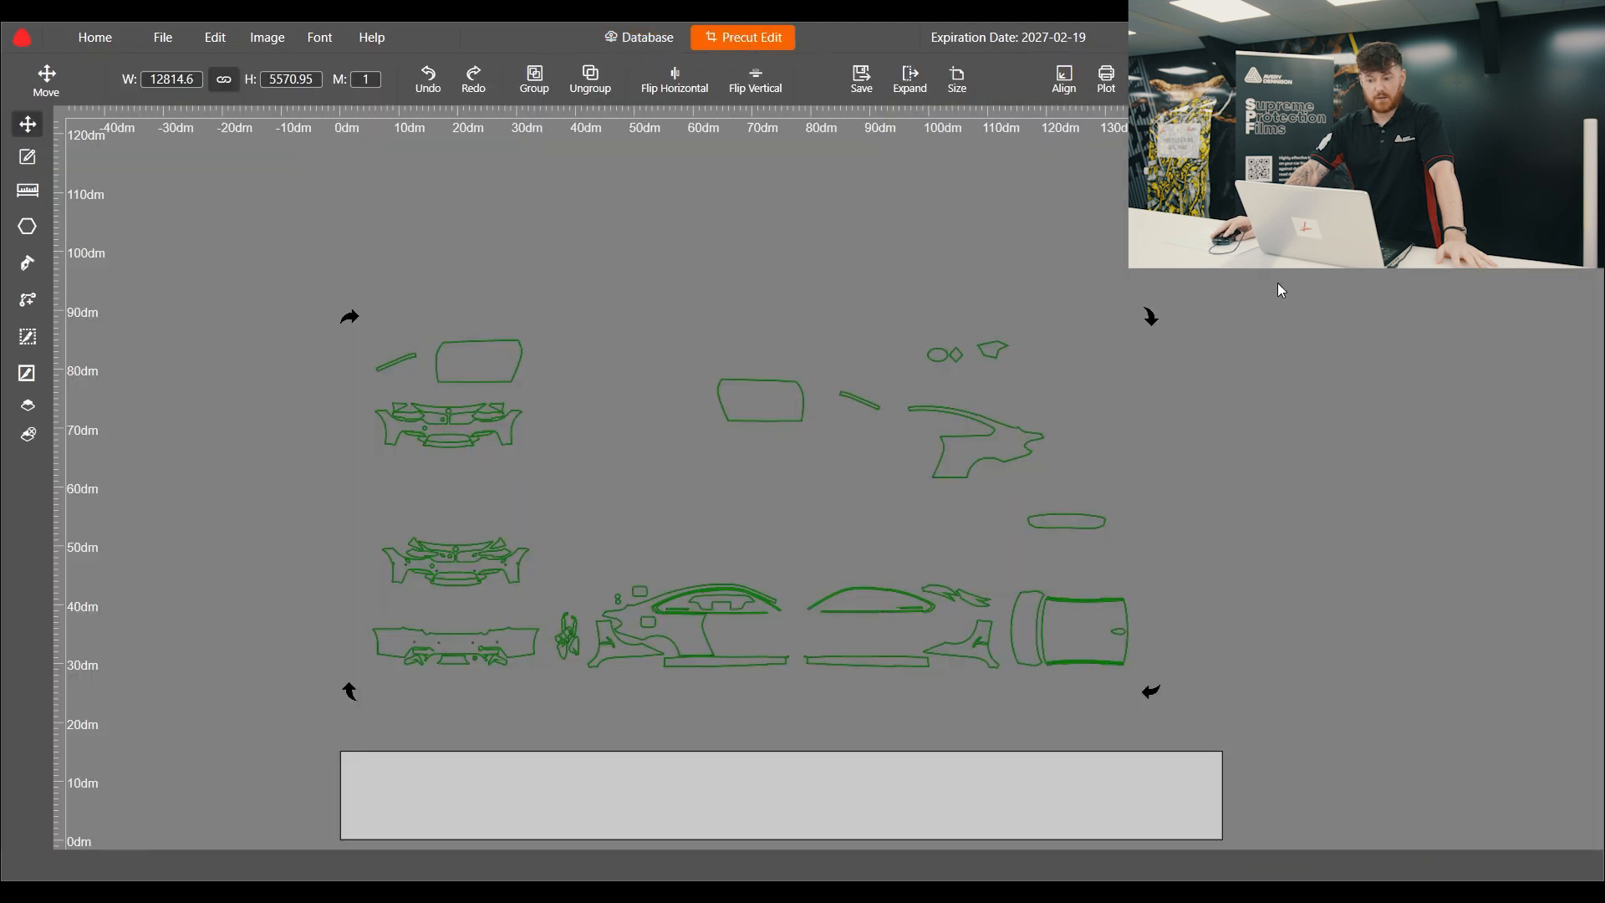
left_click(1193, 308)
scroll(854, 541, "down", 3)
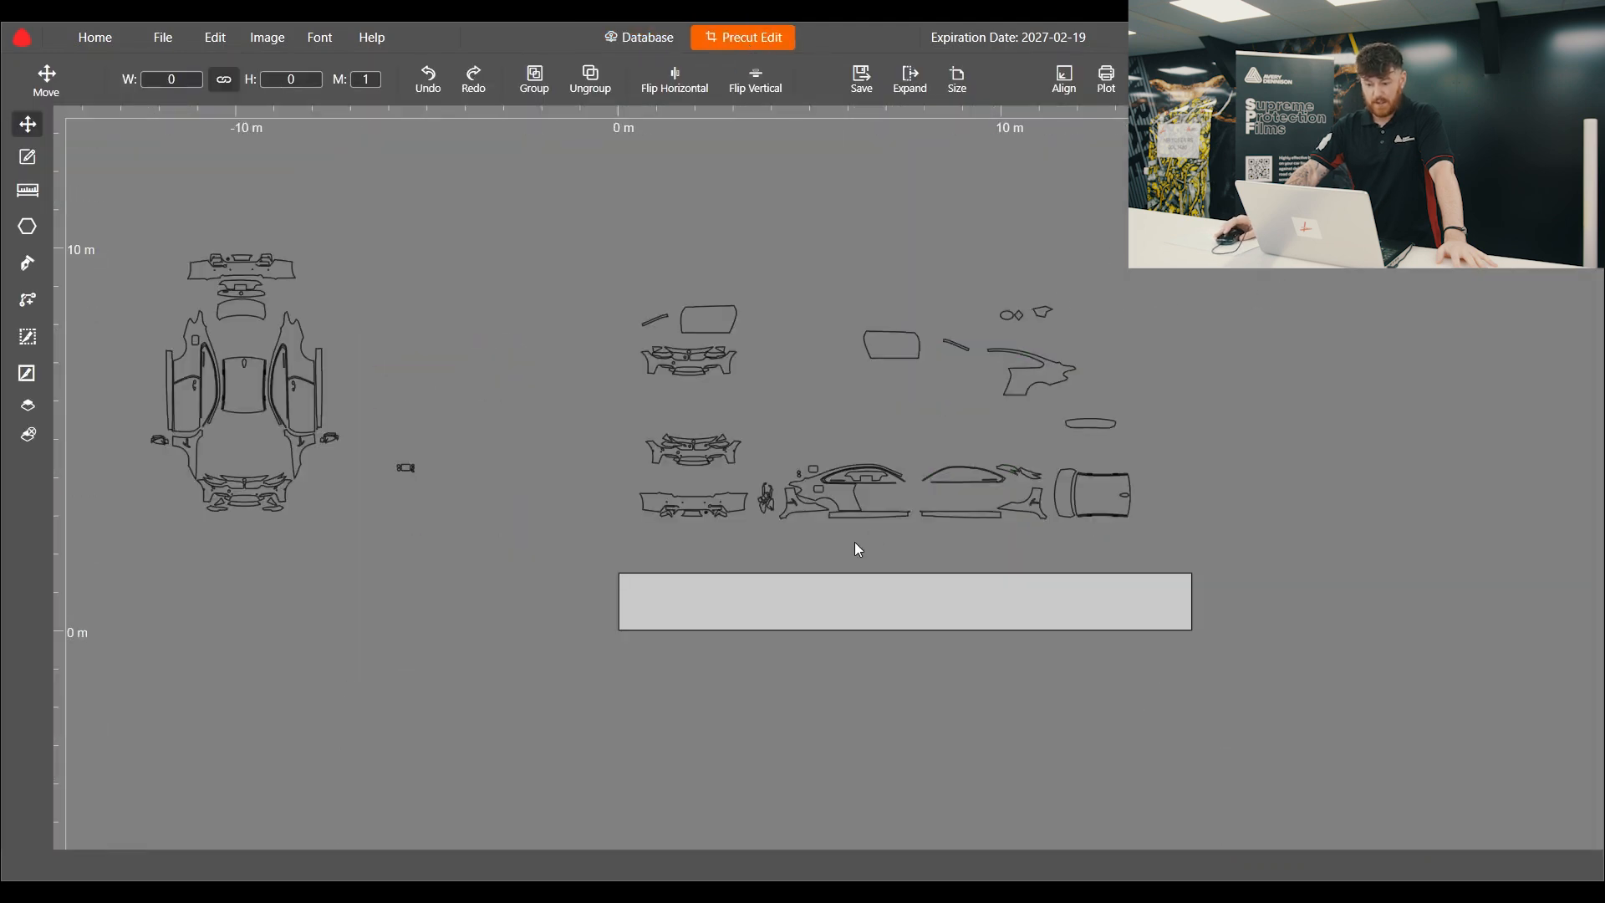
scroll(904, 545, "up", 2)
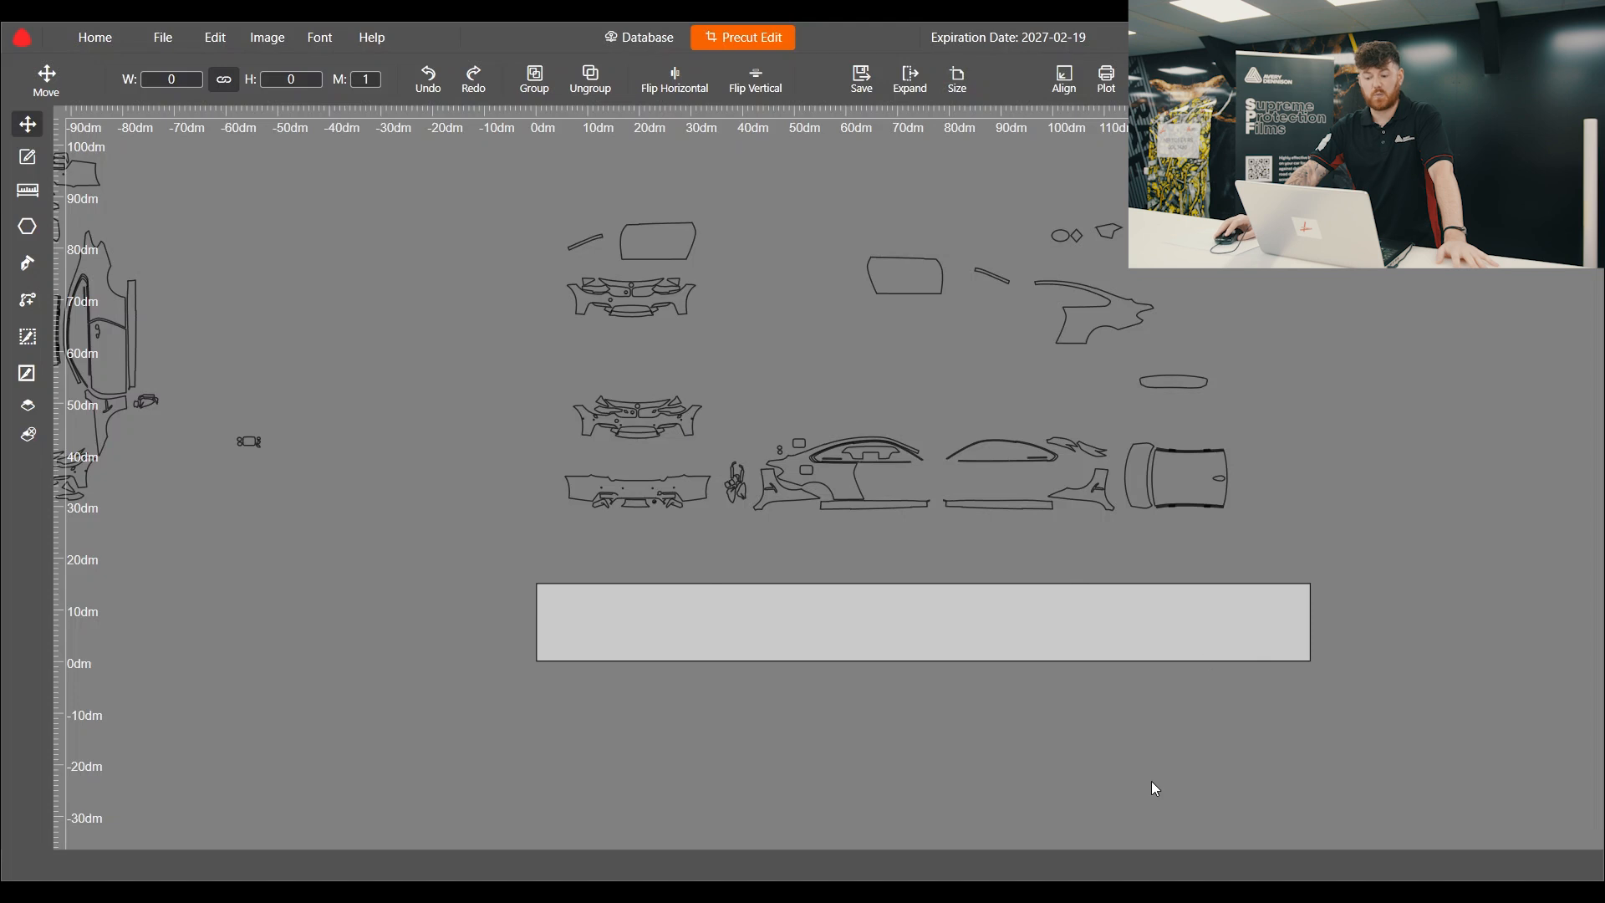
scroll(806, 679, "up", 3)
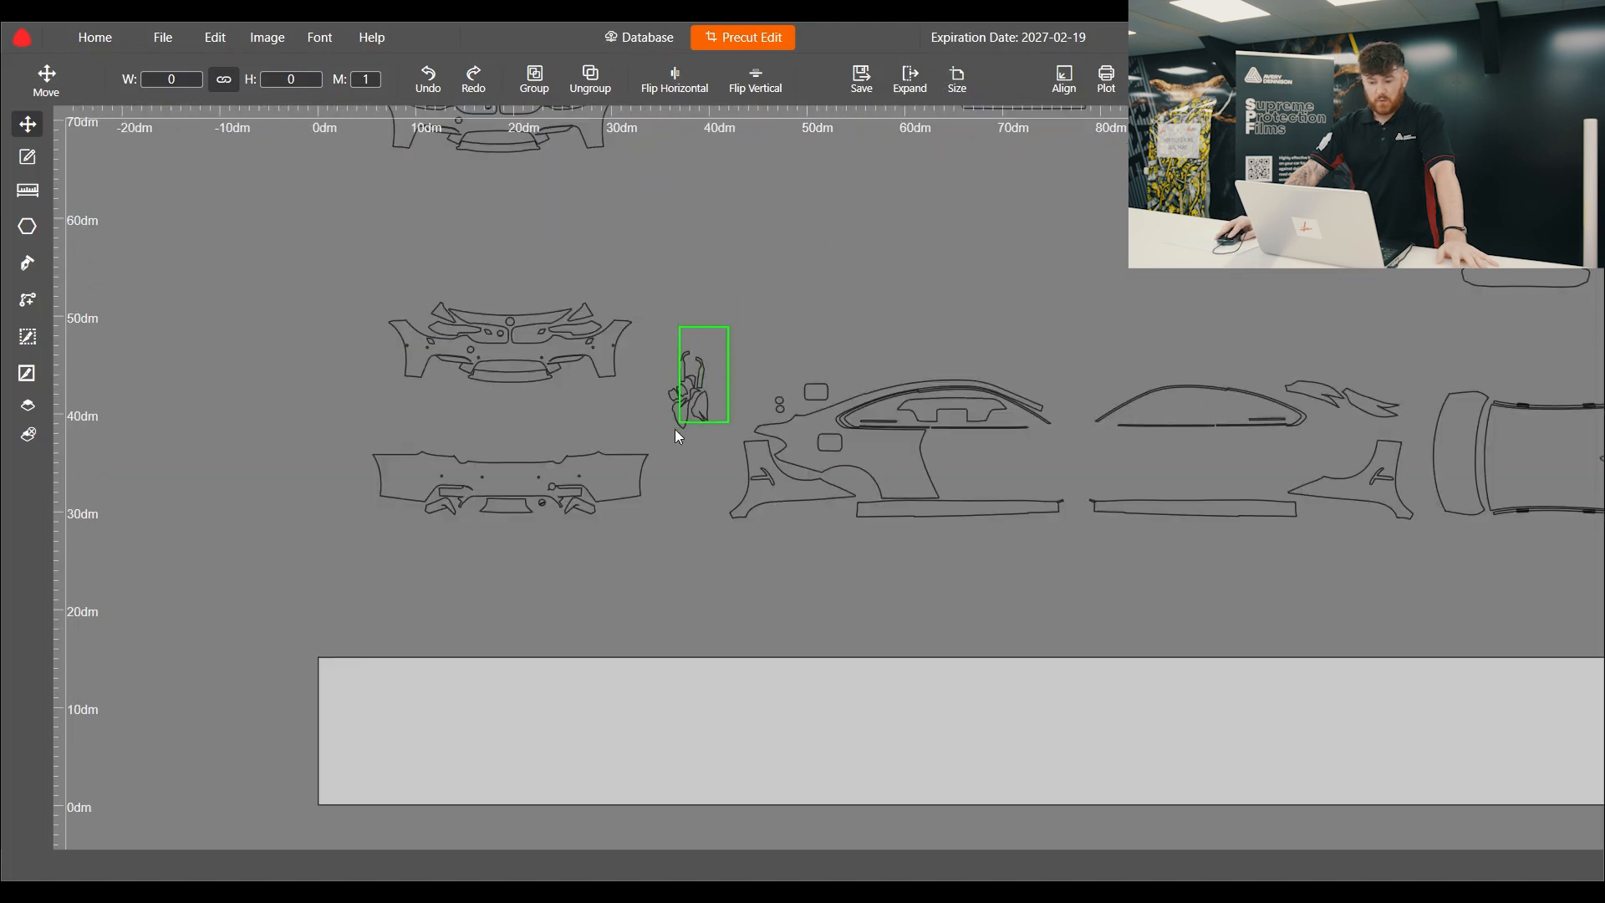
left_click(666, 435)
left_click_drag(669, 433, 322, 788)
left_click(358, 599)
scroll(550, 351, "down", 3)
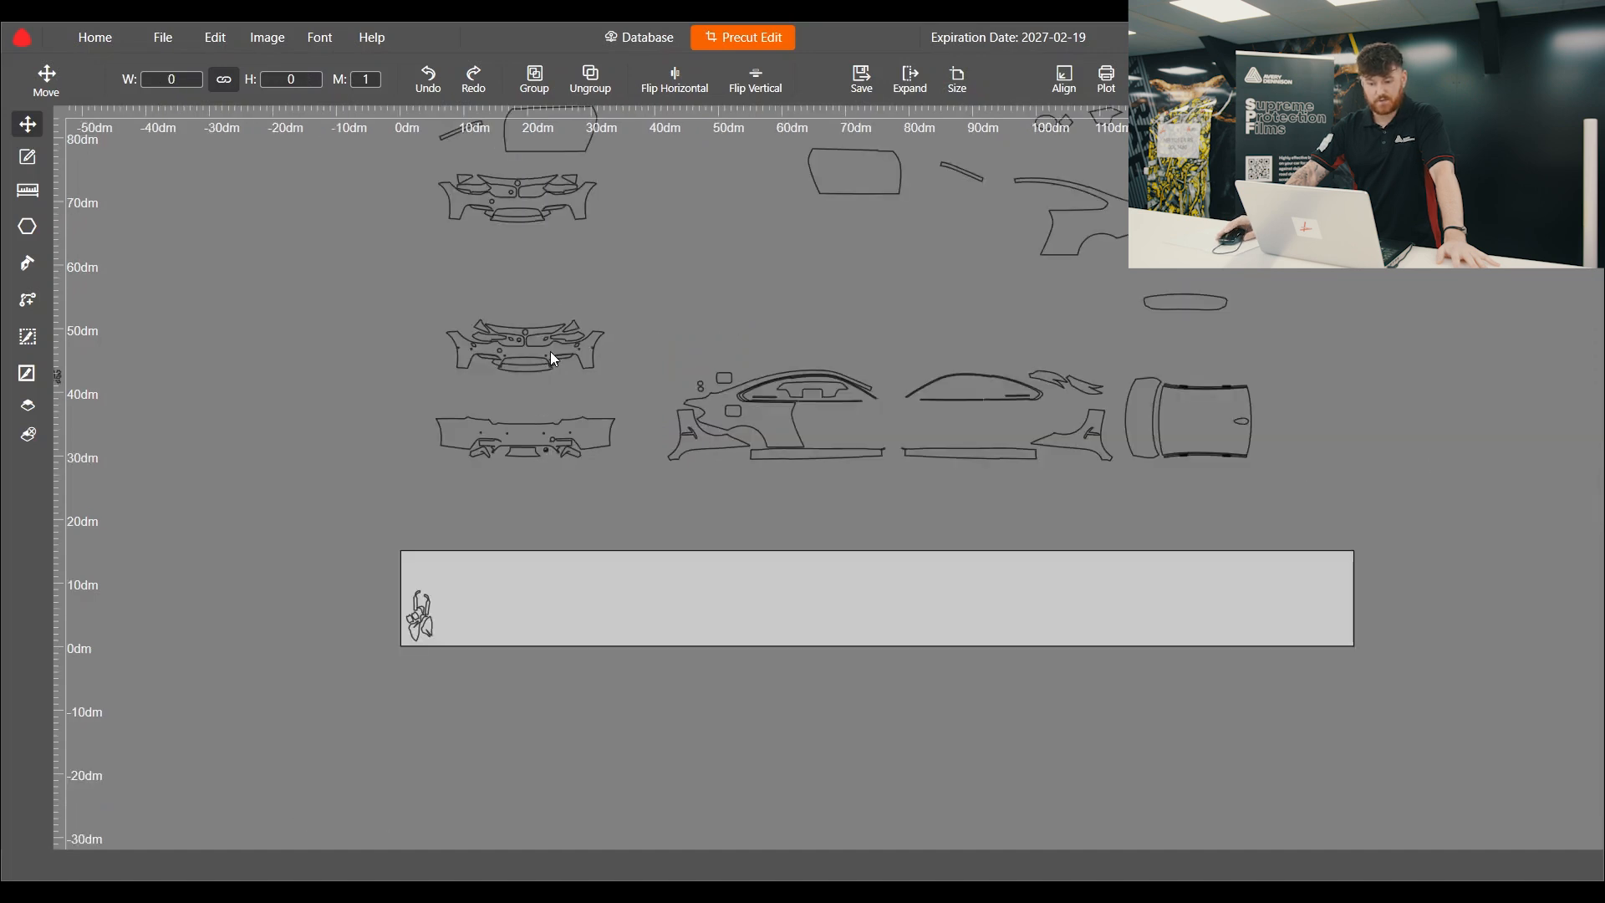
Try the front fender panel nearest the rear bumper on the film sheet, and put it back above the sheet.
scroll(499, 660, "up", 2)
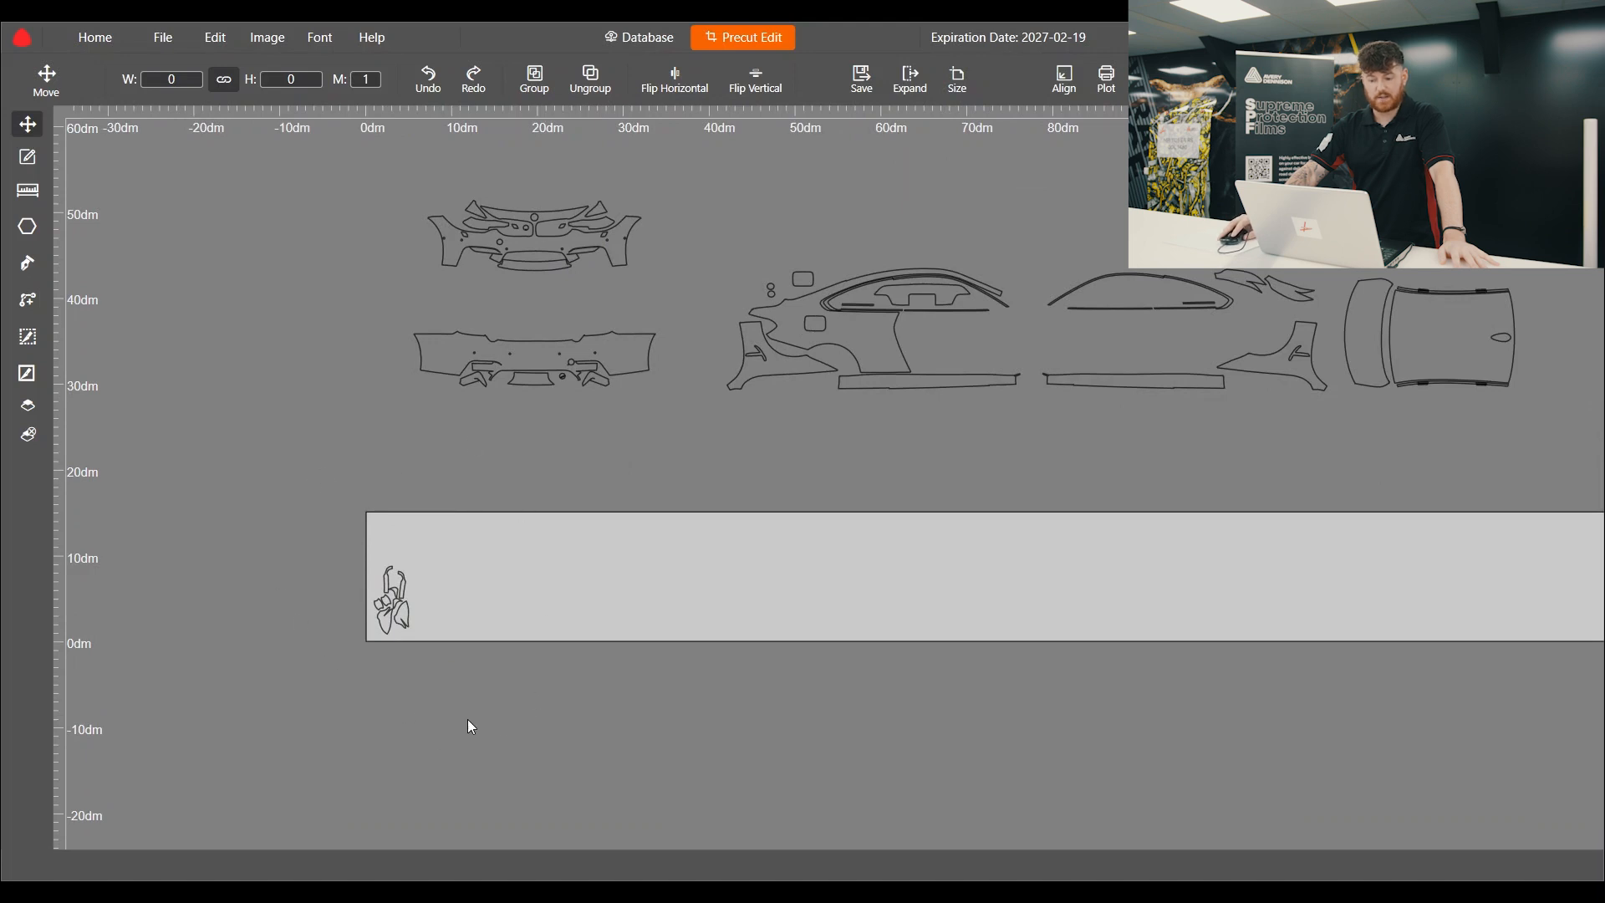
left_click_drag(769, 370, 740, 601)
left_click(311, 457)
left_click_drag(466, 693, 463, 695)
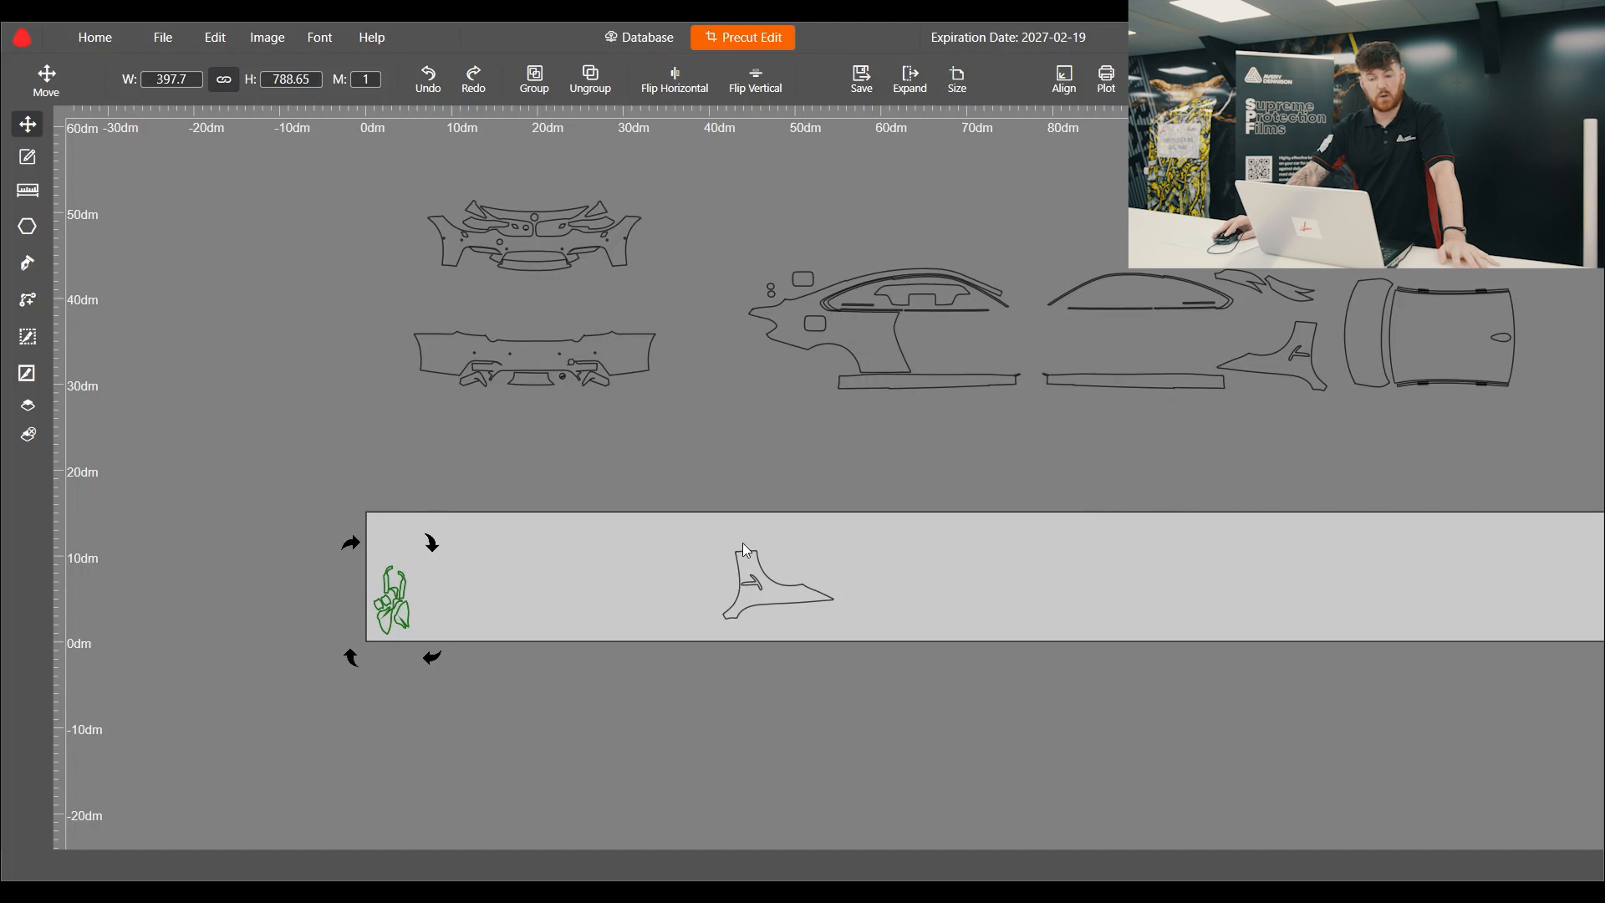
left_click_drag(770, 589, 724, 440)
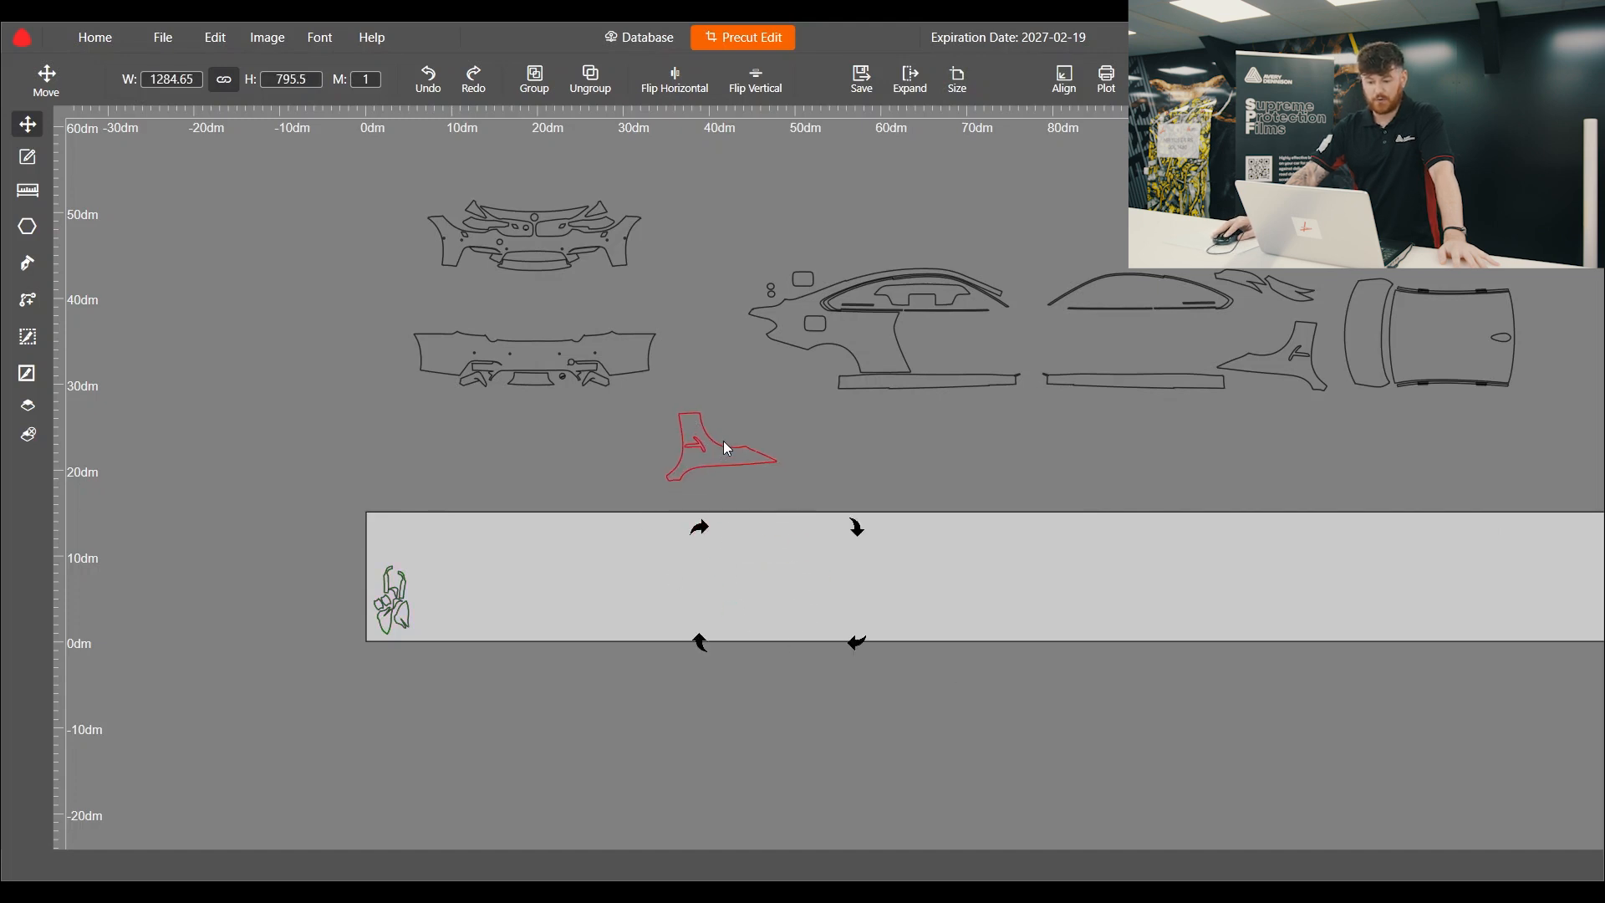
left_click_drag(747, 386, 739, 400)
left_click(693, 251)
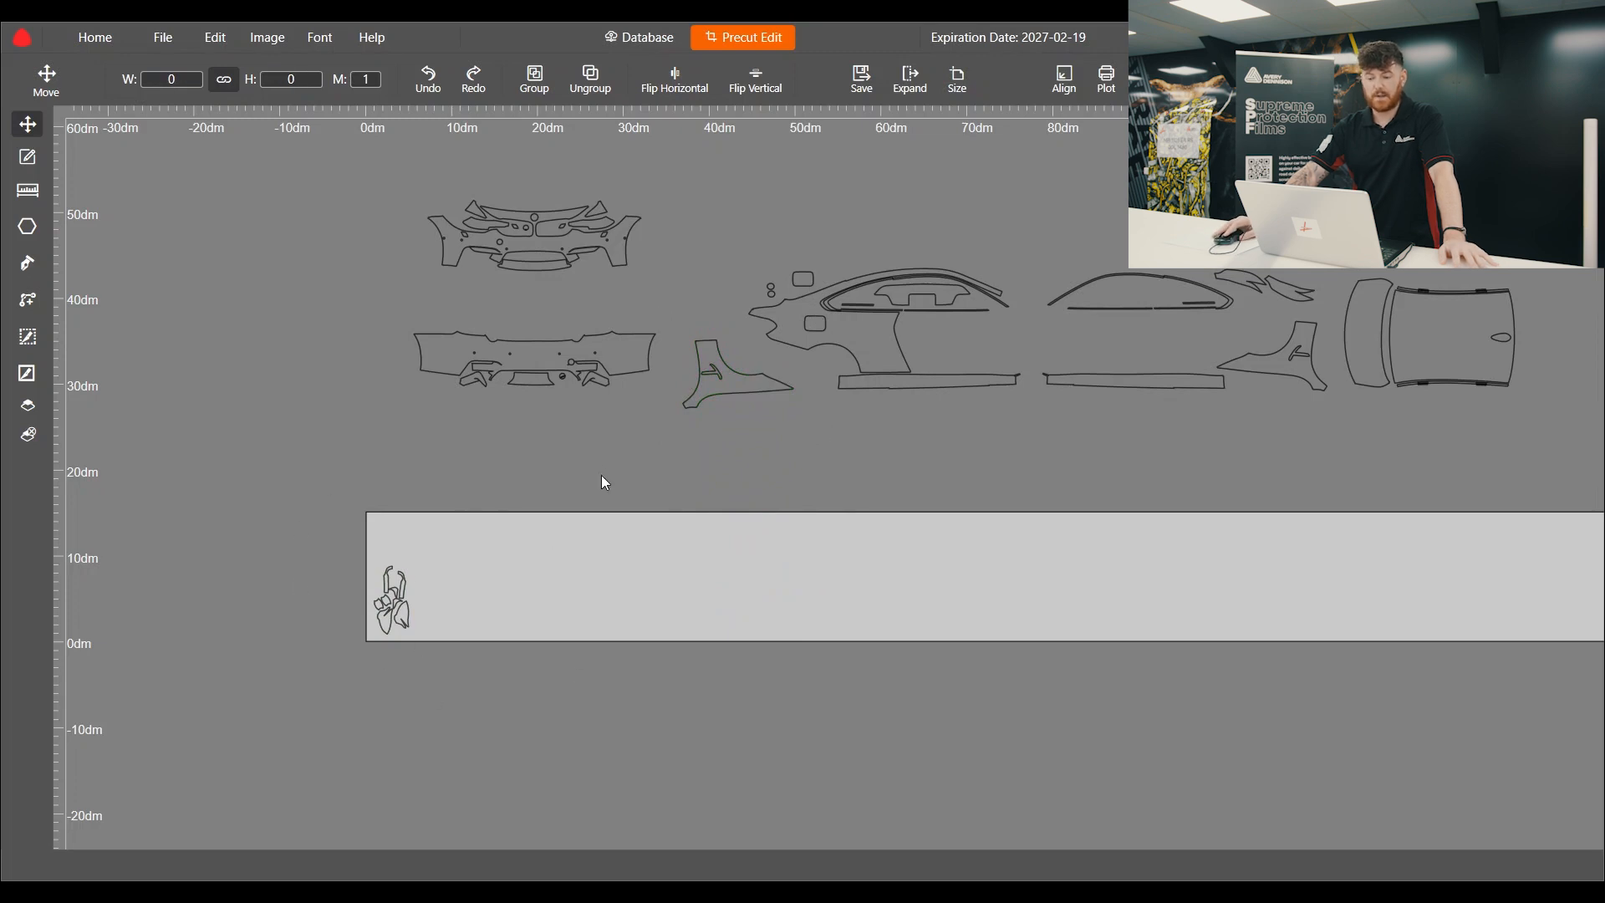
scroll(435, 523, "down", 1)
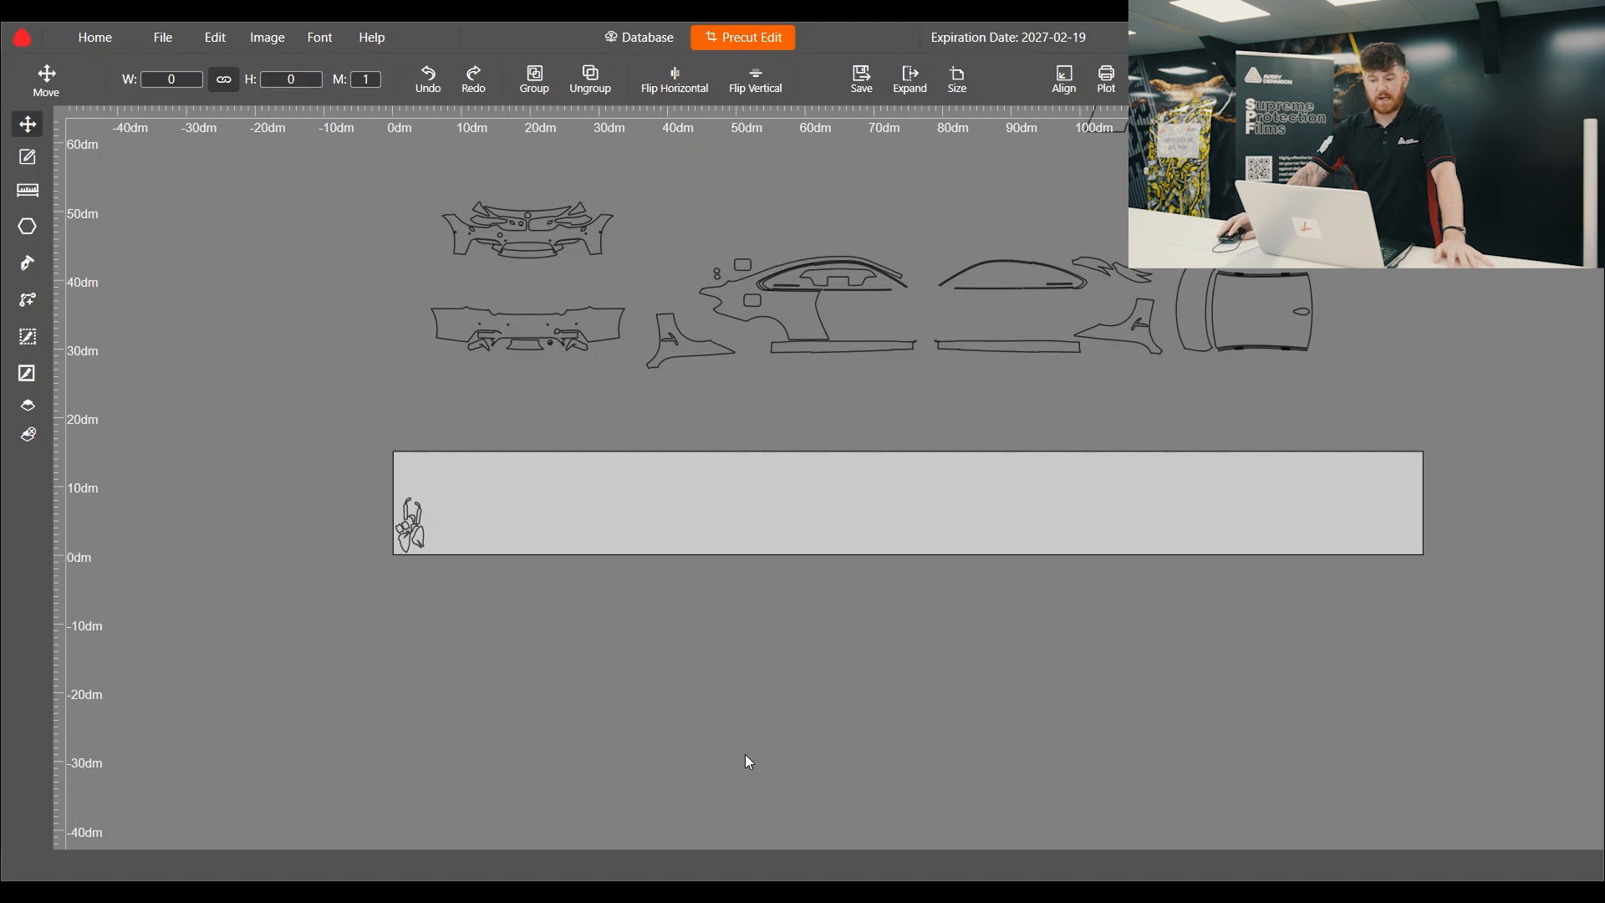
Select the small mirror pieces at the film sheet's 0 dm end and start plotting them.
scroll(399, 488, "up", 2)
left_click_drag(313, 475, 559, 714)
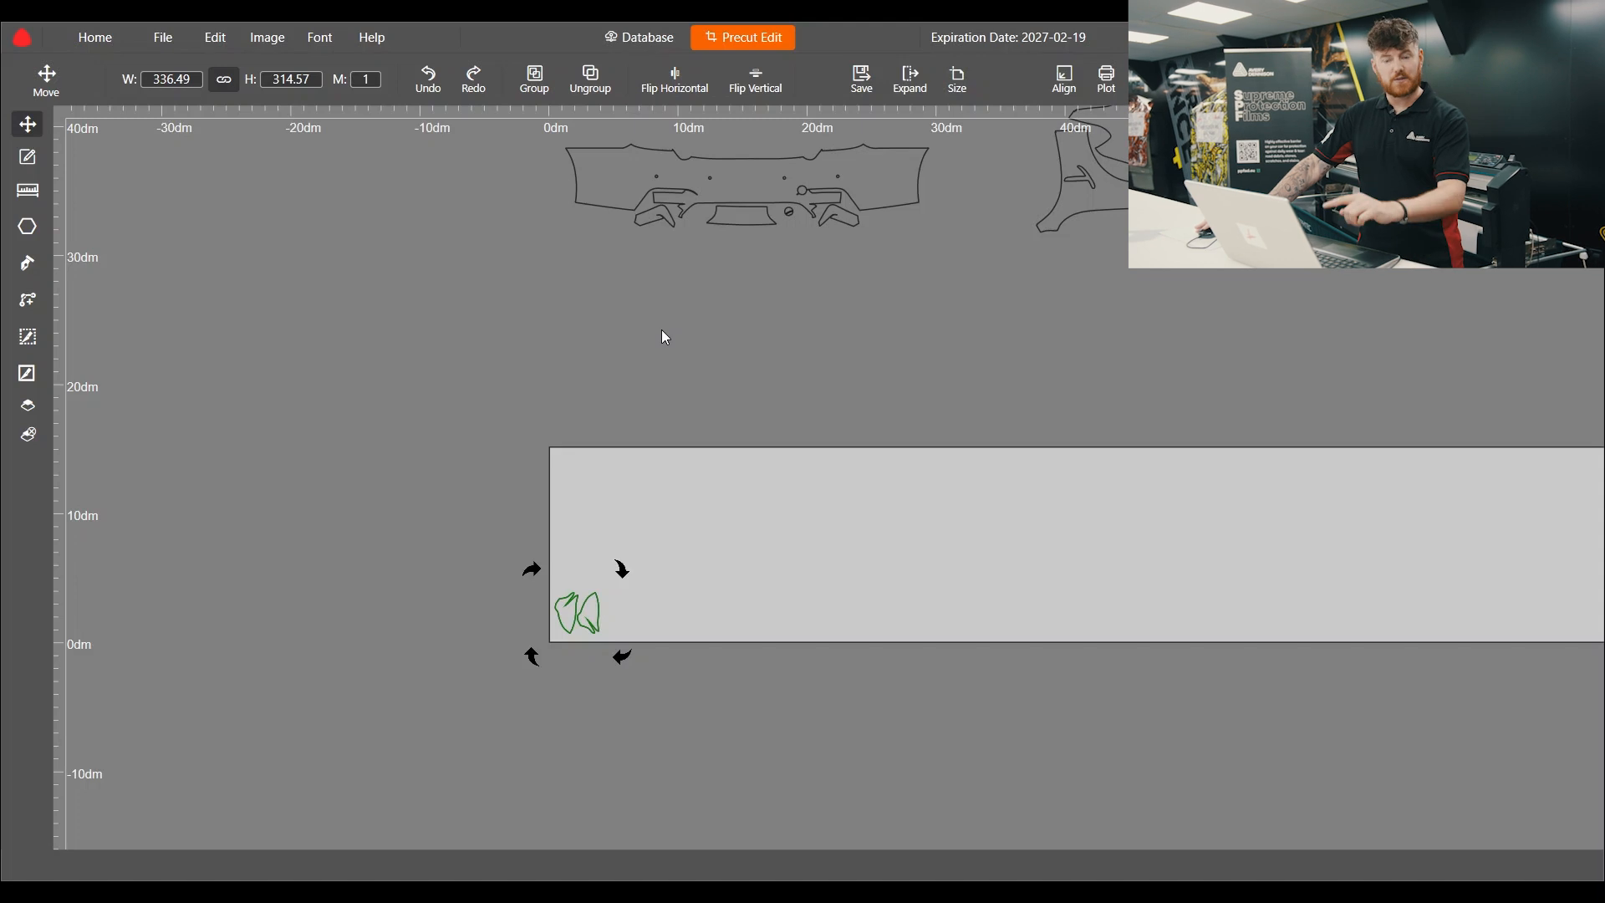
left_click_drag(466, 497, 685, 689)
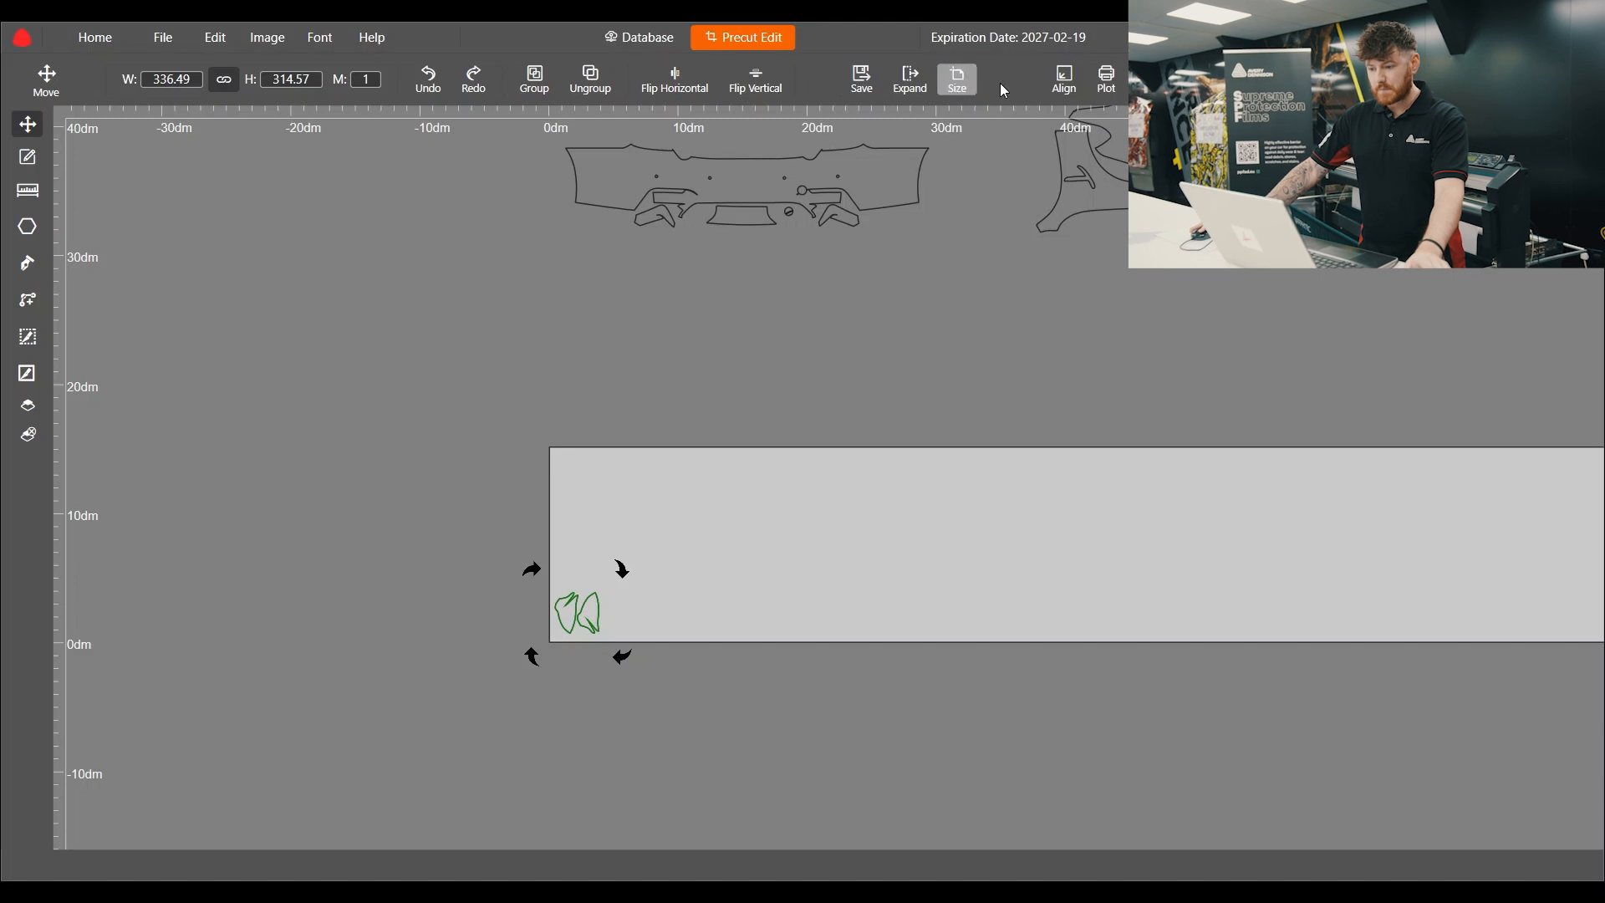
left_click(1112, 84)
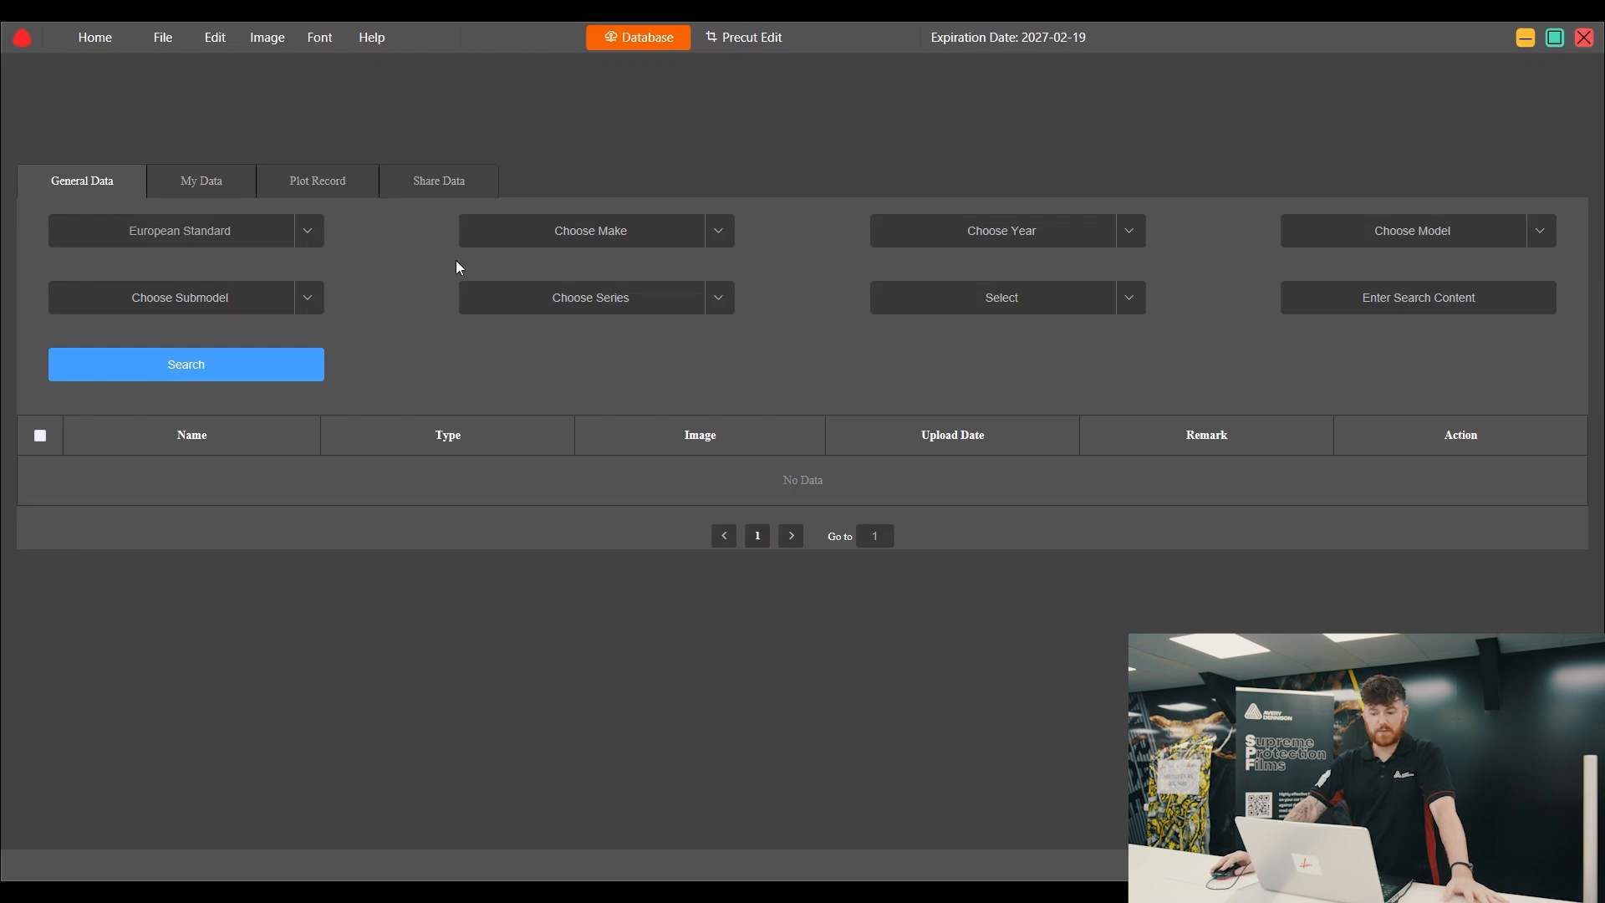
Filter the European Standard patterns by make LAMBORGHINI and year 2023, and check which models are offered.
left_click(721, 240)
scroll(522, 328, "down", 5)
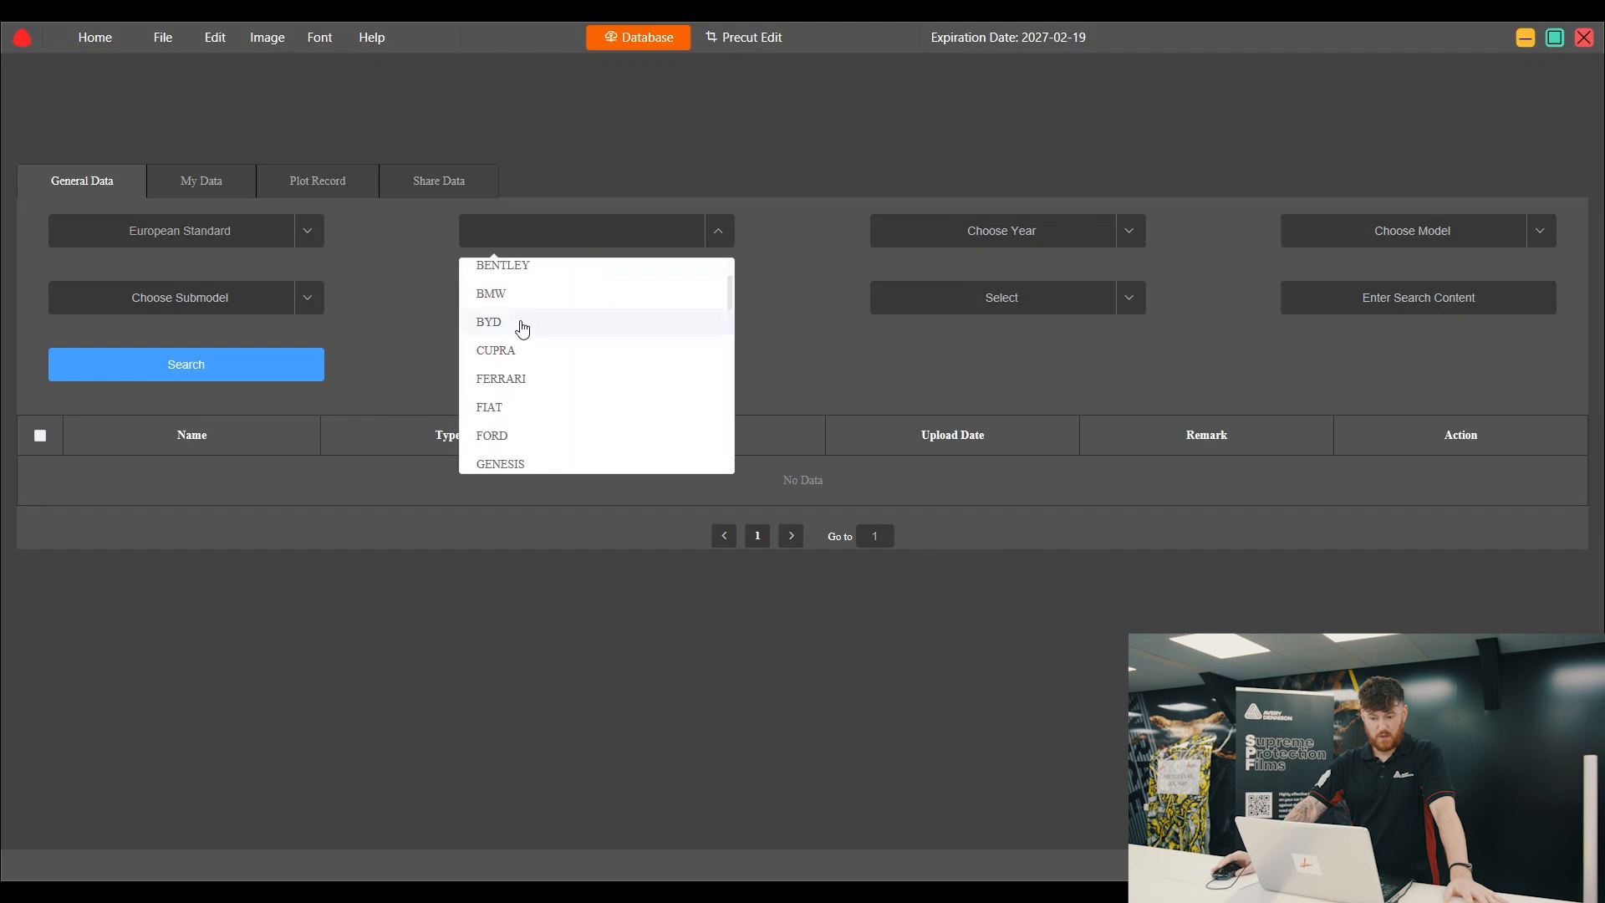
scroll(522, 334, "down", 1)
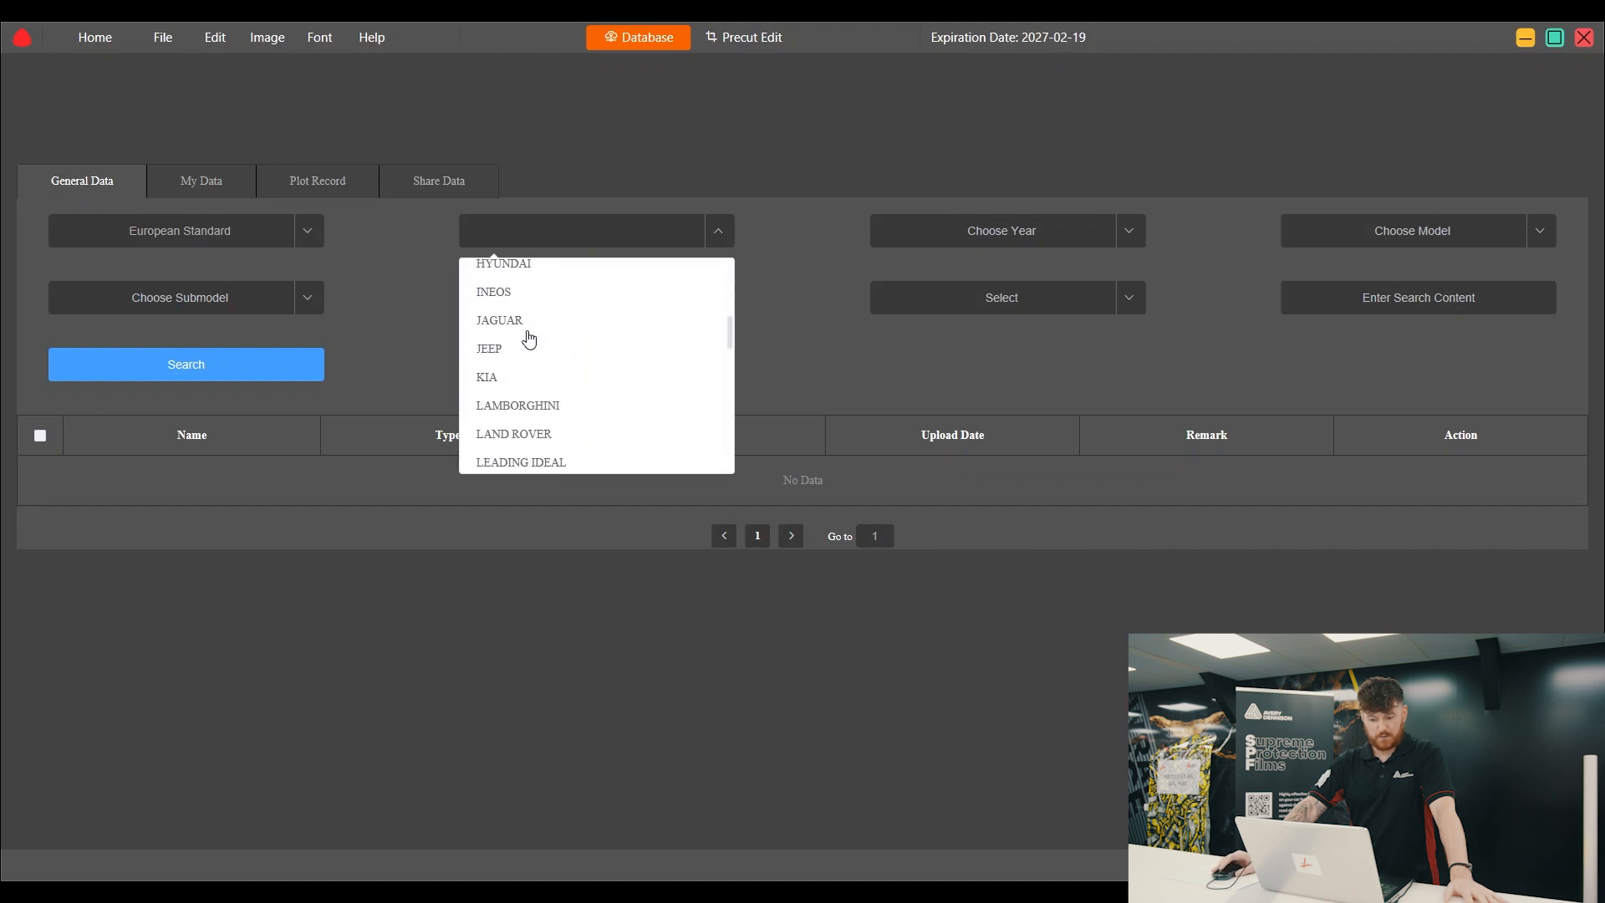
left_click(518, 407)
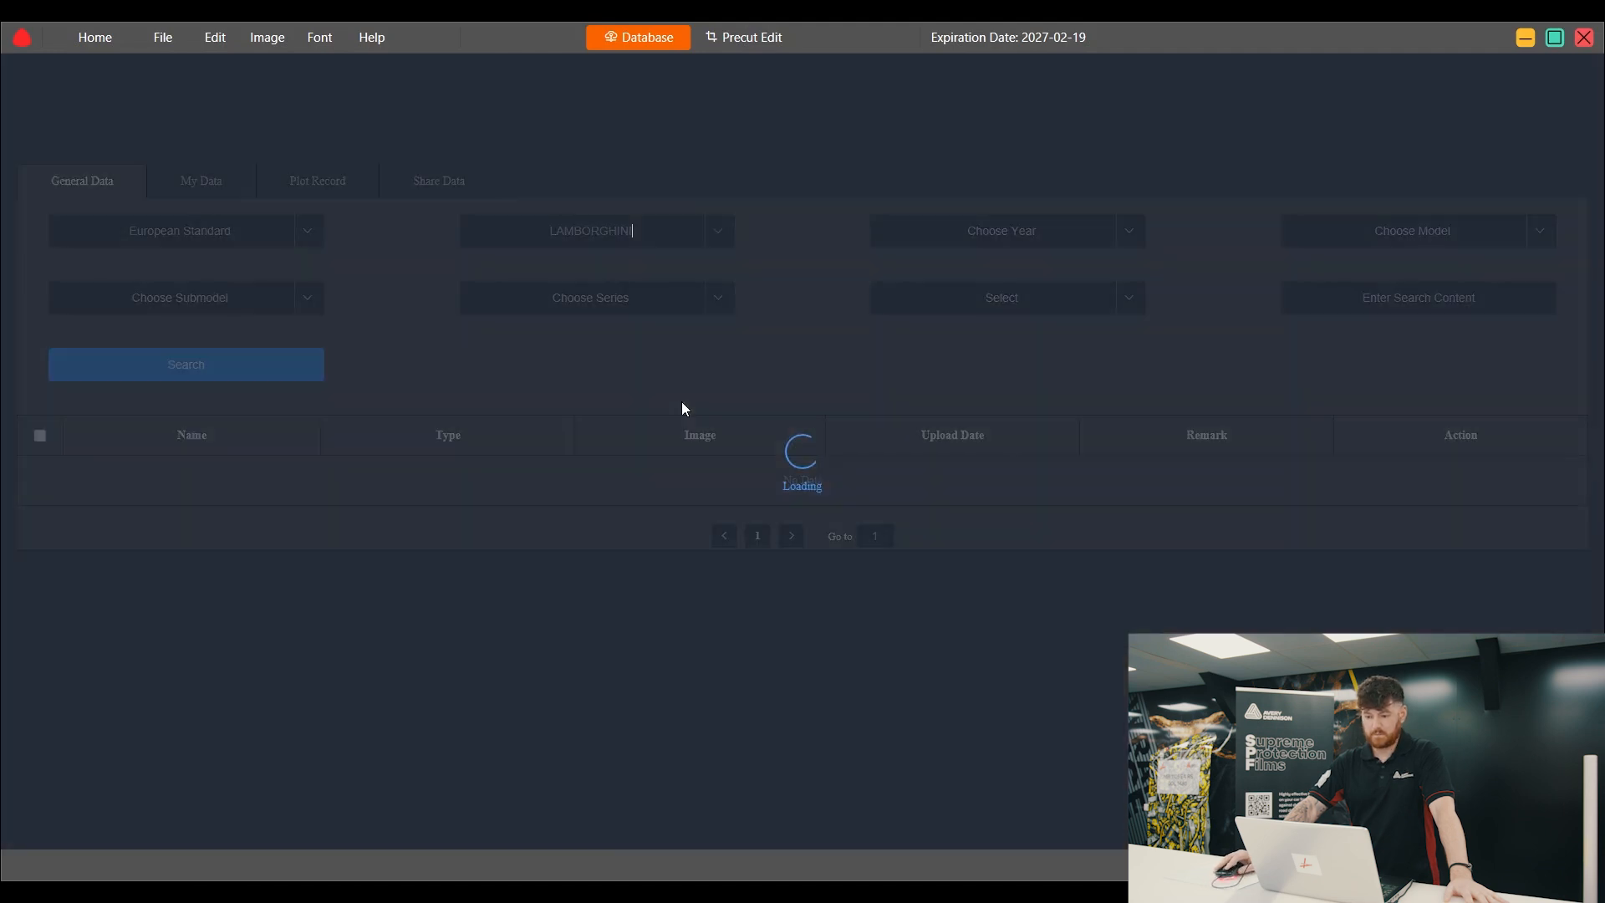
left_click(1130, 234)
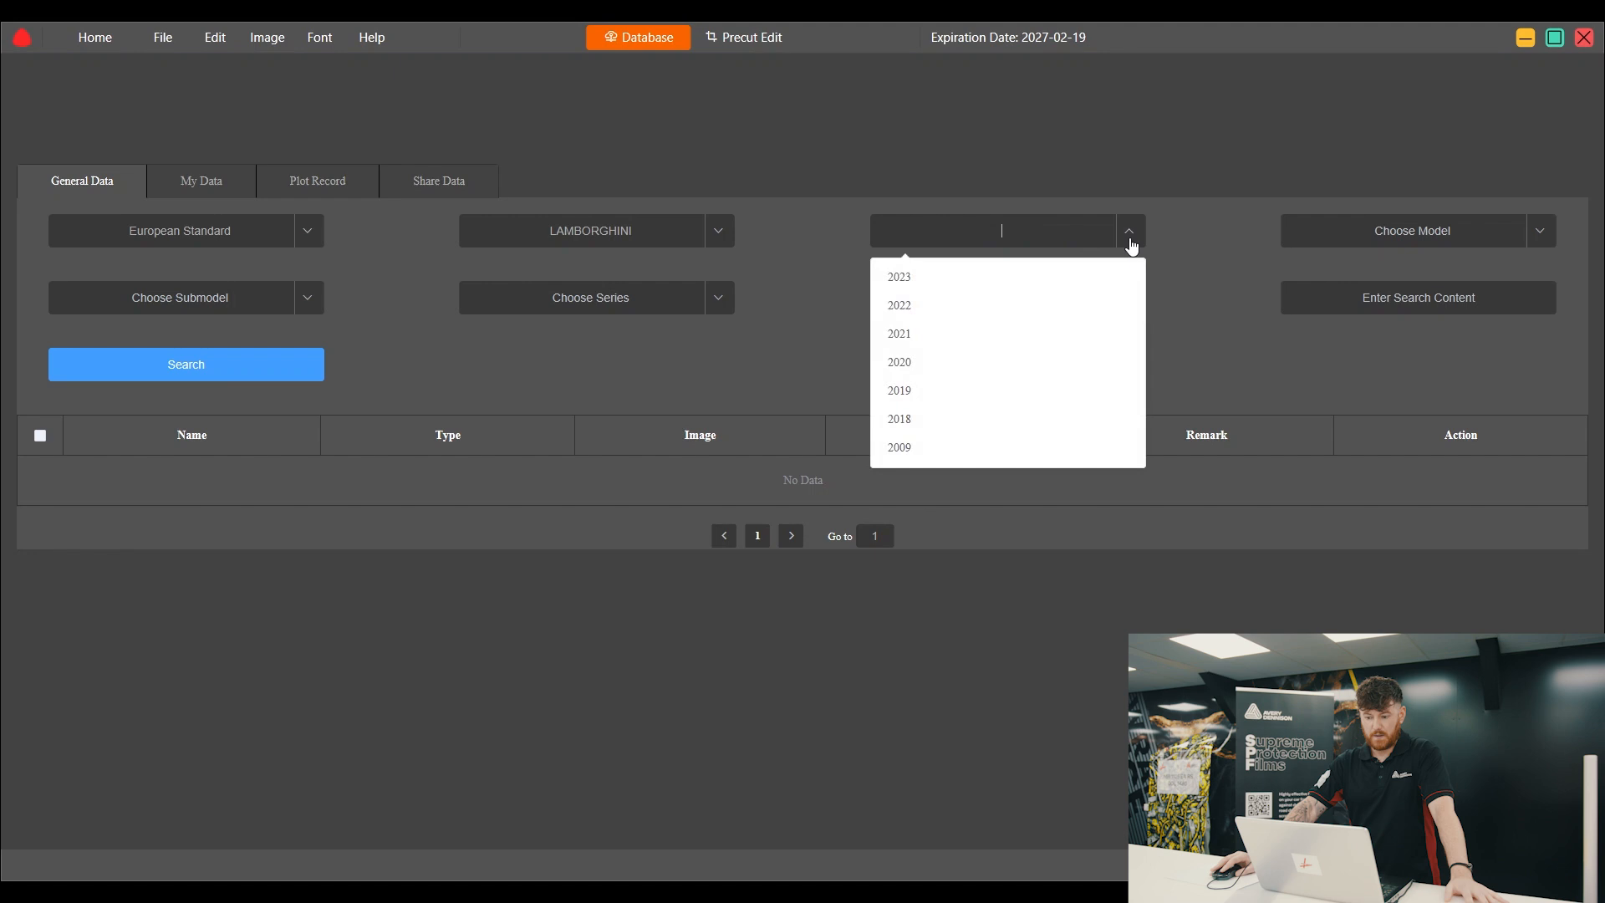
left_click(1025, 278)
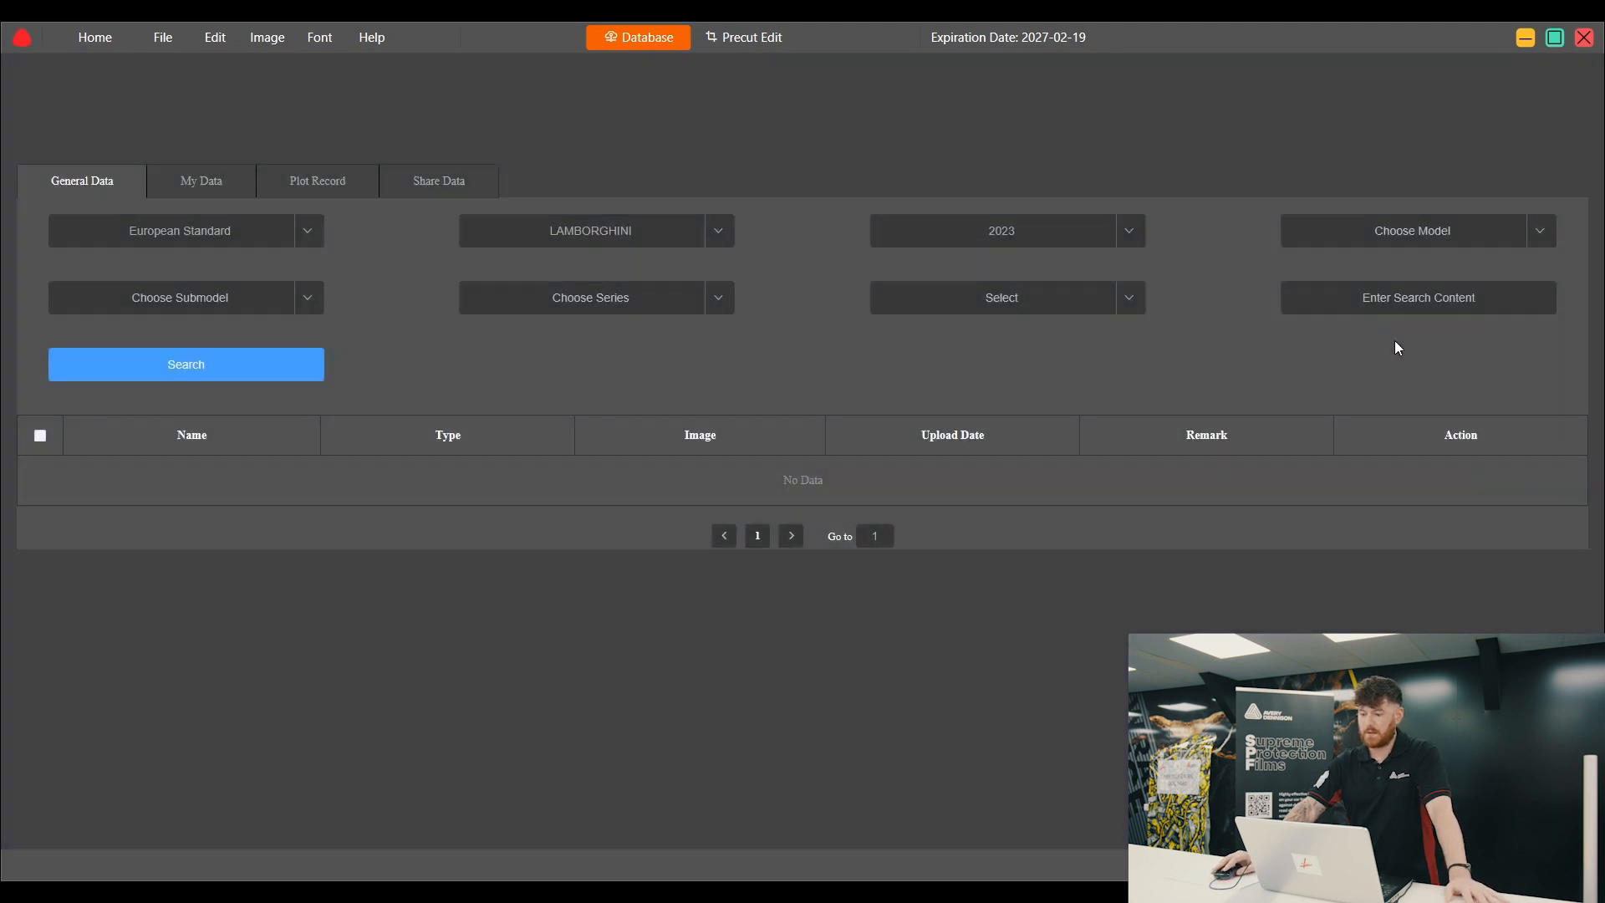
left_click(1528, 239)
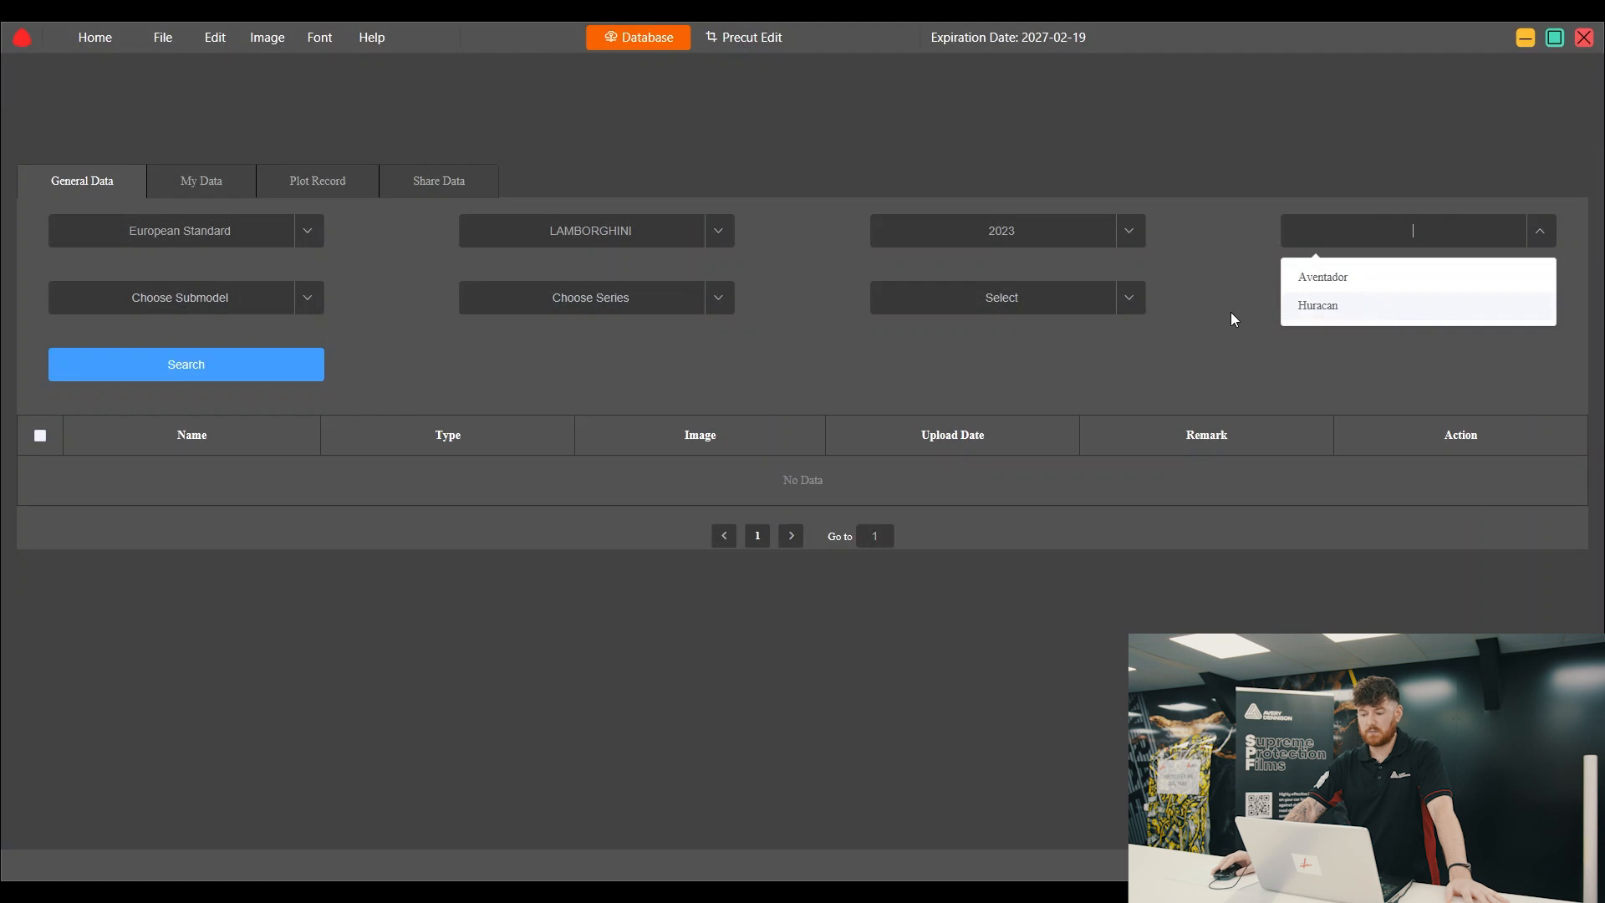
left_click(1204, 252)
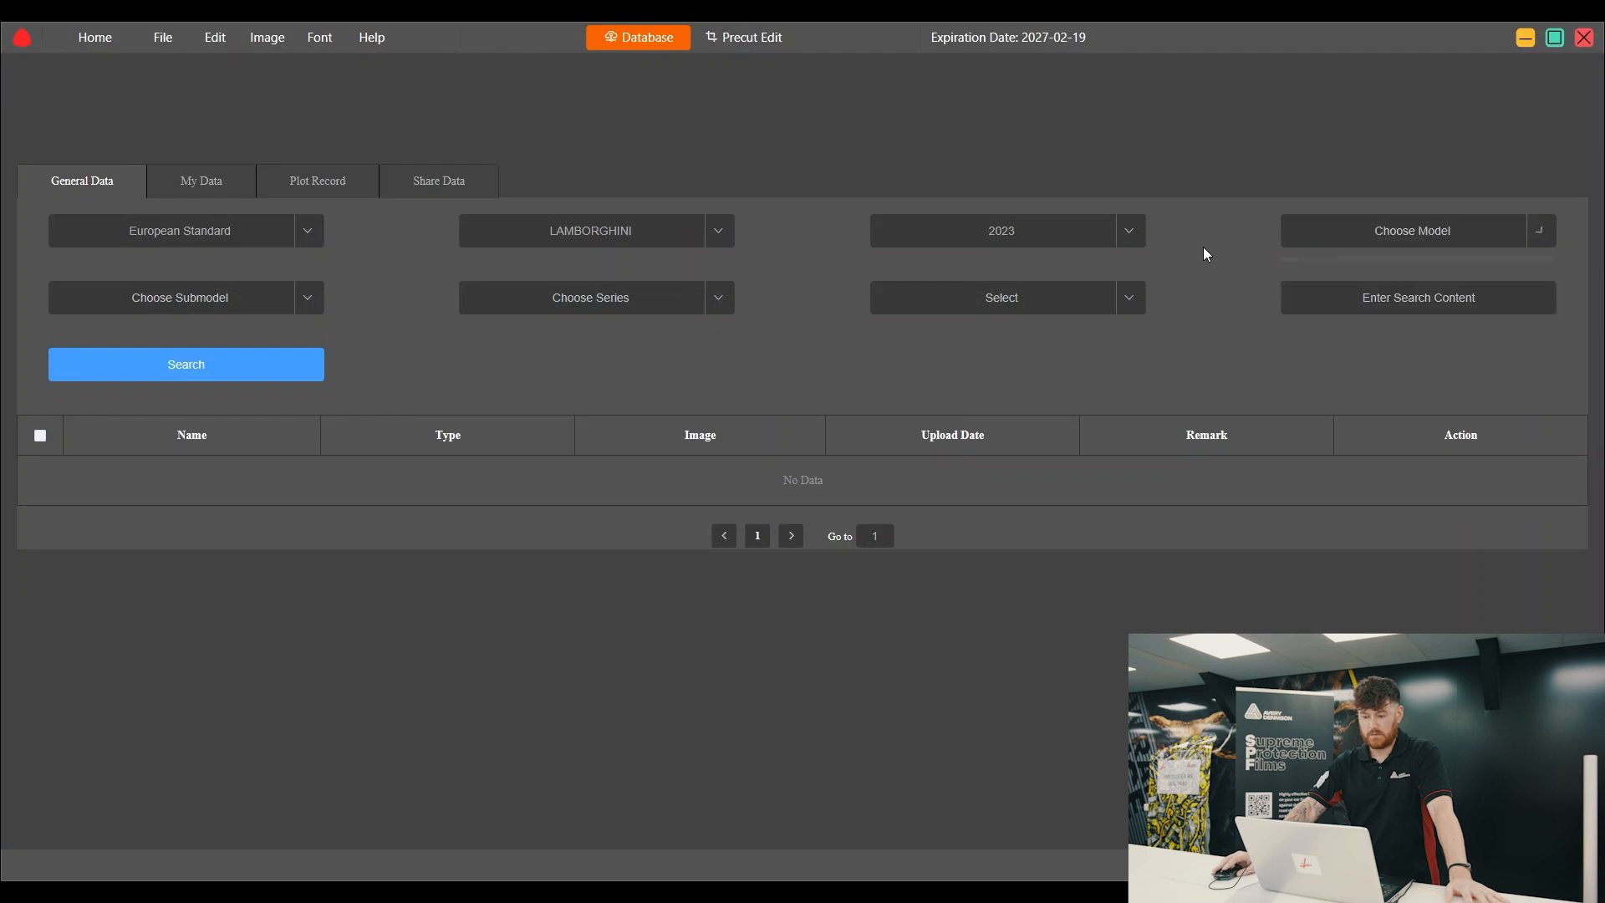
Switch the pattern database to Chinese Standard and filter it by make Lamborghini and year 2023.
left_click(306, 241)
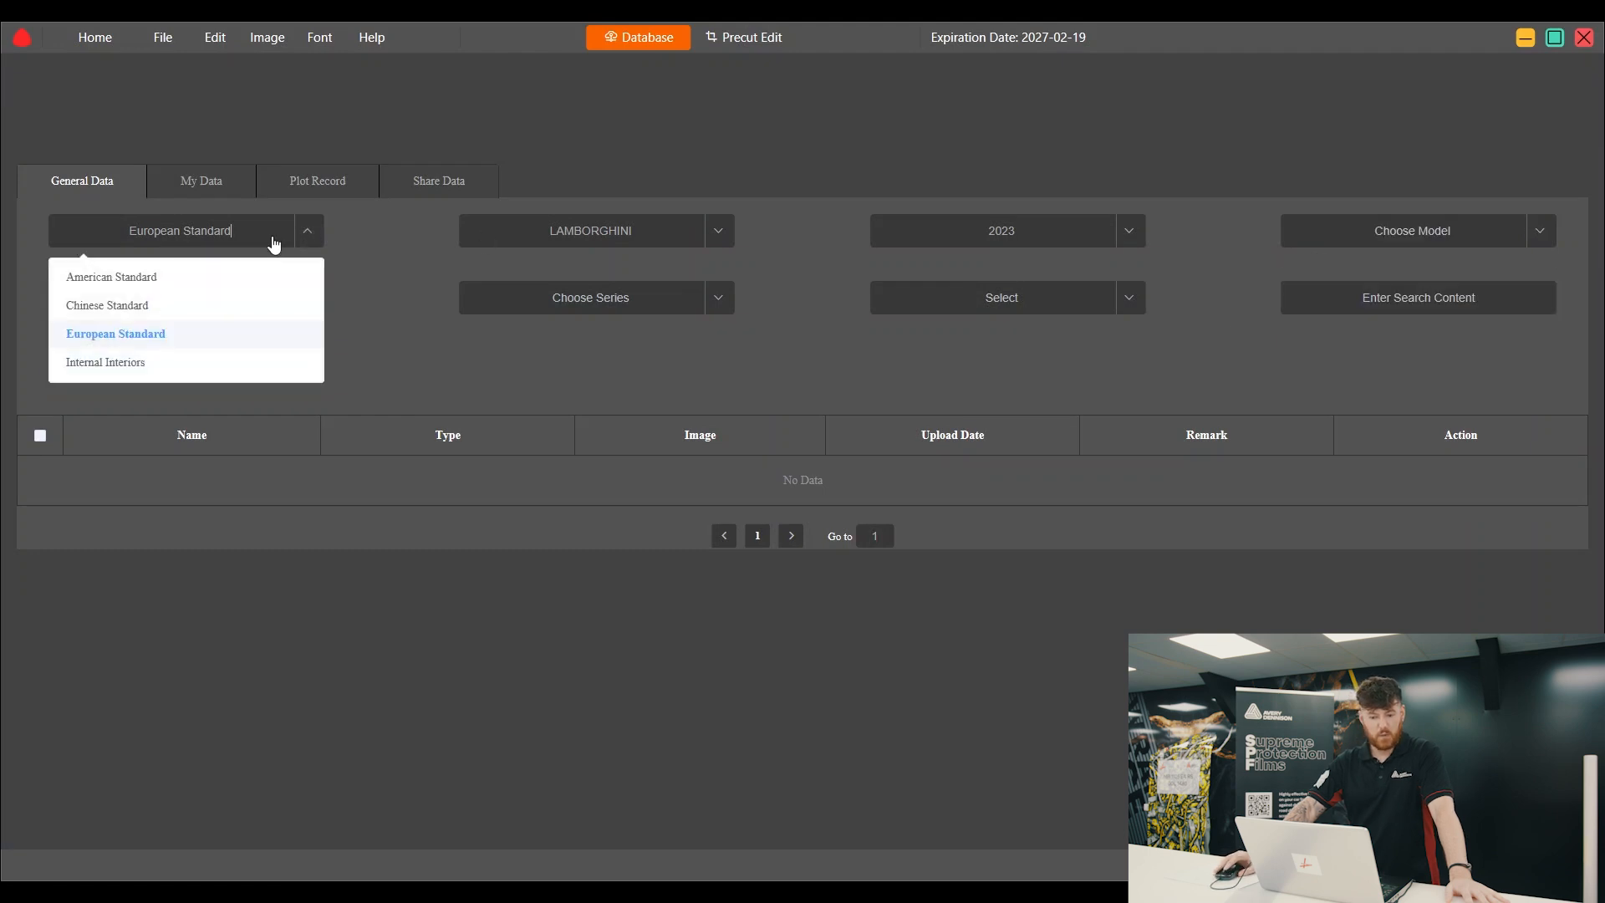
left_click(109, 311)
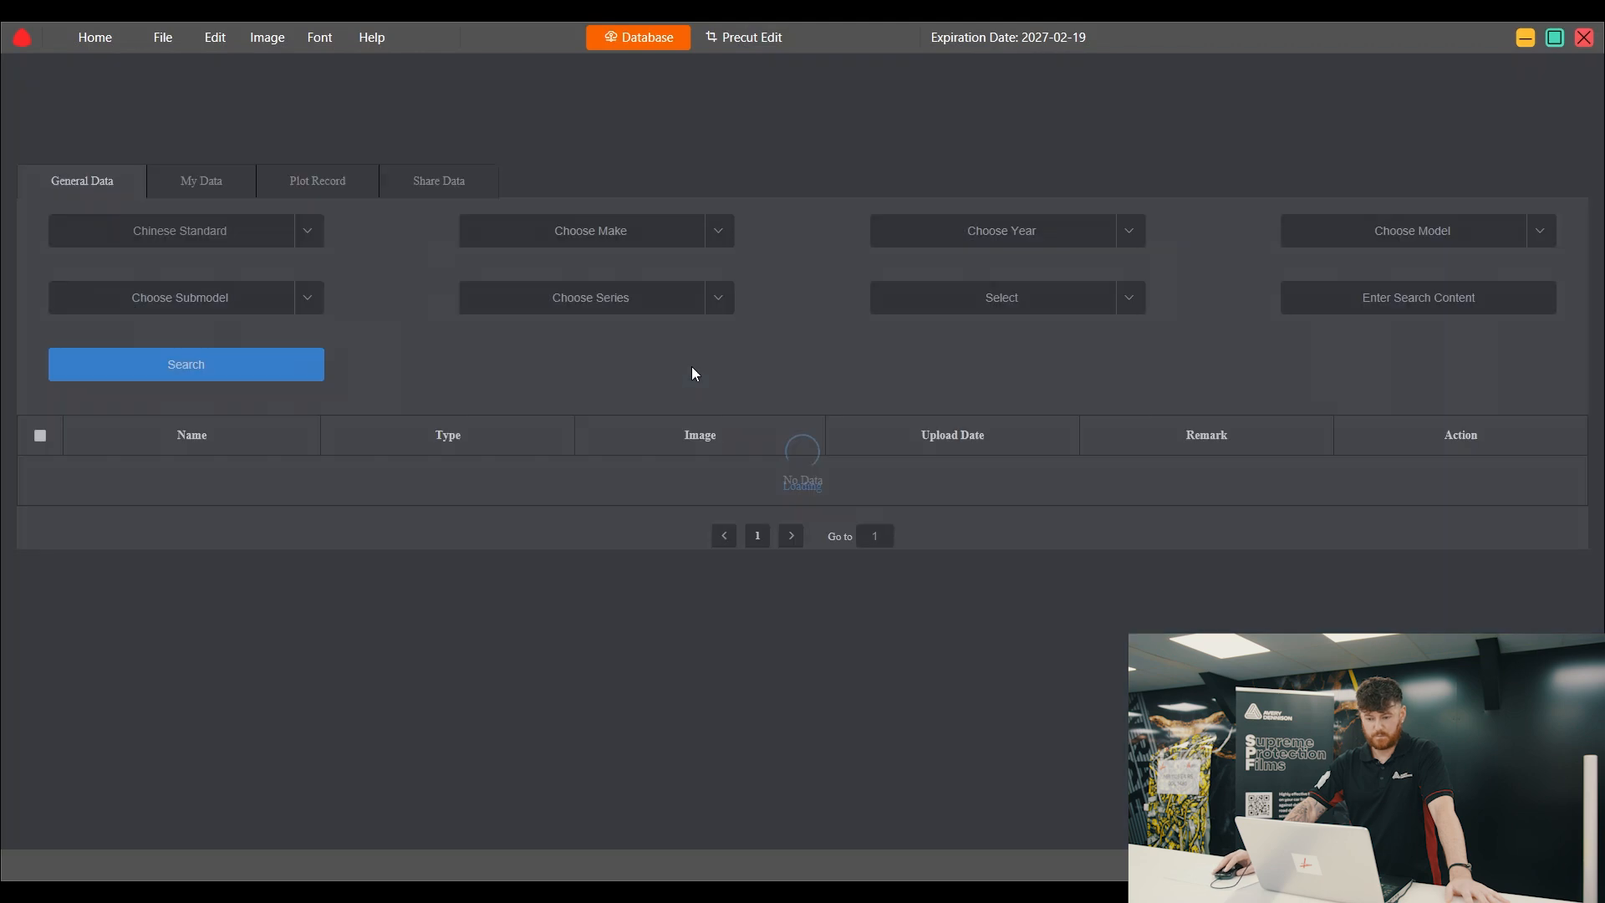
left_click(715, 234)
scroll(548, 348, "down", 5)
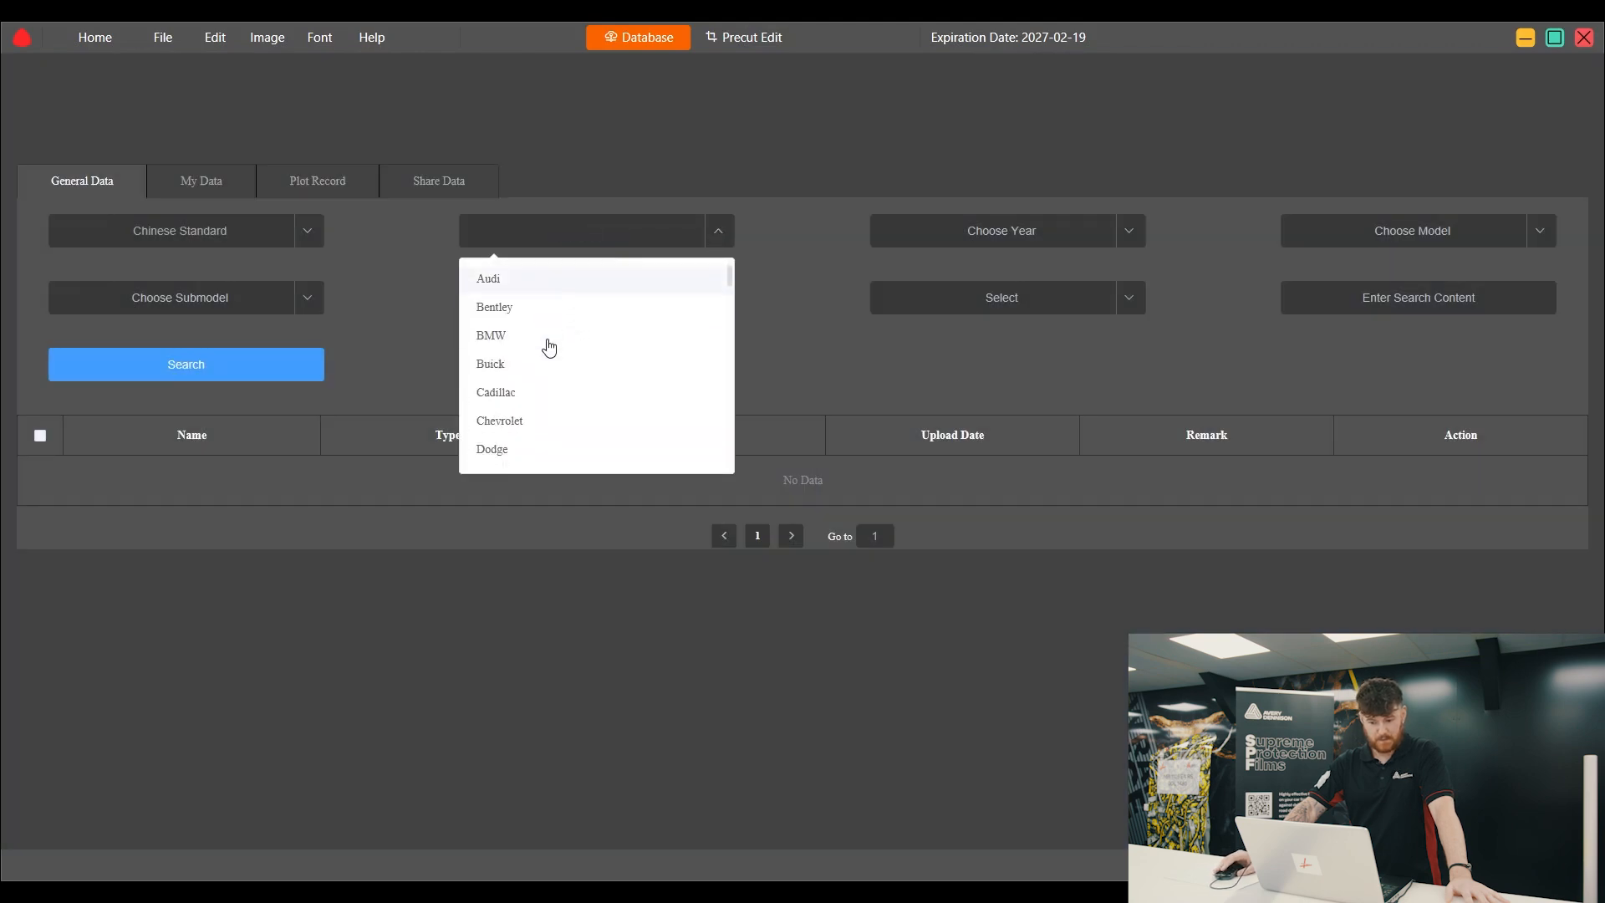
scroll(539, 347, "down", 3)
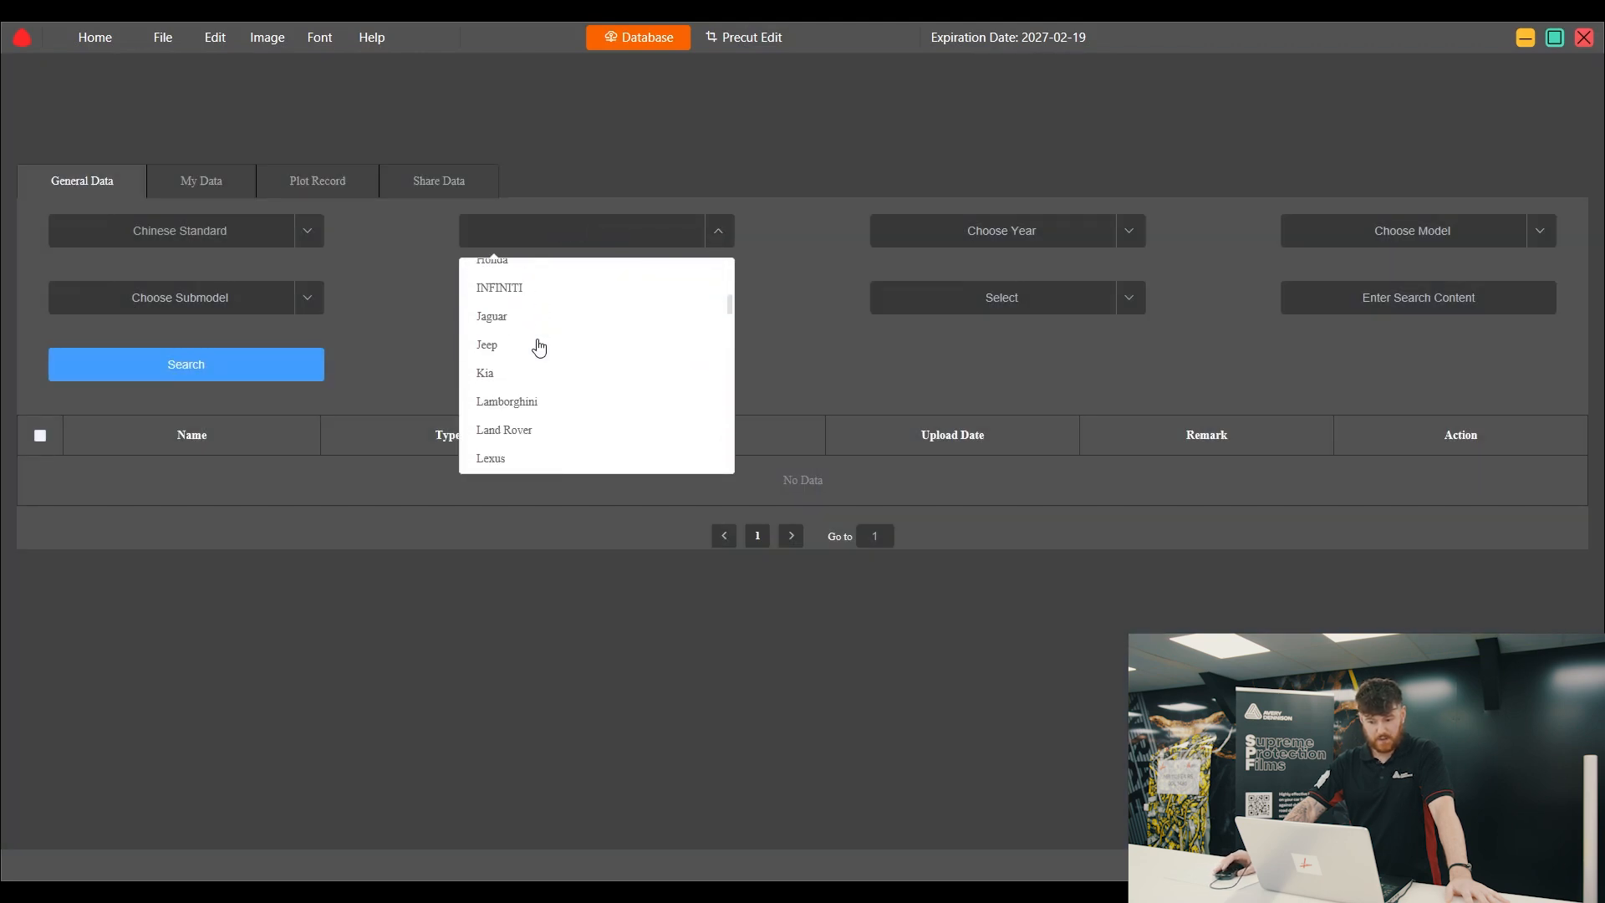
left_click(520, 402)
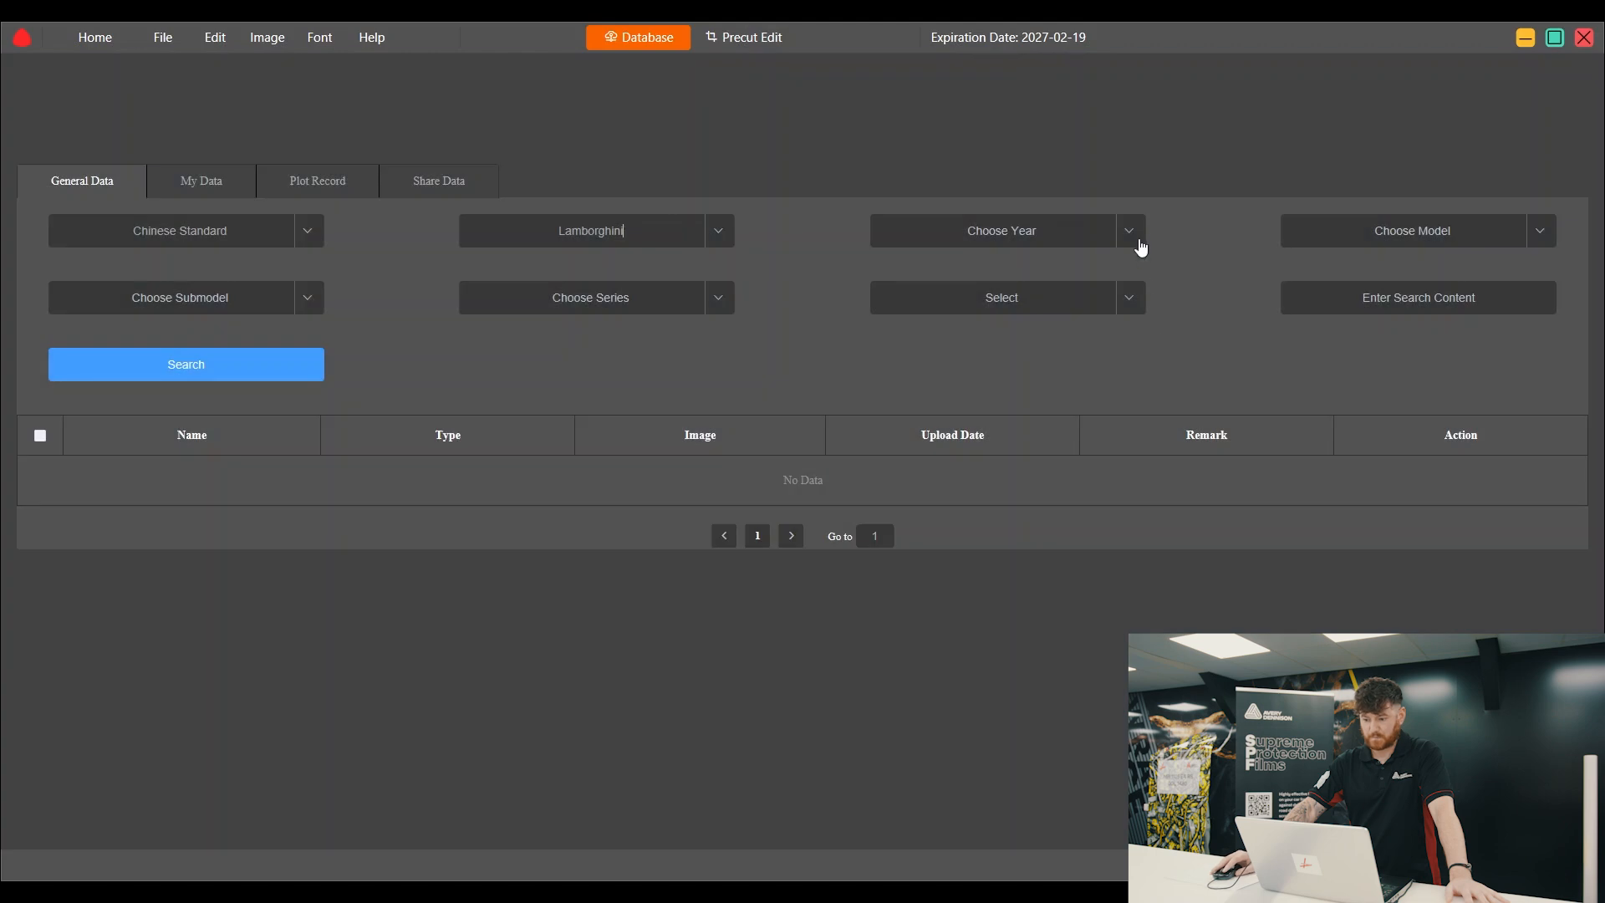
left_click(1130, 232)
left_click(971, 289)
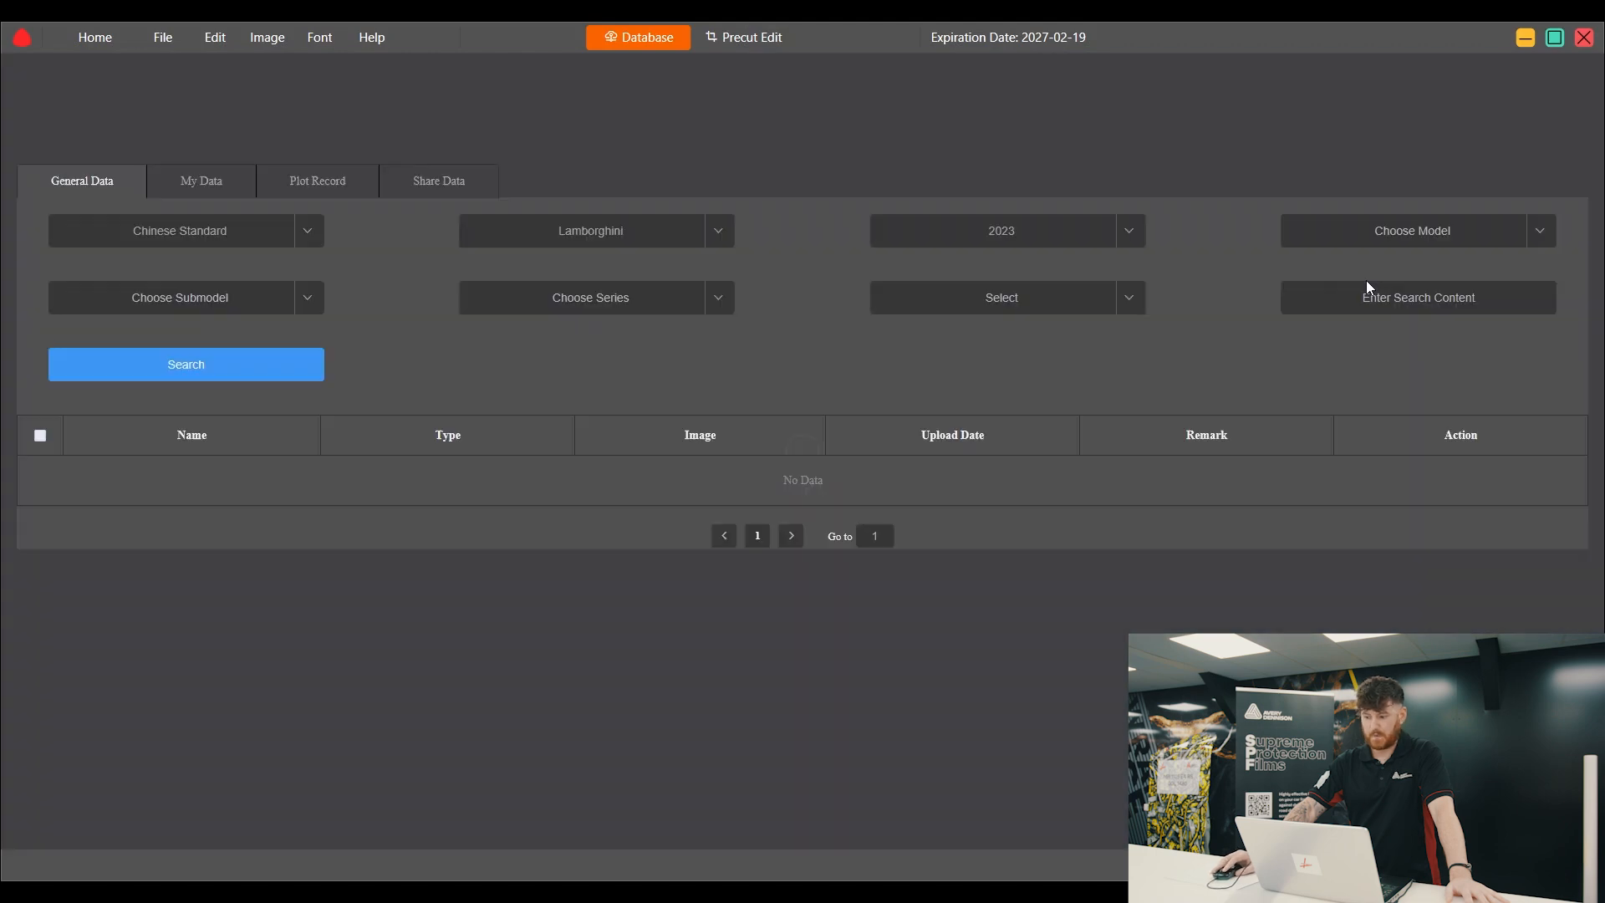
Choose model urus and submodel performante, leave the series unset, and open the Full car exterior pattern.
left_click(1539, 238)
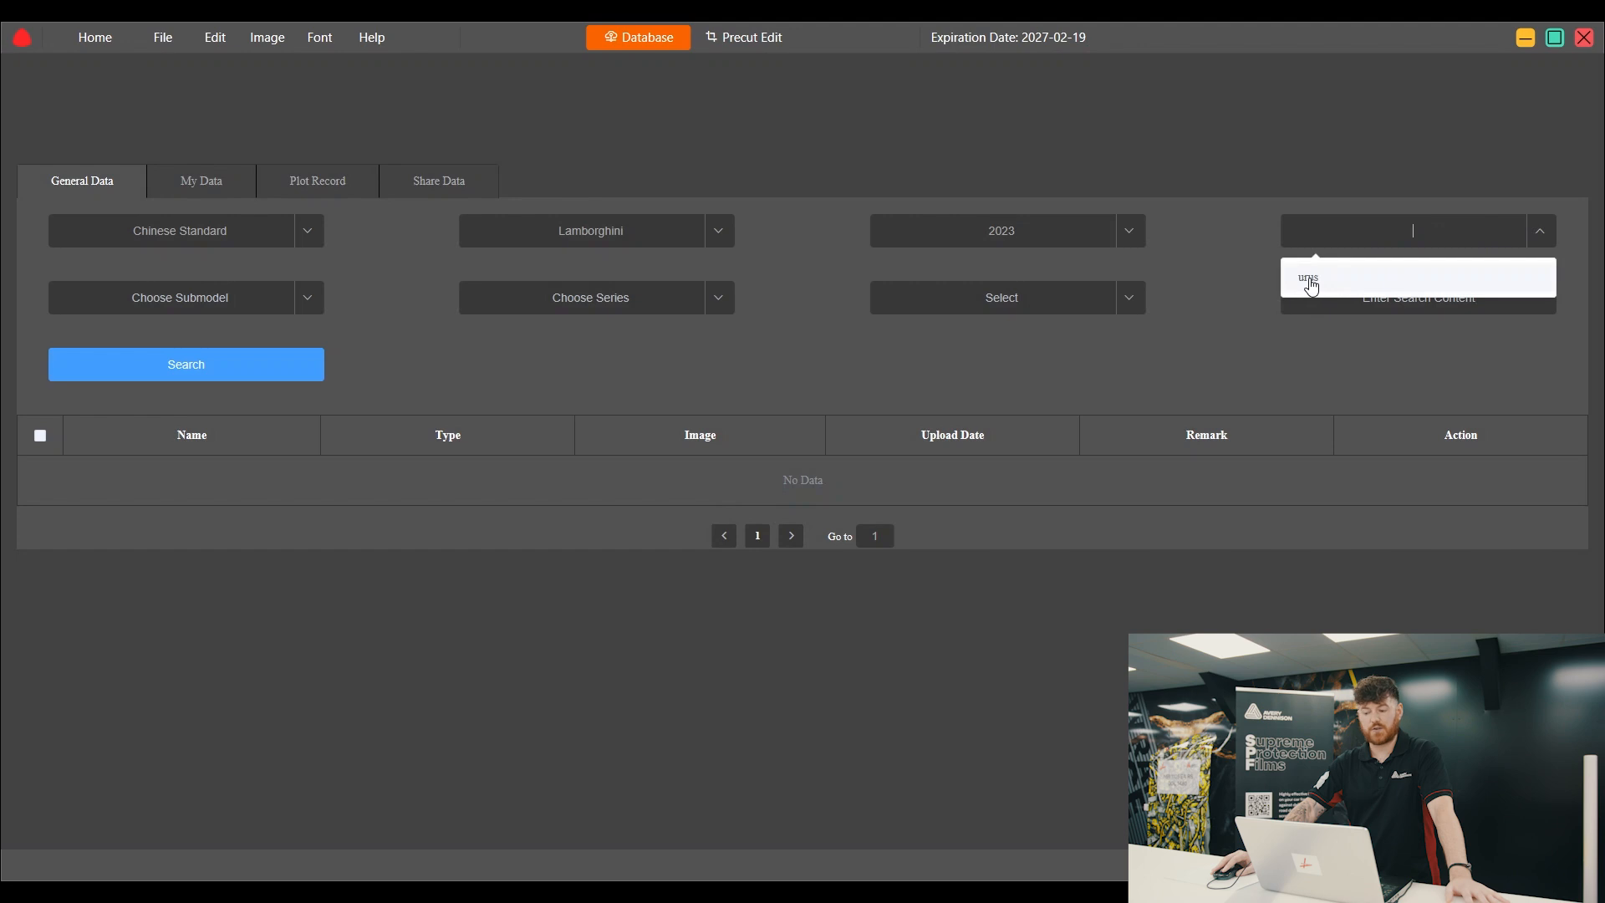
left_click(1308, 281)
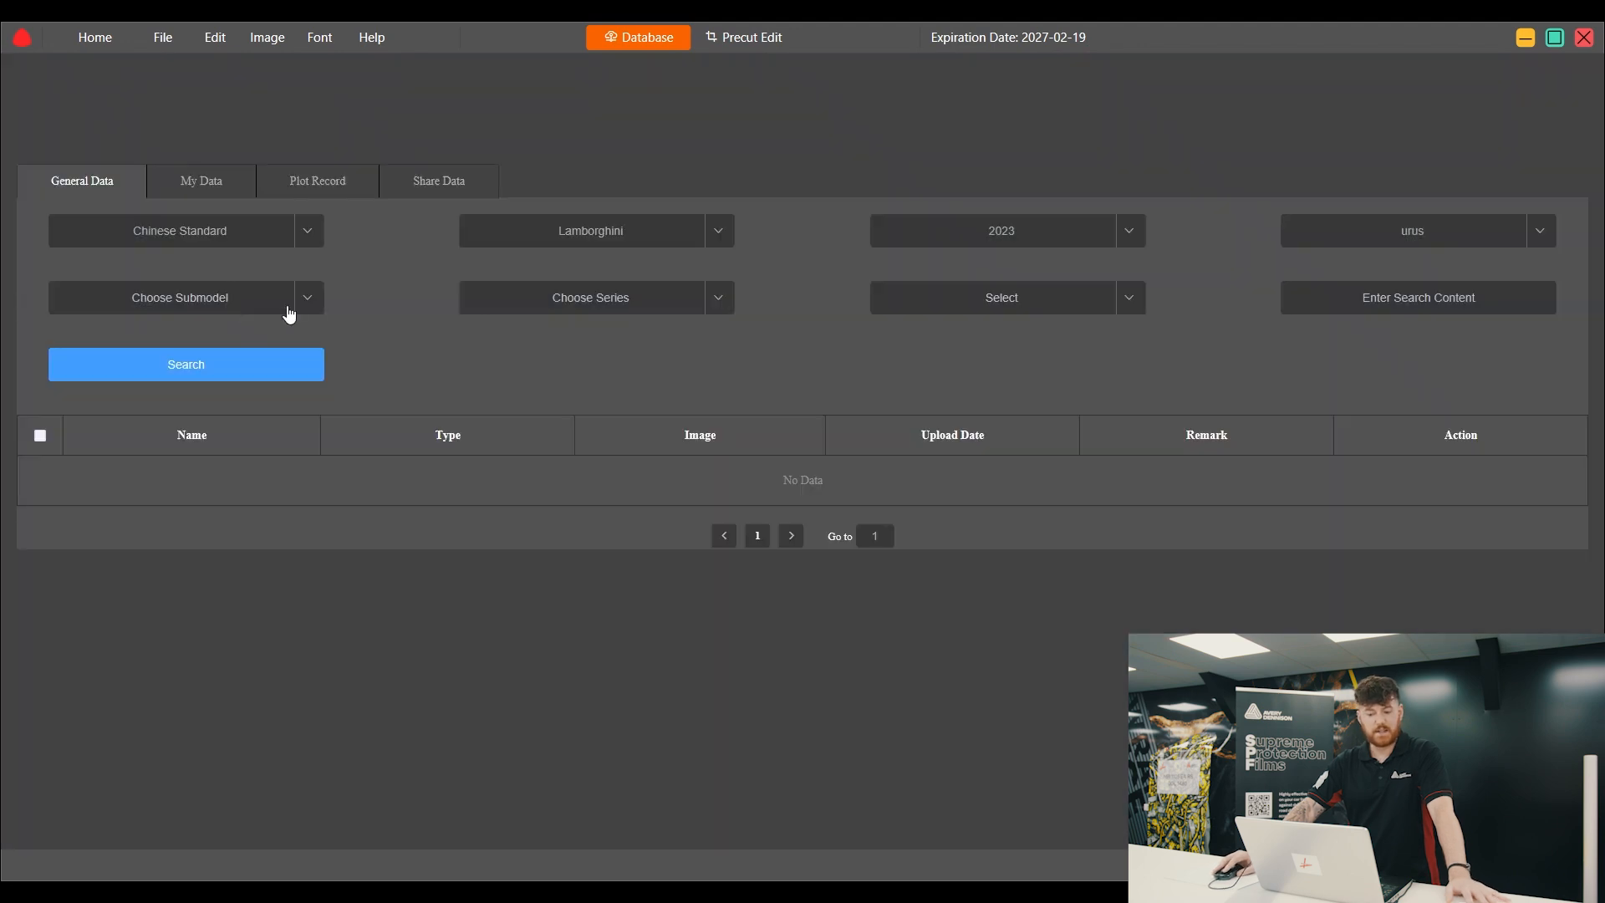
left_click(310, 305)
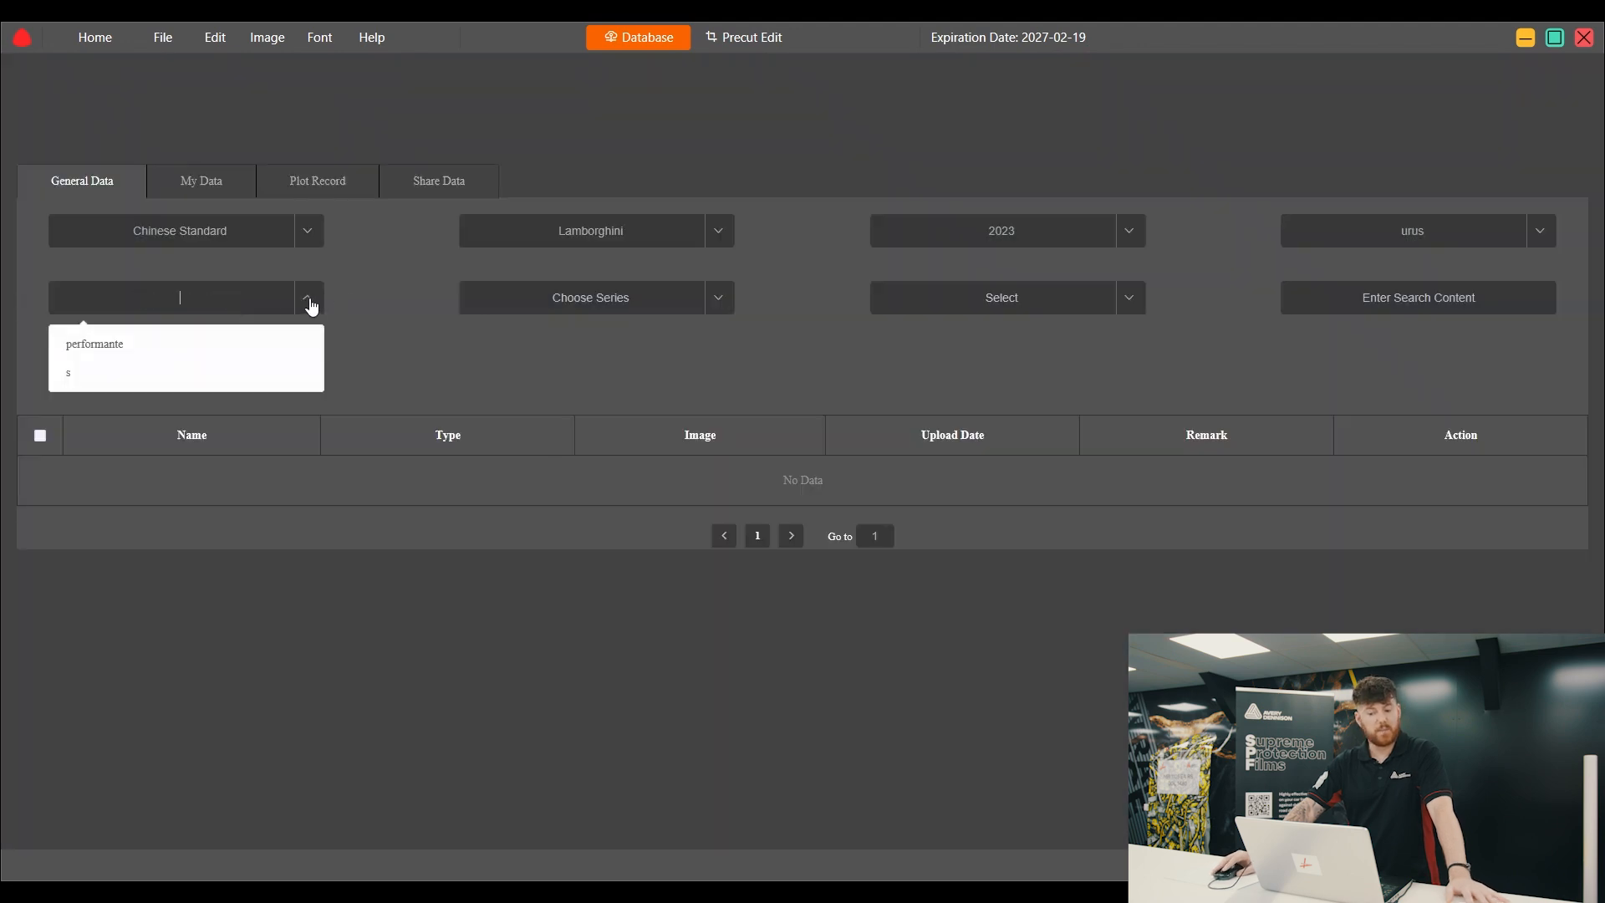
left_click(110, 343)
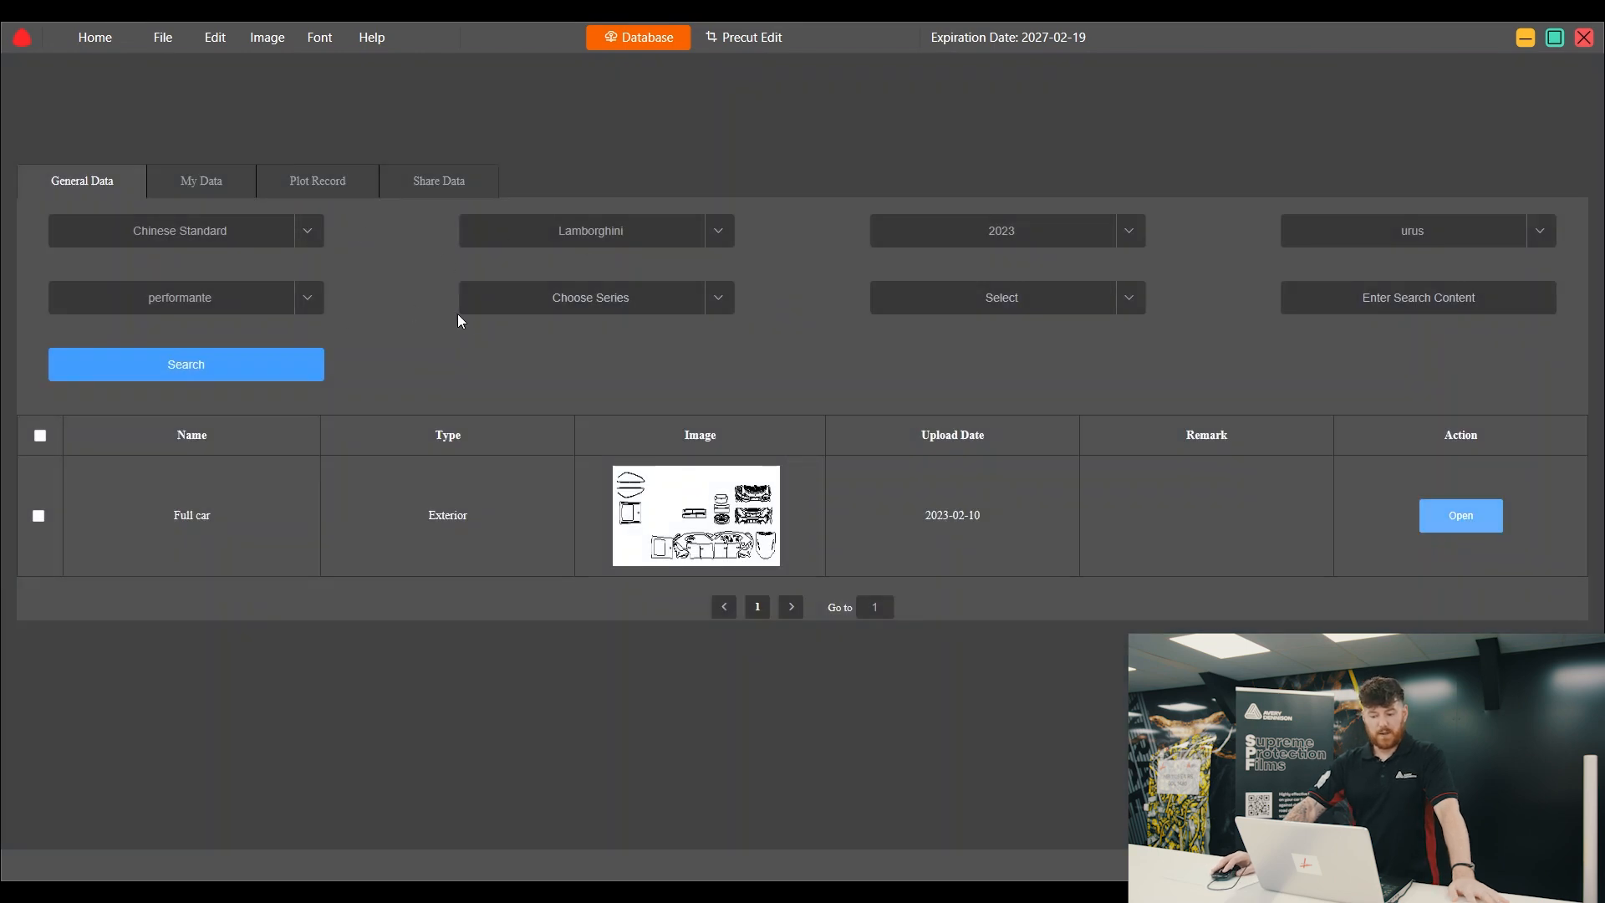
left_click(722, 302)
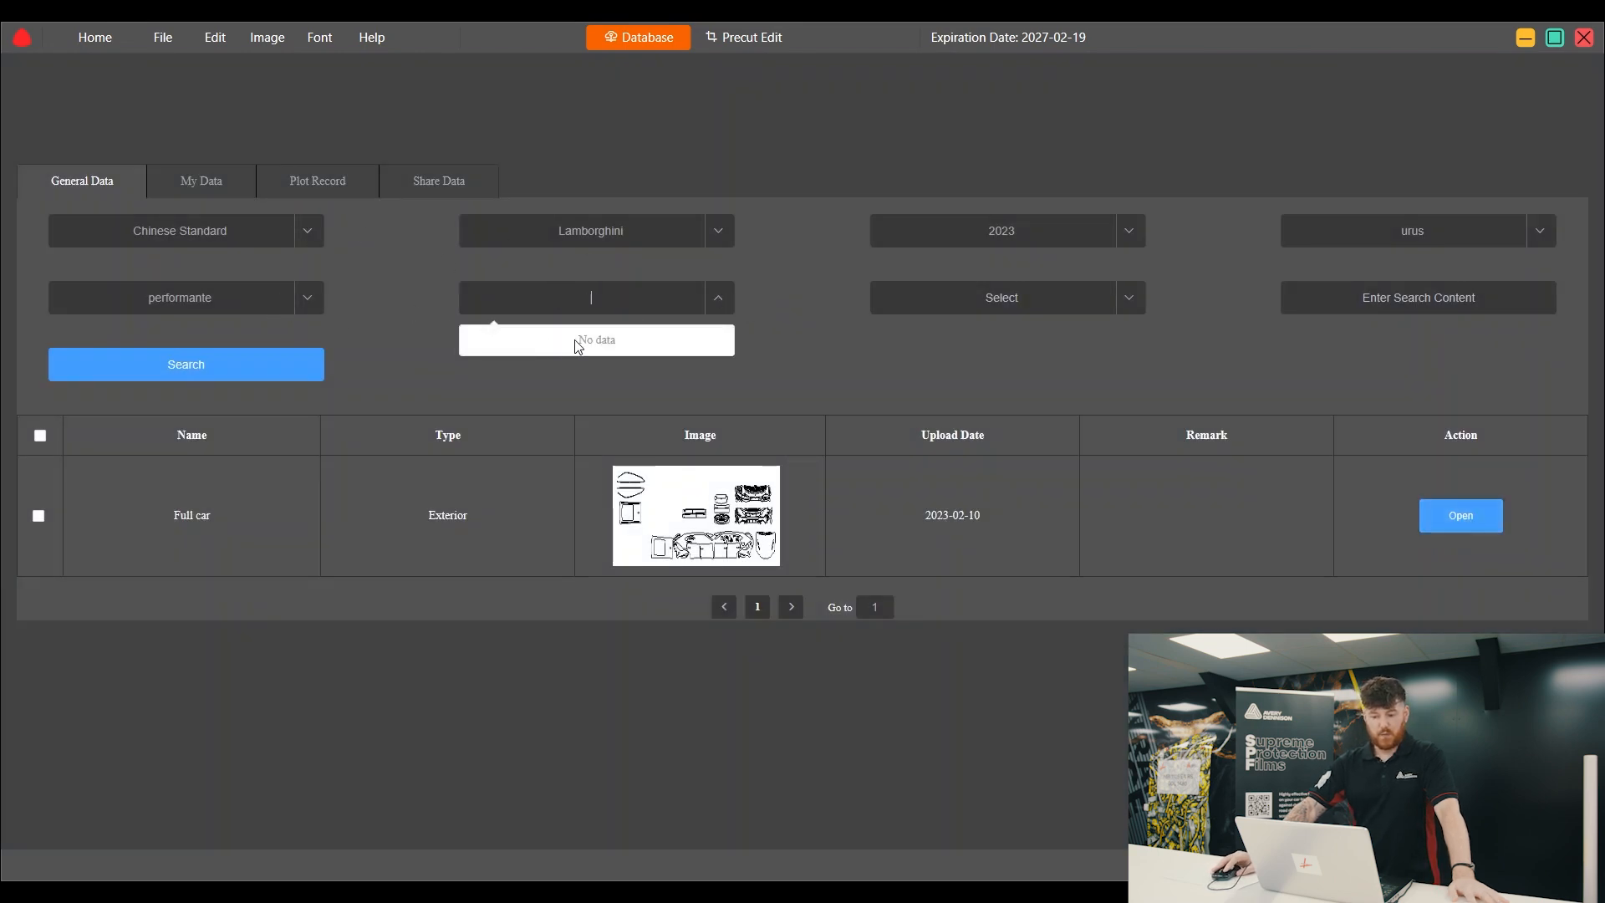
left_click(948, 408)
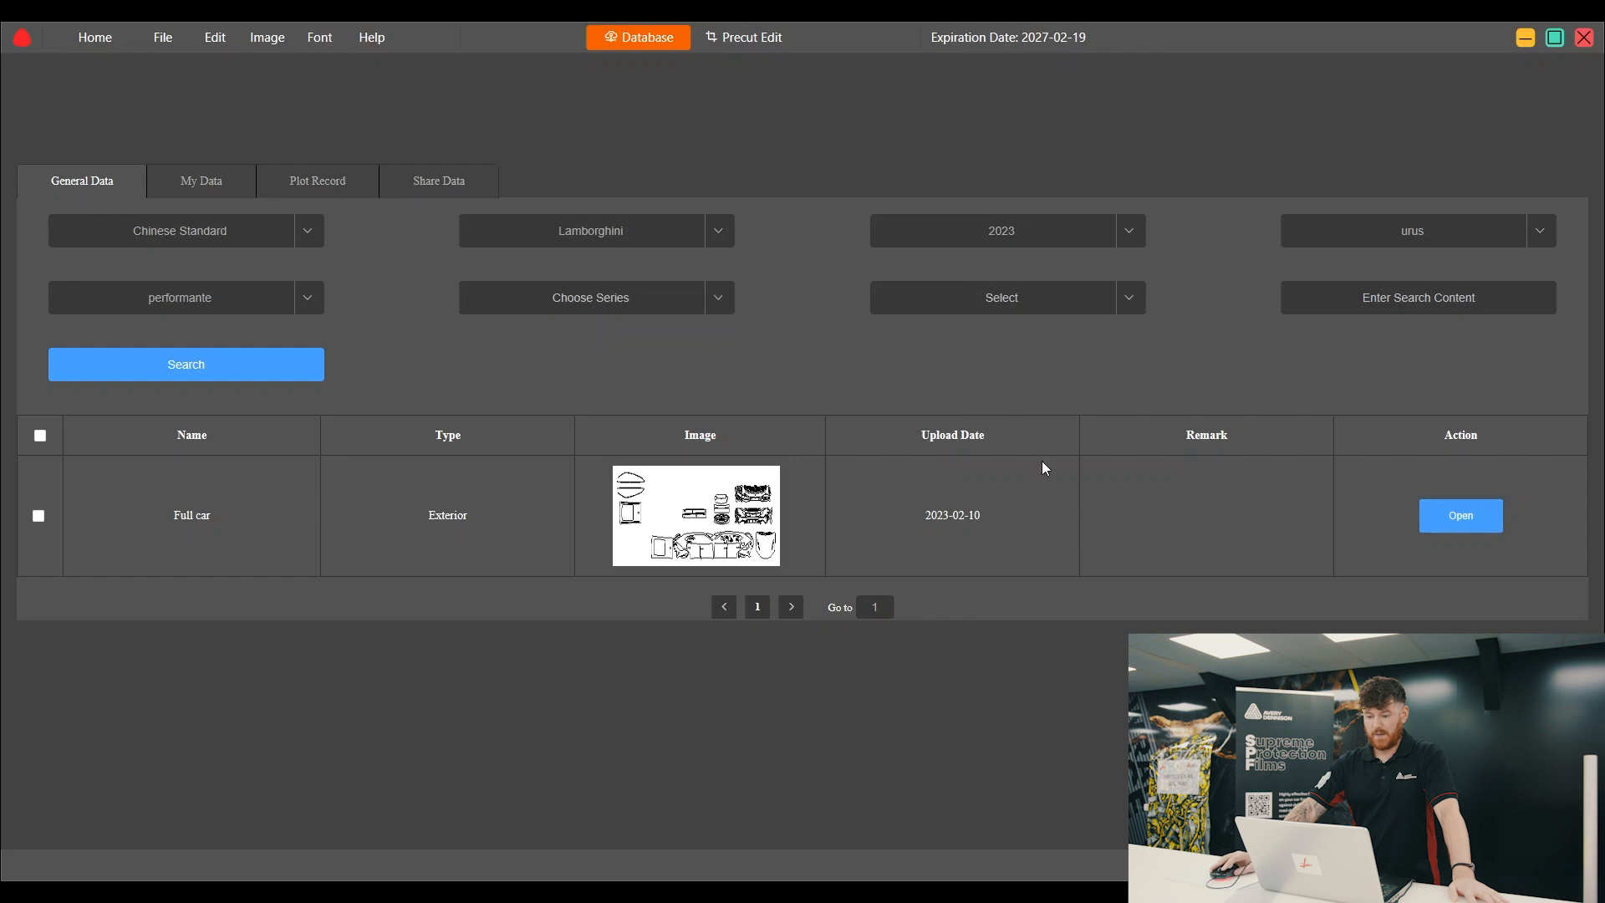
left_click(1476, 524)
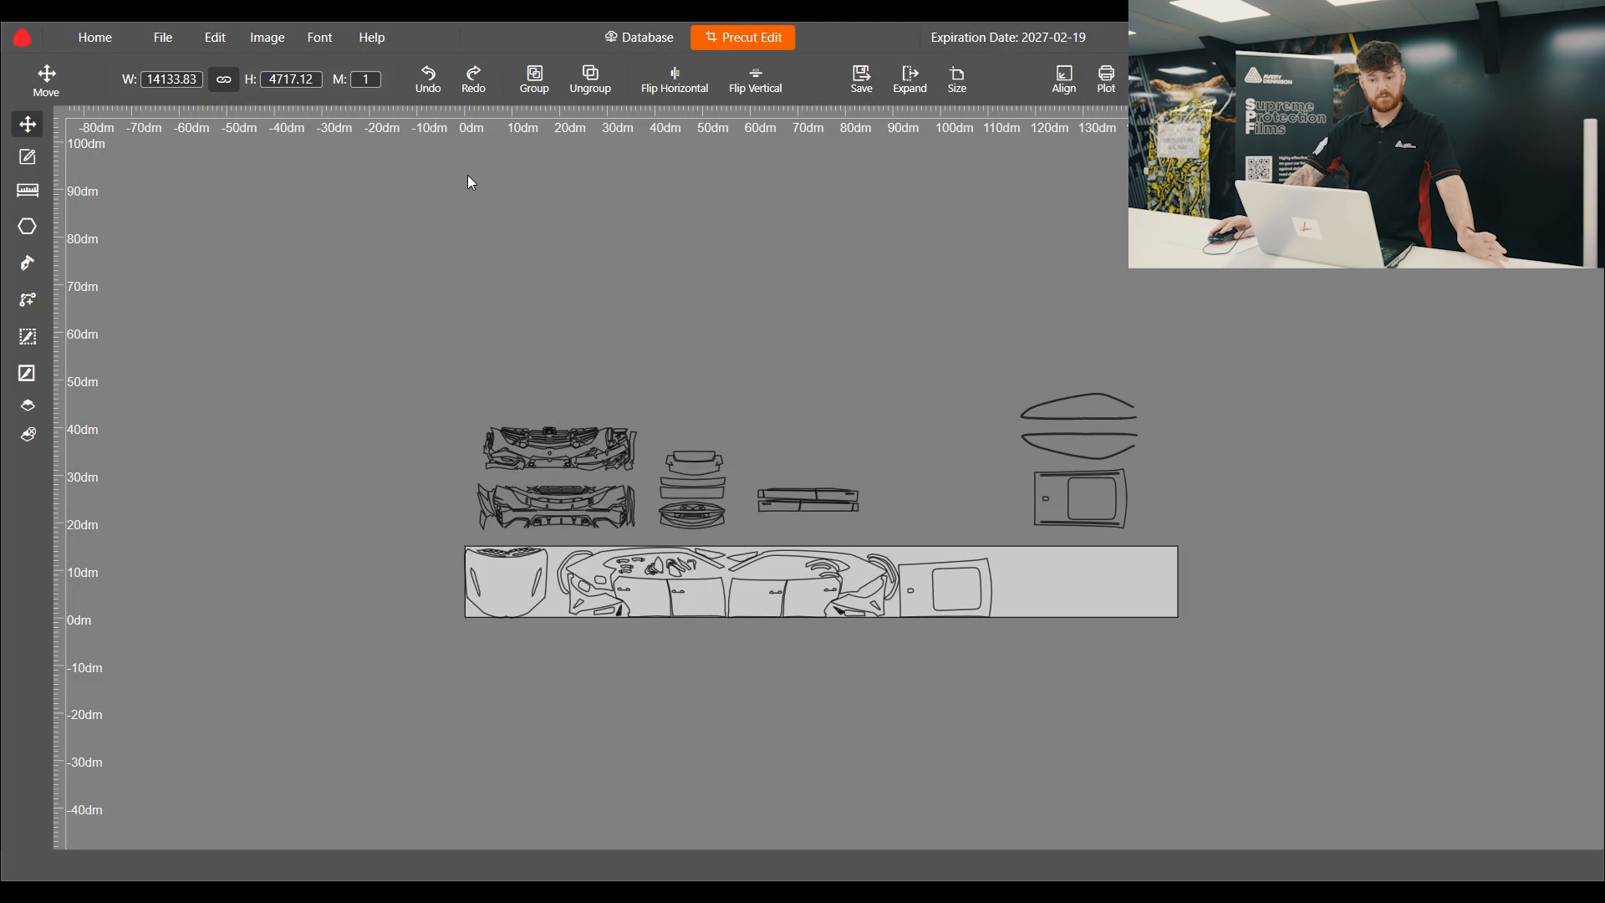
Check the help options for contact, operation manual, new type list and video manual, and deselect the pattern.
left_click(376, 40)
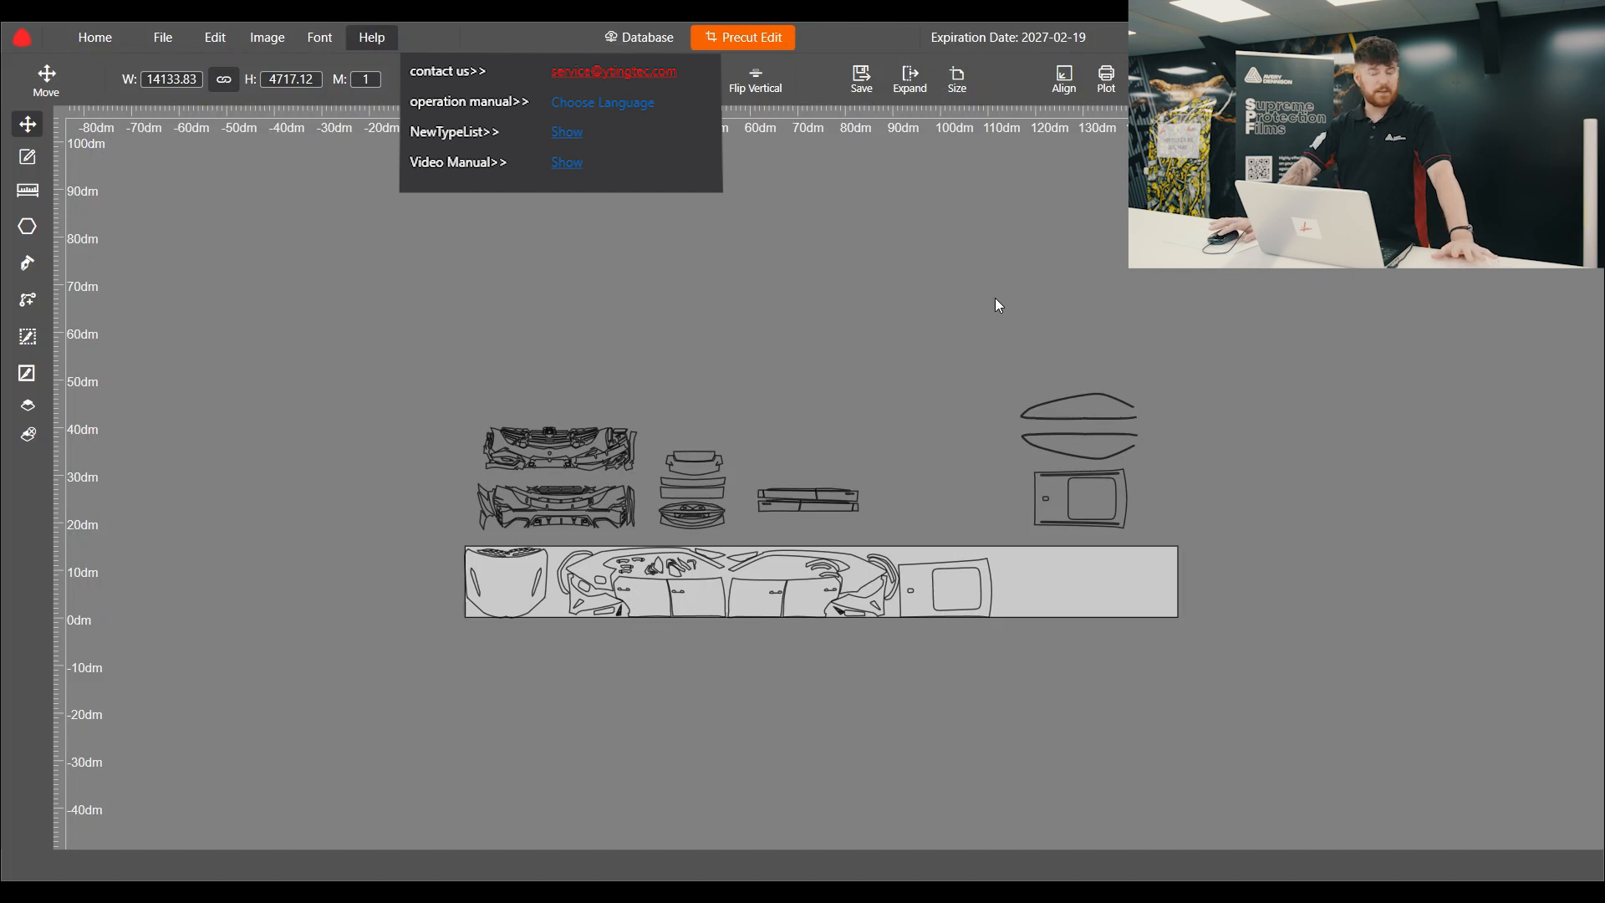
left_click(1204, 299)
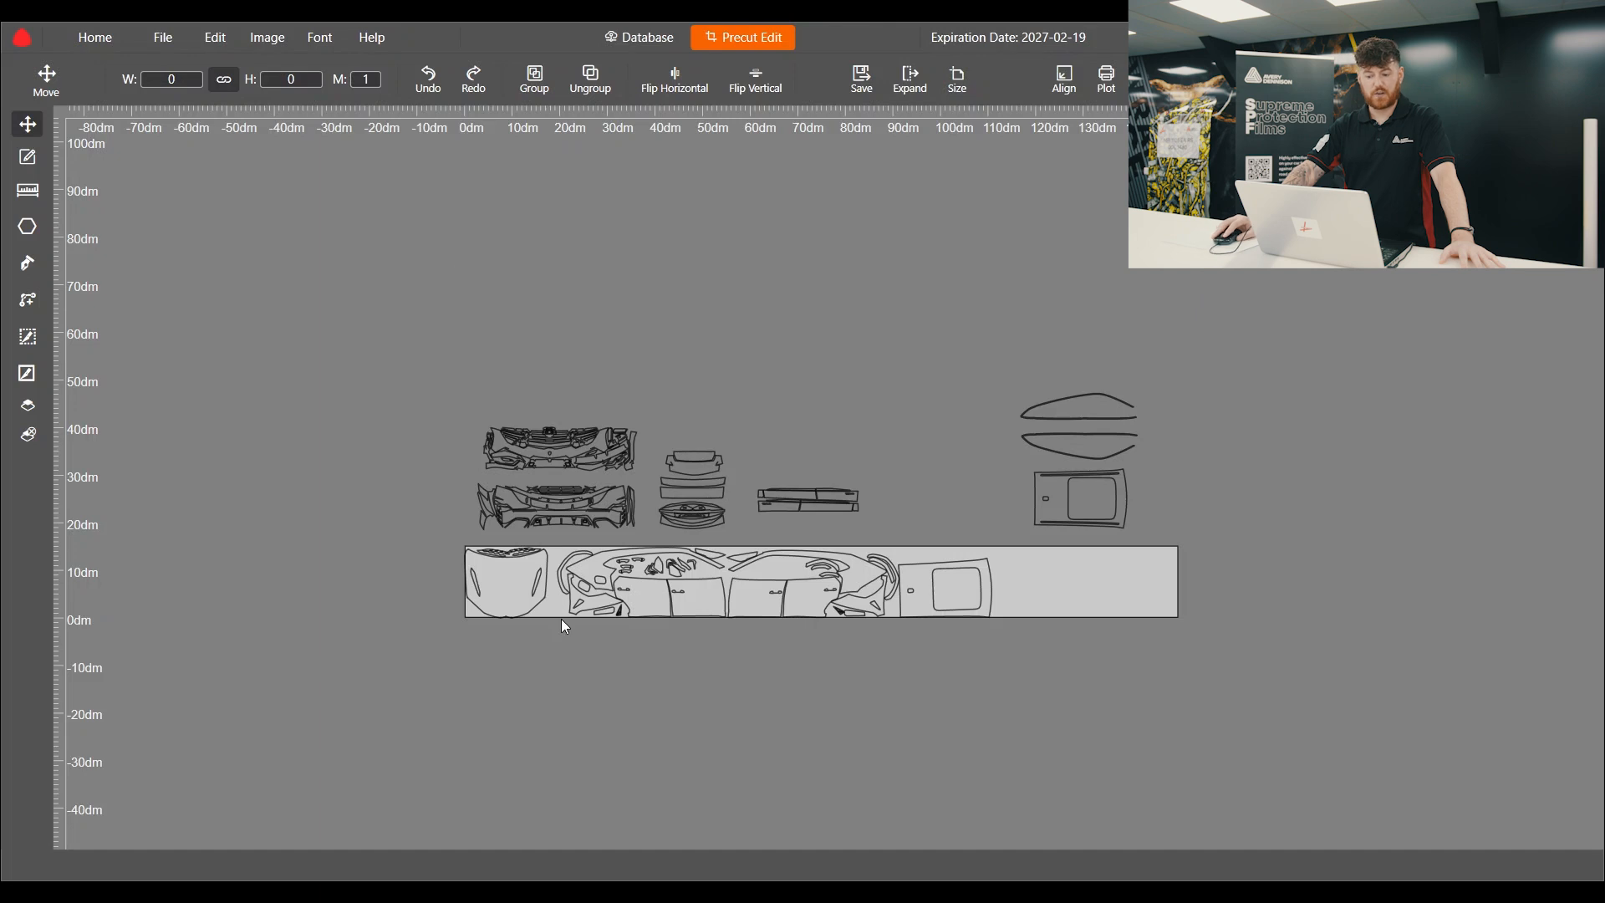